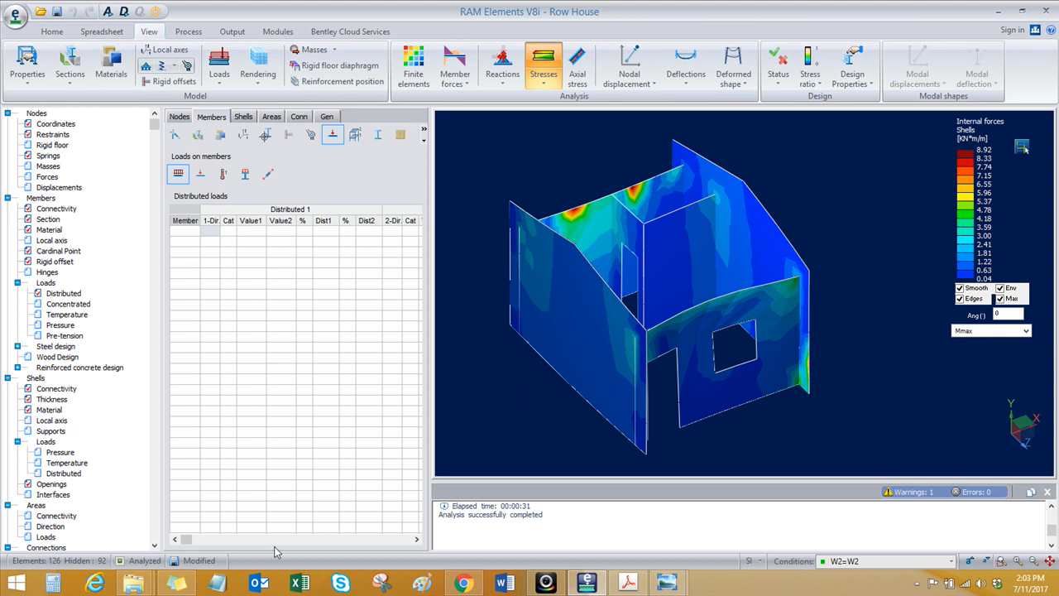
Step: View the row house reference photos 1, 2 and the LOW-COST-HOUSE-AND-LOT picture from the row house folder
mouse_move(136, 583)
left_click(105, 548)
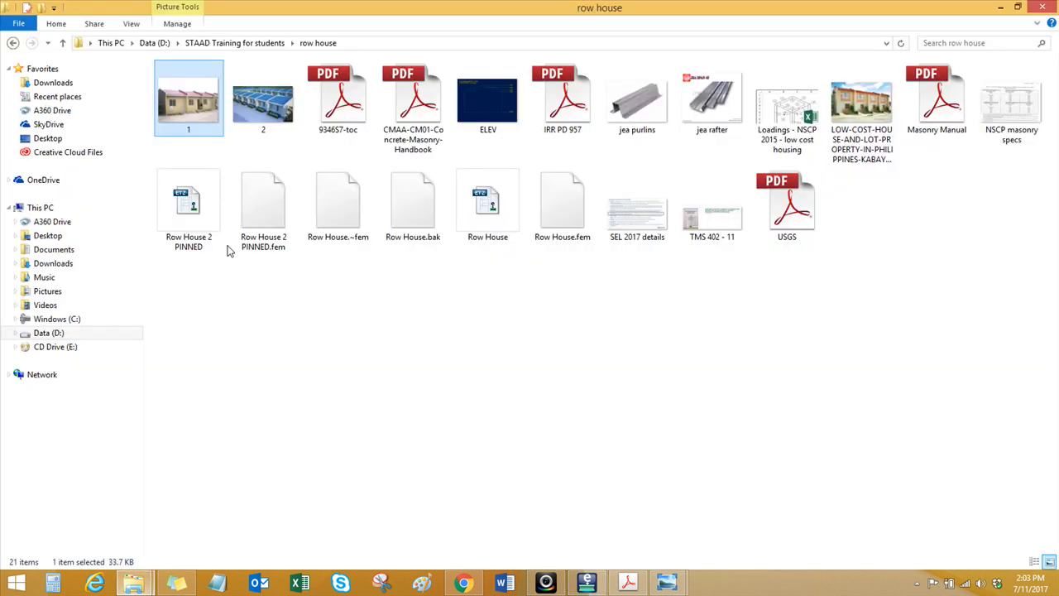
double_click(185, 101)
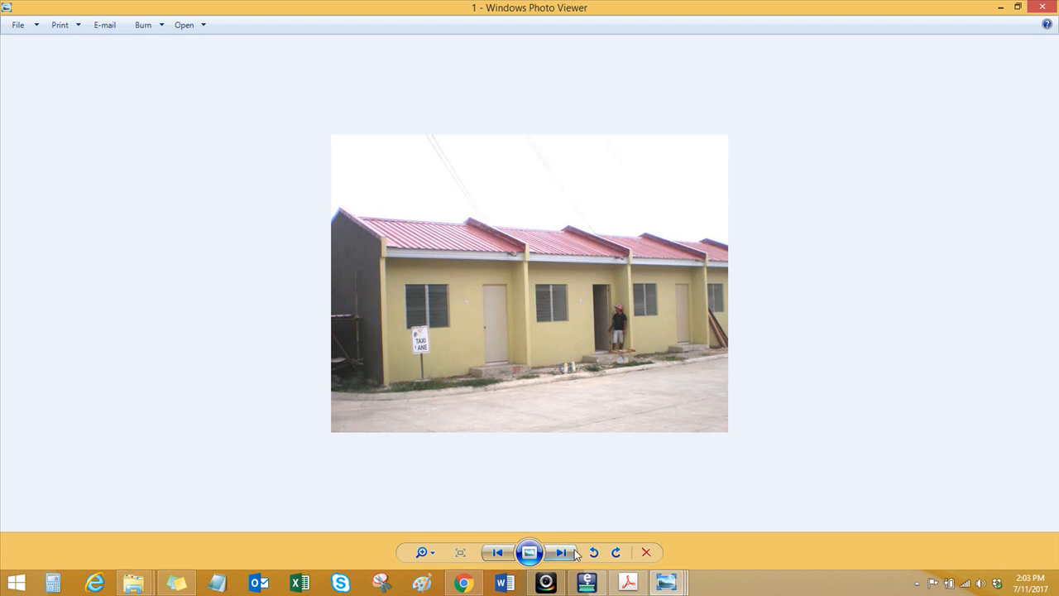
left_click(1042, 7)
left_click(259, 125)
double_click(259, 126)
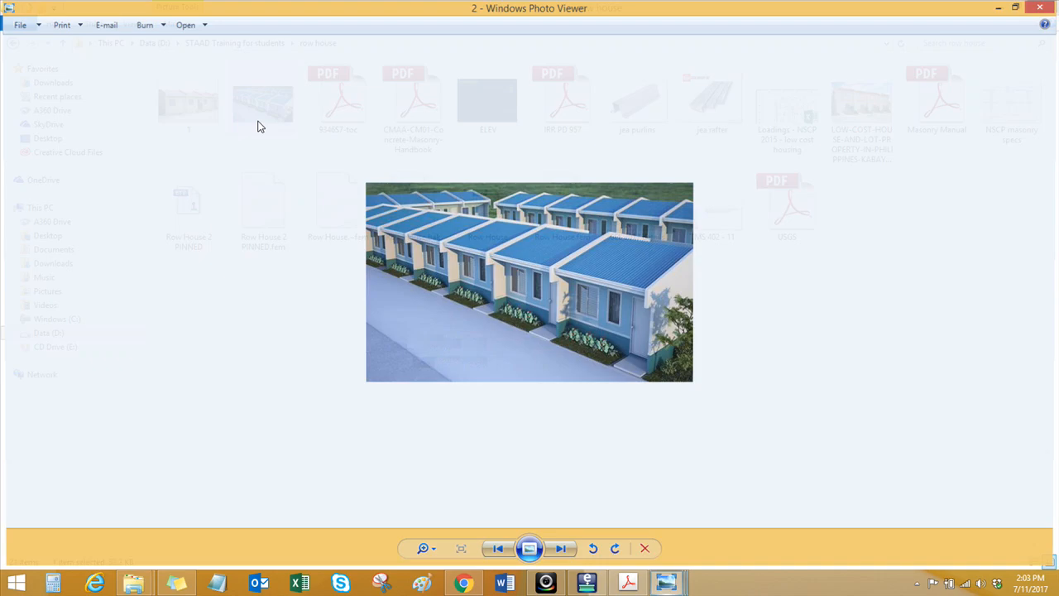
left_click(1042, 6)
double_click(862, 111)
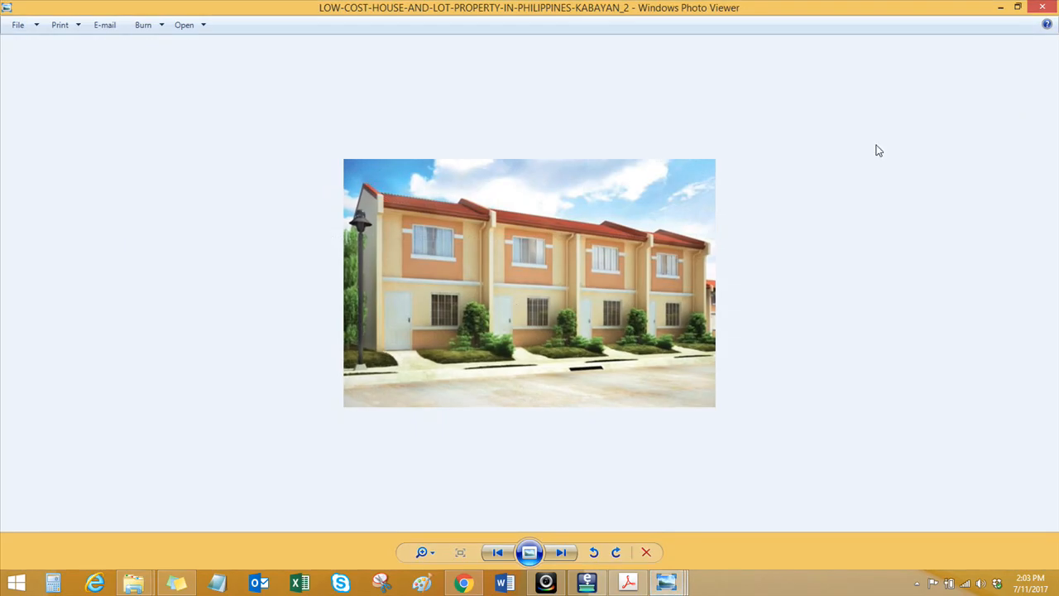
left_click(1040, 7)
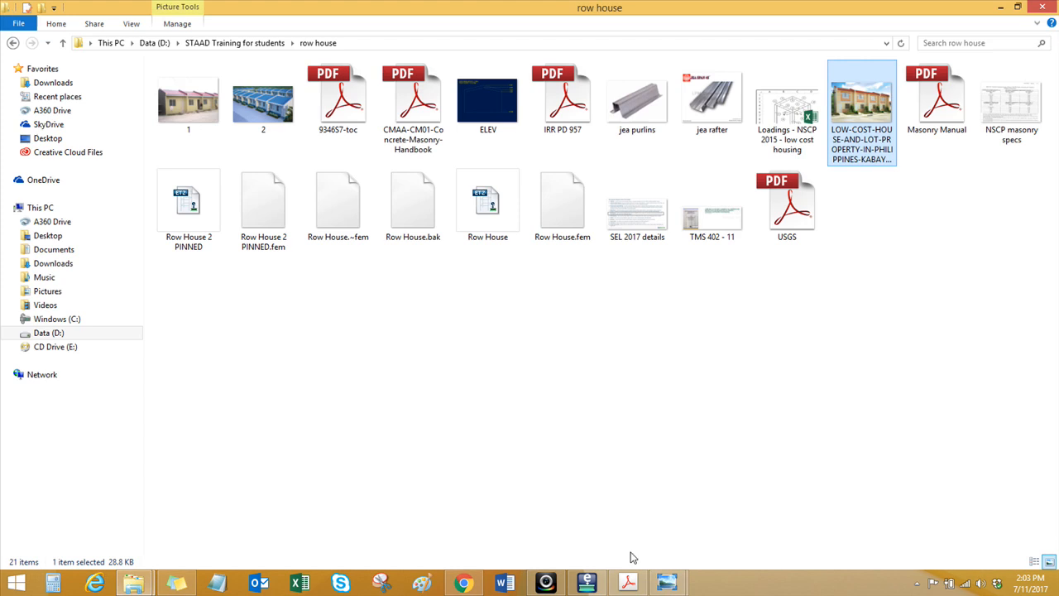
Step: Read the SEL 2017 details slide, and view the TMS 402 - 11 masonry code image from the row house folder
mouse_move(676, 584)
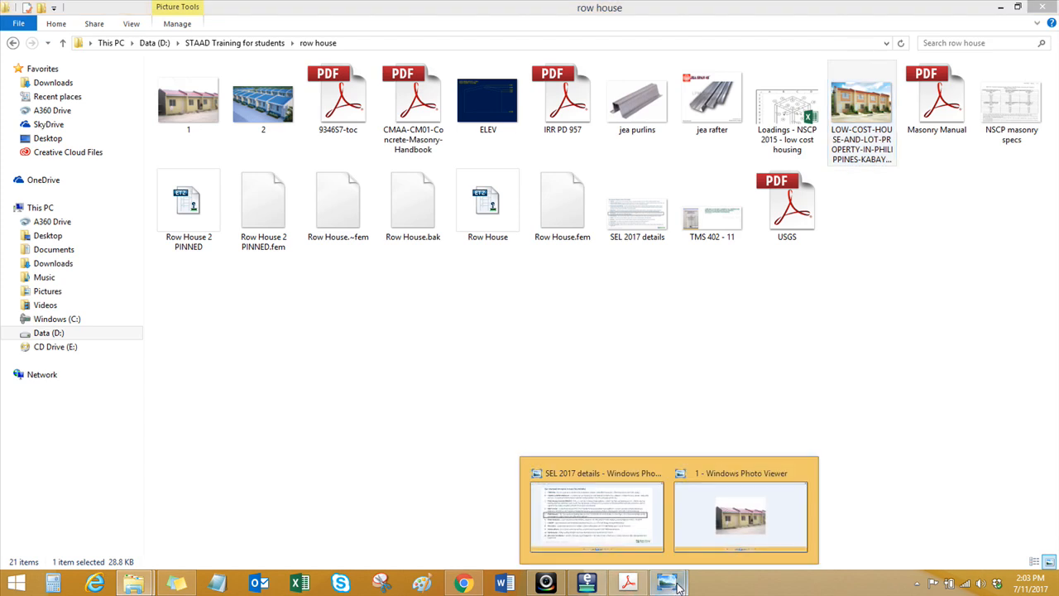
left_click(629, 529)
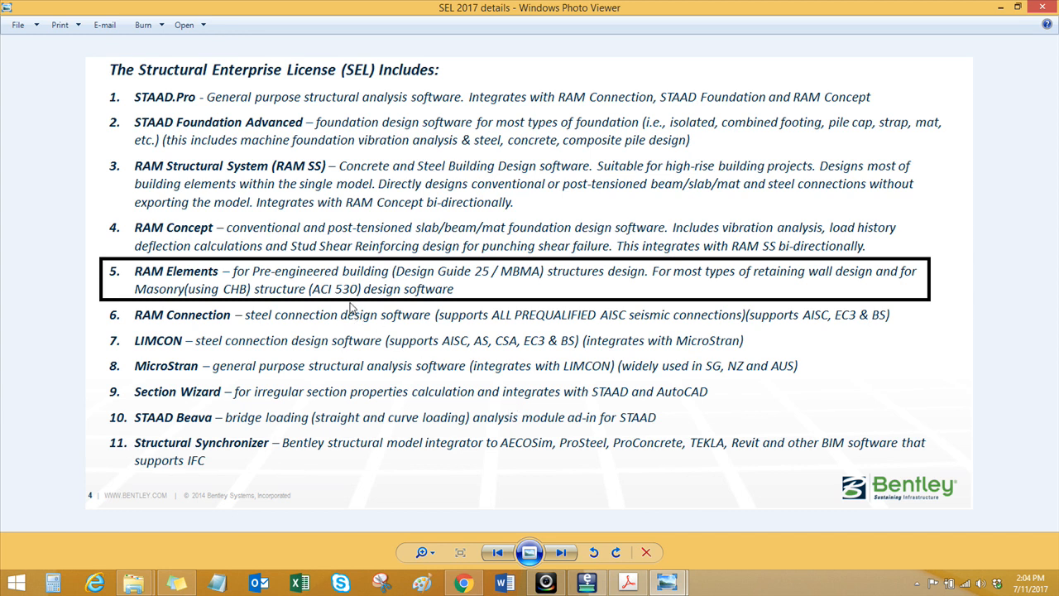
left_click(134, 583)
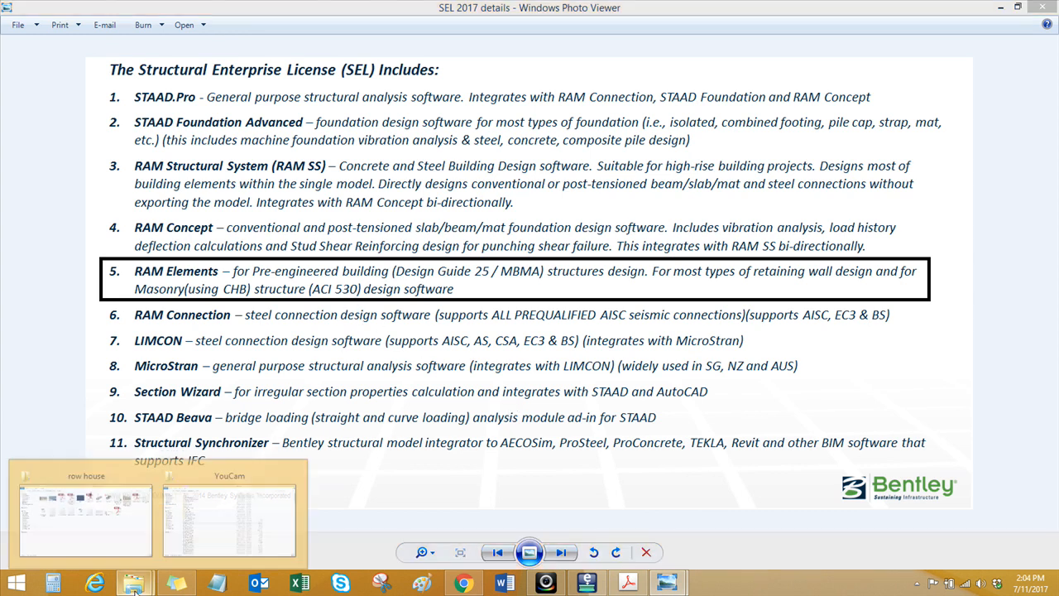
left_click(86, 513)
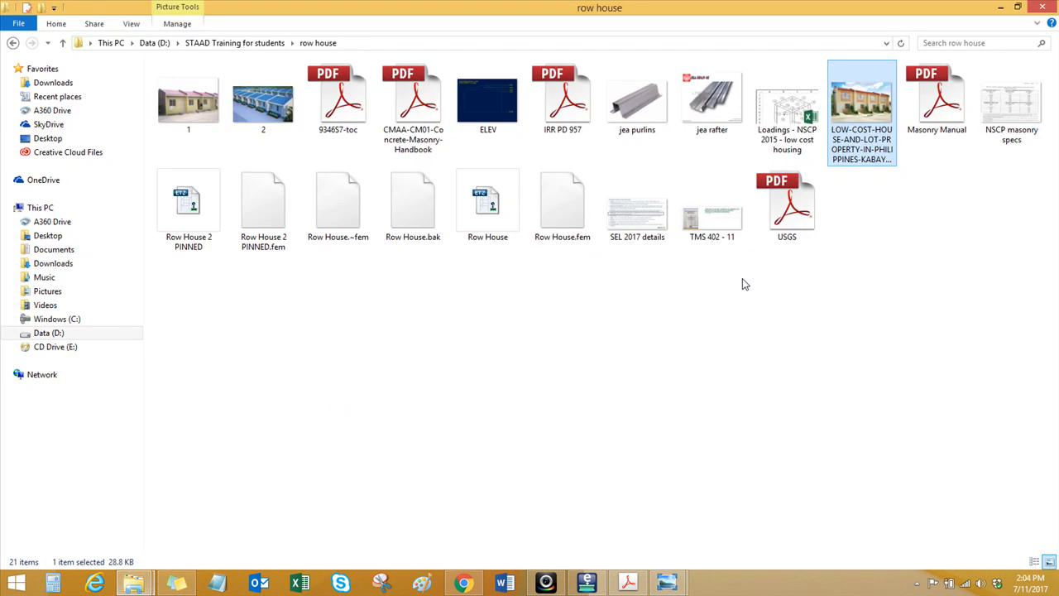
double_click(696, 225)
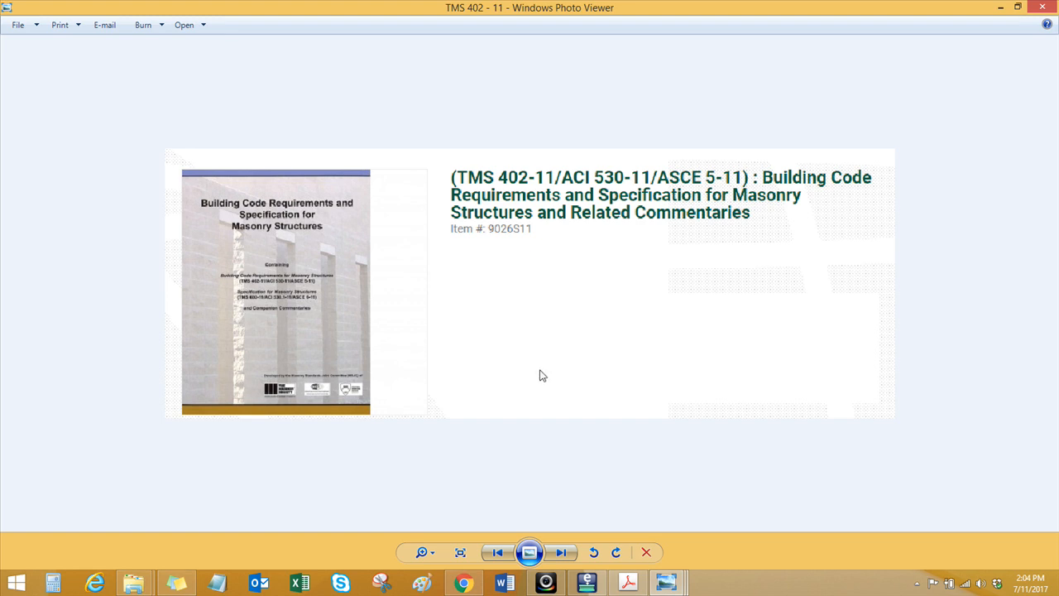
Step: Switch to RAM Elements, turn off the shell stress display and unhide all elements of the Row House model
left_click(591, 586)
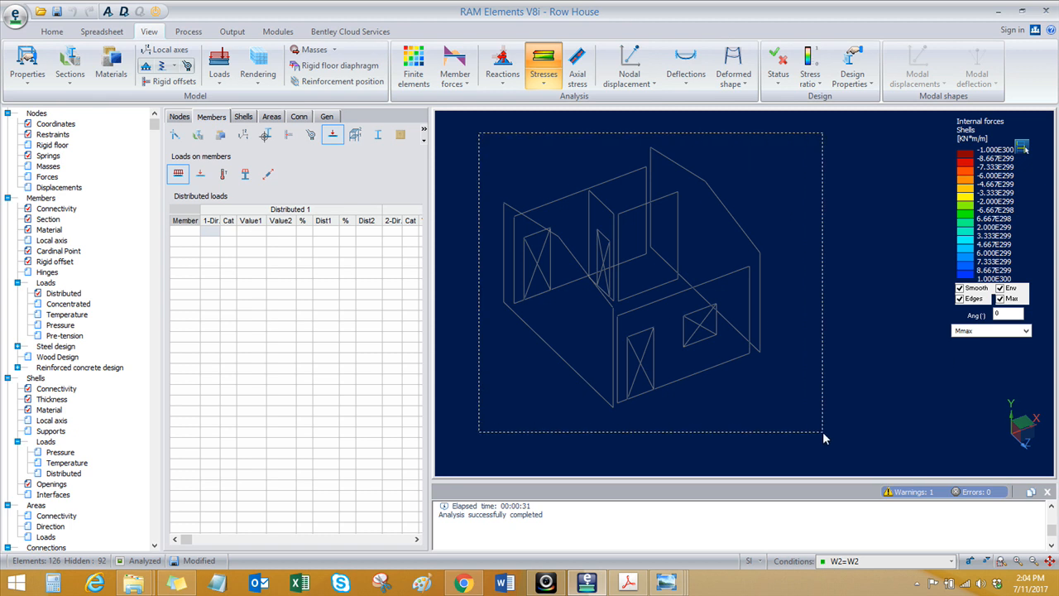
left_click_drag(818, 423, 786, 419)
middle_click_drag(786, 419, 780, 402)
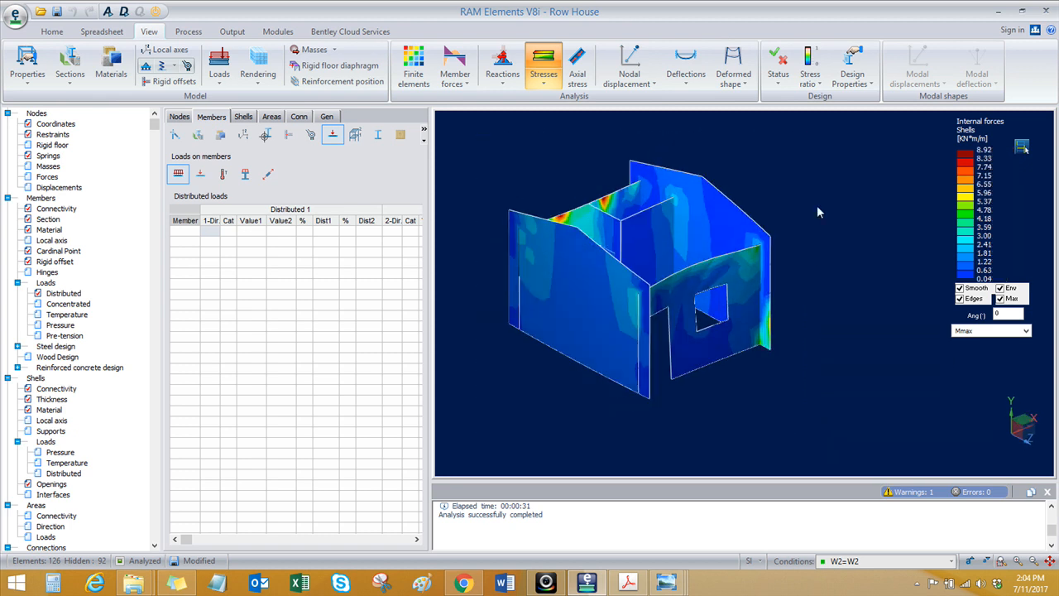
left_click(544, 65)
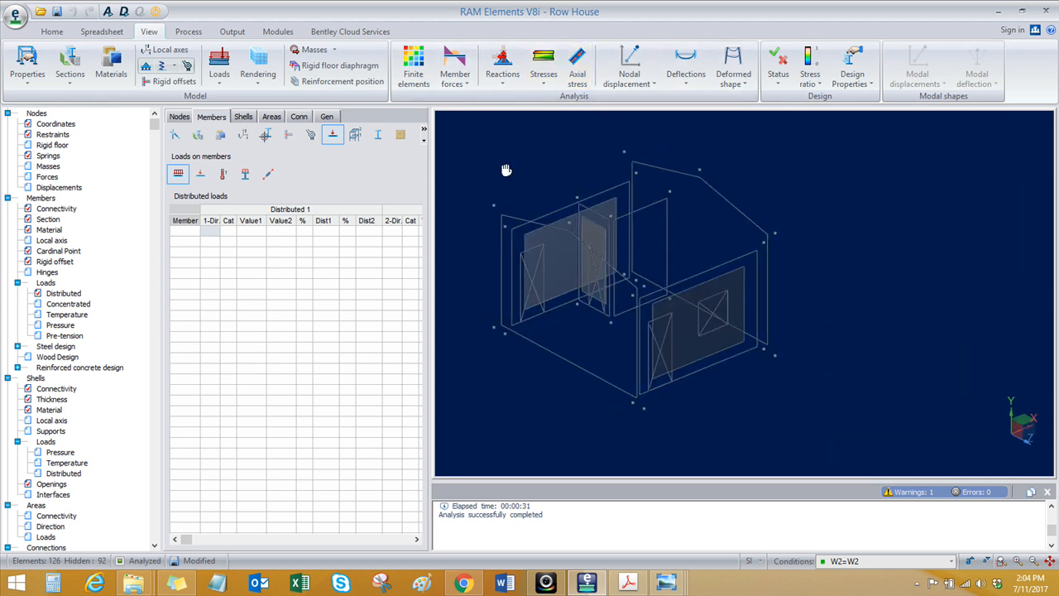
left_click(52, 32)
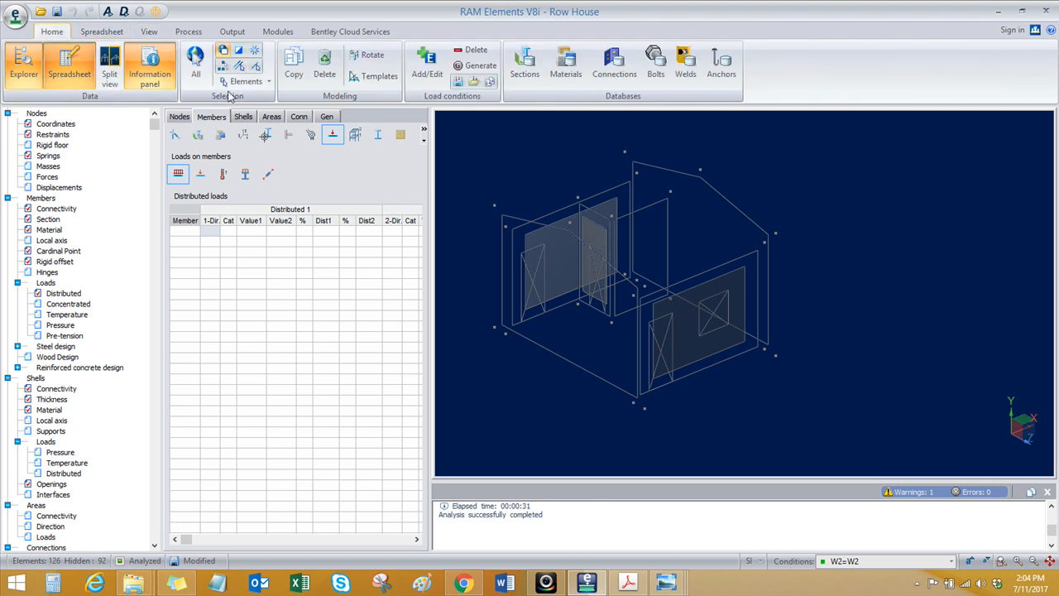
left_click(223, 50)
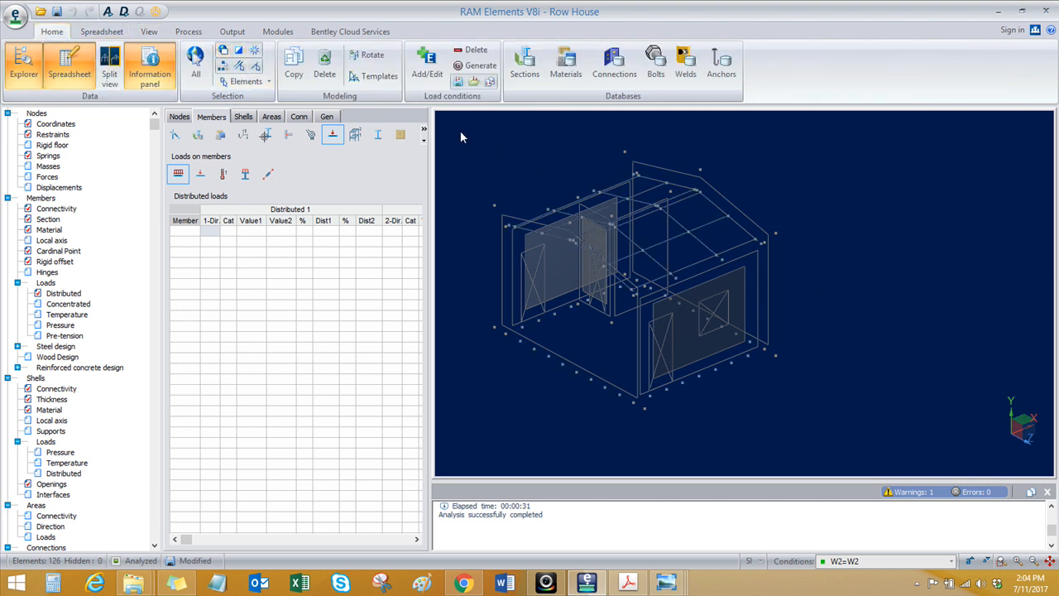
Step: Select the entire model and display it as a rendered view
key("ctrl+a")
right_click(808, 225)
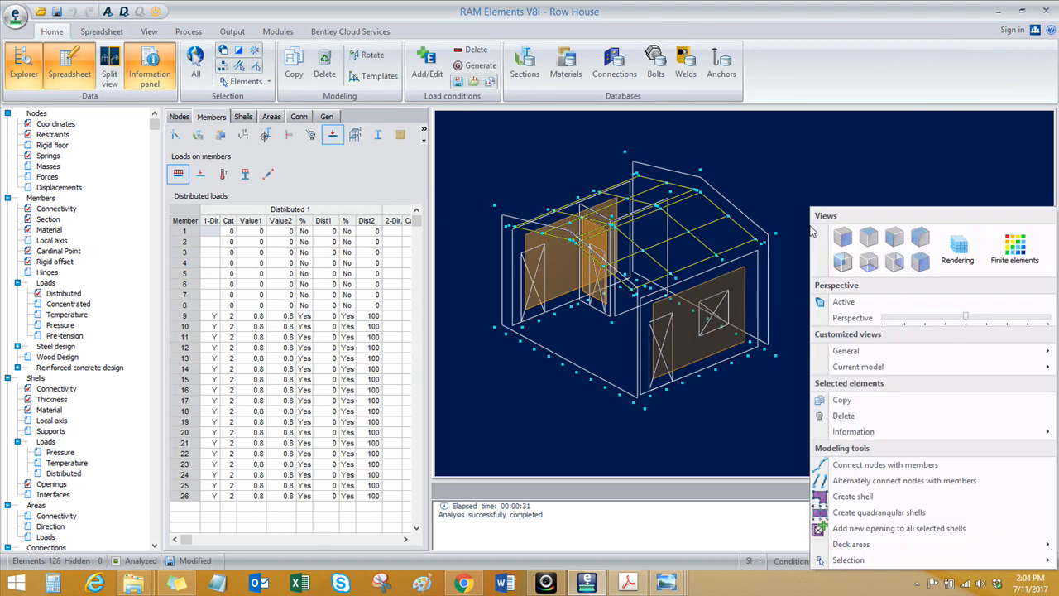
left_click(957, 249)
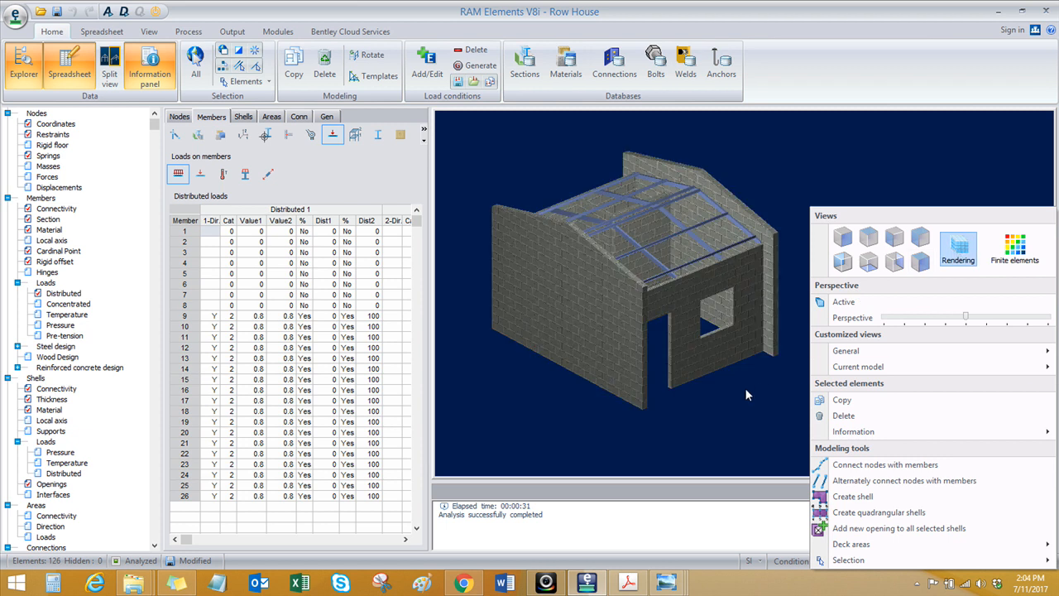
middle_click_drag(663, 342, 638, 367)
Step: Compare the rendered model with row house photo 1 and examine its roof framing up close
mouse_move(666, 586)
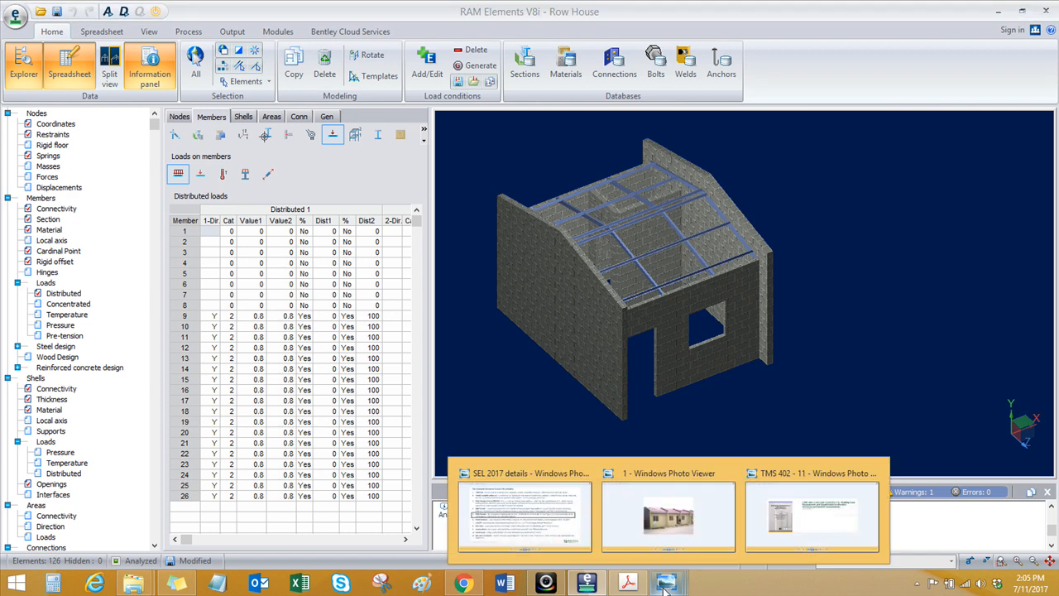
left_click(669, 521)
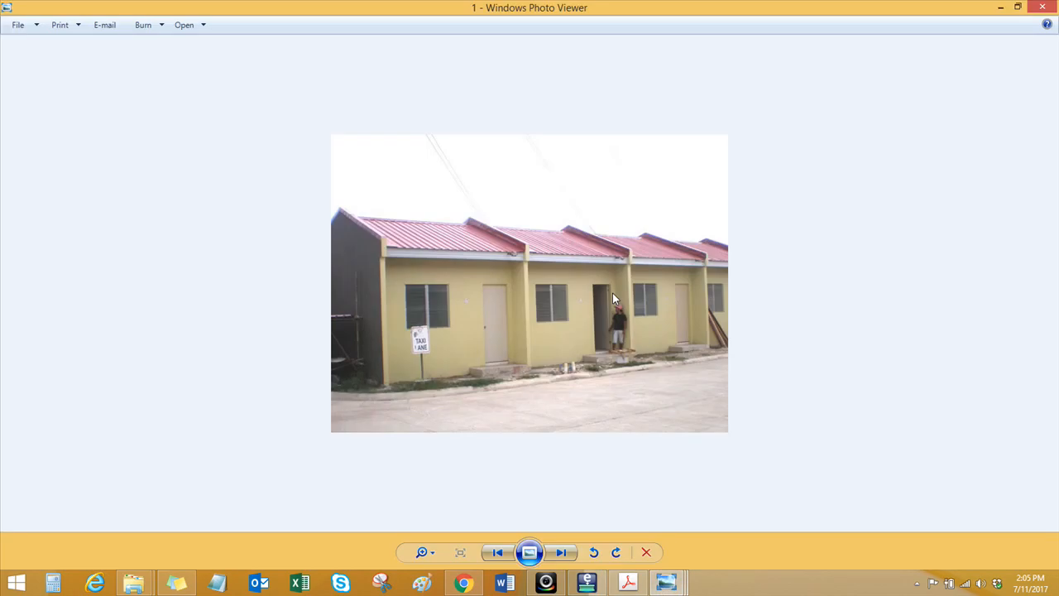
left_click(590, 583)
middle_click_drag(615, 385, 607, 358)
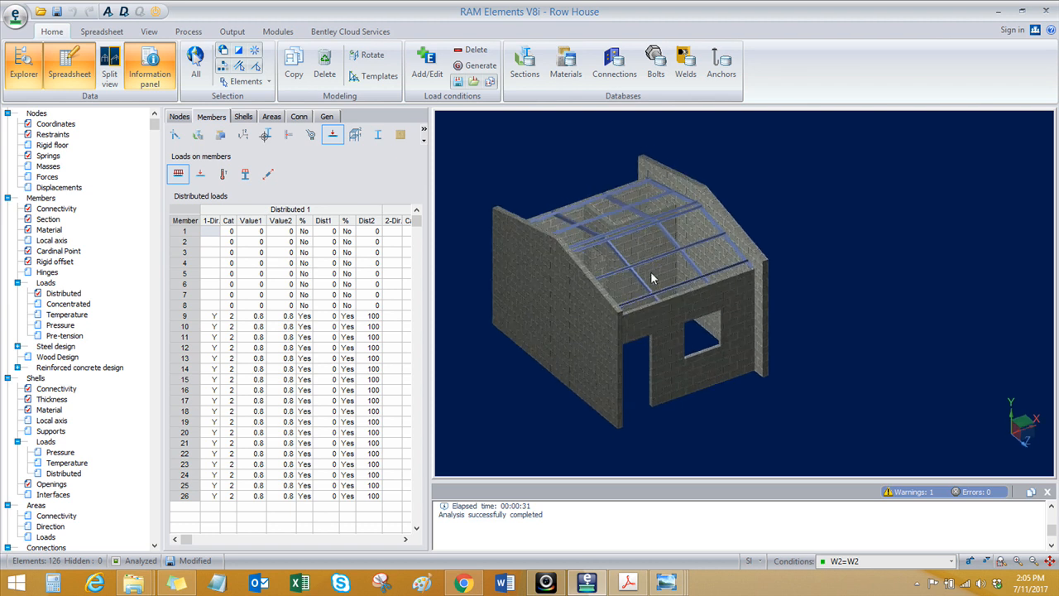
scroll(626, 303, "up", 5)
scroll(632, 285, "up", 2)
middle_click_drag(637, 296, 702, 302)
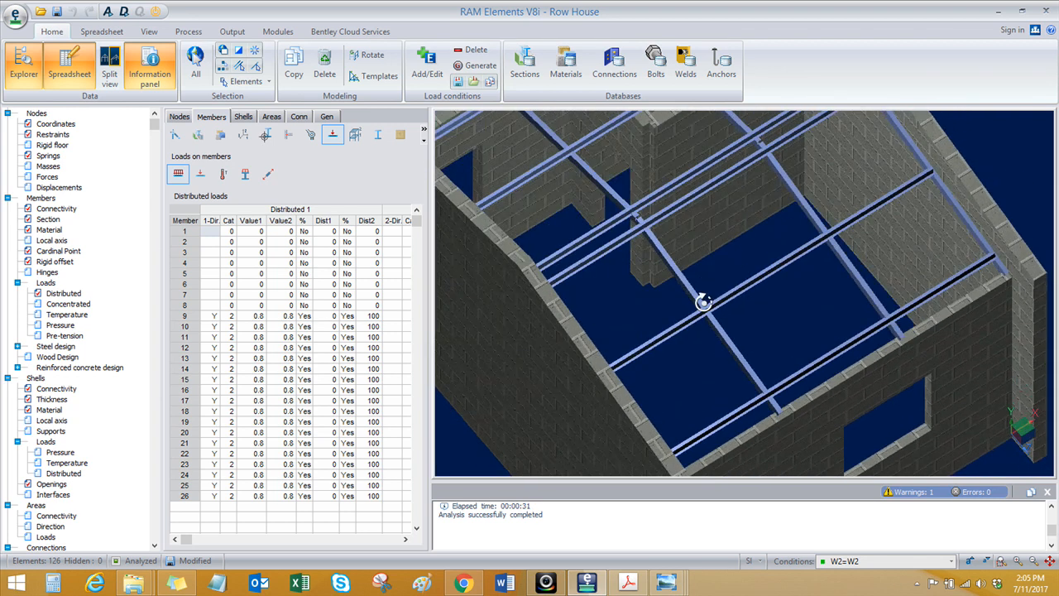
Step: Select only the crossing roof members near the middle of the front slope, examine where they cross, and clear the selection
left_click(690, 346)
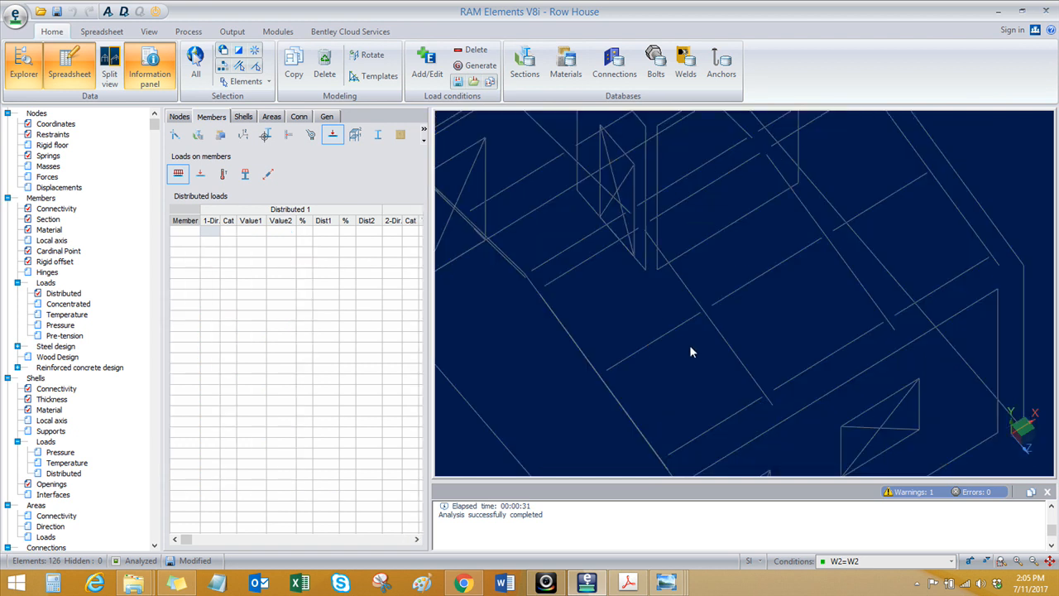
left_click_drag(762, 291, 677, 350)
scroll(677, 348, "down", 5)
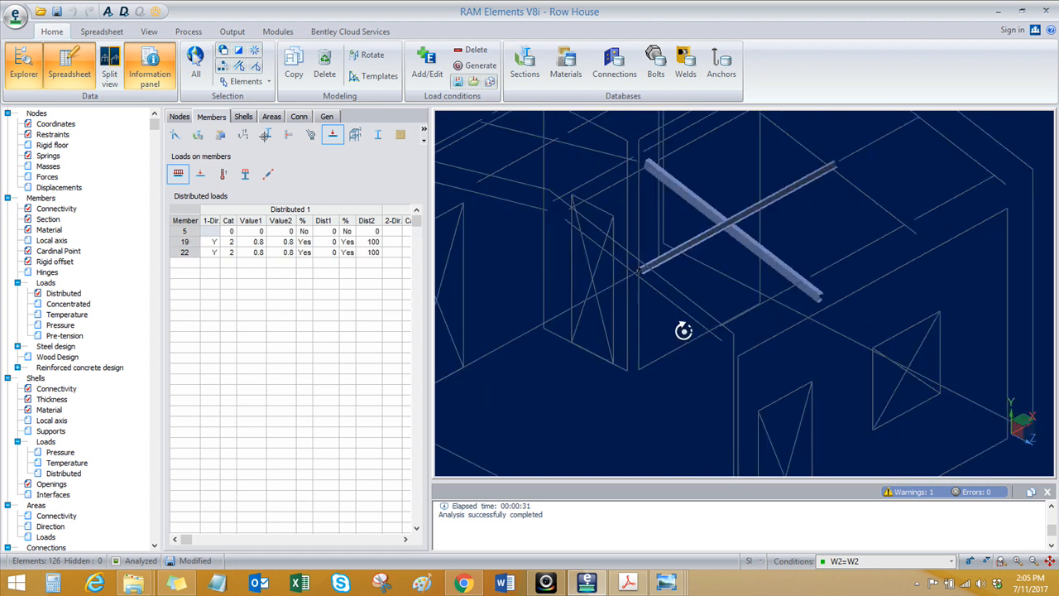
scroll(684, 335, "down", 2)
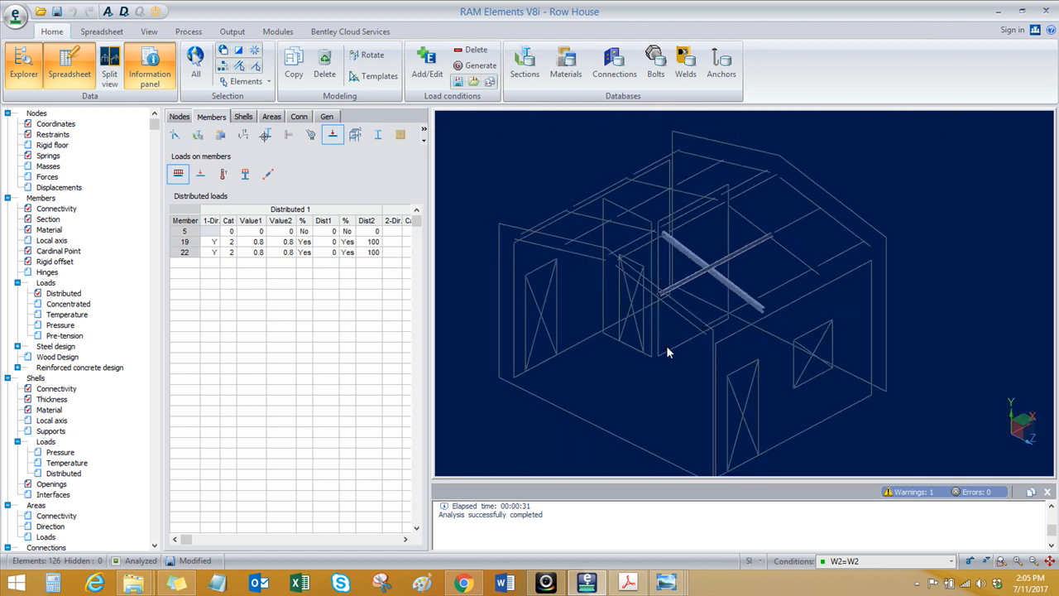
middle_click_drag(668, 351, 647, 344)
scroll(692, 281, "up", 4)
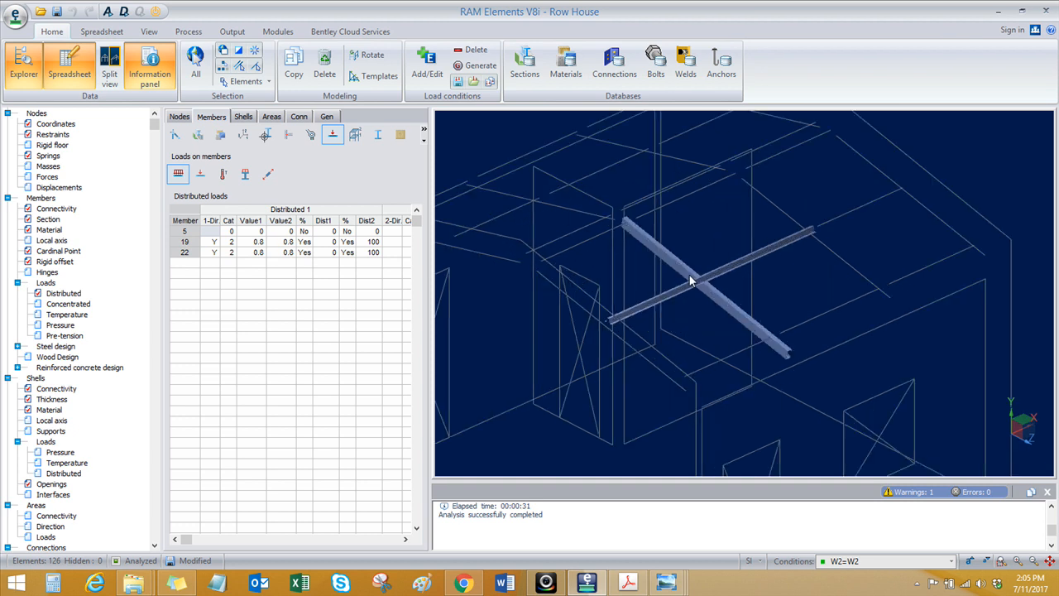
scroll(692, 281, "down", 2)
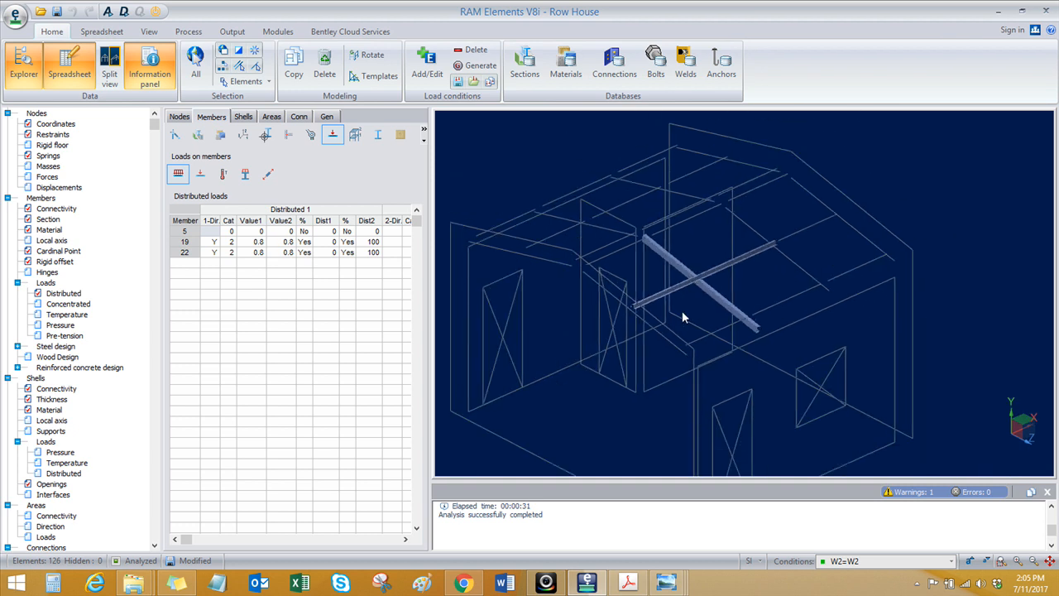
scroll(684, 317, "down", 1)
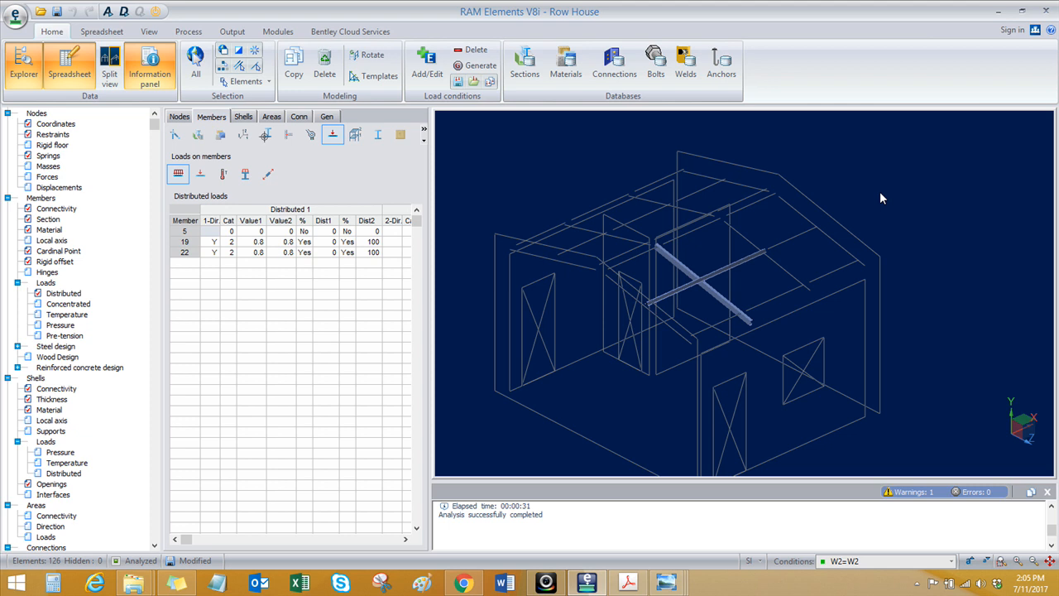
left_click(631, 355)
middle_click_drag(631, 355, 621, 318)
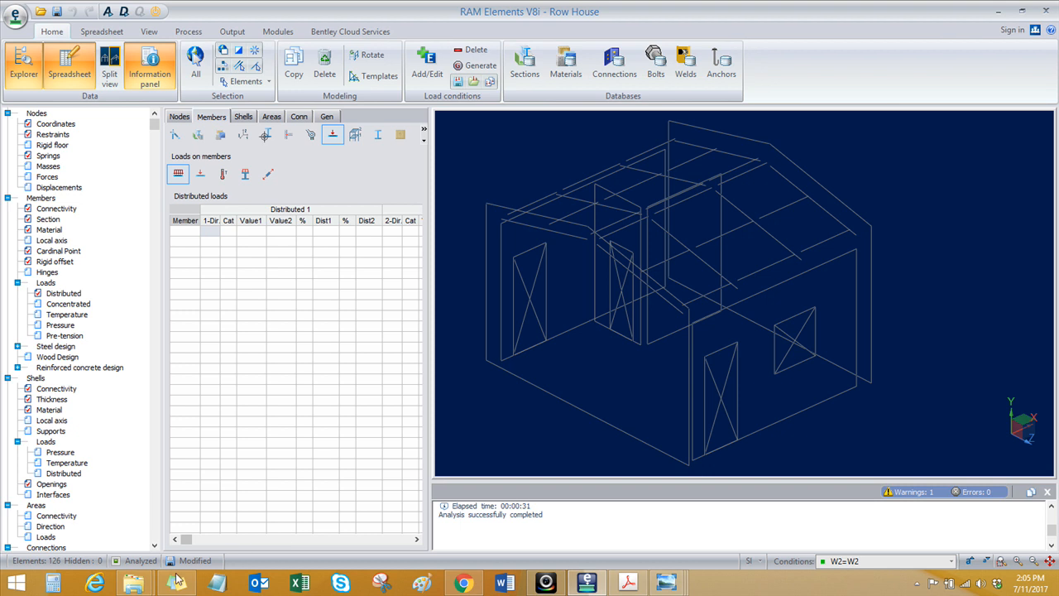
Step: Open the jea purlins picture from the row house folder and examine the purlin profile enlarged
mouse_move(134, 583)
left_click(83, 509)
double_click(633, 103)
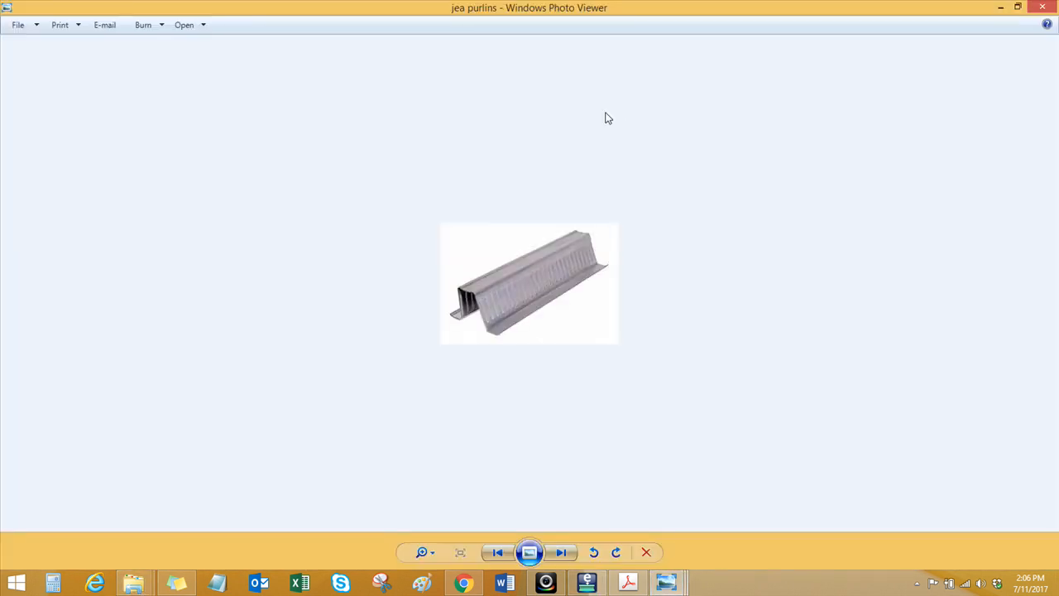
scroll(486, 312, "up", 1)
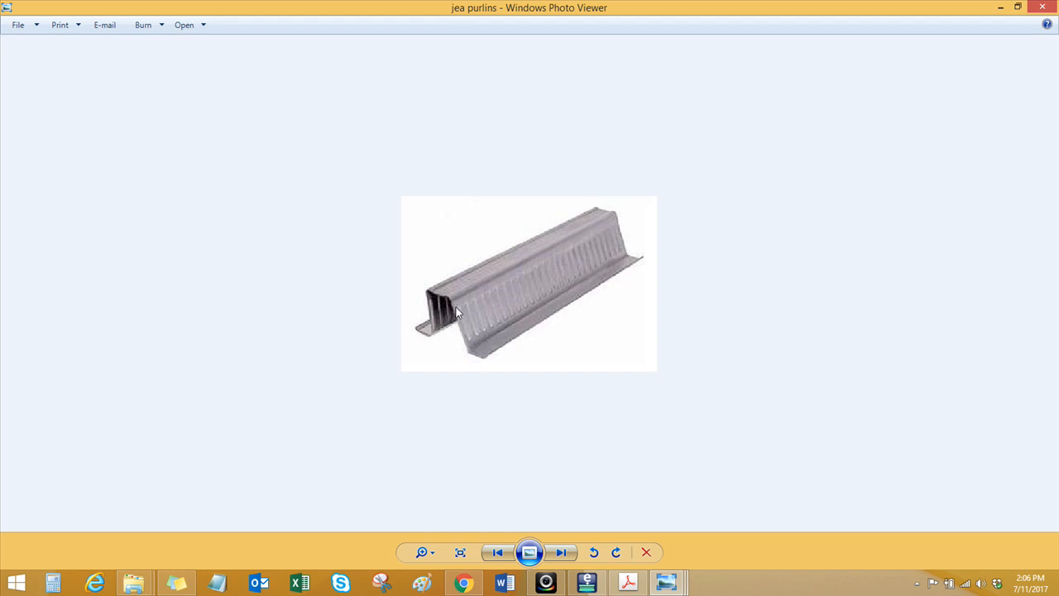
Step: Back in RAM Elements, review the dimensions of section J 50 in the JEA Purlin table of the RME group, and close the sections database
left_click(587, 582)
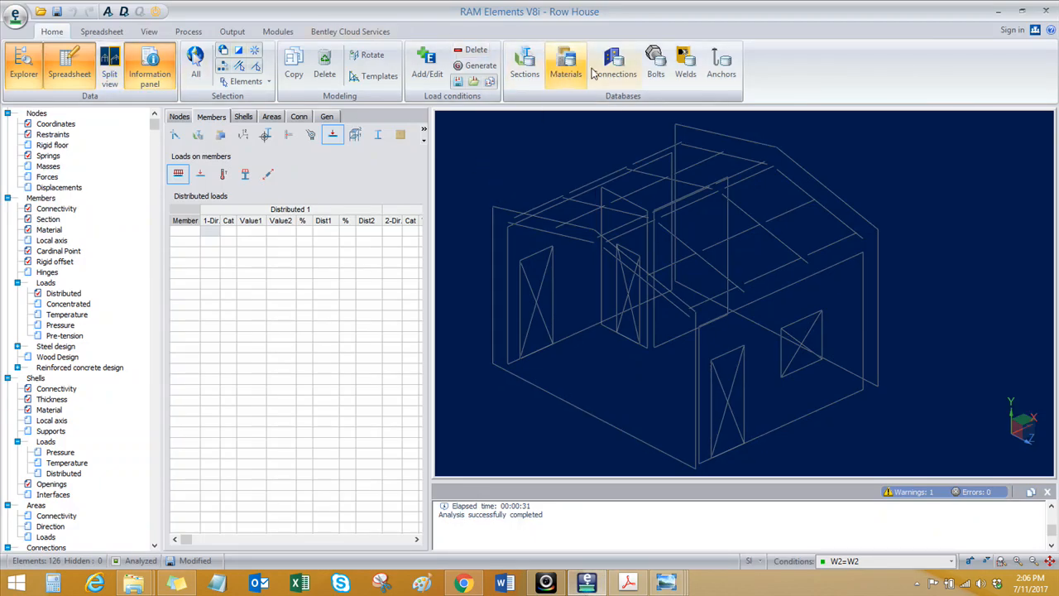
left_click(525, 64)
left_click_drag(485, 126, 416, 126)
left_click(351, 201)
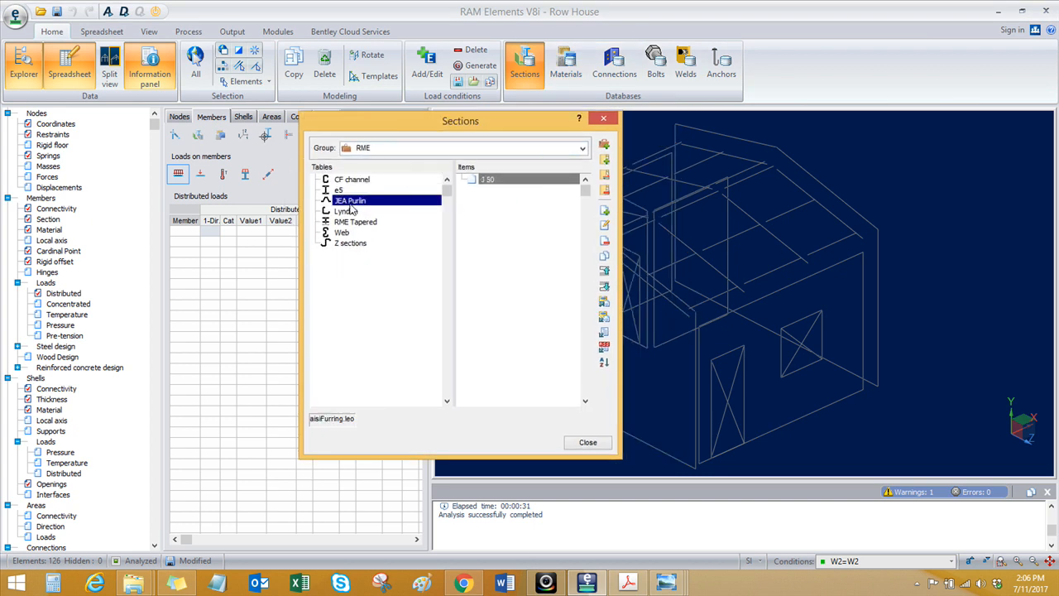
left_click(604, 225)
left_click(230, 110)
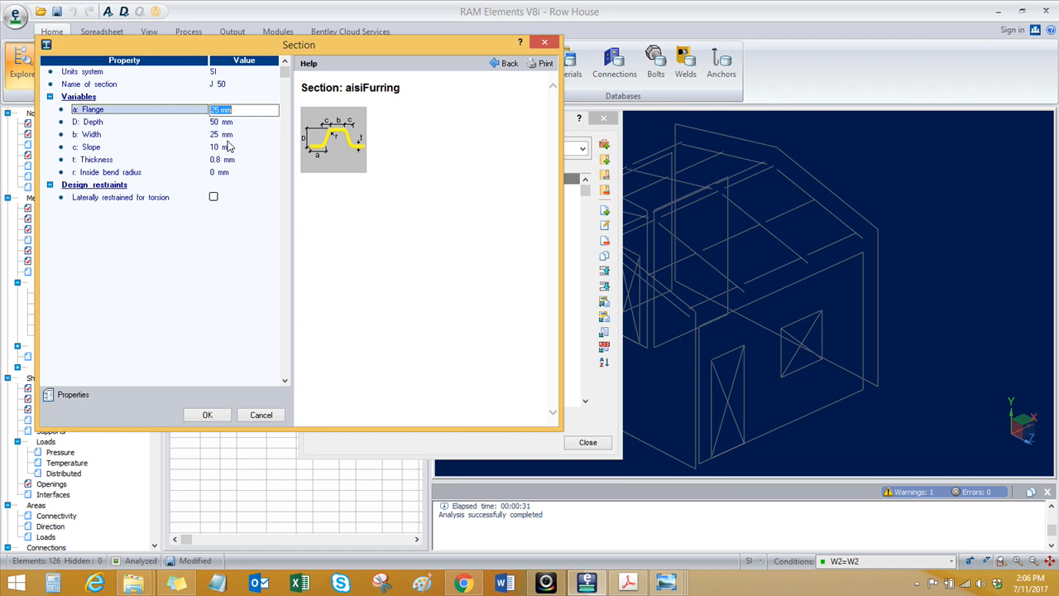
left_click(544, 42)
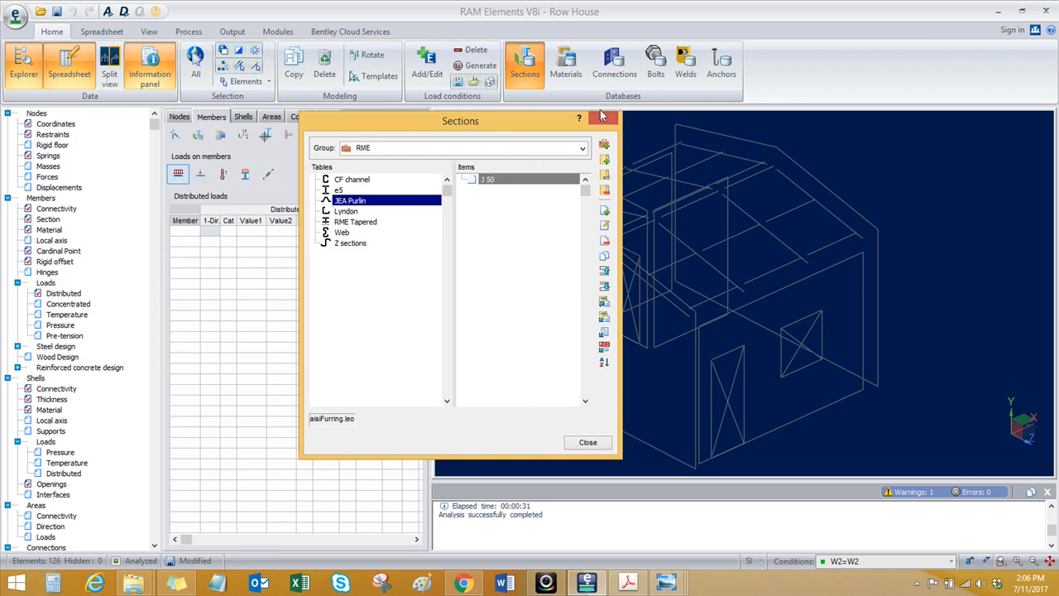
left_click(602, 121)
middle_click_drag(760, 254, 748, 295)
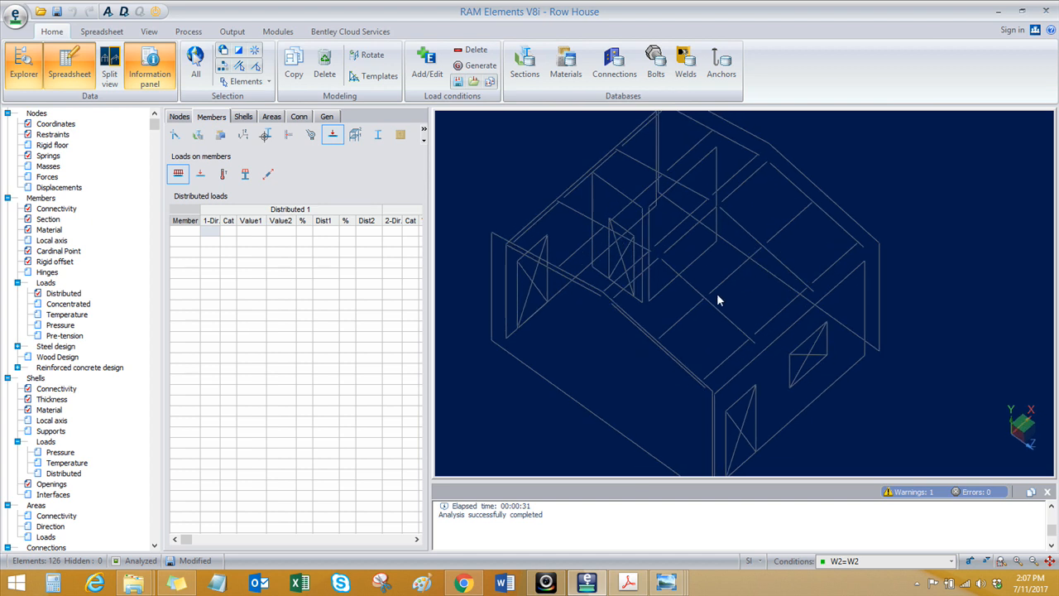
Step: Show all roof members rendered, examine the crossings and open ends of the front-slope members up close, and clear the selection
left_click_drag(699, 313, 696, 326)
middle_click_drag(693, 328, 687, 315)
left_click(238, 67)
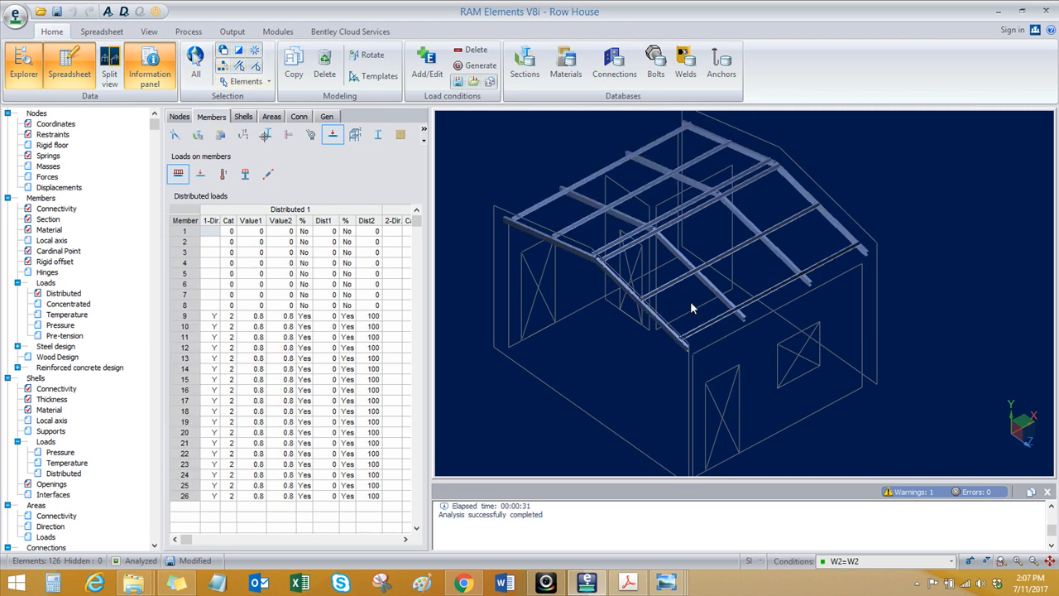
middle_click_drag(665, 258, 661, 254)
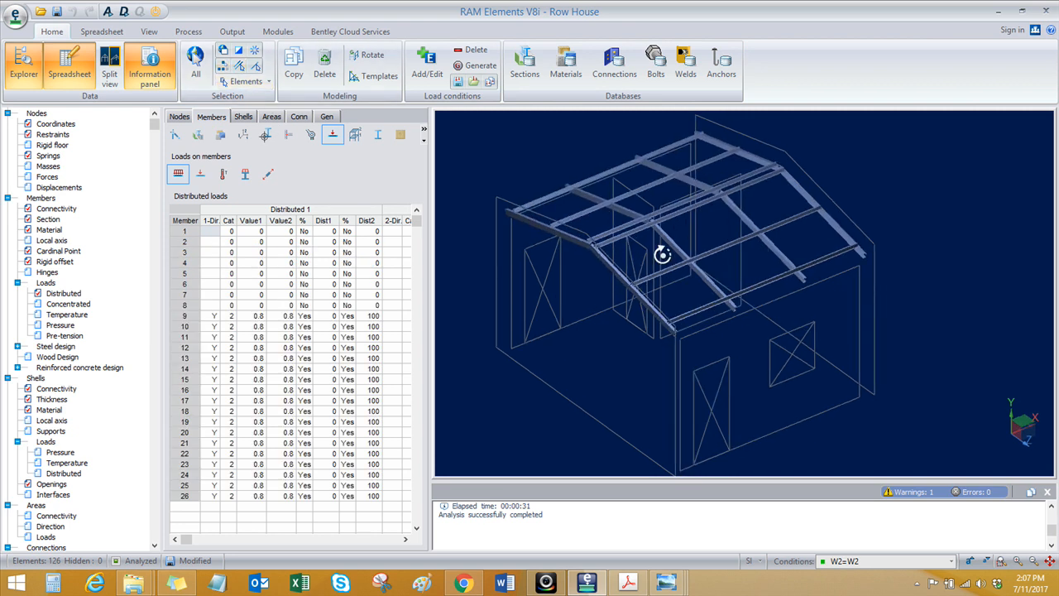
scroll(691, 261, "up", 5)
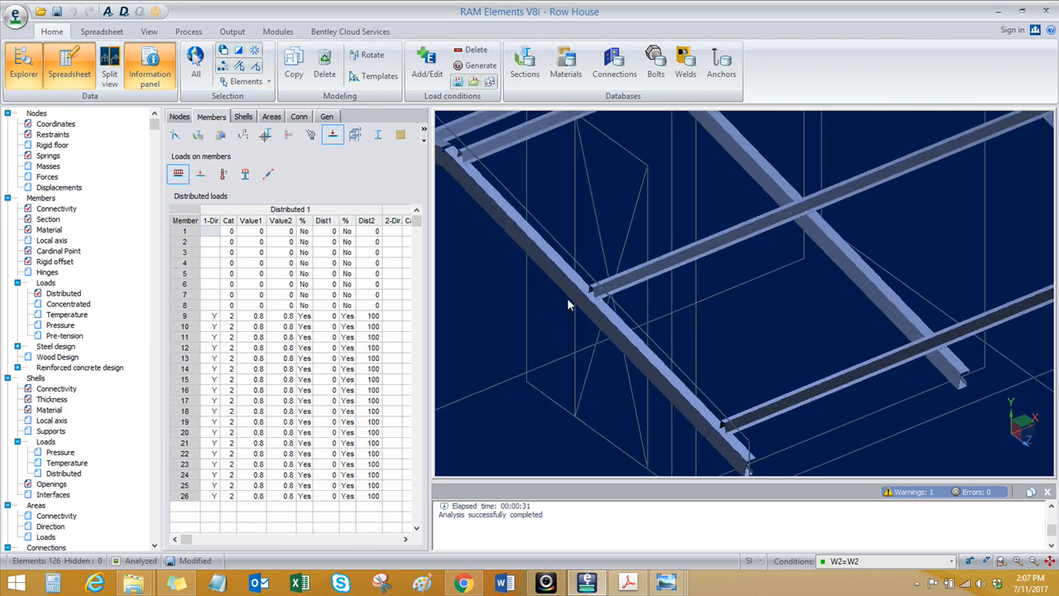
scroll(587, 331, "up", 3)
scroll(618, 303, "down", 5)
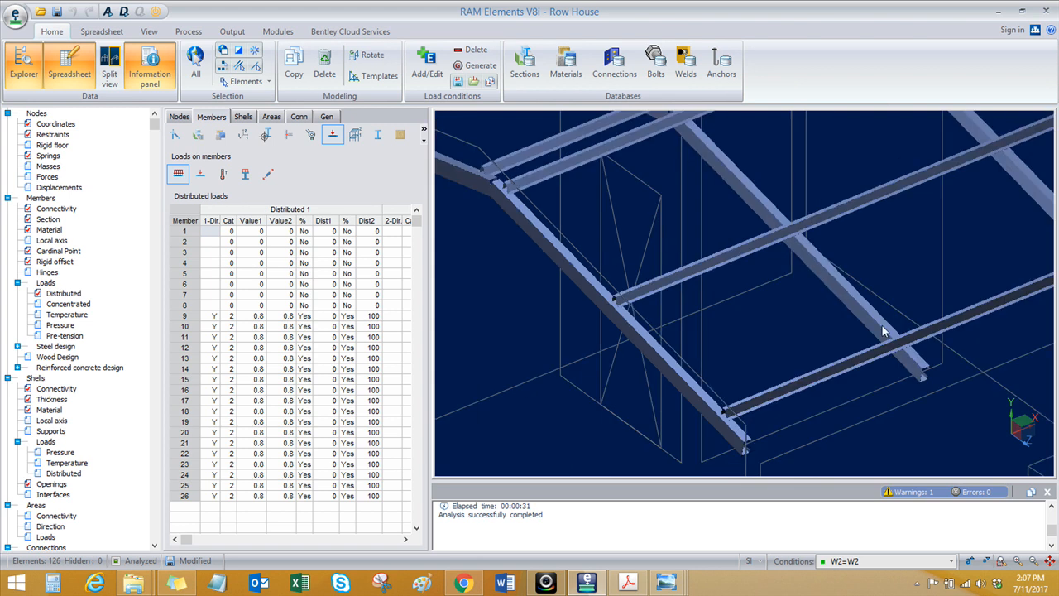
scroll(878, 323, "up", 2)
scroll(857, 313, "up", 5)
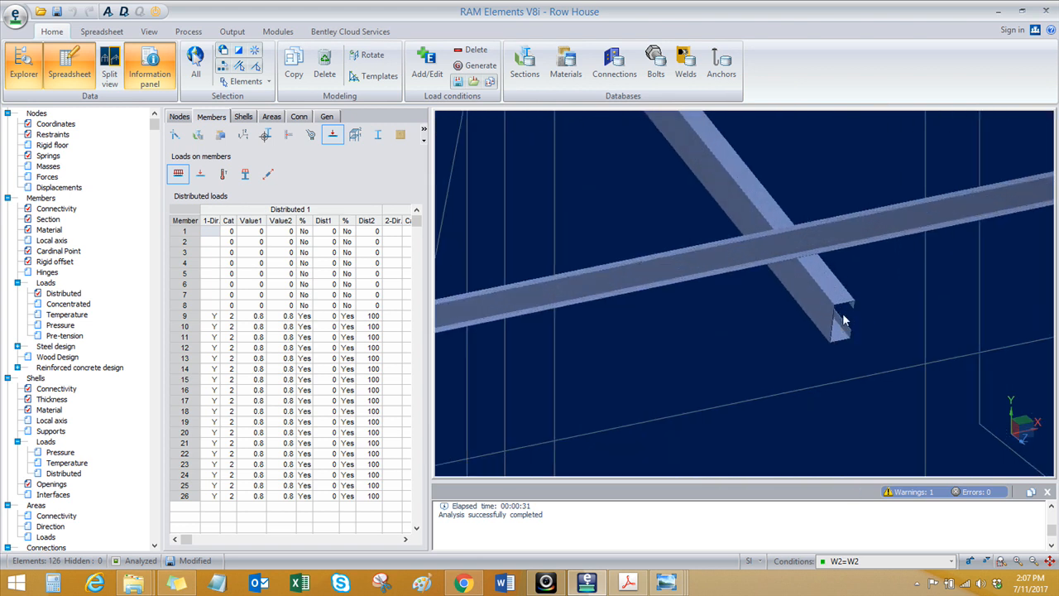
scroll(825, 322, "up", 3)
scroll(828, 338, "down", 4)
scroll(744, 346, "down", 4)
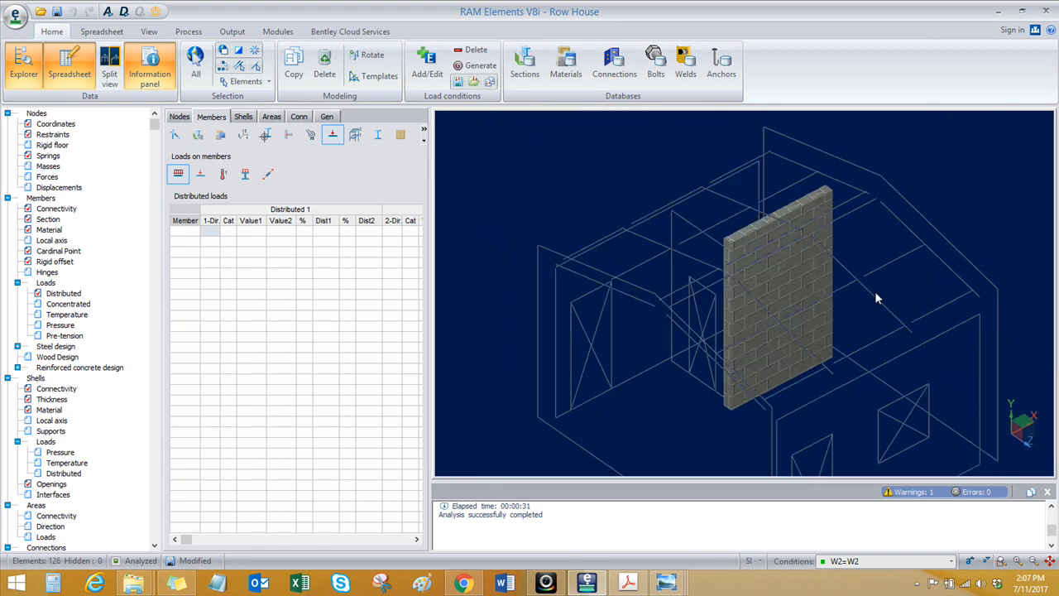
left_click(995, 203)
Step: Select only the interior sloping member nearest the middle of the front slope, examine its section profile at the eave end, and clear the selection
middle_click_drag(865, 323, 834, 377)
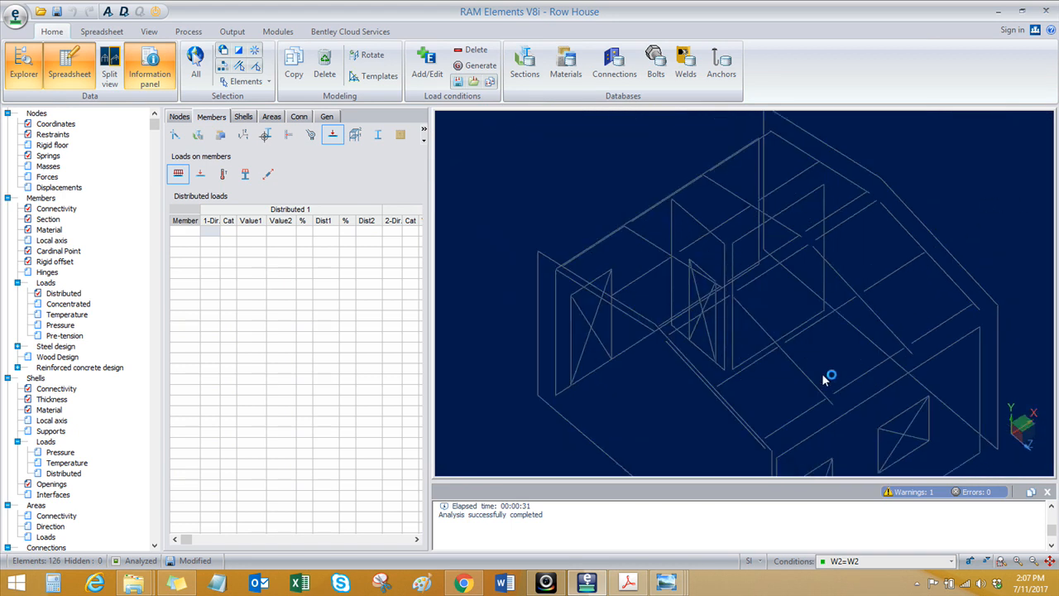
left_click(797, 385)
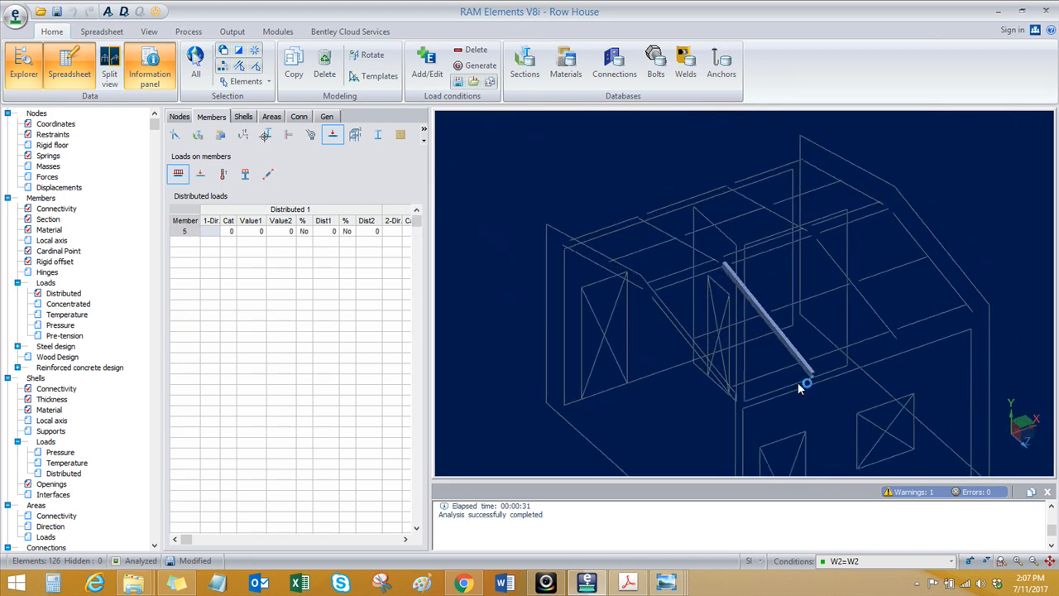
scroll(761, 364, "up", 6)
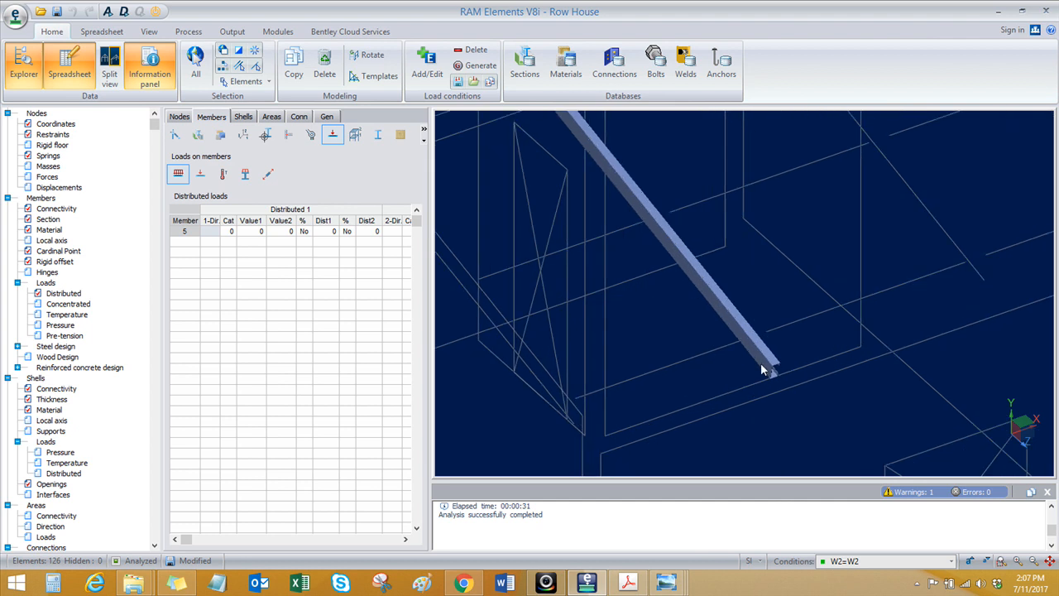
scroll(770, 373, "up", 3)
scroll(761, 361, "down", 3)
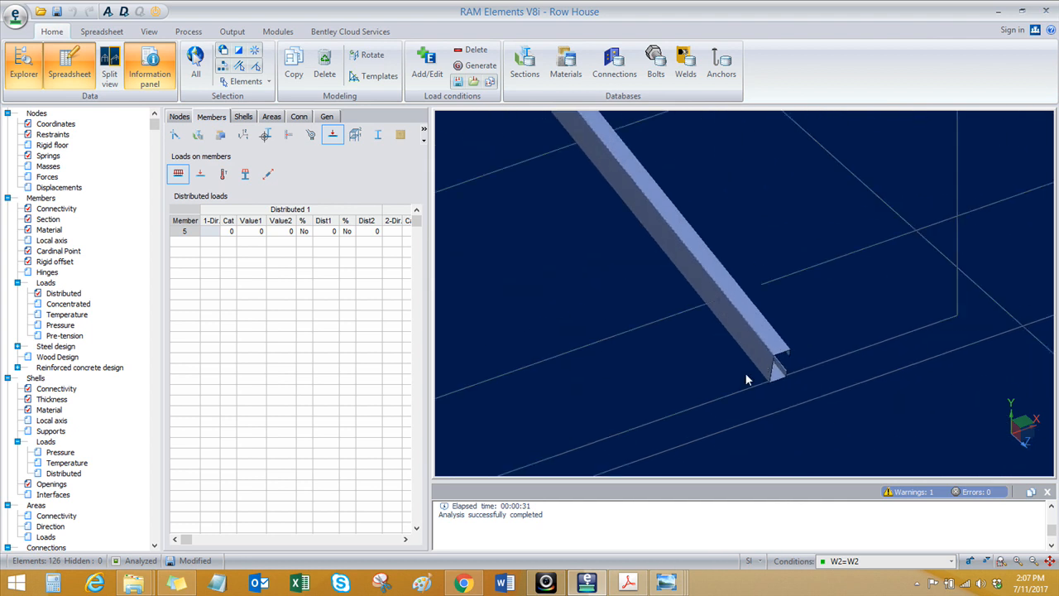
scroll(752, 364, "down", 4)
middle_click_drag(741, 354, 737, 350)
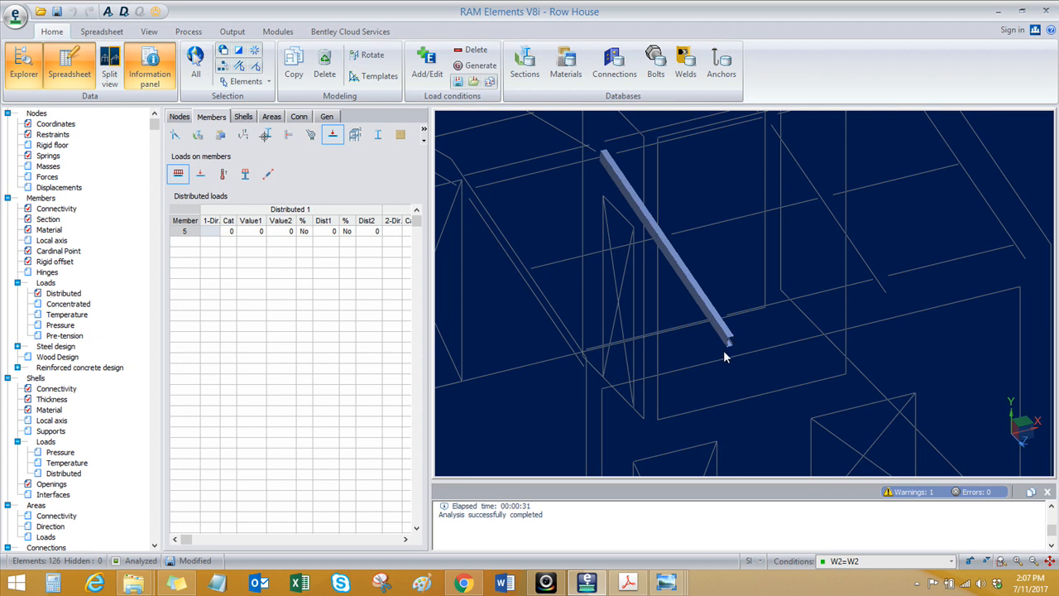
scroll(735, 335, "up", 4)
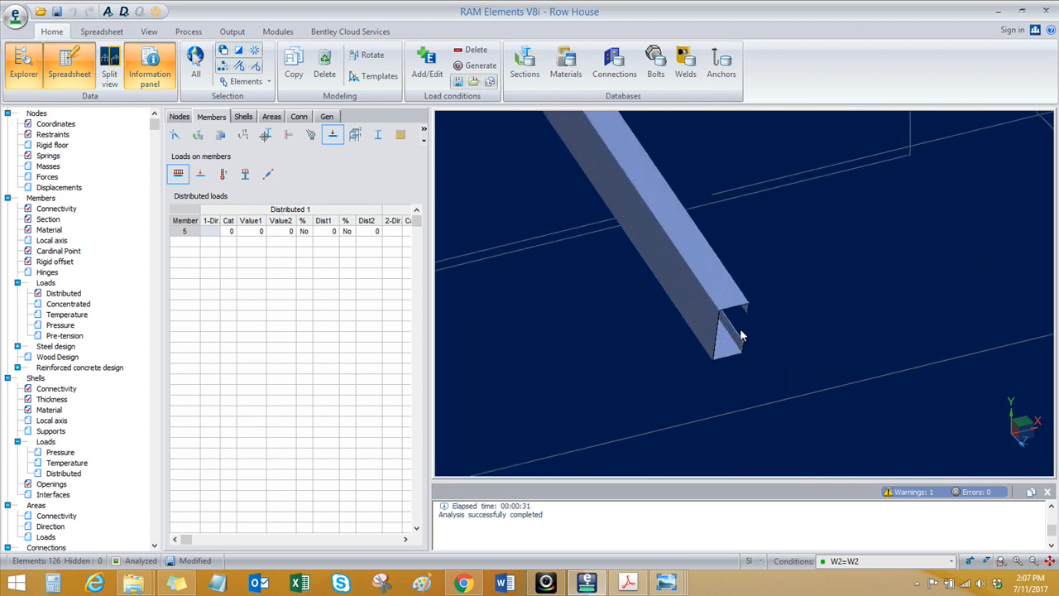
scroll(671, 385, "down", 5)
middle_click_drag(672, 385, 664, 384)
scroll(664, 383, "down", 4)
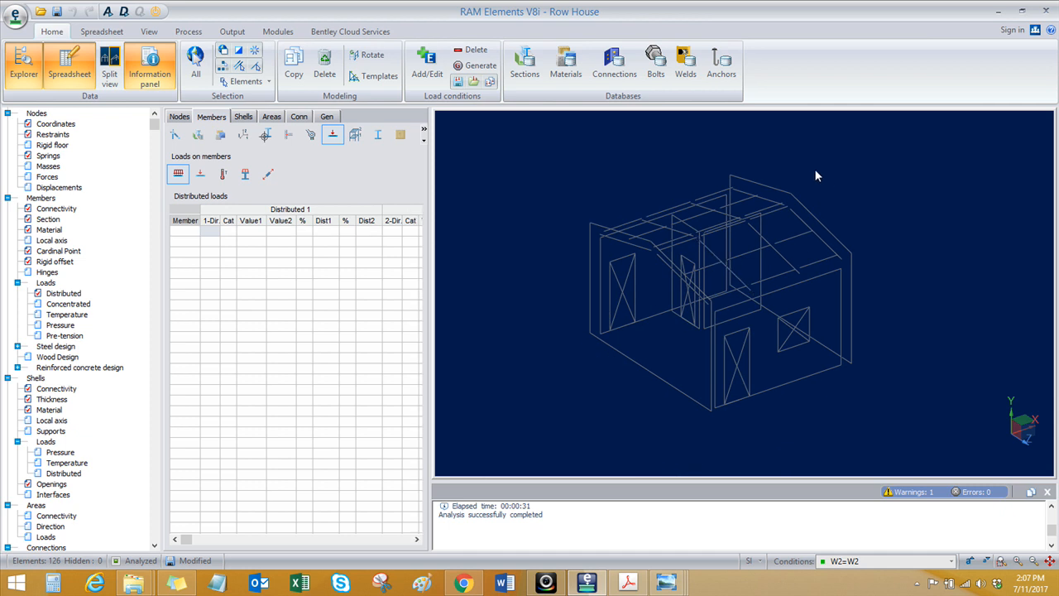
Step: Switch the model from rendered solids to the plain node, line and shell display, and select every element
right_click(743, 205)
left_click(728, 208)
left_click(519, 191)
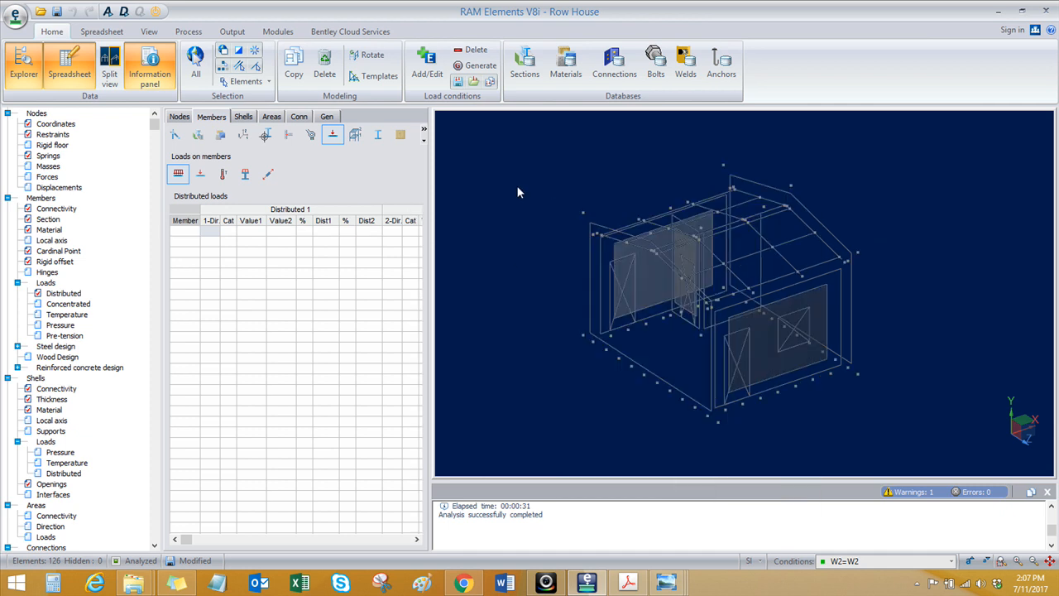
middle_click_drag(515, 263, 535, 173)
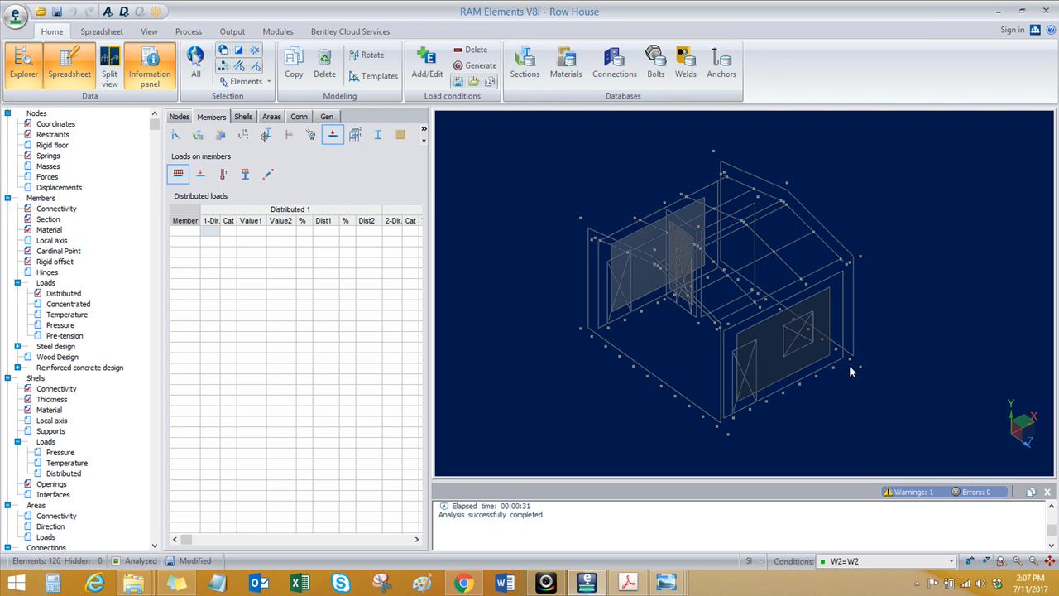
key("ctrl+a")
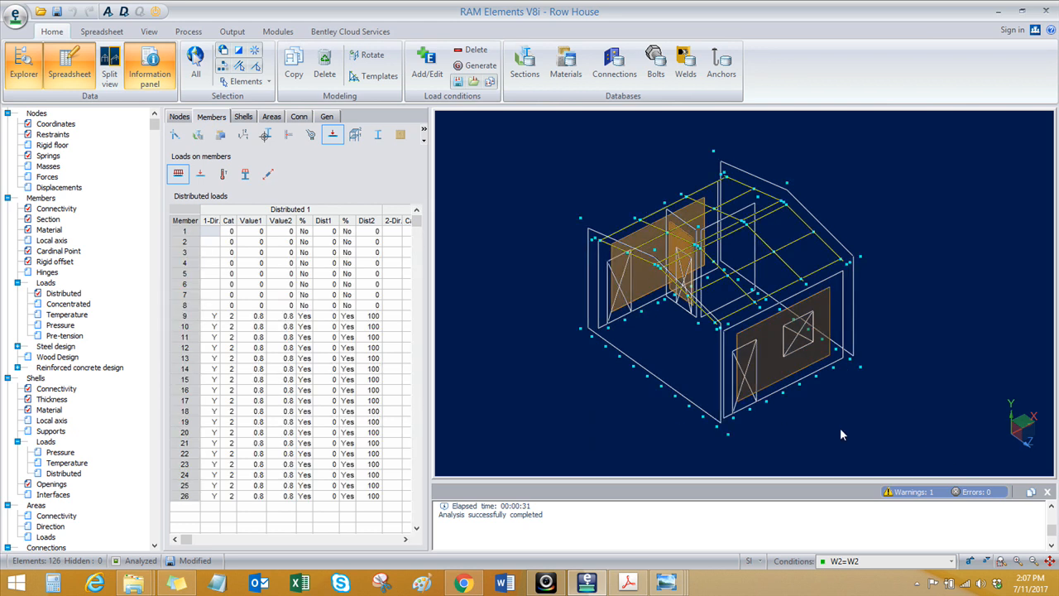
Step: Display the applied loads graphically on the model
left_click(149, 31)
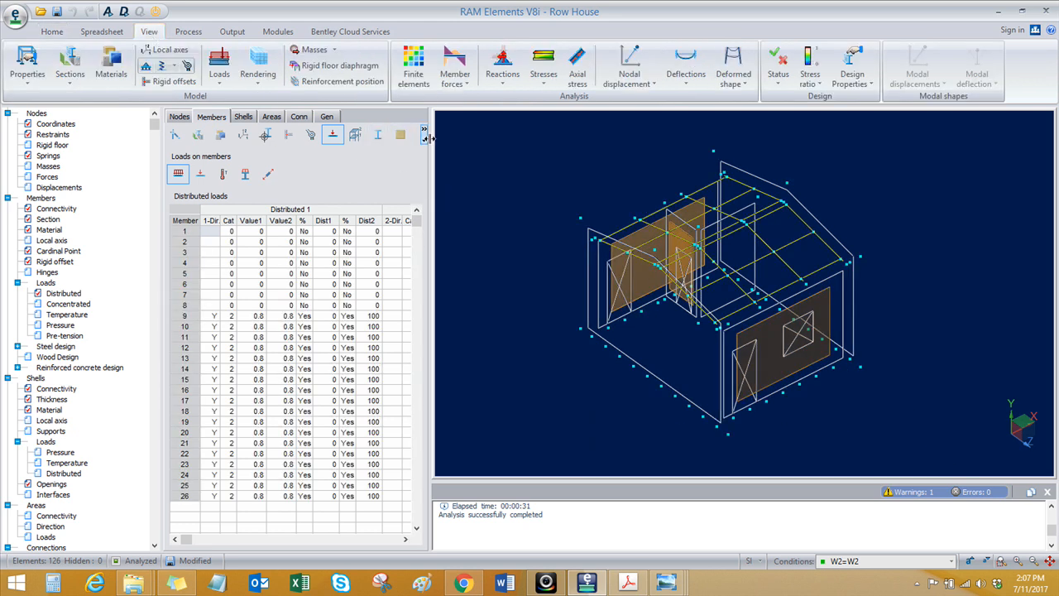
left_click(220, 75)
left_click(220, 62)
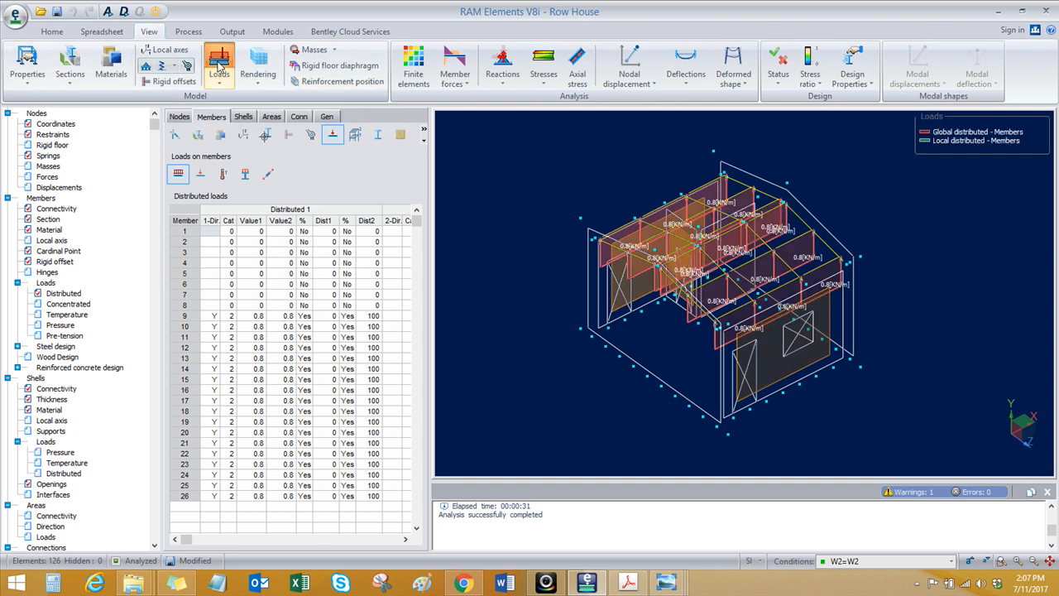
Step: Set the active condition to DL=Dead Load and examine the distributed loads along the sloping roof members
left_click(950, 561)
left_click(877, 463)
scroll(749, 248, "up", 3)
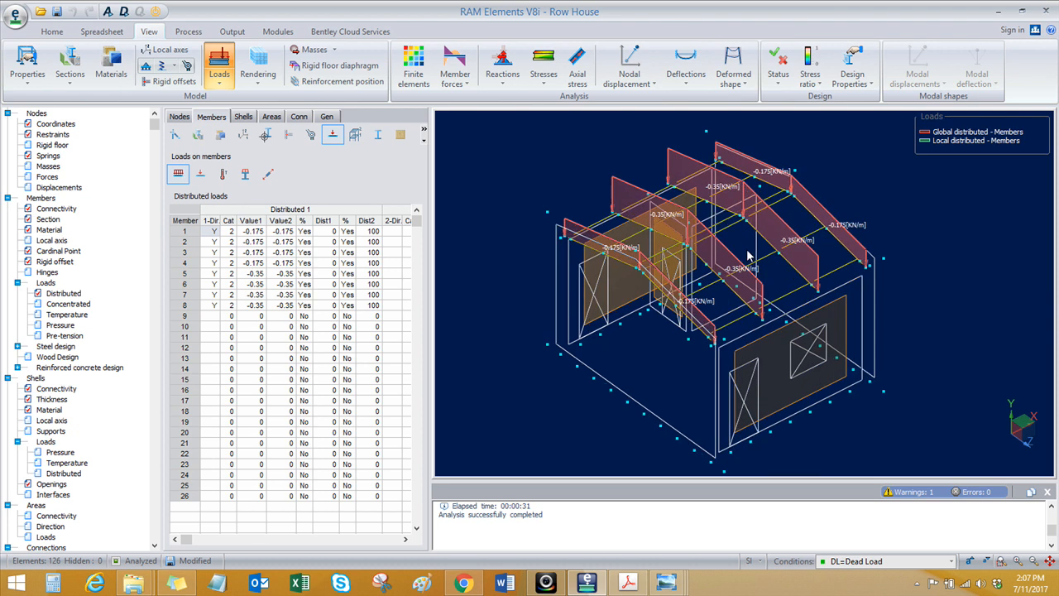
scroll(725, 242, "down", 2)
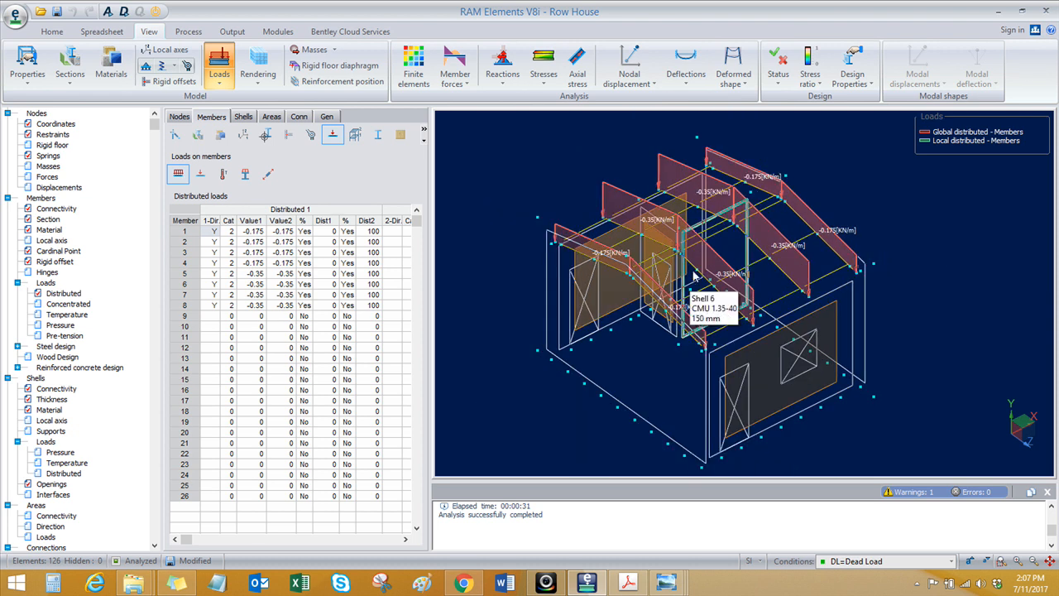
scroll(699, 278, "down", 2)
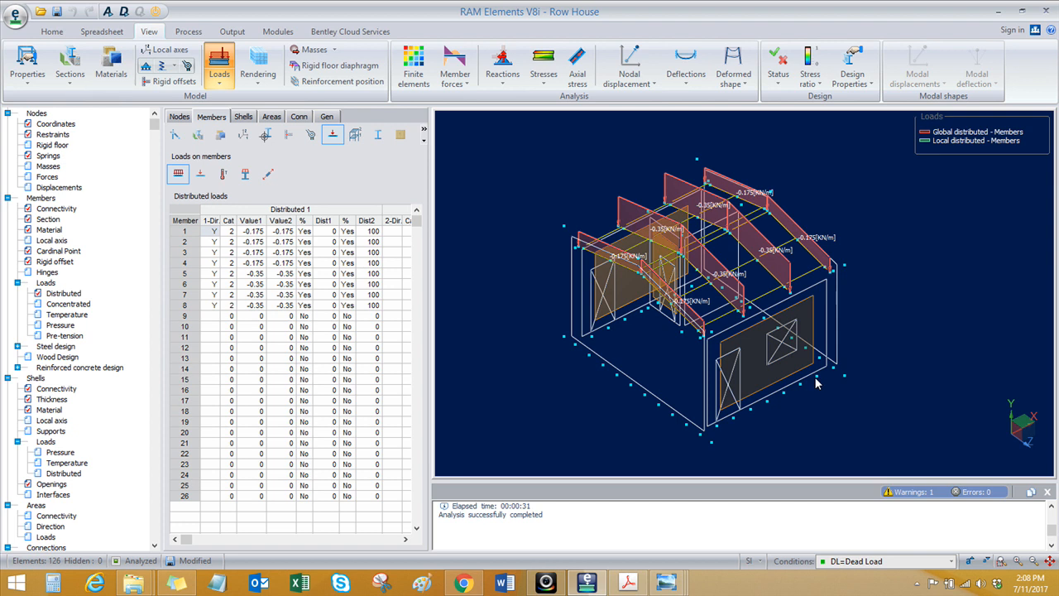
middle_click_drag(808, 405, 792, 408)
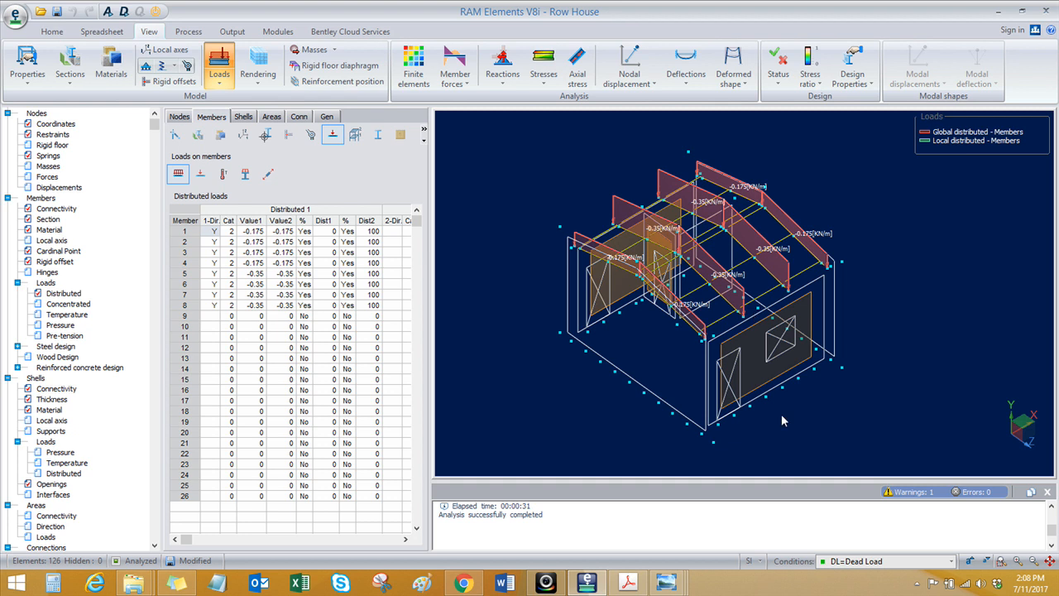
middle_click_drag(780, 420, 750, 417, "shift")
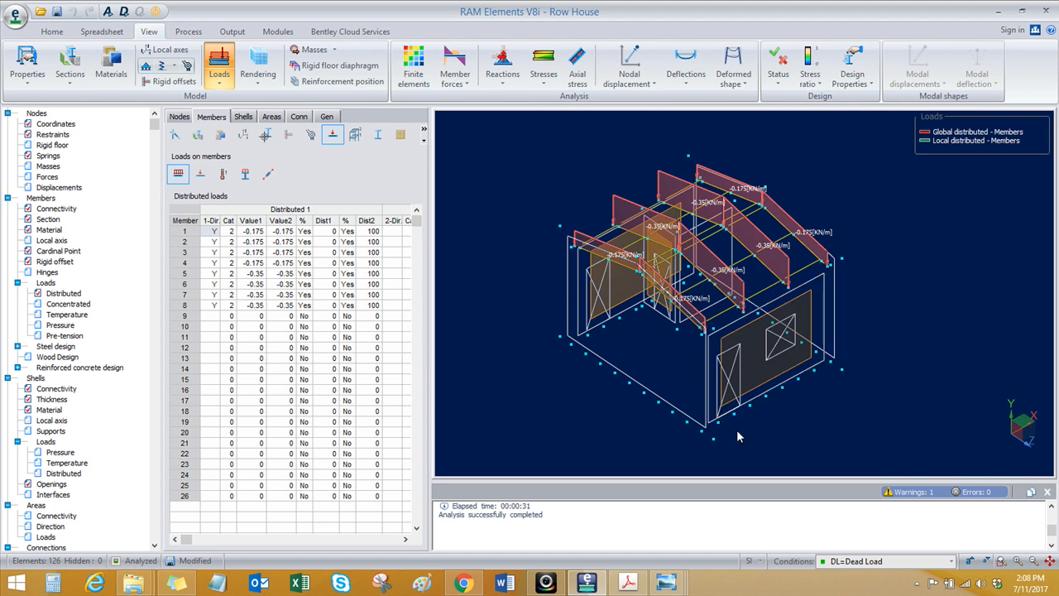
middle_click_drag(736, 429, 728, 438, "shift")
Step: Switch to the YouTube page in Chrome and find the channel's video on masonry structure analysis and design in Bentley Systems RAM
left_click(463, 583)
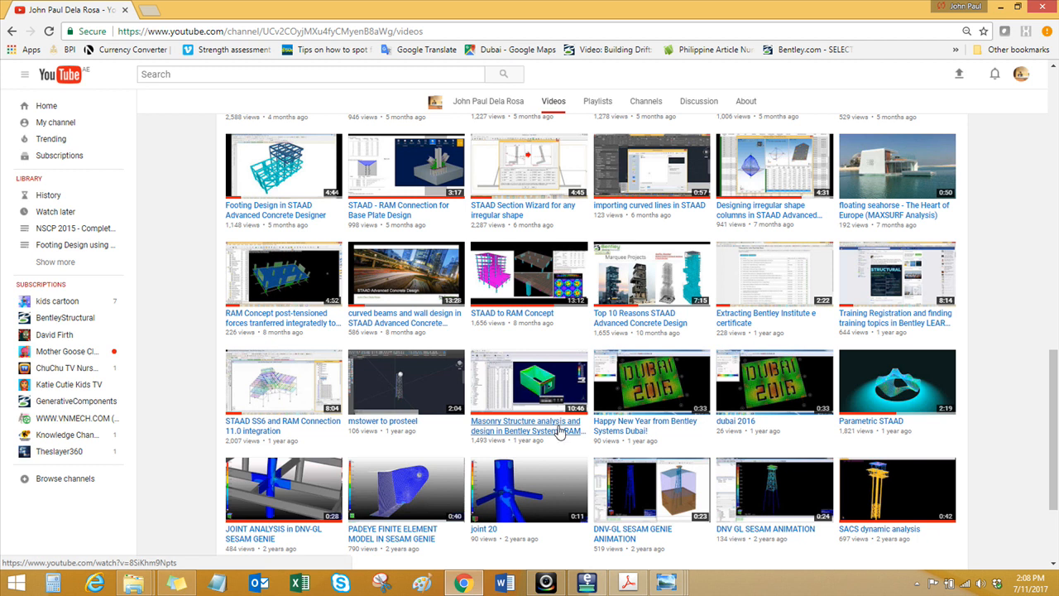
left_click_drag(1053, 430, 1053, 75)
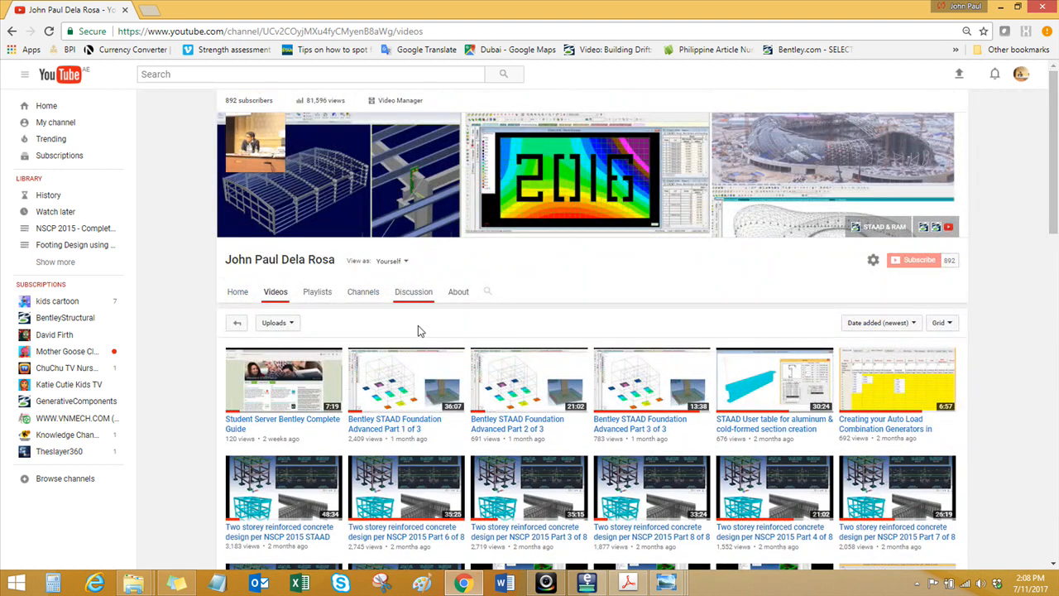
scroll(483, 373, "down", 10)
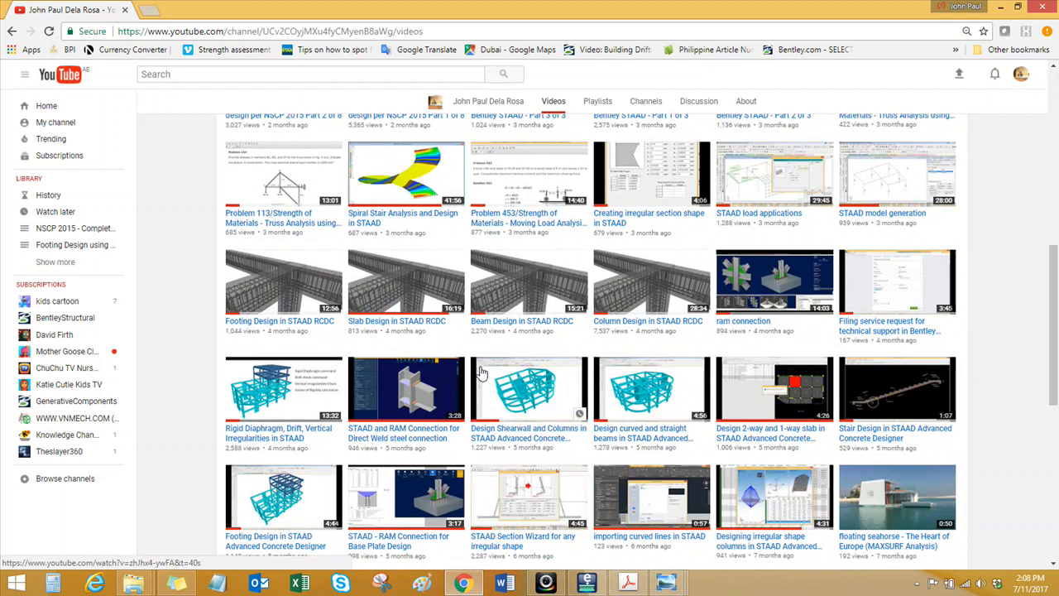
scroll(484, 372, "down", 5)
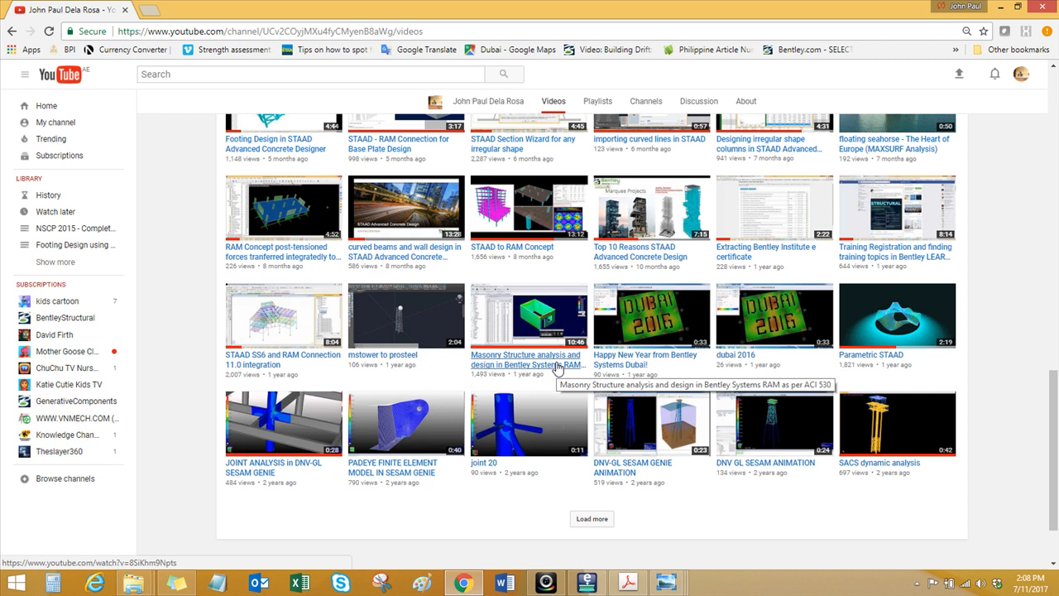
Step: Return to RAM Elements, set the active condition to LL=Live Load and examine the distributed roof loads
key("alt+Tab")
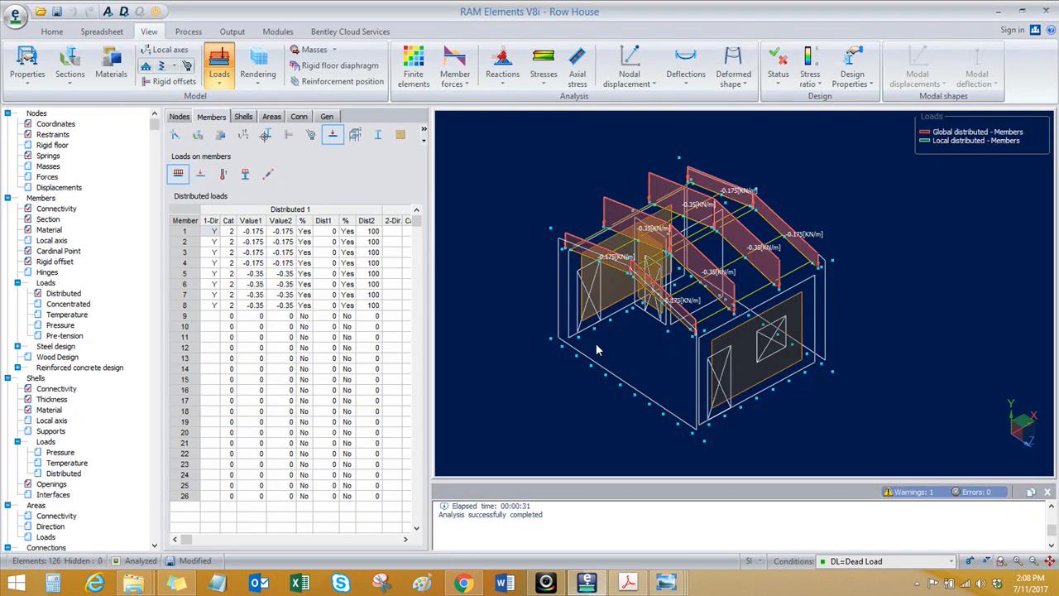
left_click(951, 561)
left_click(856, 475)
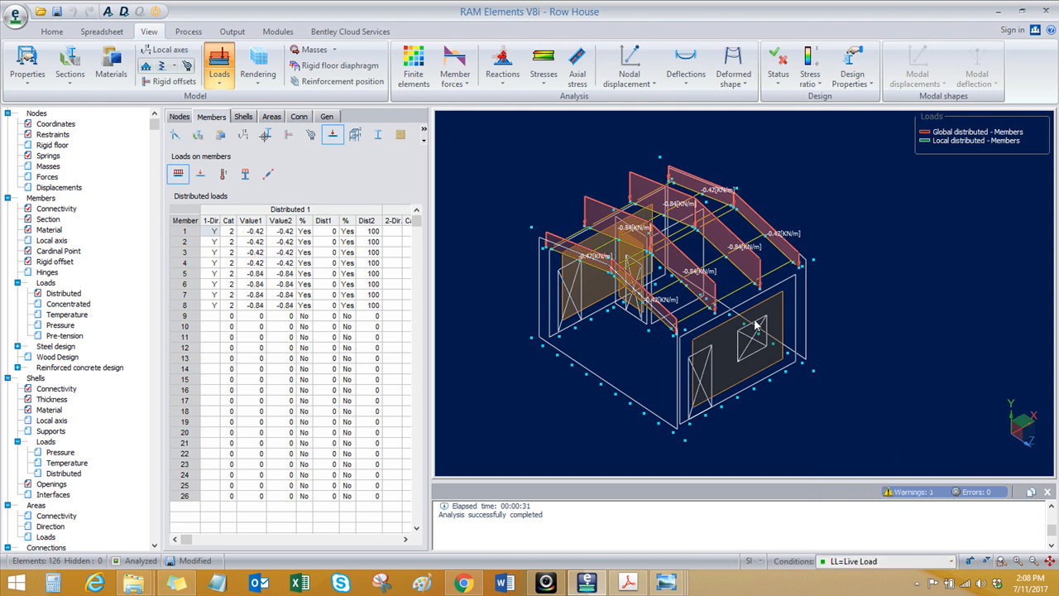
scroll(693, 315, "up", 2)
mouse_move(689, 314)
middle_mouse_down()
mouse_move(686, 303)
mouse_move(686, 316)
middle_mouse_up()
Step: Review the concentrated nodal loads of condition EX, followed by those of condition EZ
left_click(951, 561)
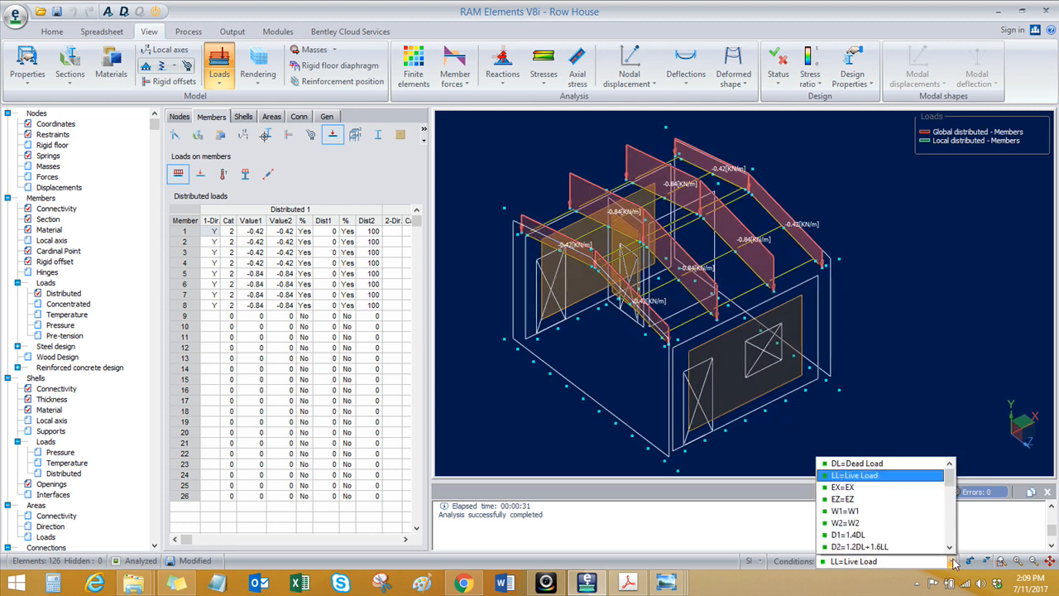
left_click(852, 487)
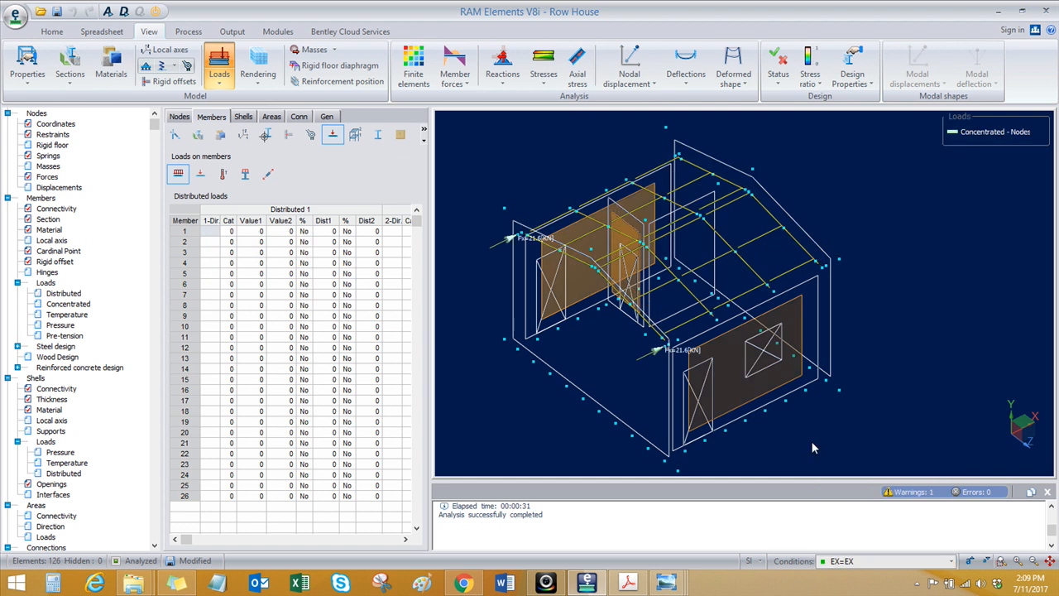
left_click(952, 564)
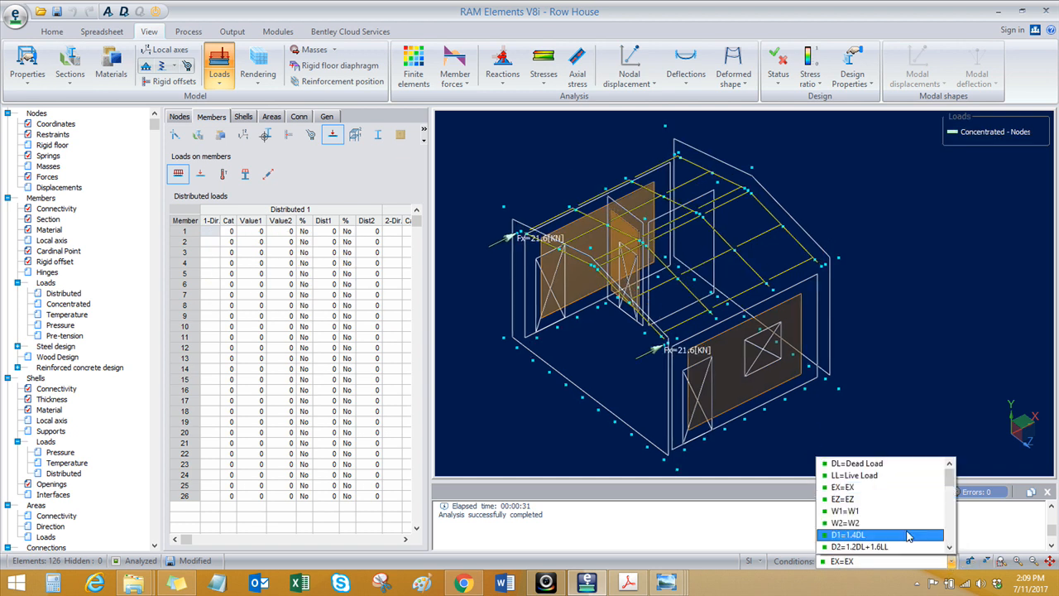
left_click(890, 500)
Step: Examine the distributed roof member loads of condition W1, followed by those of condition W2, and clear the selection
left_click(951, 562)
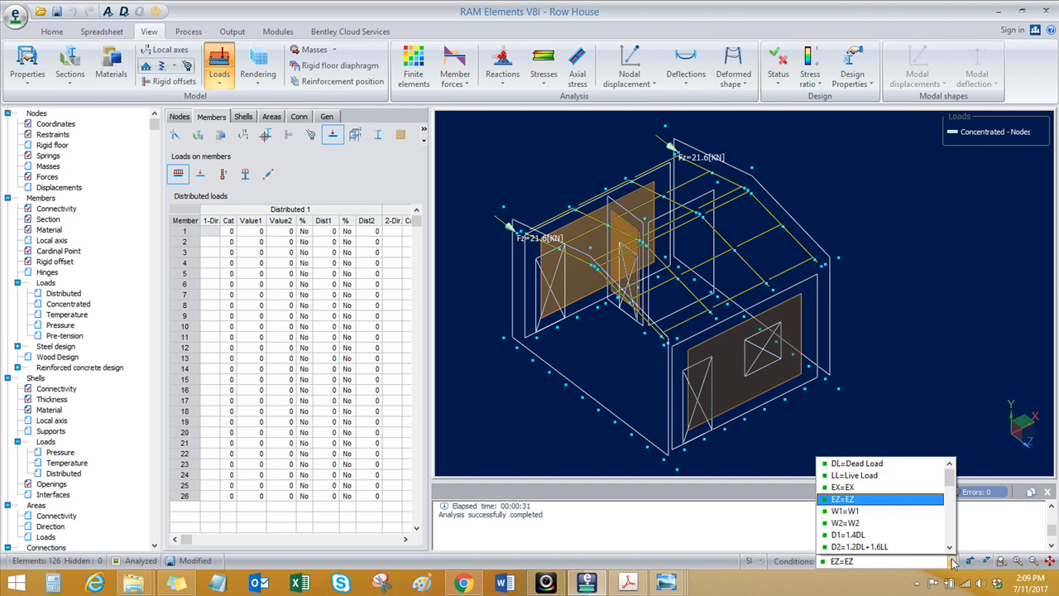
left_click(885, 514)
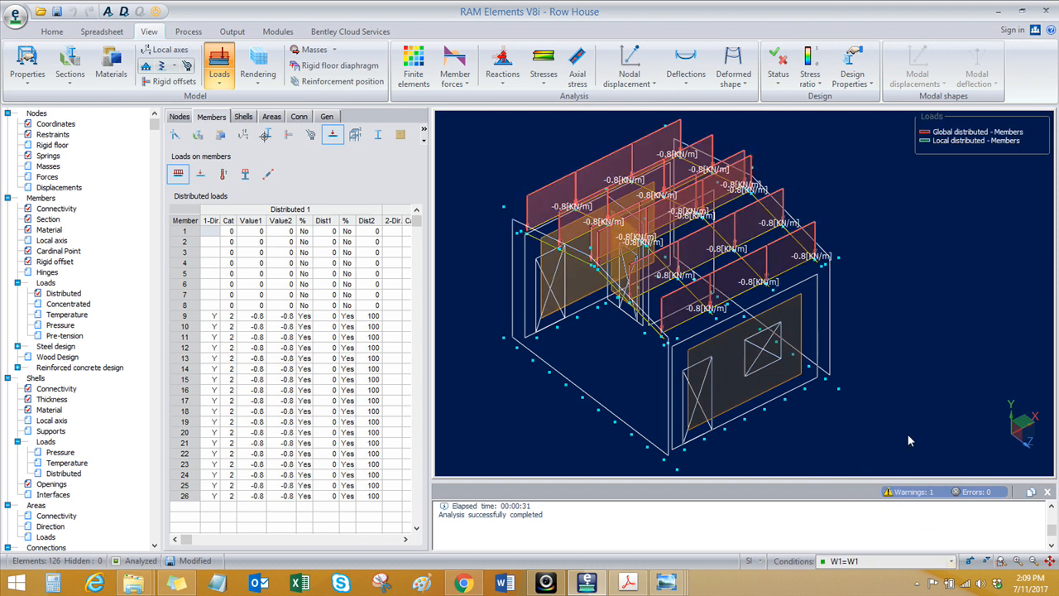
left_click(951, 563)
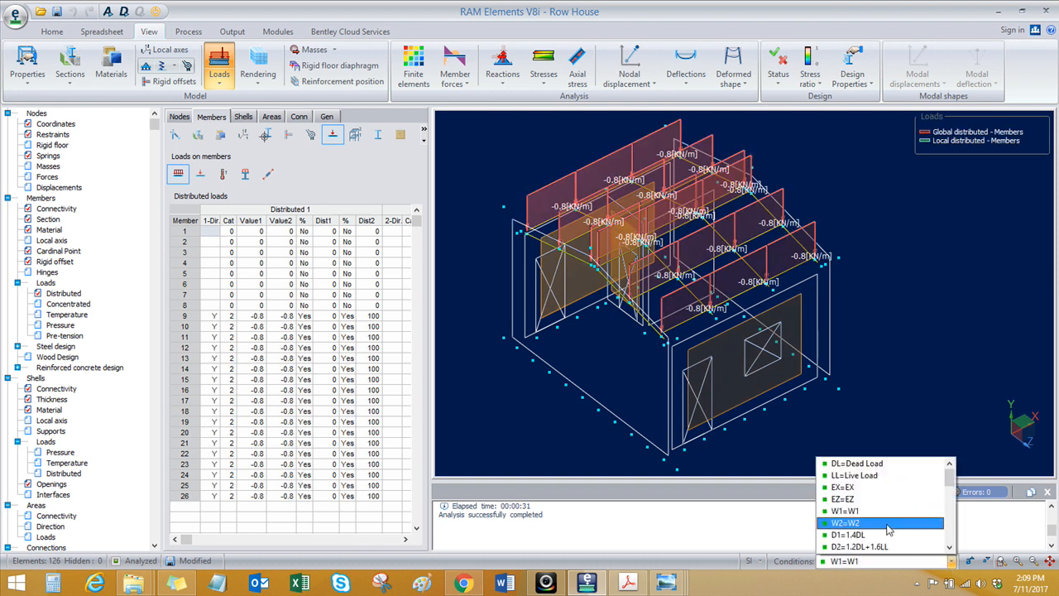
left_click(887, 524)
left_click(954, 563)
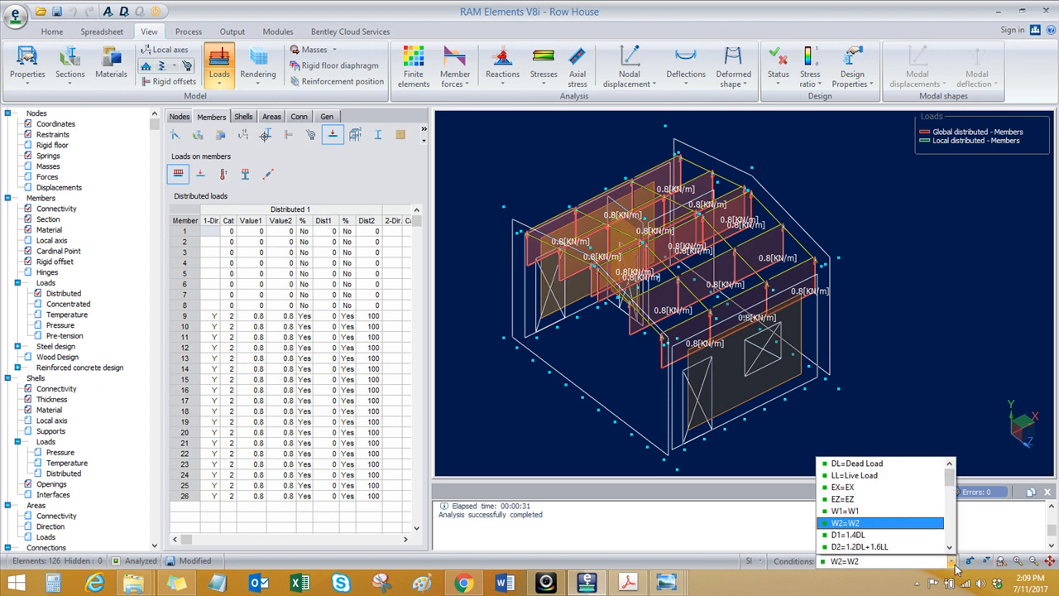
left_click_drag(950, 481, 948, 498)
left_click(913, 382)
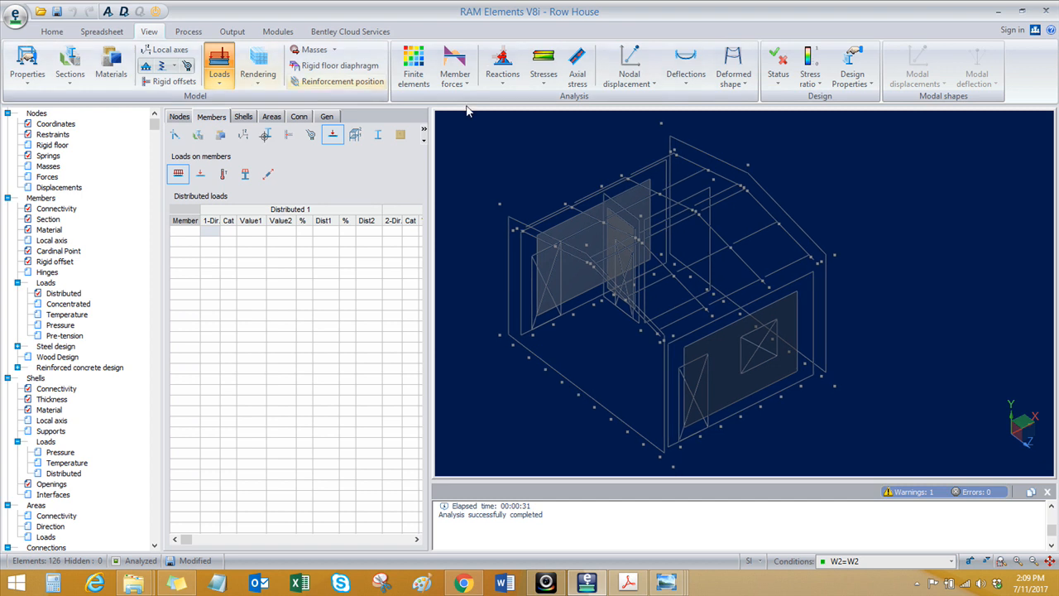
Step: Preview the load combinations generated from the AS 1170.0 LRFD factored load combos.rag file without creating them
left_click(52, 32)
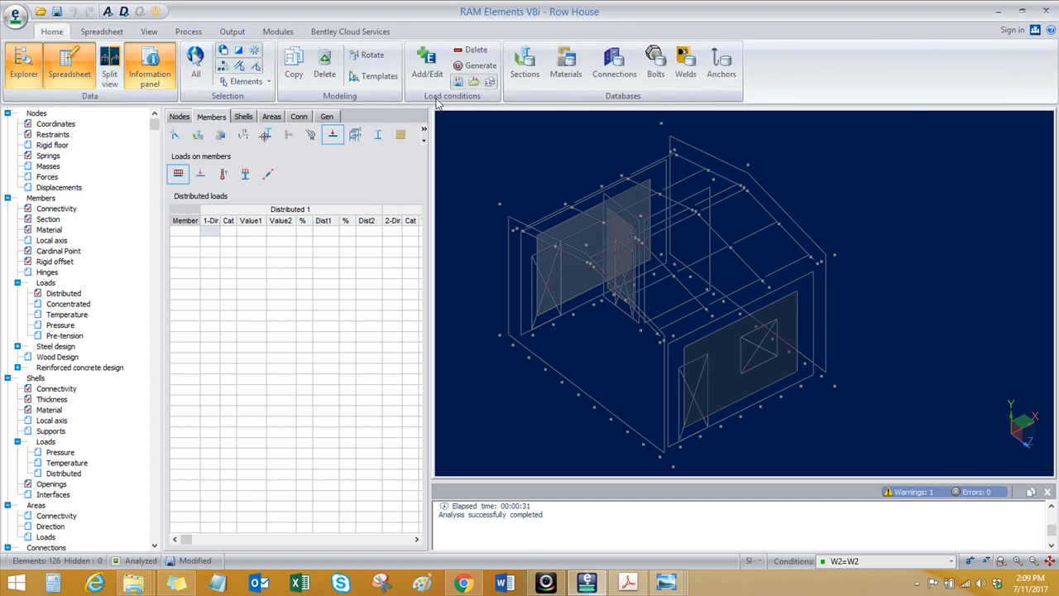
left_click(482, 66)
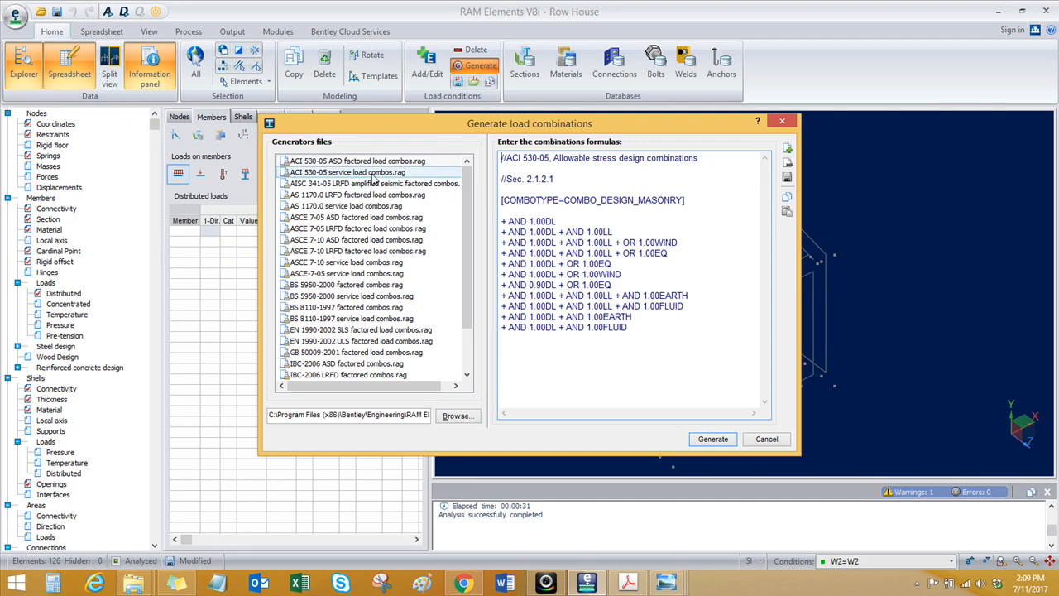
double_click(361, 183)
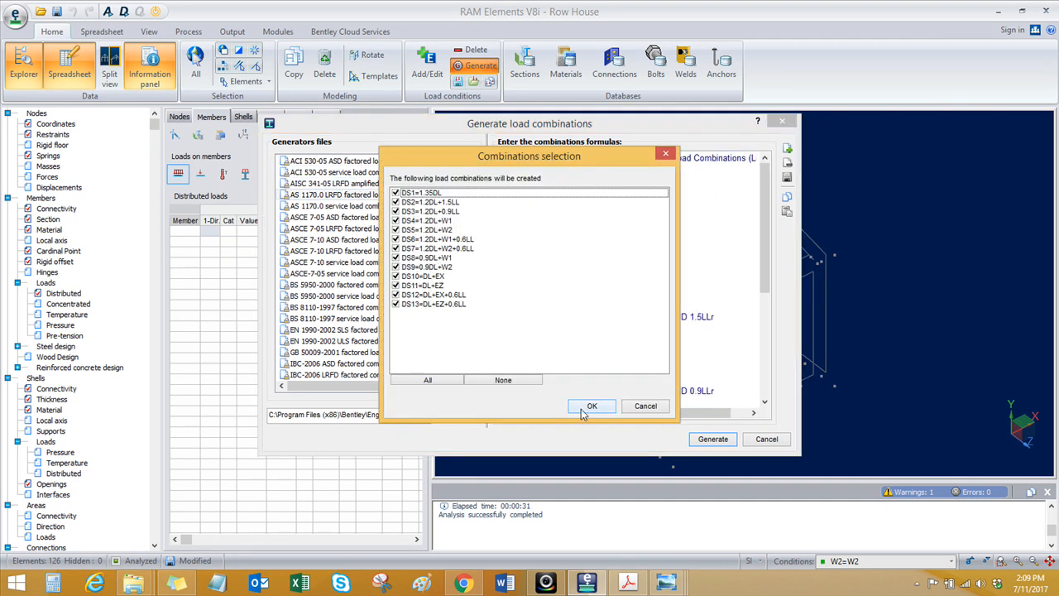
left_click(645, 406)
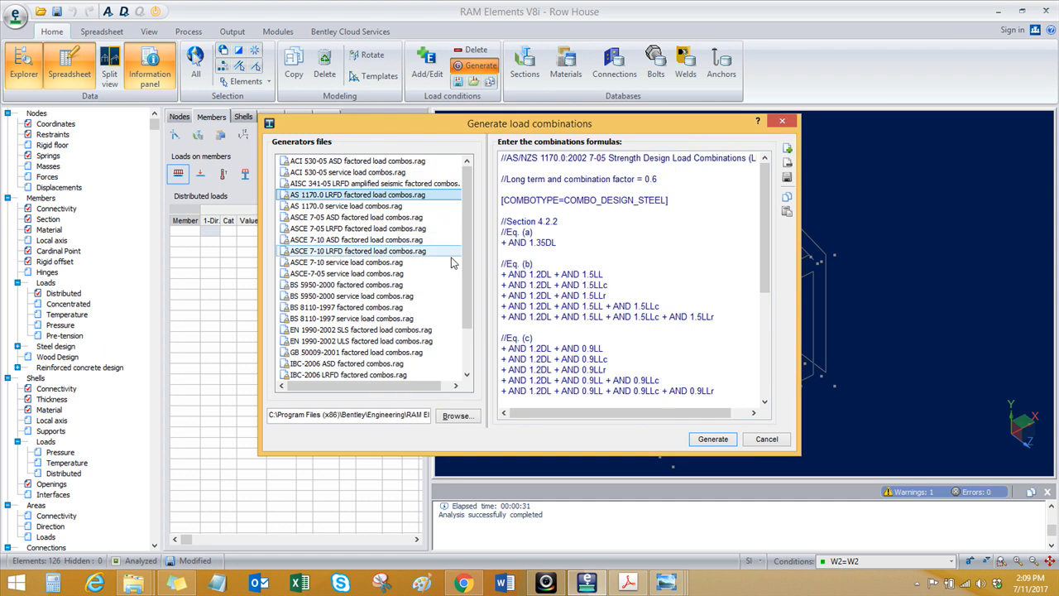
Step: Look through the available load combination generator files for the different design codes and close the generator without generating
left_click_drag(468, 269, 463, 321)
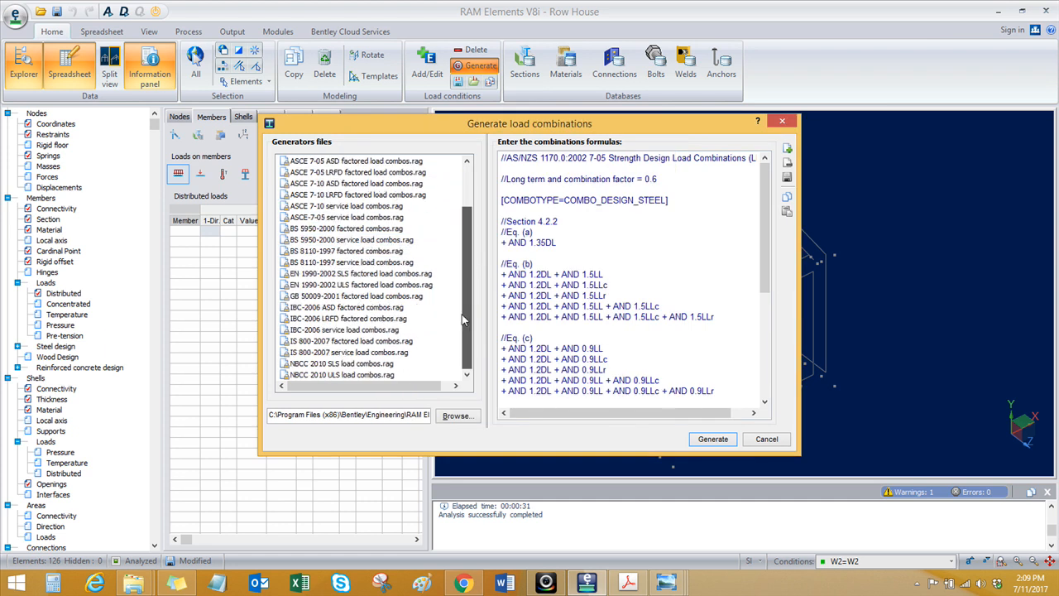
scroll(466, 272, "up", 1)
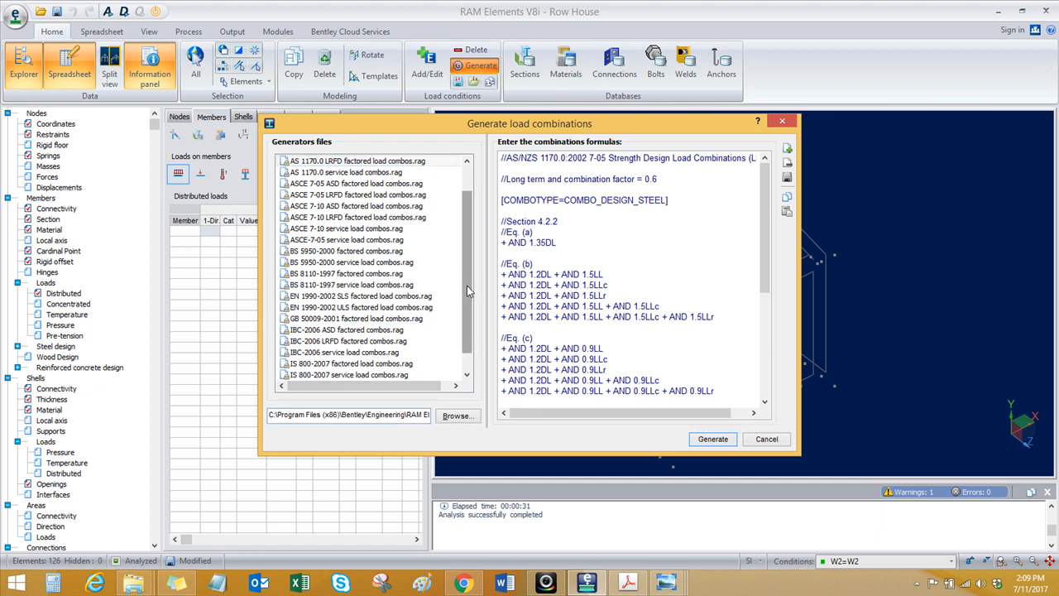
left_click_drag(465, 271, 466, 273)
left_click_drag(467, 275, 467, 243)
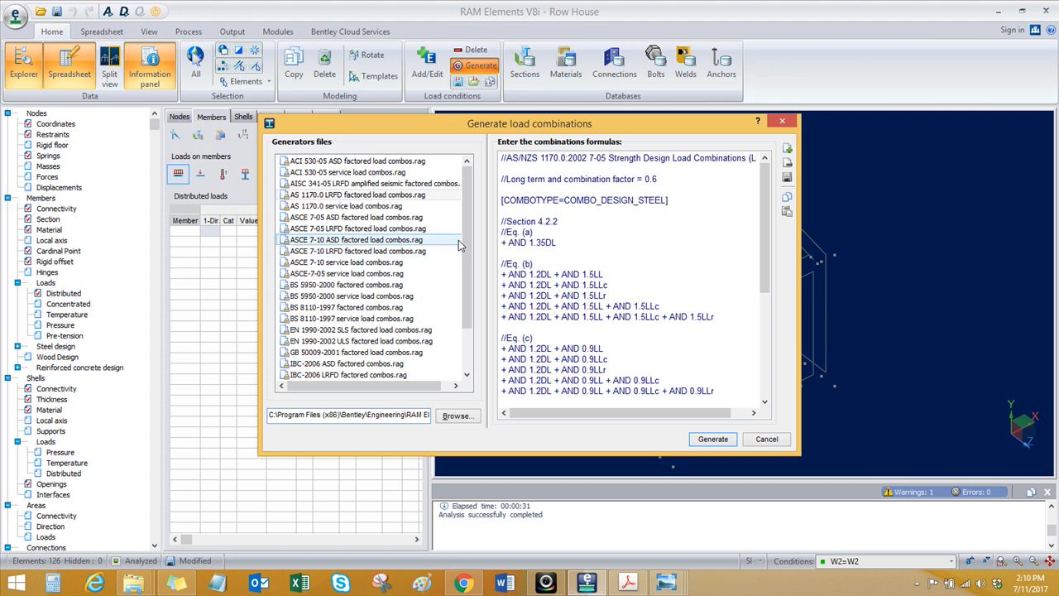
scroll(466, 245, "down", 1)
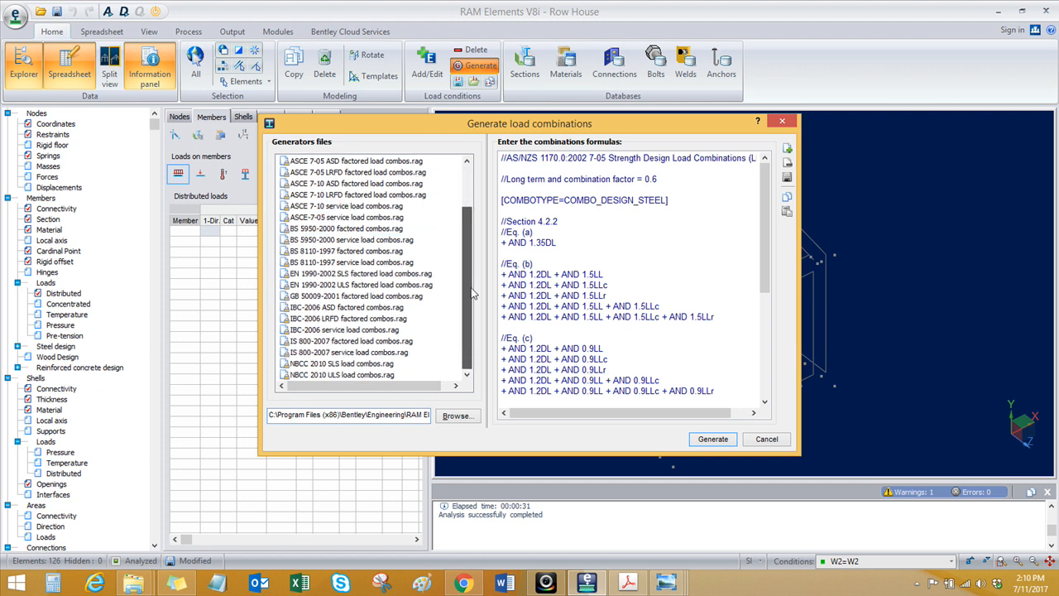
scroll(469, 248, "up", 1)
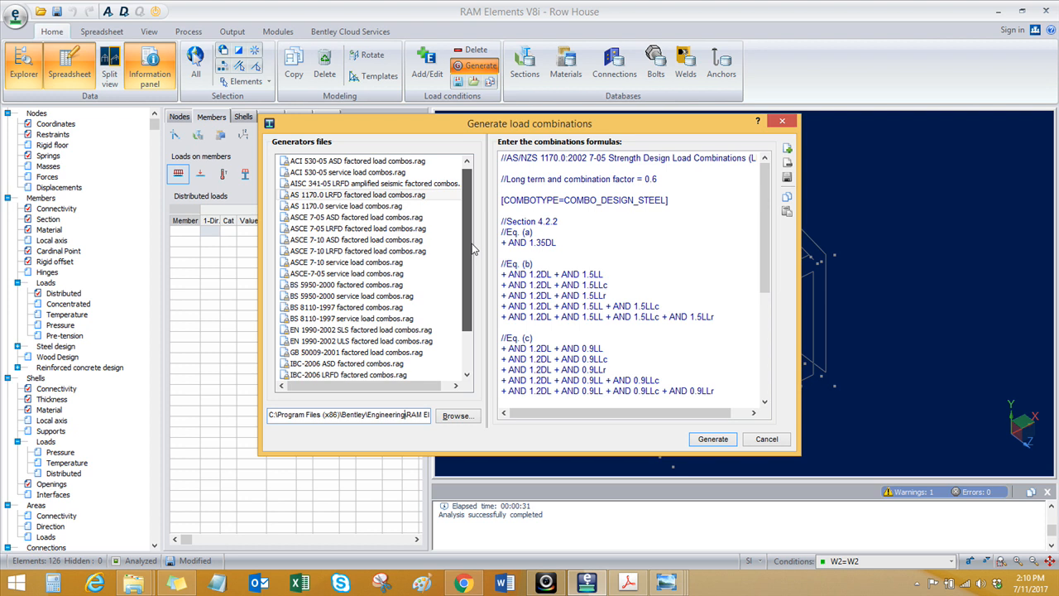
left_click(764, 440)
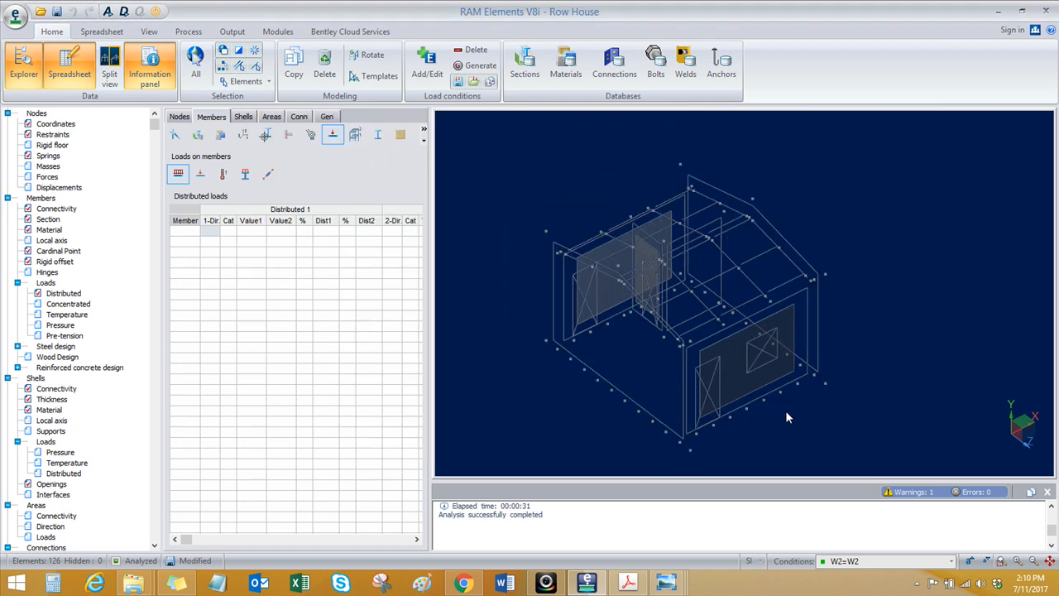
Step: Select all nodes along the base of the walls in a side view and return to the isometric view
middle_click_drag(785, 411, 787, 398)
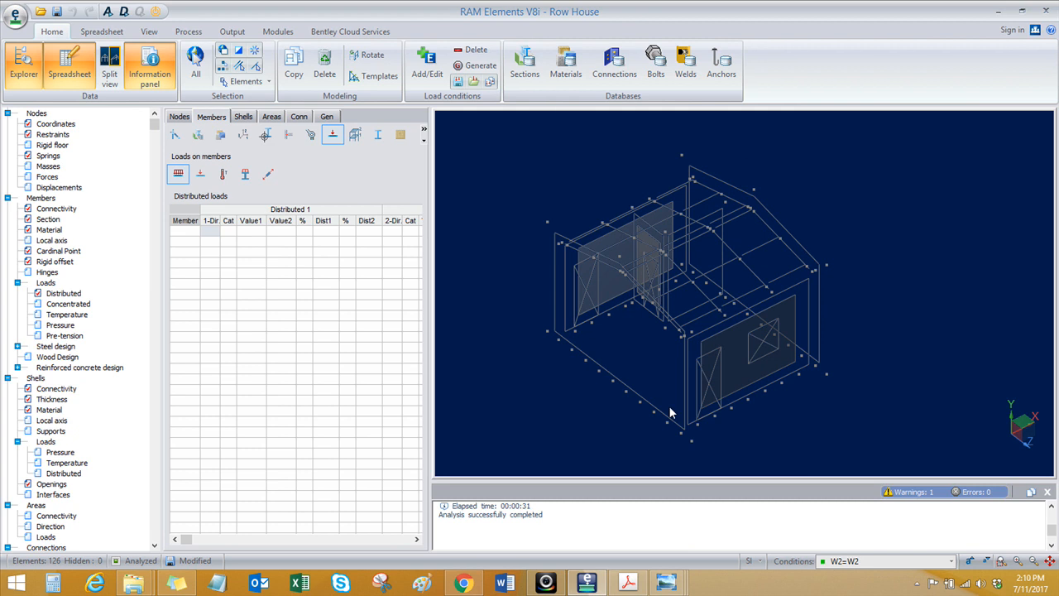
middle_click_drag(563, 412, 564, 390)
right_click(473, 207)
left_click(508, 236)
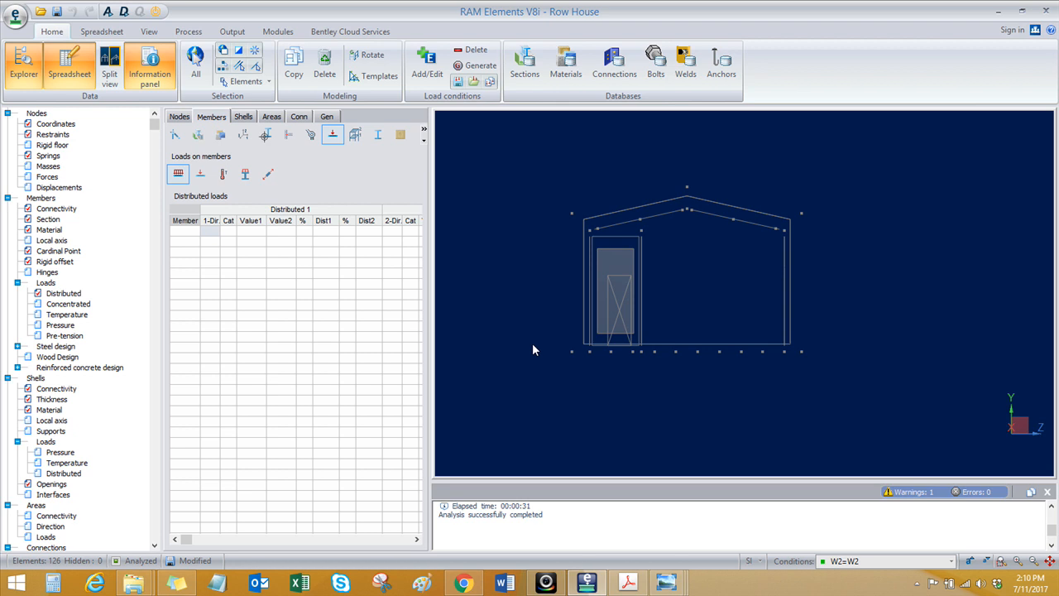
middle_click_drag(635, 391, 608, 414)
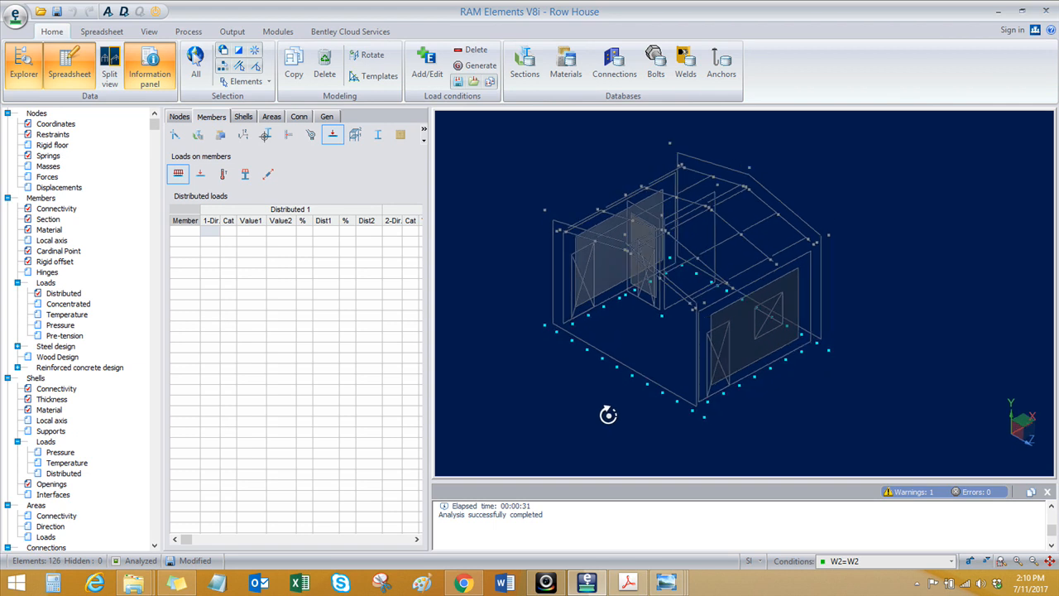
middle_click_drag(804, 392, 781, 400)
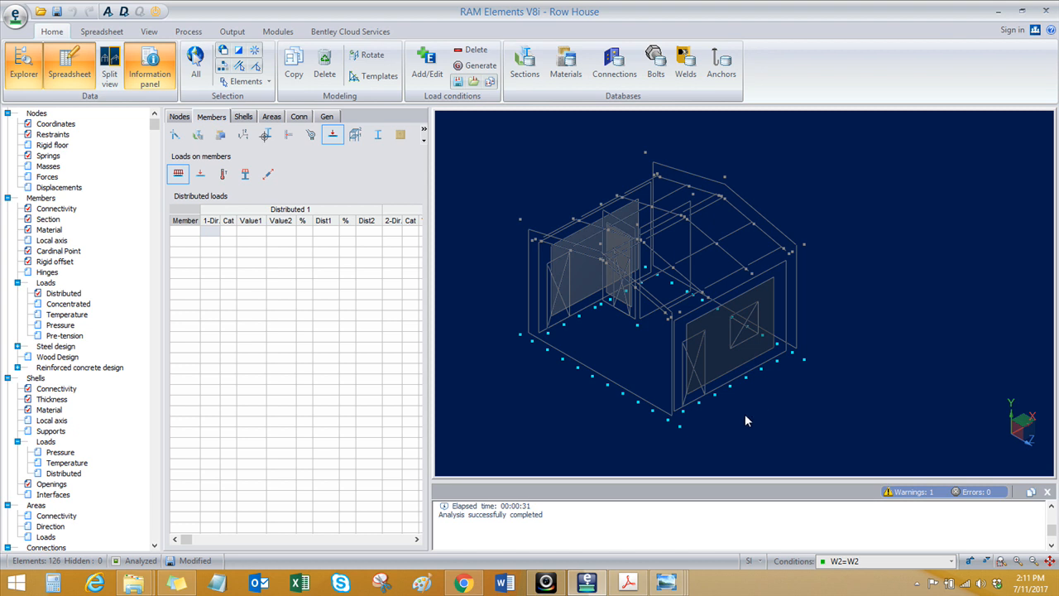
Step: Display the spring stiffness data of the selected base nodes in the nodes spreadsheet
left_click(179, 135)
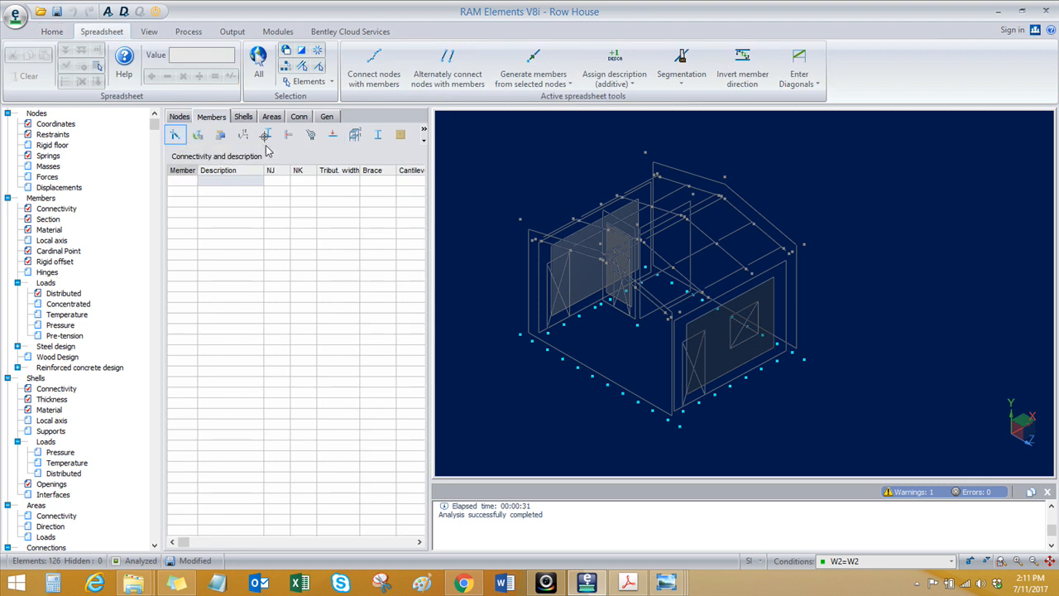
left_click(178, 117)
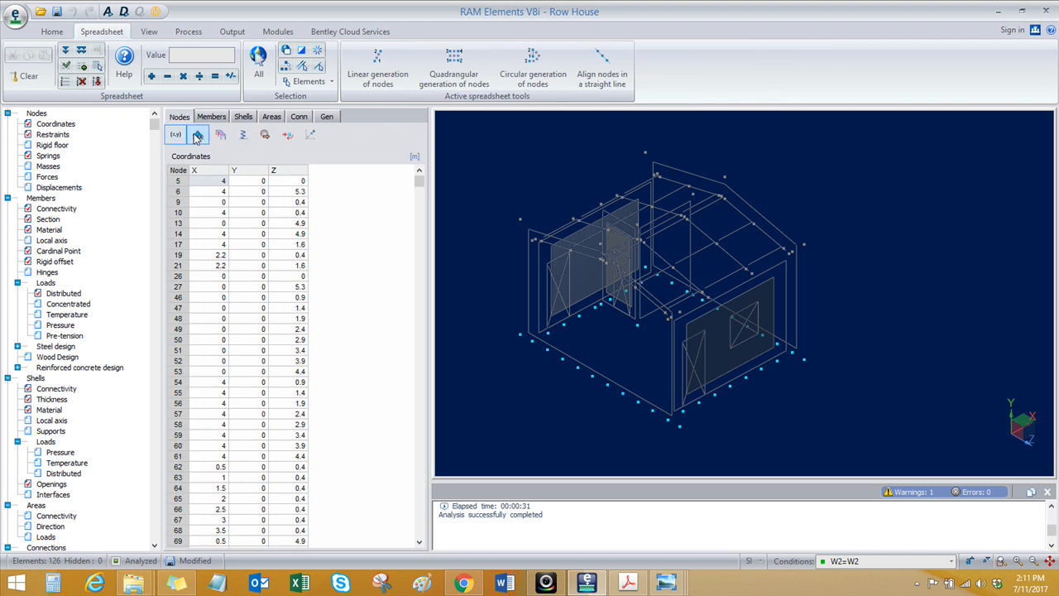
left_click(242, 135)
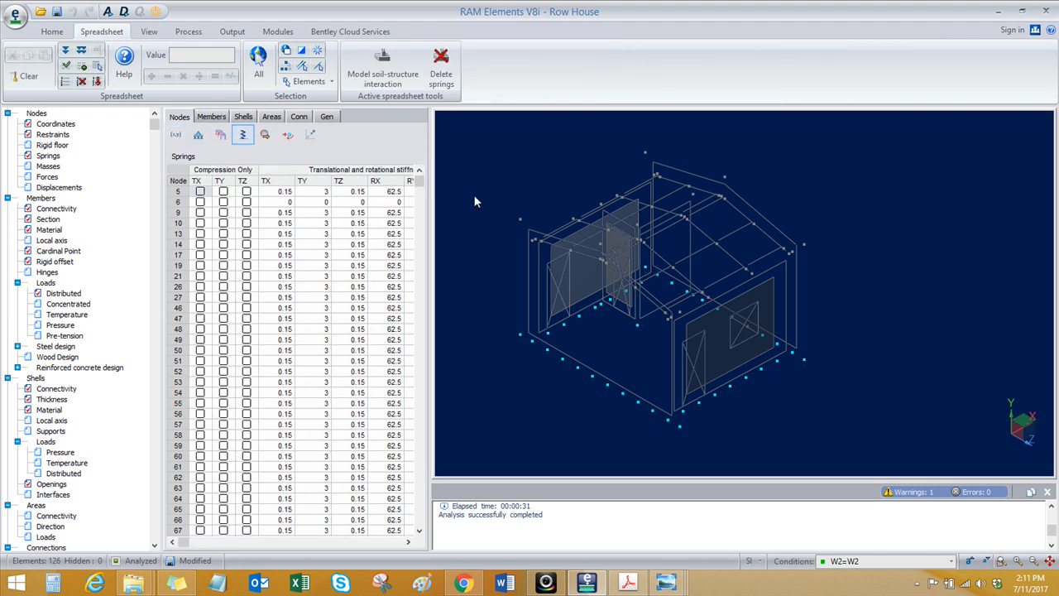
Step: Try a soil-structure interaction footing with a customized soil type and dimensions B 0.6 m and L 1 m
left_click(386, 77)
left_click_drag(488, 147, 380, 148)
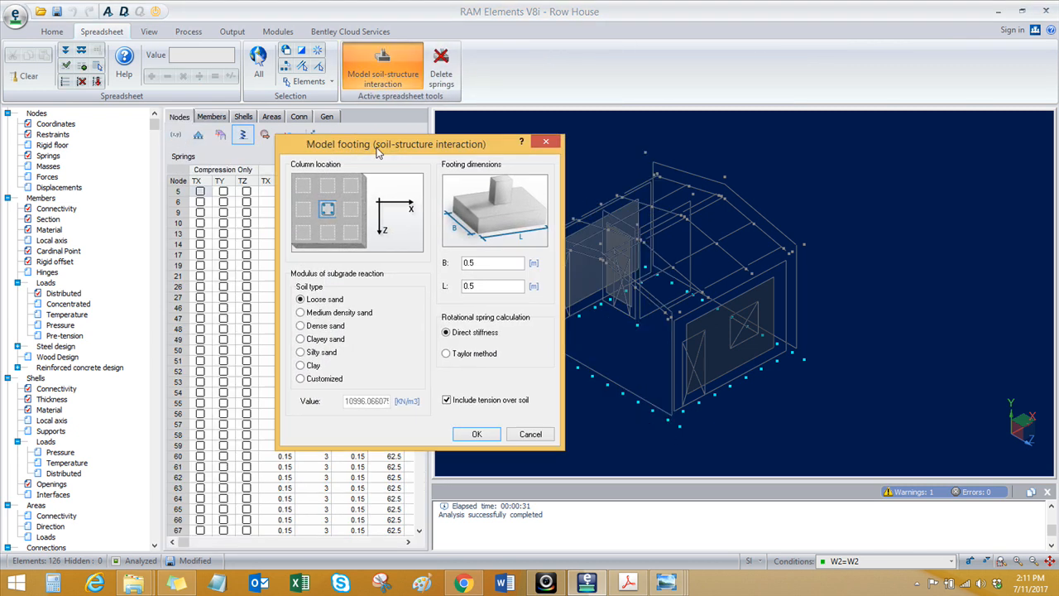
left_click(301, 378)
left_click(348, 401)
left_click_drag(491, 263, 436, 267)
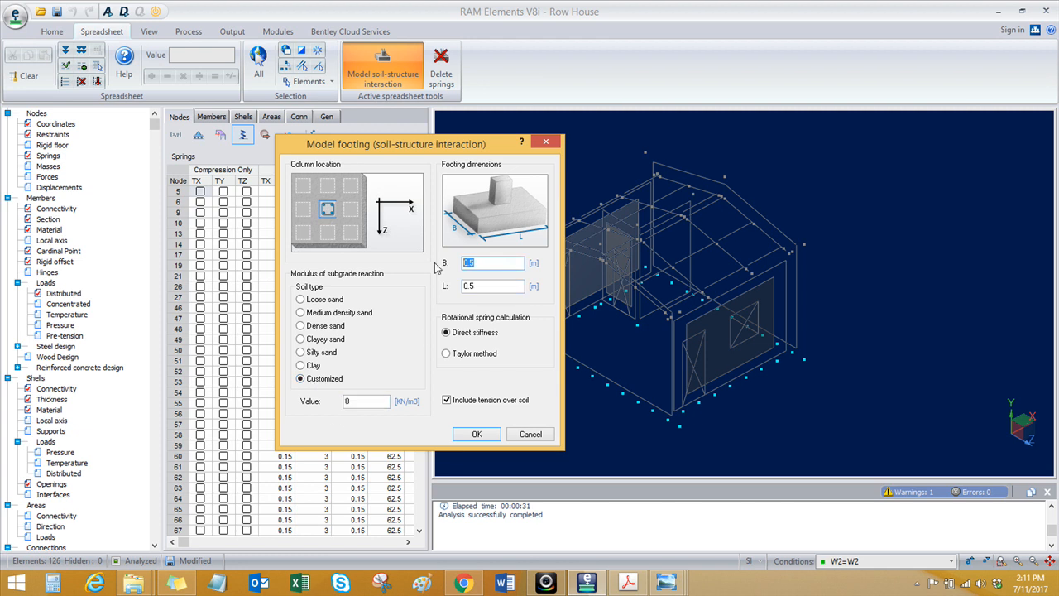
type("0.6")
double_click(498, 287)
type("1")
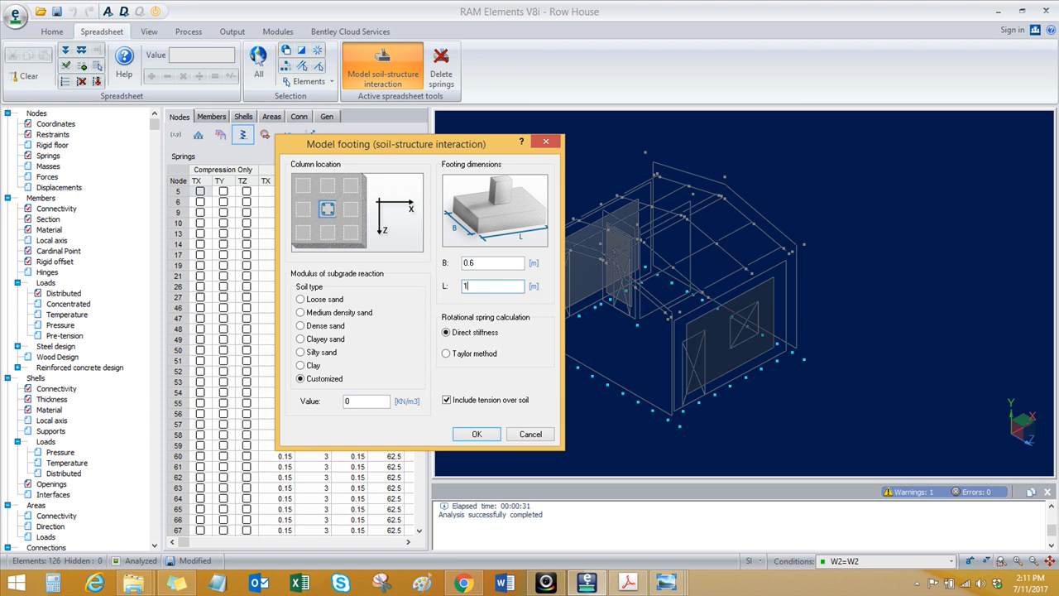
left_click_drag(441, 154, 341, 145)
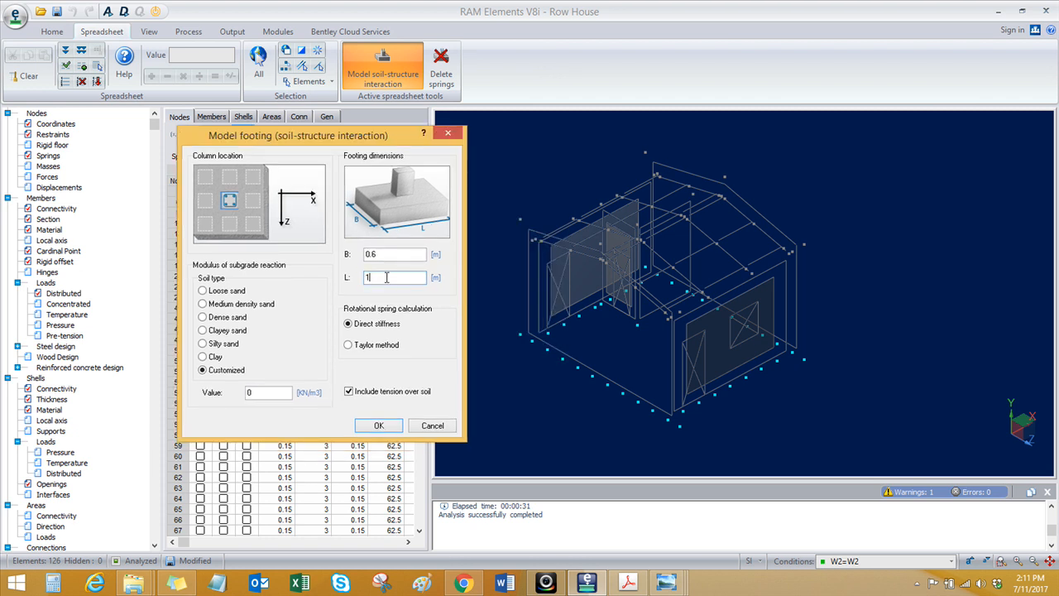
Step: Calculate 90*120 in Calculator, enter 10800 kN/m3 as the customized modulus of subgrade reaction, and close the footing dialog
left_click(276, 394)
left_click(52, 583)
type("90")
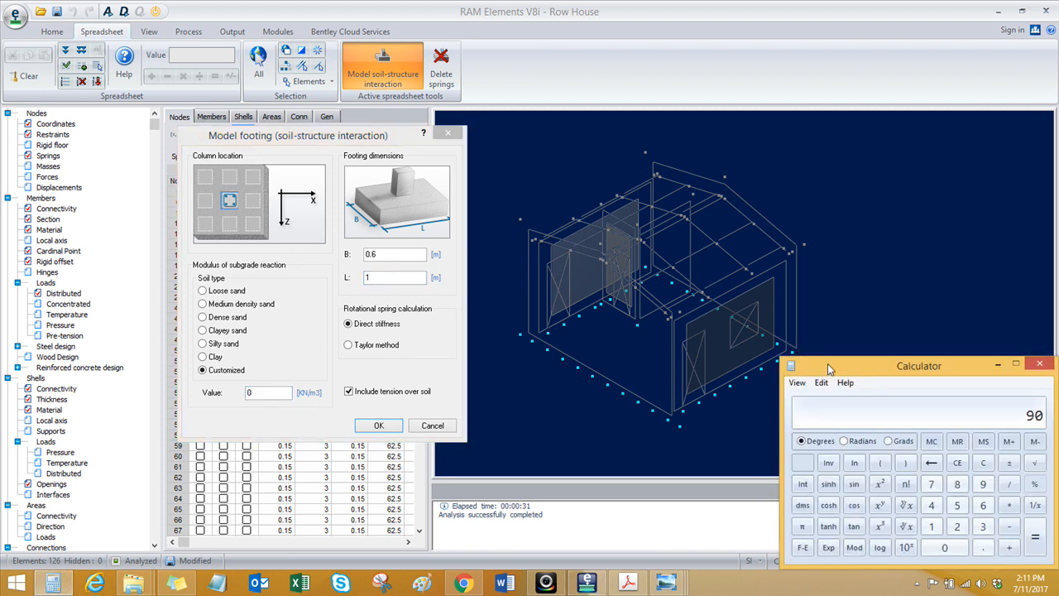
left_click_drag(828, 369, 604, 251)
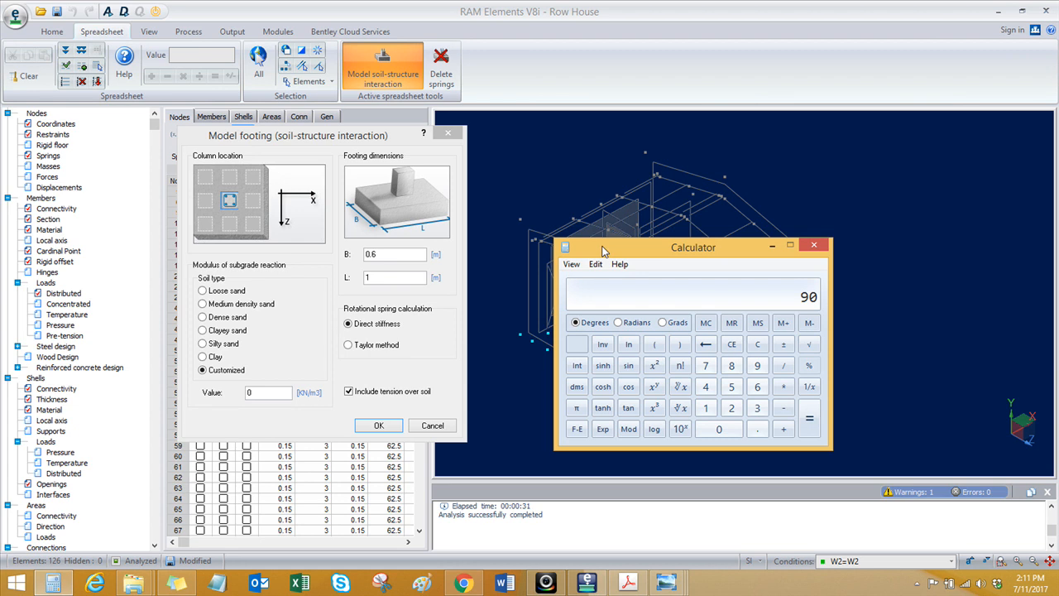
type("*120=")
double_click(267, 393)
type("10800")
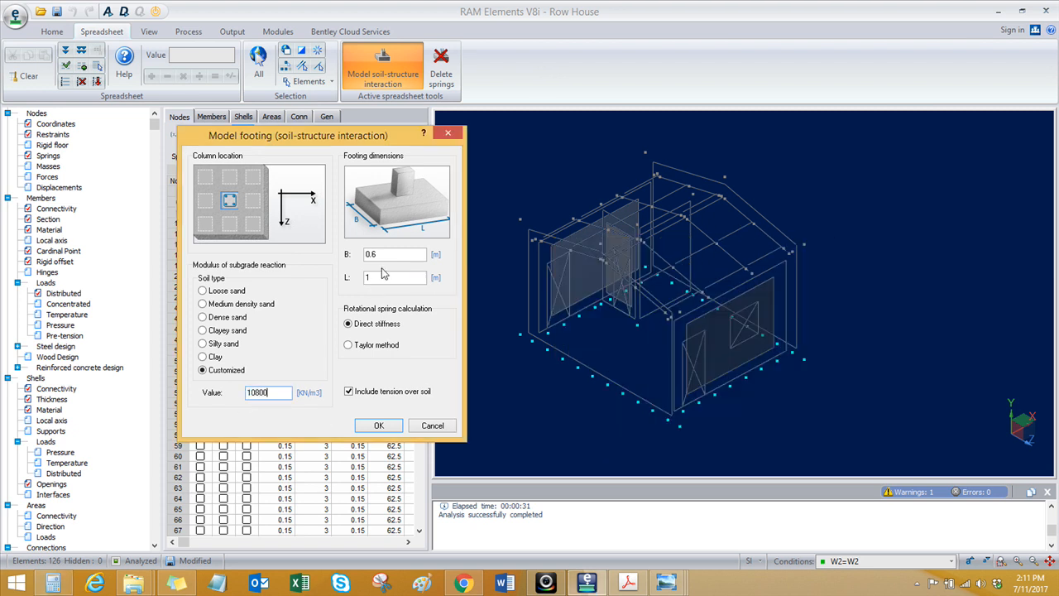
key("Return")
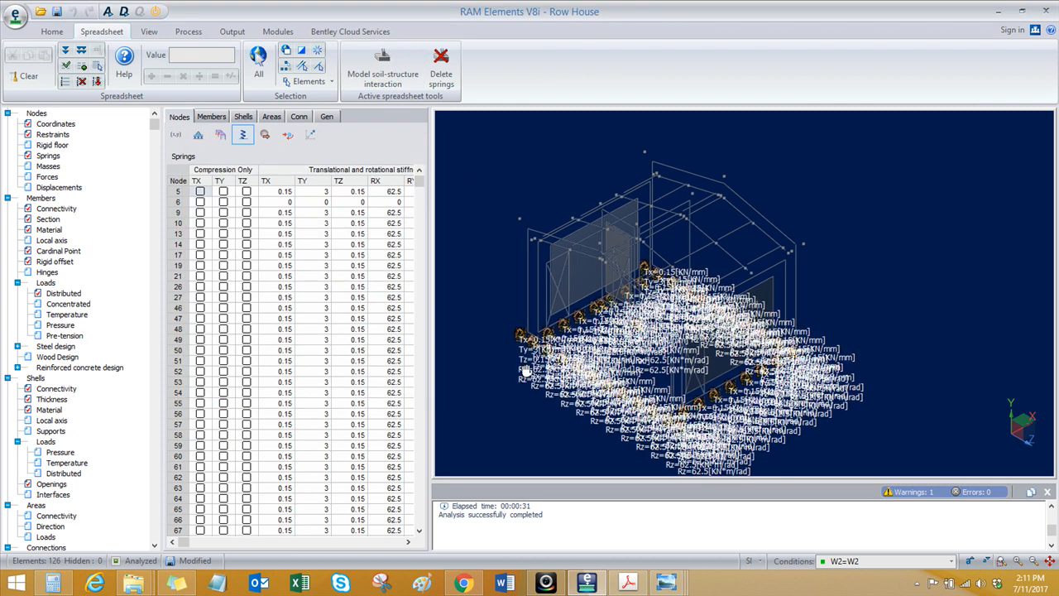
Step: Examine the springs along the wall bases up close, adjusting the label text size to make the stiffness values legible
left_click(985, 562)
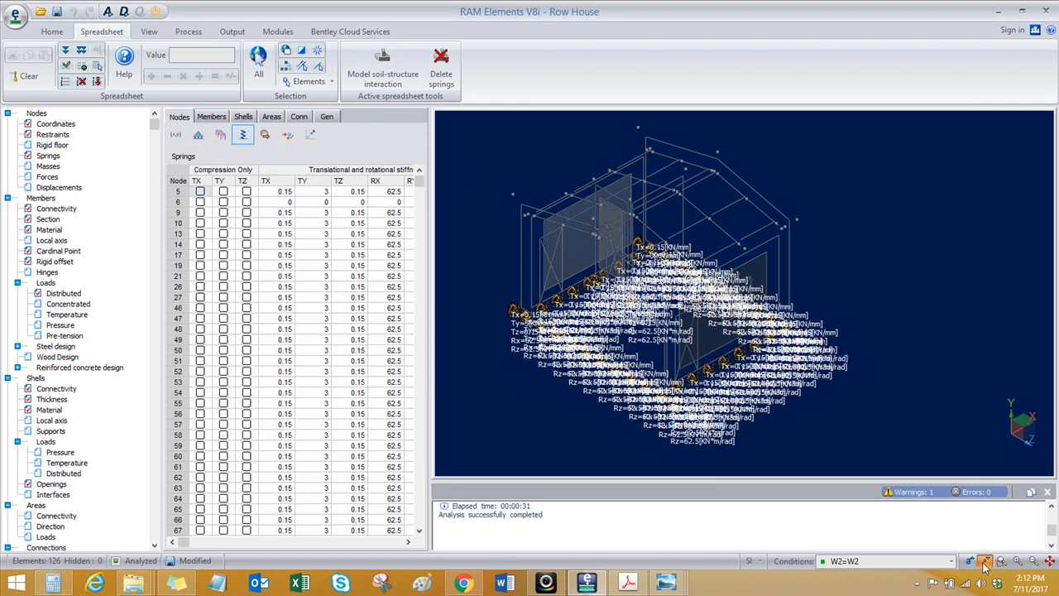
scroll(641, 395, "up", 5)
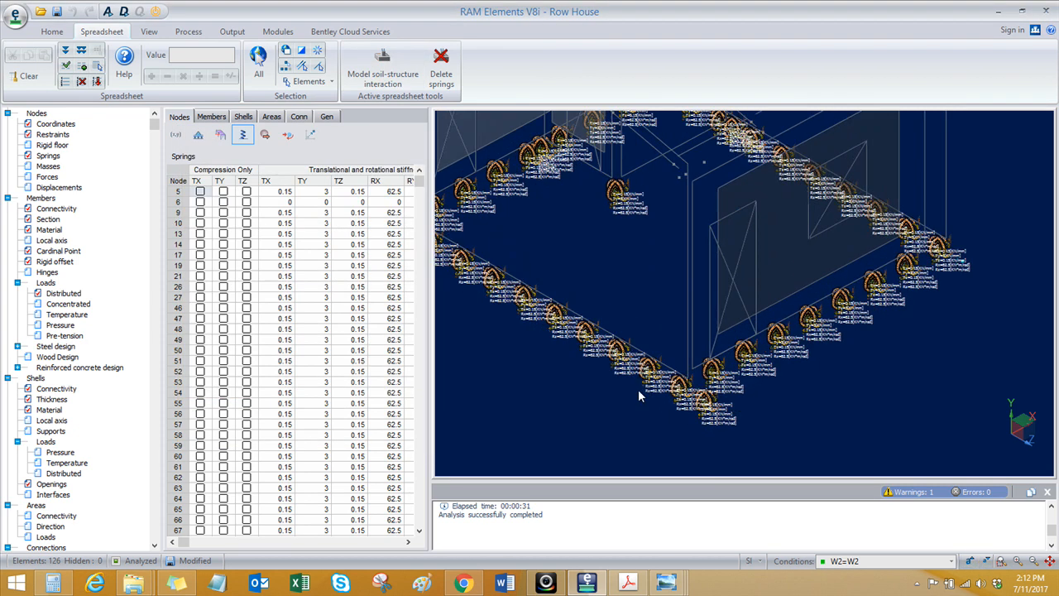
left_click(970, 562)
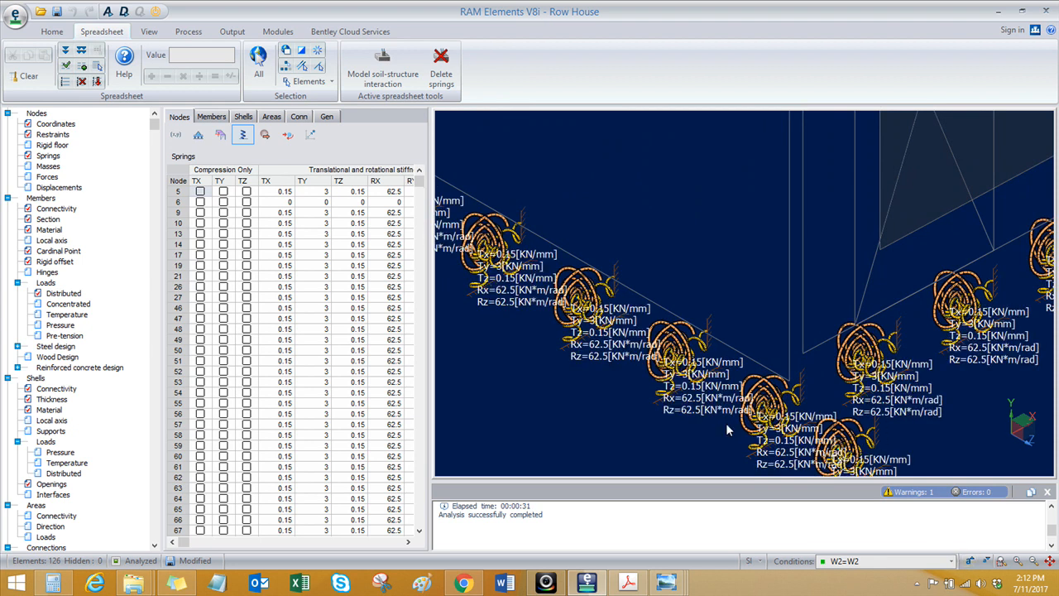
scroll(703, 405, "up", 3)
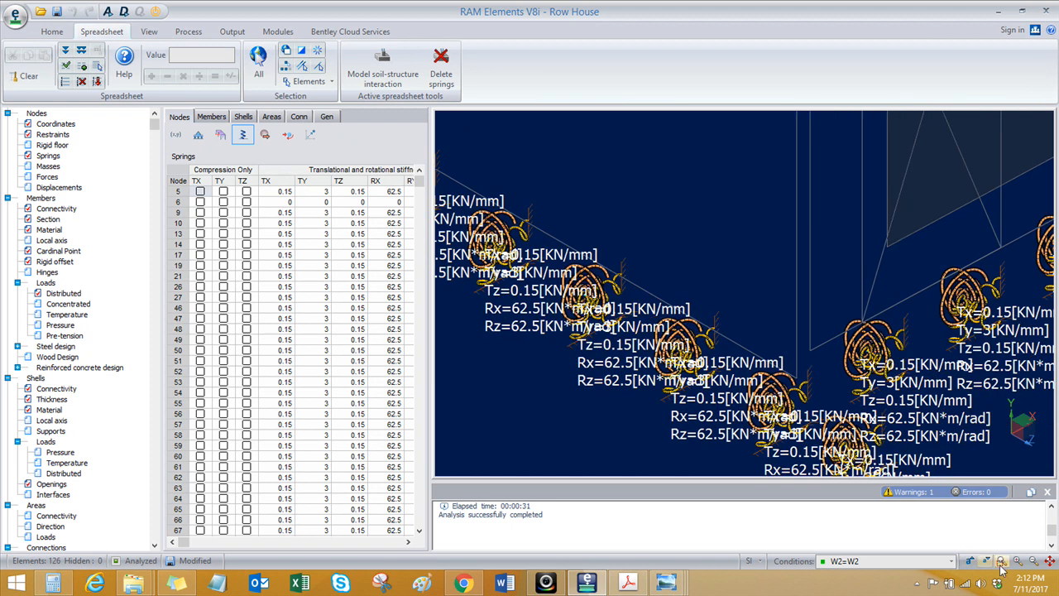
left_click(986, 563)
left_click(986, 563)
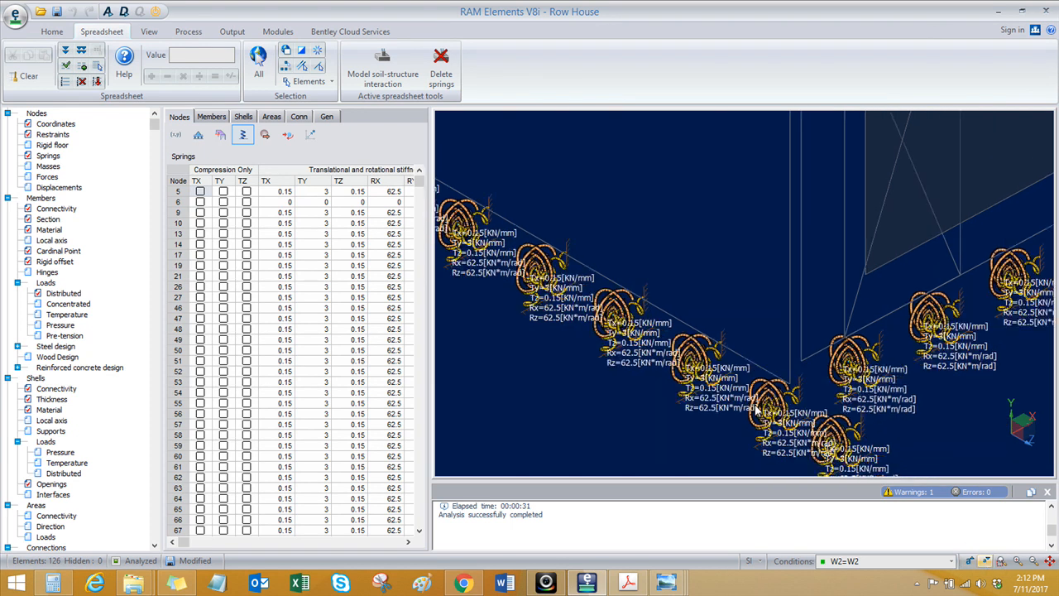
Step: Analyze the row house model with second-order P-Delta analysis and the Standard Newton-Raphson method
scroll(608, 392, "down", 2)
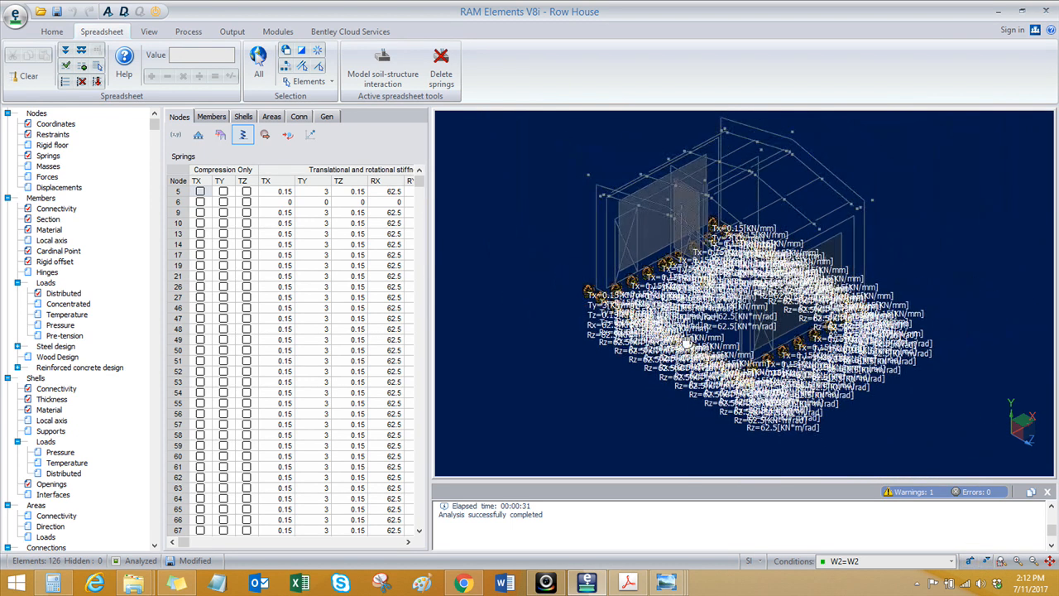
middle_click_drag(594, 388, 574, 392)
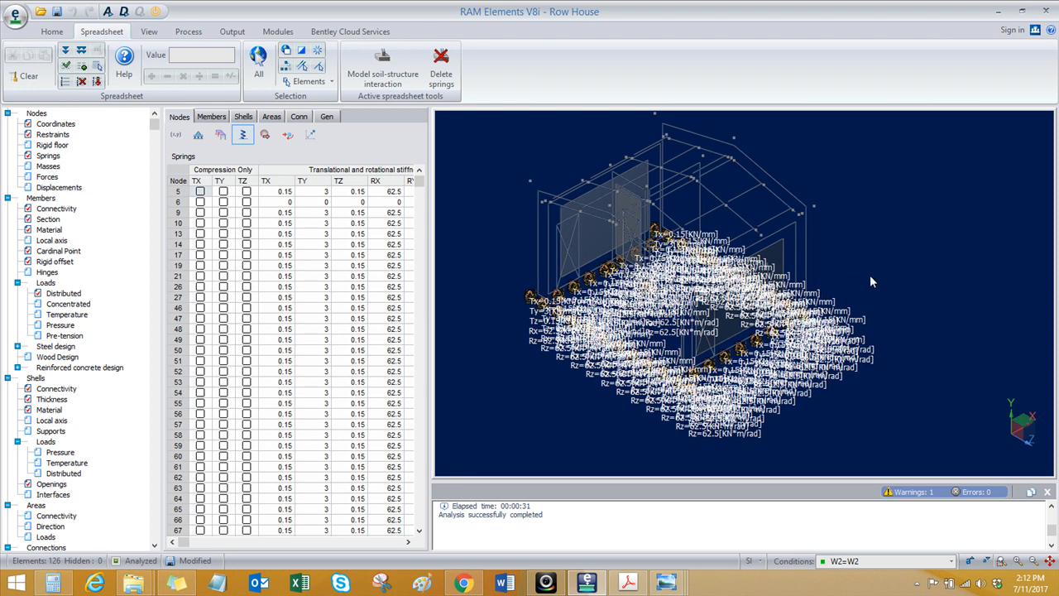
middle_click_drag(857, 261, 851, 279)
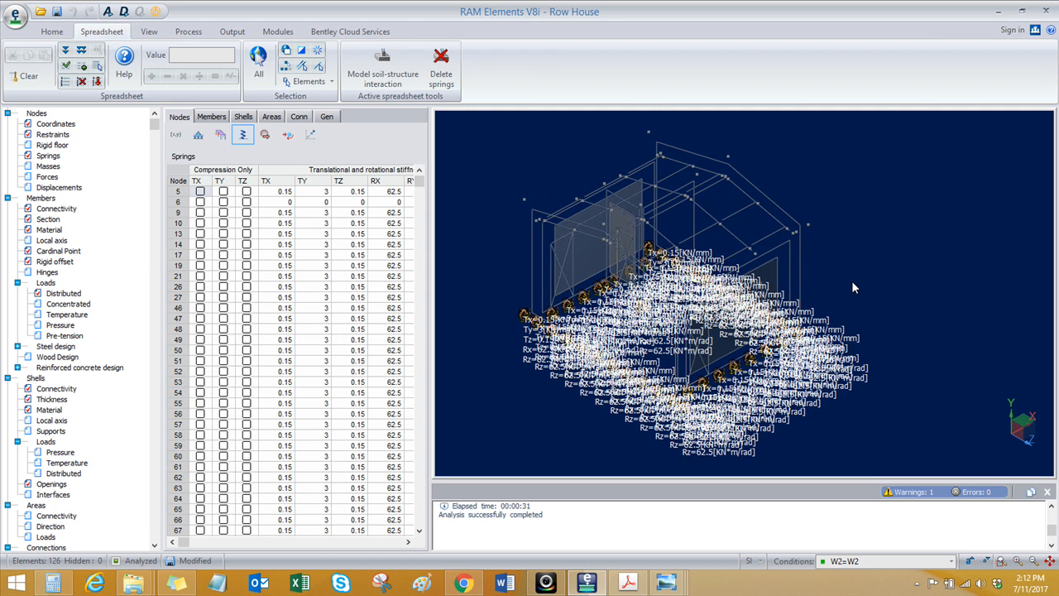
left_click(106, 10)
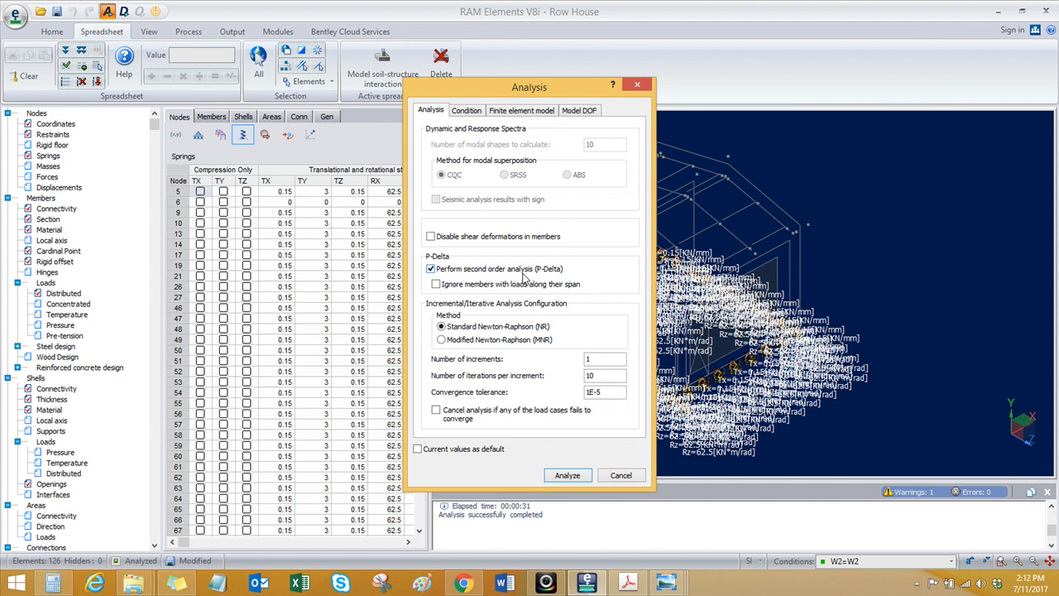
left_click(561, 477)
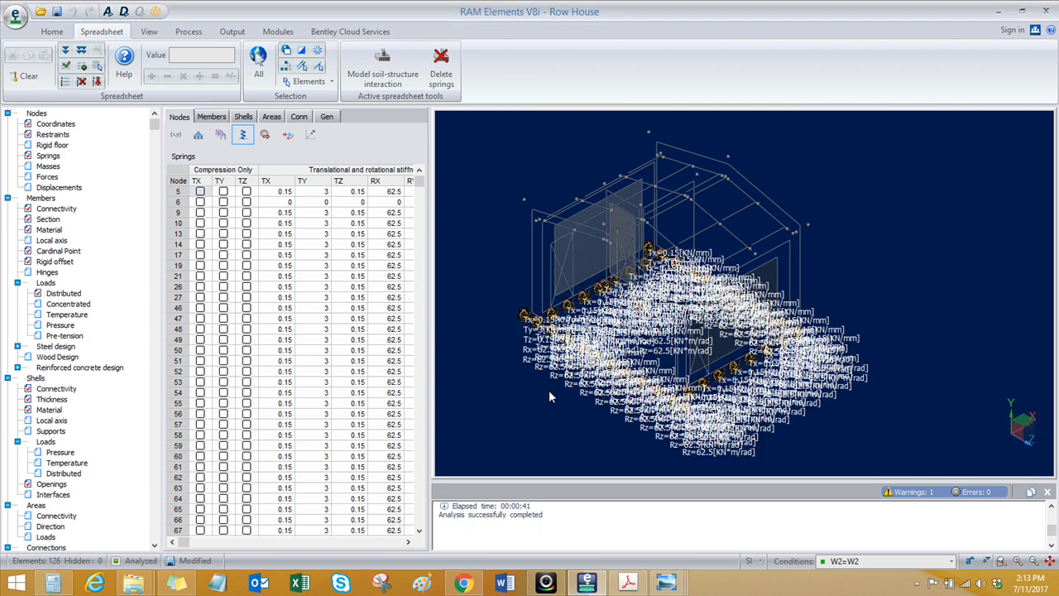
Step: Select the entire model and display the shell stress contours on the walls
middle_click_drag(539, 414, 534, 406)
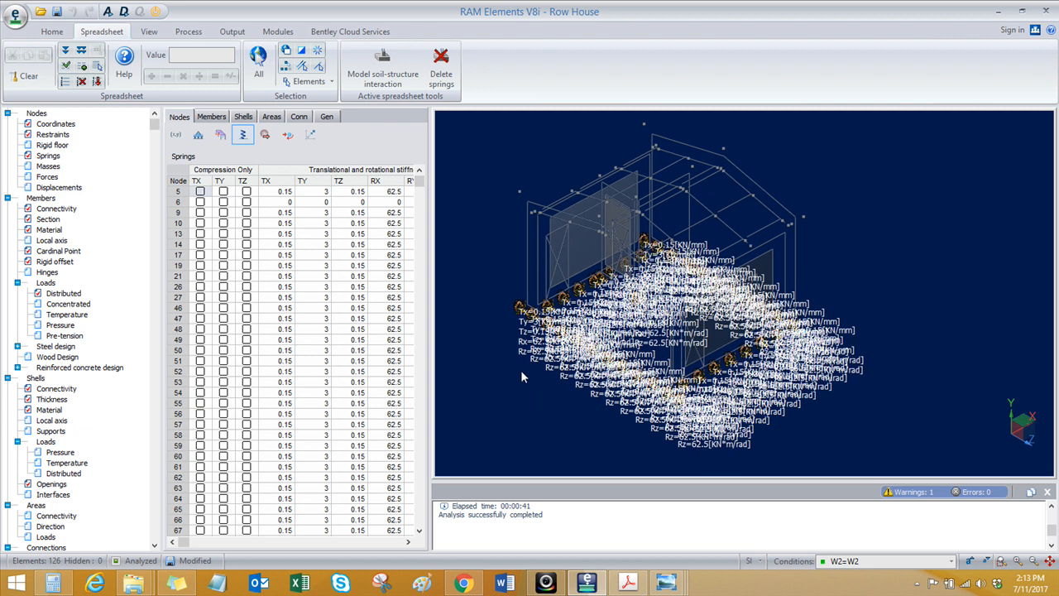
left_click(529, 367)
scroll(529, 368, "down", 2)
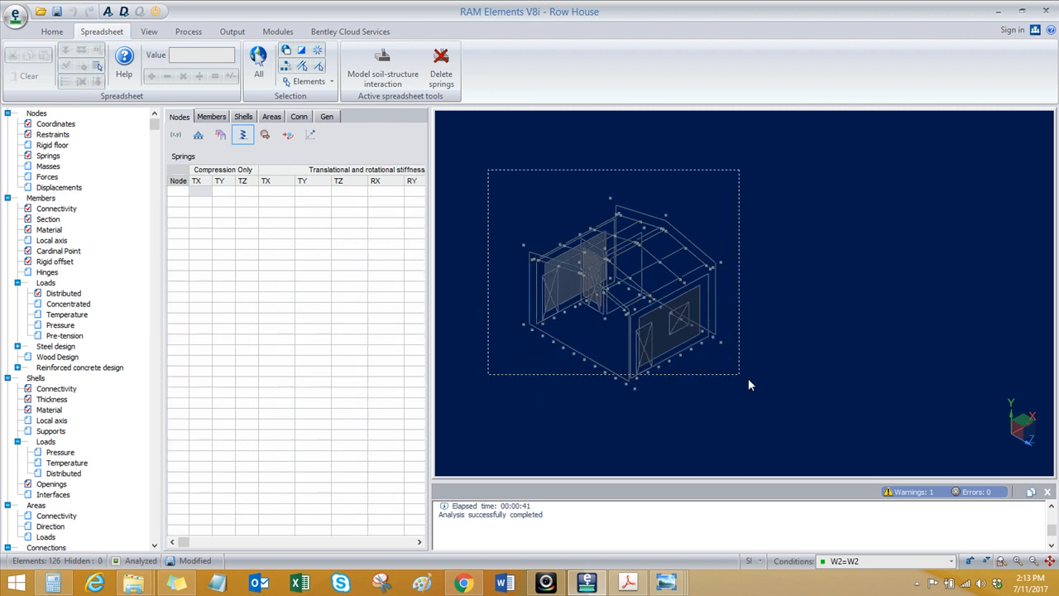
left_click_drag(748, 384, 748, 385)
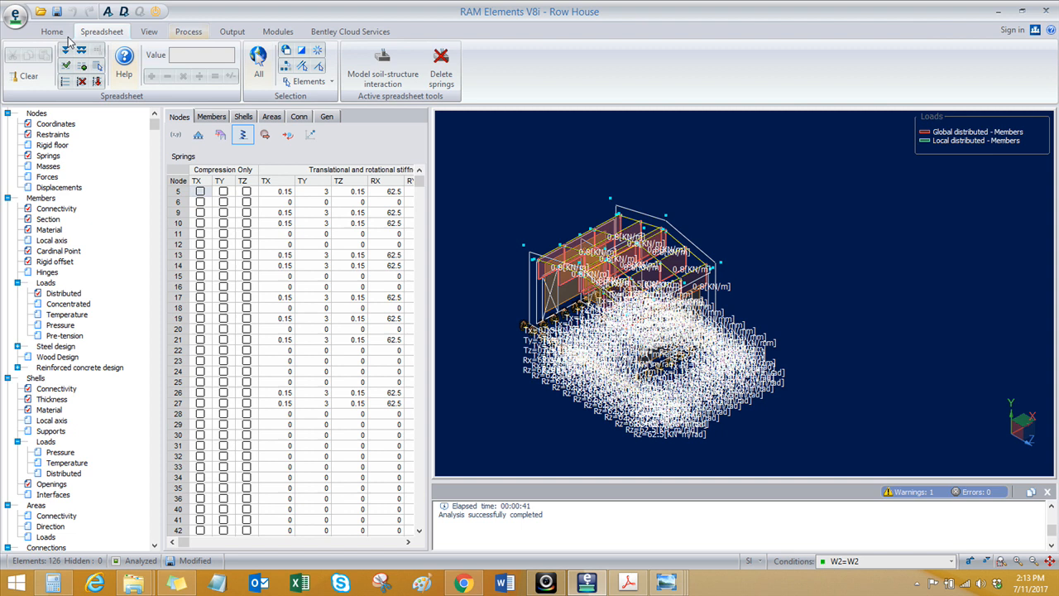
left_click(52, 31)
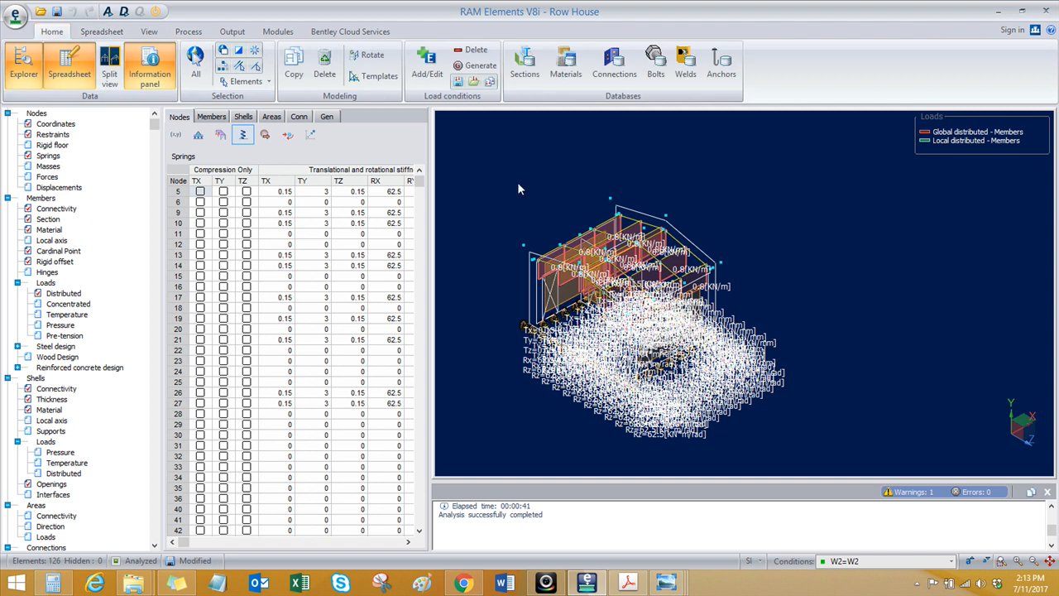
left_click(149, 31)
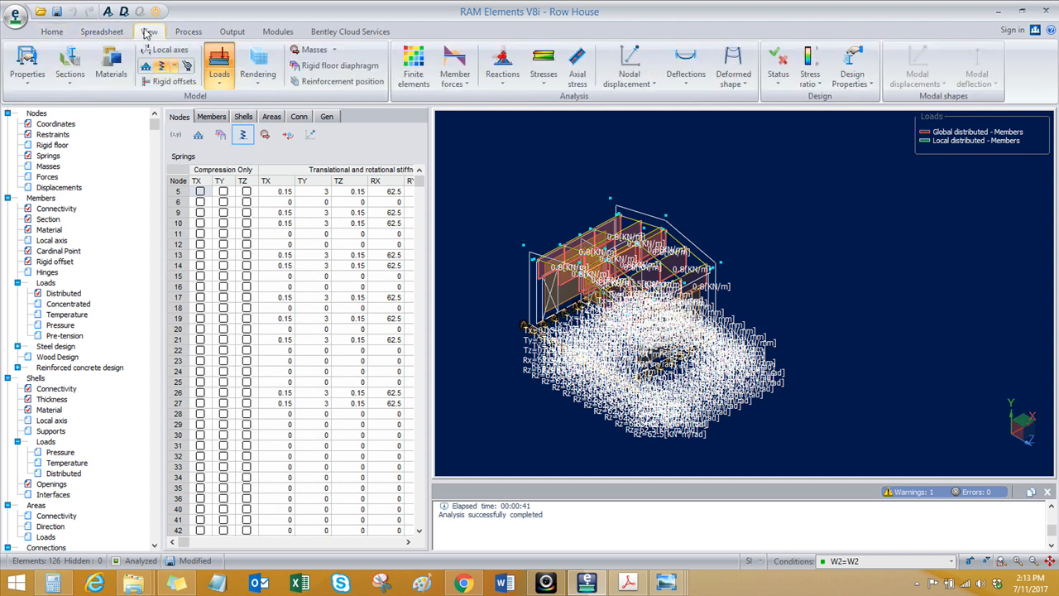
left_click(543, 79)
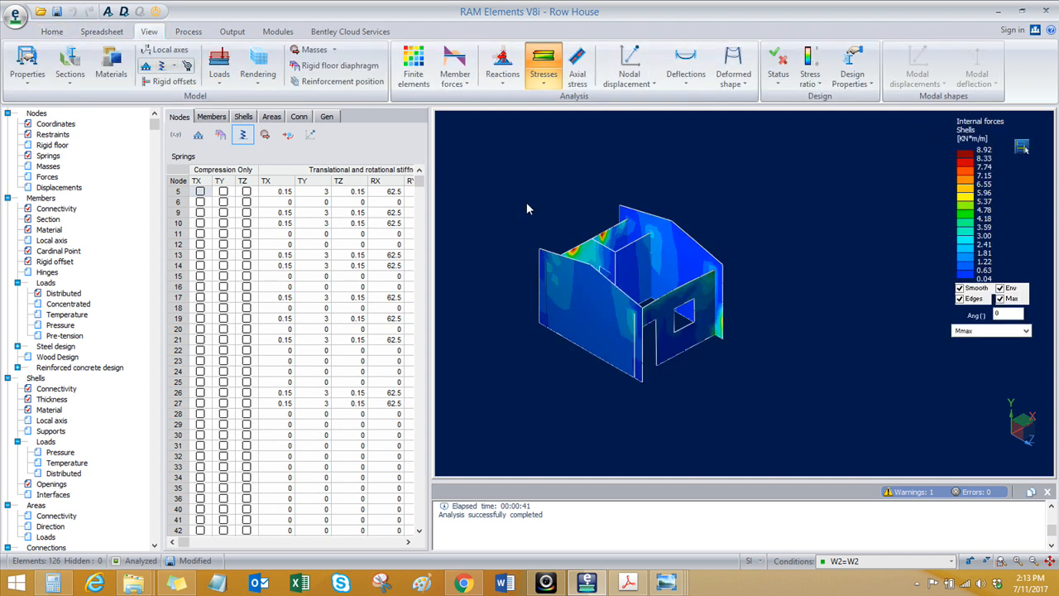
middle_click_drag(523, 198, 563, 237)
Step: Turn off the shell stress contours to return to the plain model view
left_click(544, 86)
left_click(546, 89)
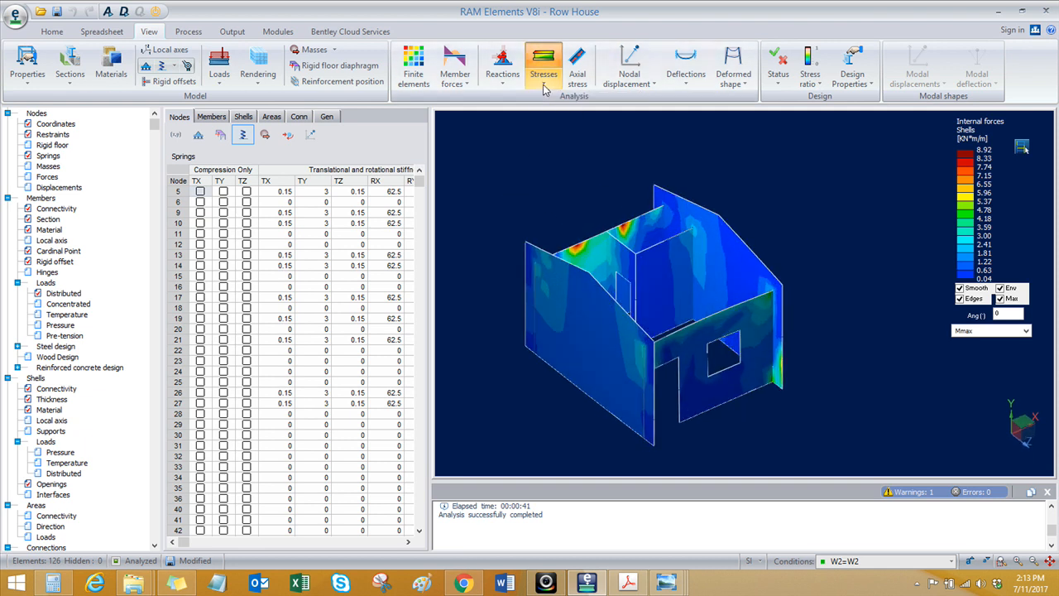
left_click(499, 85)
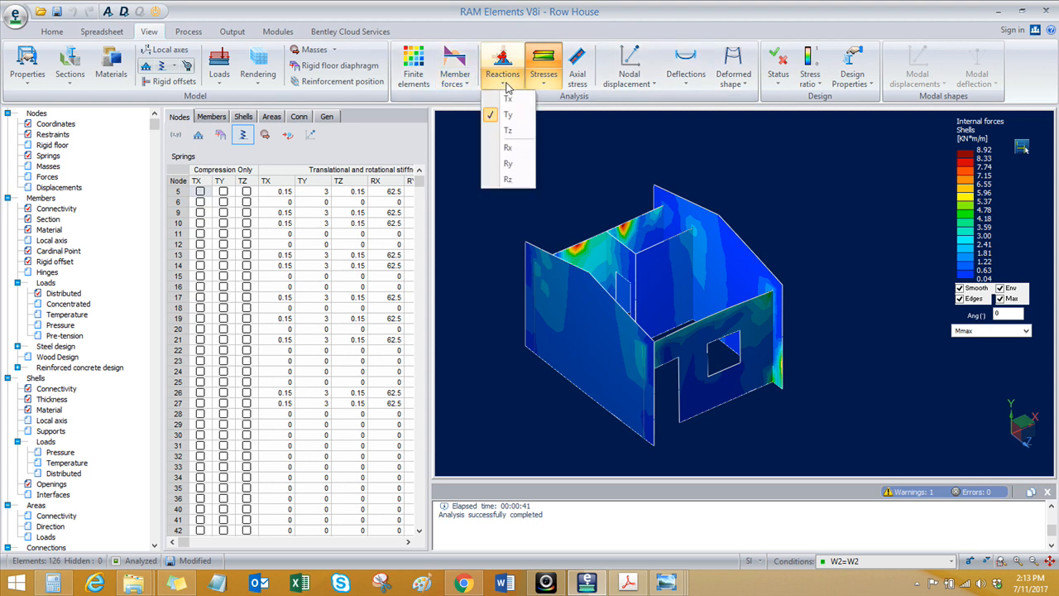
left_click(612, 143)
left_click(544, 68)
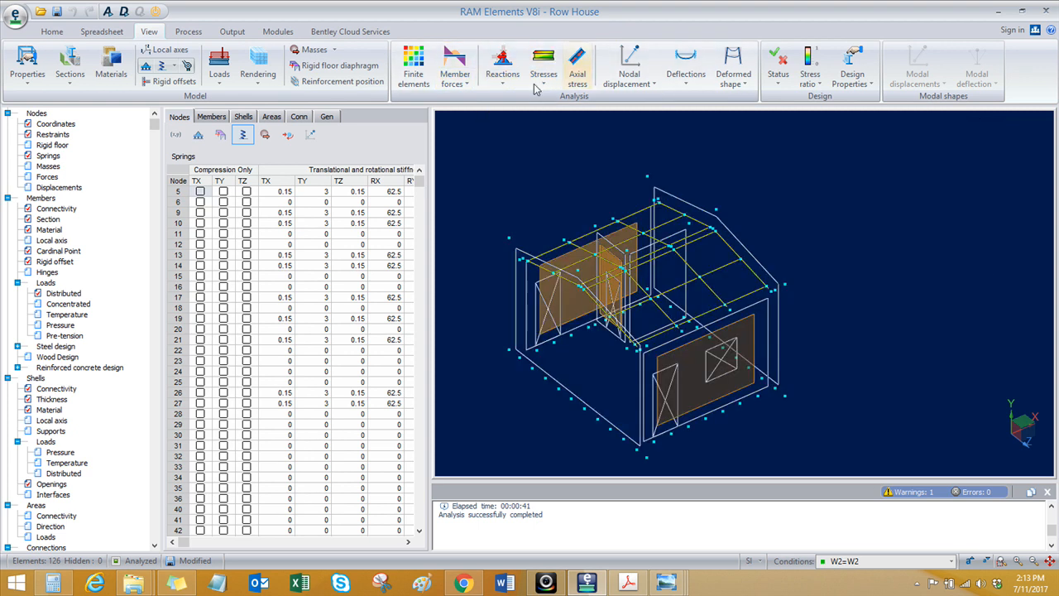
Step: Select a single base node of the long side wall and display its Ty reaction
left_click(509, 76)
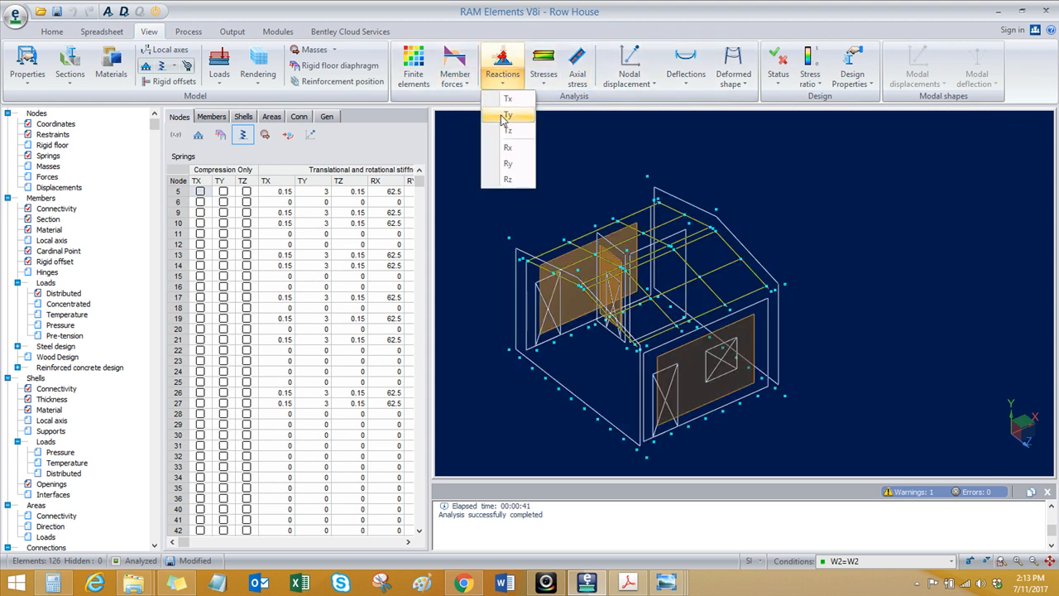
left_click(728, 172)
left_click(557, 414)
left_click(559, 390)
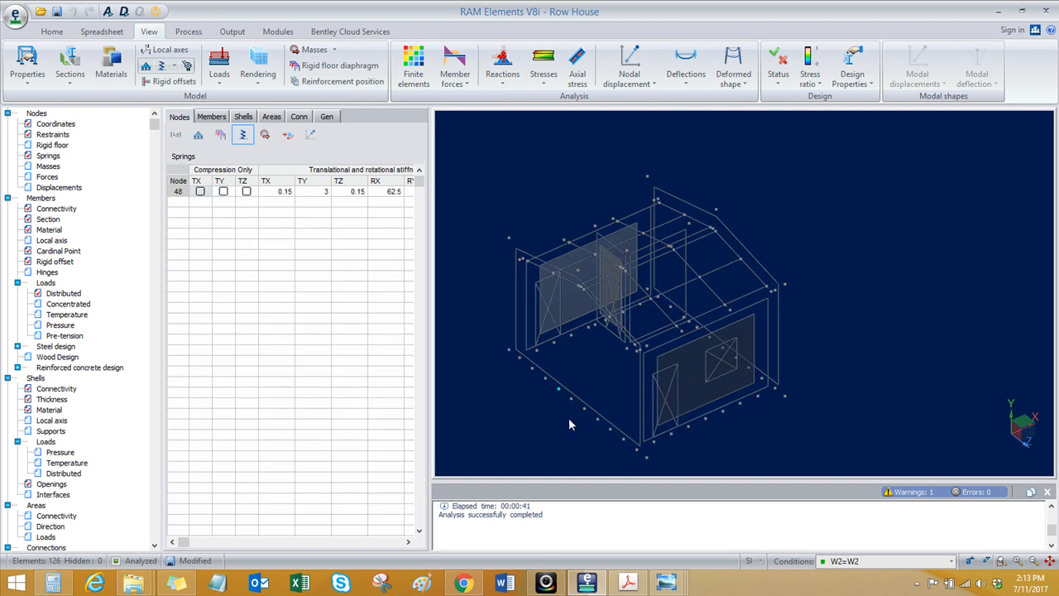
middle_click_drag(573, 426, 573, 372)
left_click(502, 76)
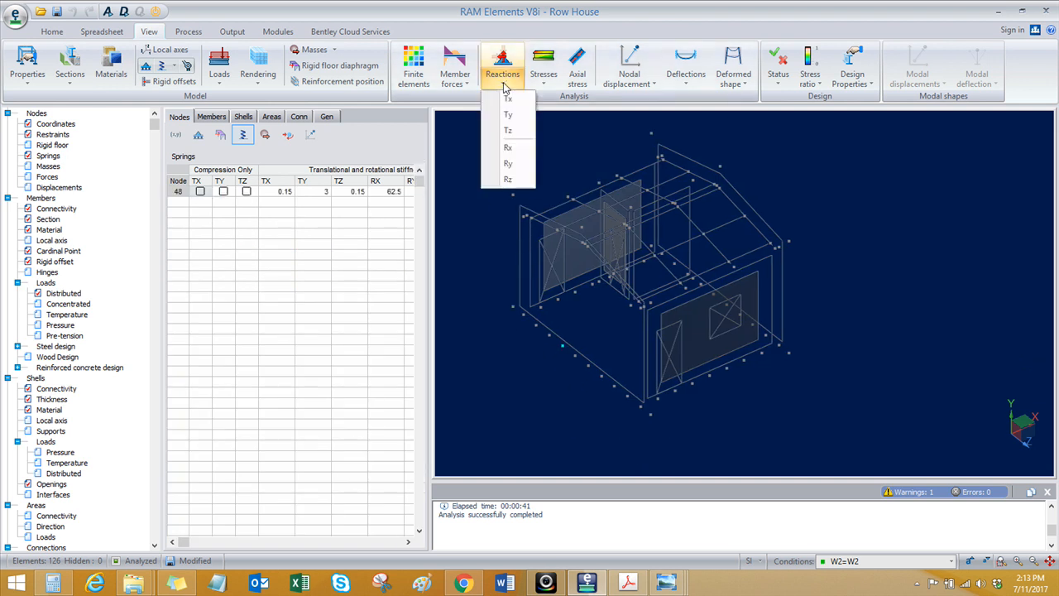
left_click(508, 116)
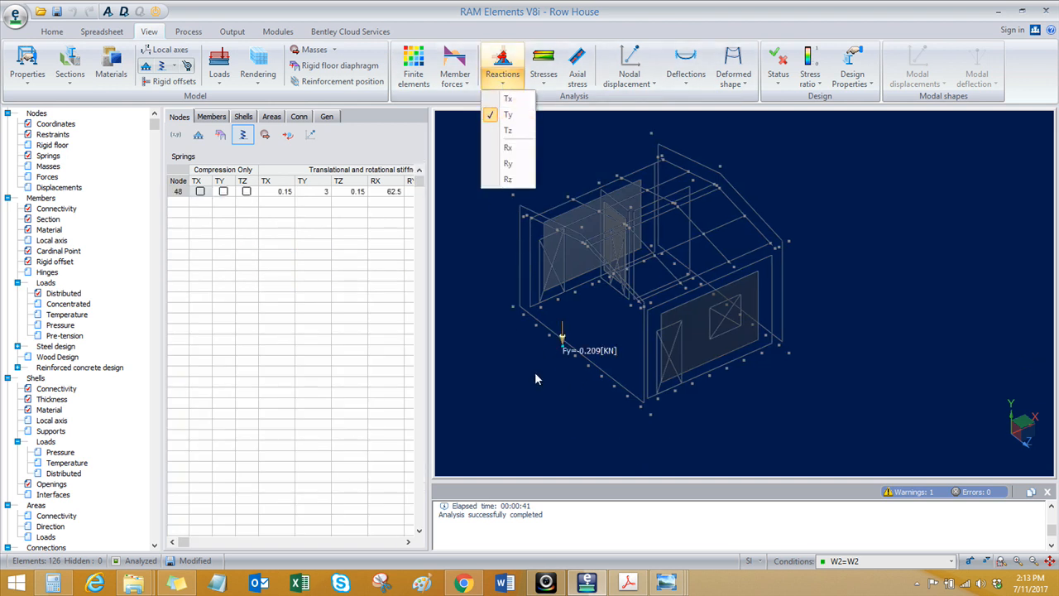
left_click(540, 348)
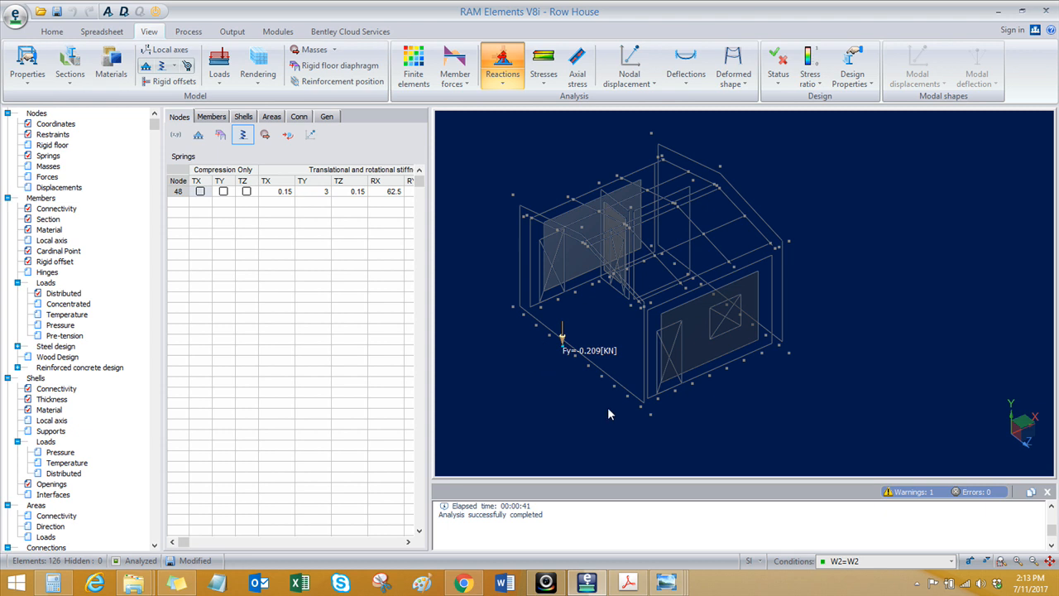
Step: Switch the load condition to DL=Dead Load and show the Ty reactions of three adjacent base nodes on the side wall
left_click(951, 561)
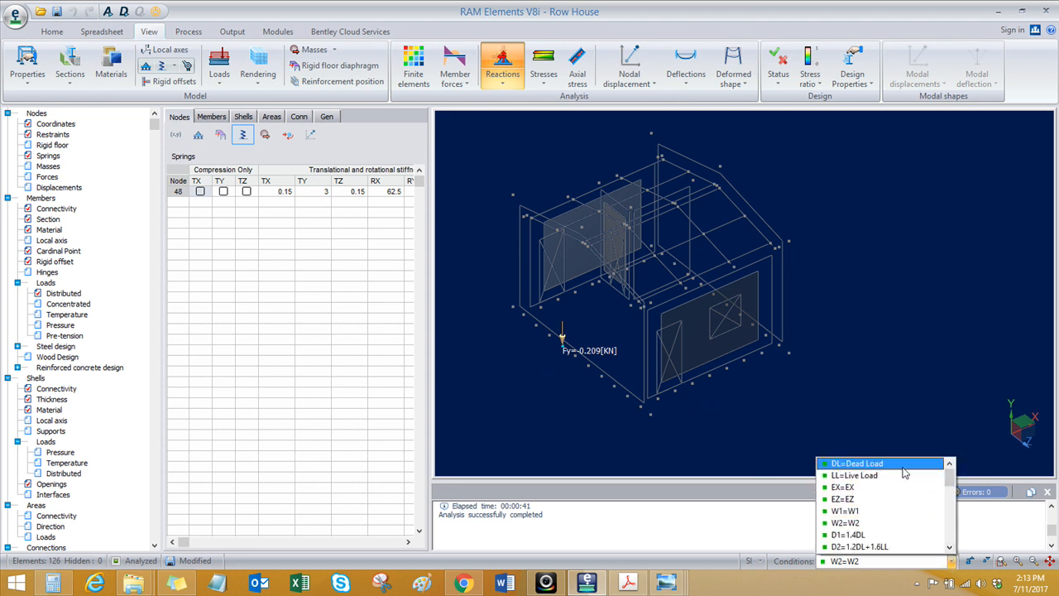
left_click(860, 463)
left_click(566, 351)
left_click_drag(561, 350, 572, 362)
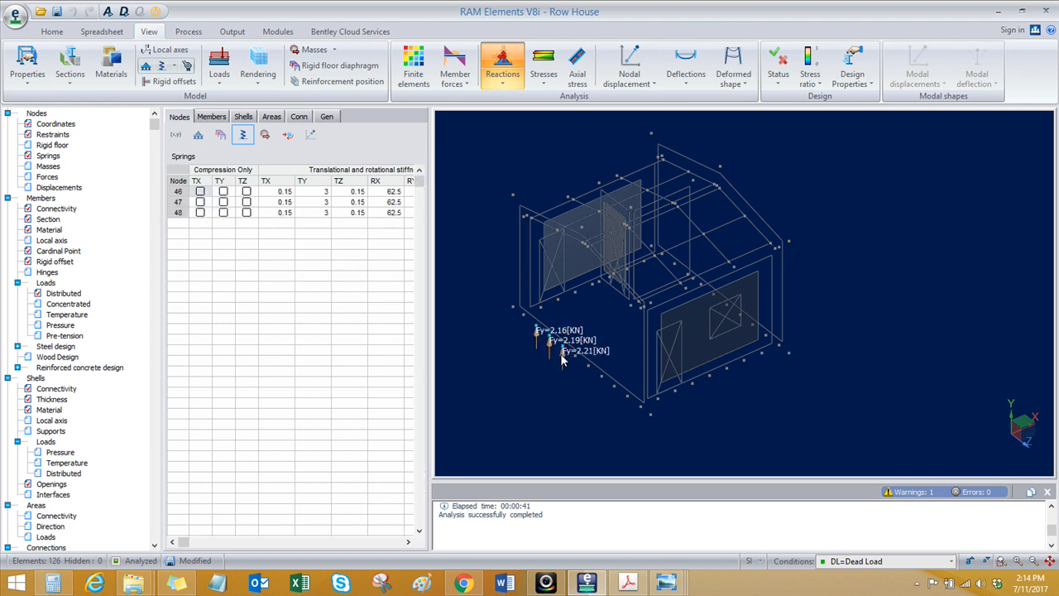
scroll(557, 352, "up", 4)
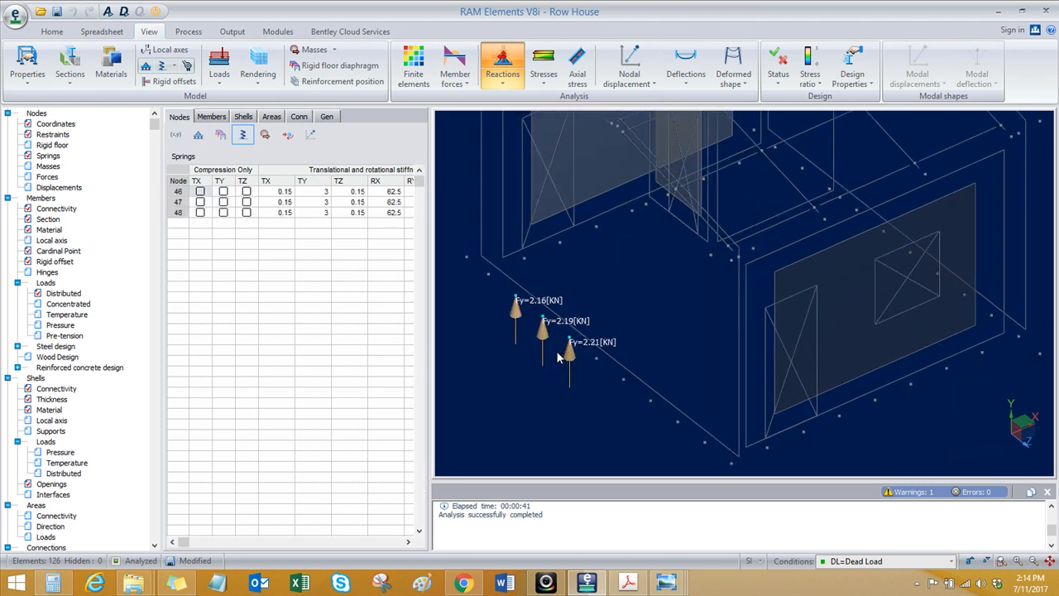
mouse_move(542, 362)
middle_mouse_down()
mouse_move(562, 387)
mouse_move(587, 378)
mouse_move(566, 391)
mouse_move(555, 352)
middle_mouse_up()
Step: Add the Tx and Tz reactions to the display and examine the three base nodes up close
left_click(502, 79)
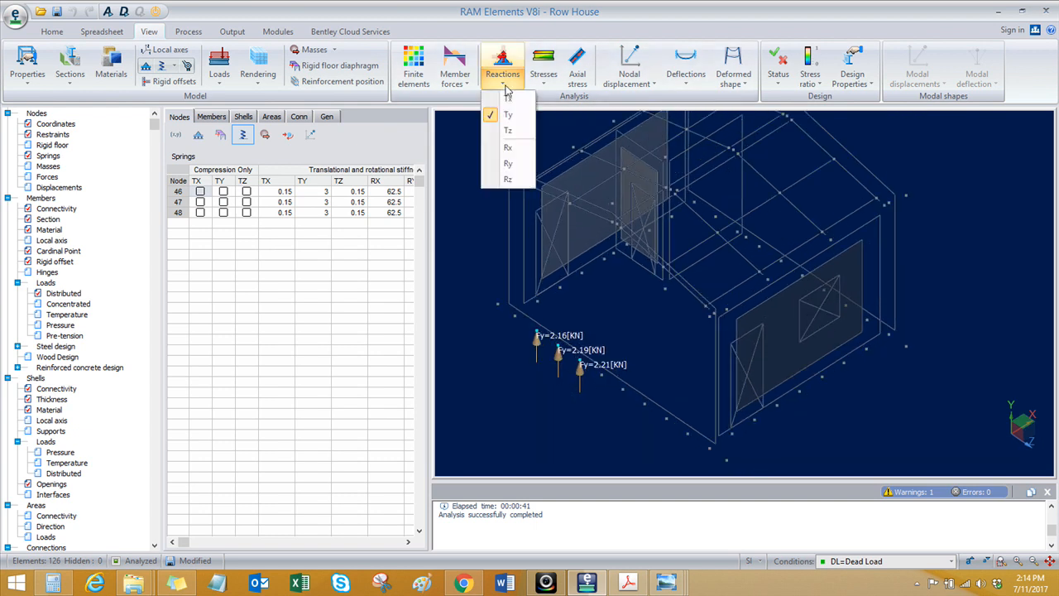
left_click(503, 99)
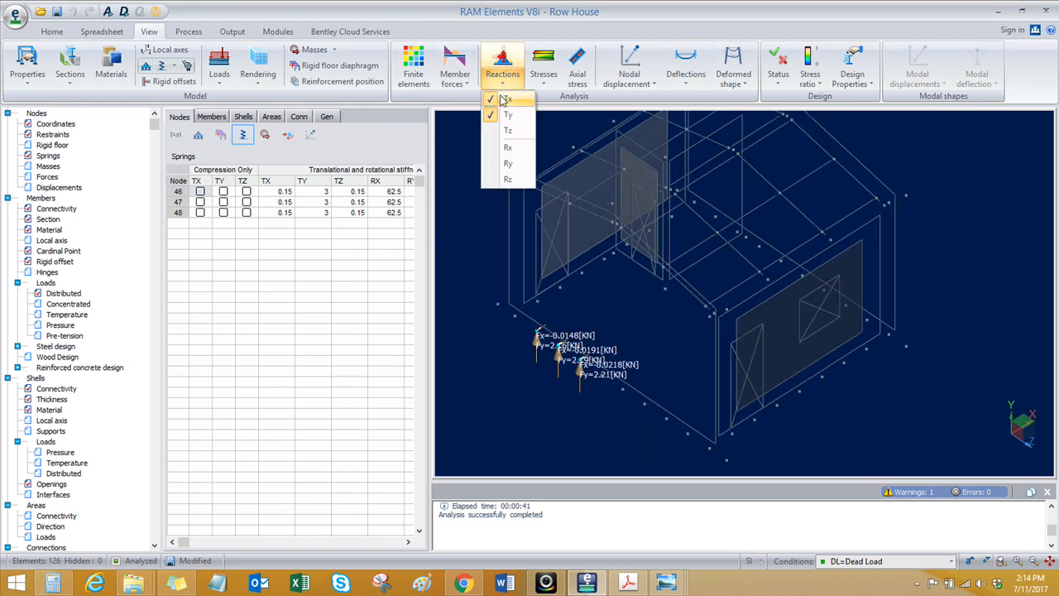
left_click(507, 129)
left_click(524, 331)
scroll(532, 361, "up", 2)
scroll(533, 361, "up", 2)
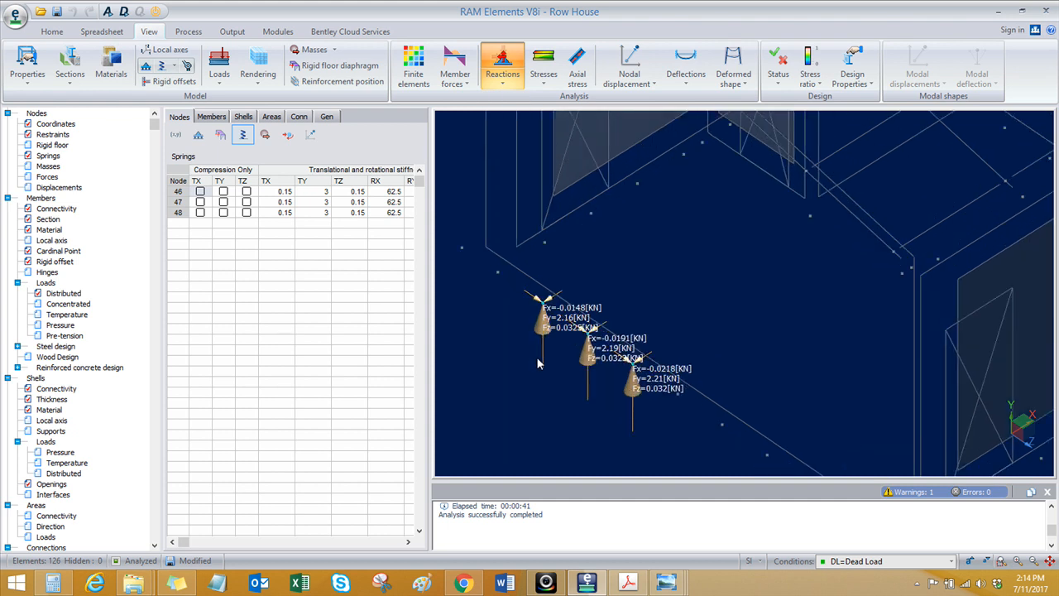
scroll(591, 337, "up", 2)
scroll(592, 337, "down", 3)
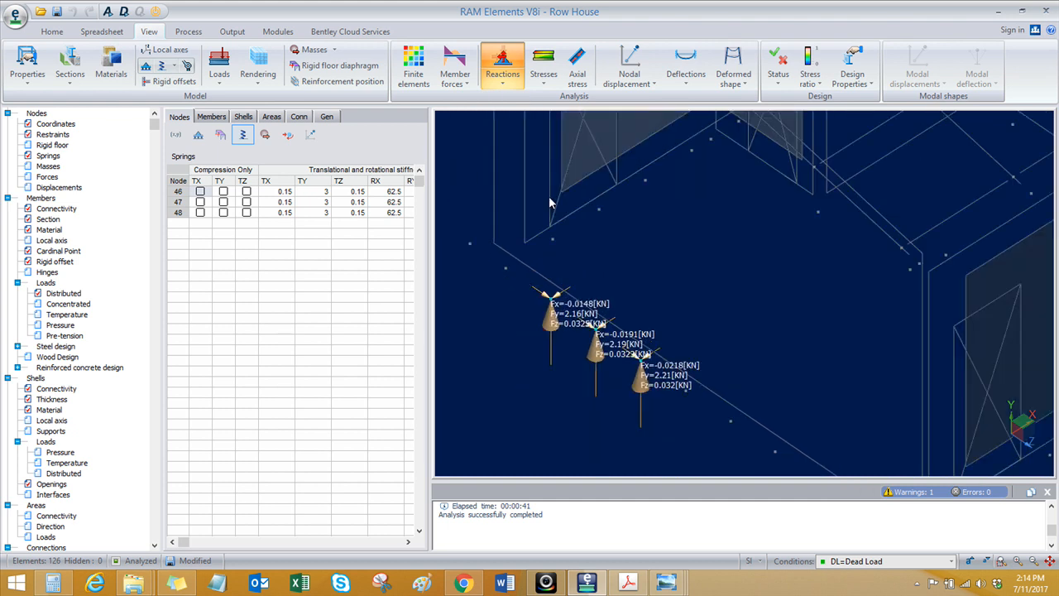
Step: Show the Rx reaction moments at the base nodes, and turn off the Rx, Tz, Ty and Tx reaction displays
left_click(502, 80)
left_click(497, 150)
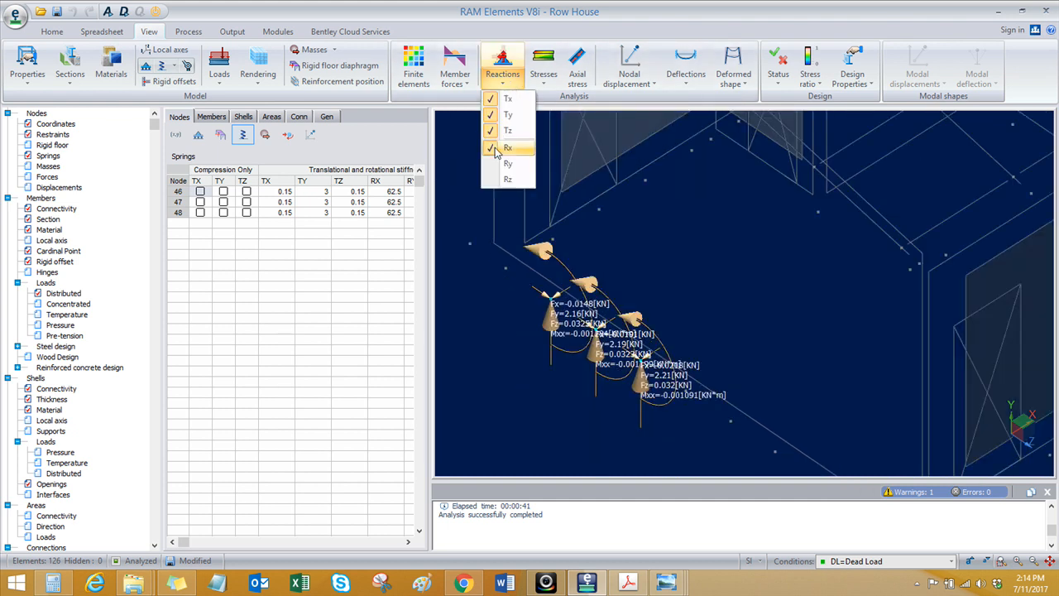
left_click(498, 148)
left_click(497, 131)
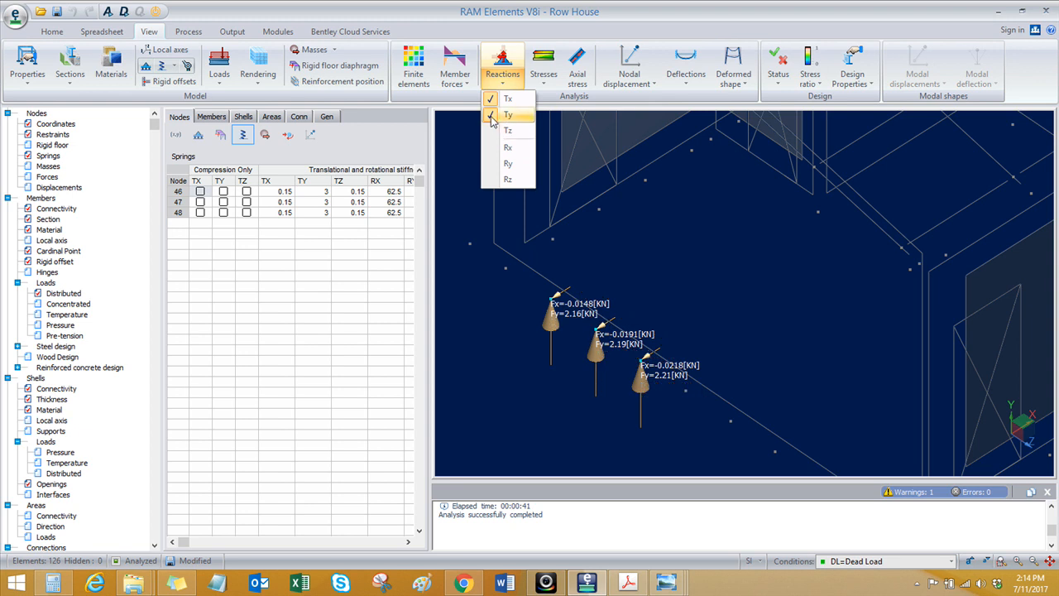
left_click(497, 114)
left_click(498, 99)
left_click(494, 354)
scroll(572, 397, "down", 4)
middle_click_drag(574, 395, 568, 393)
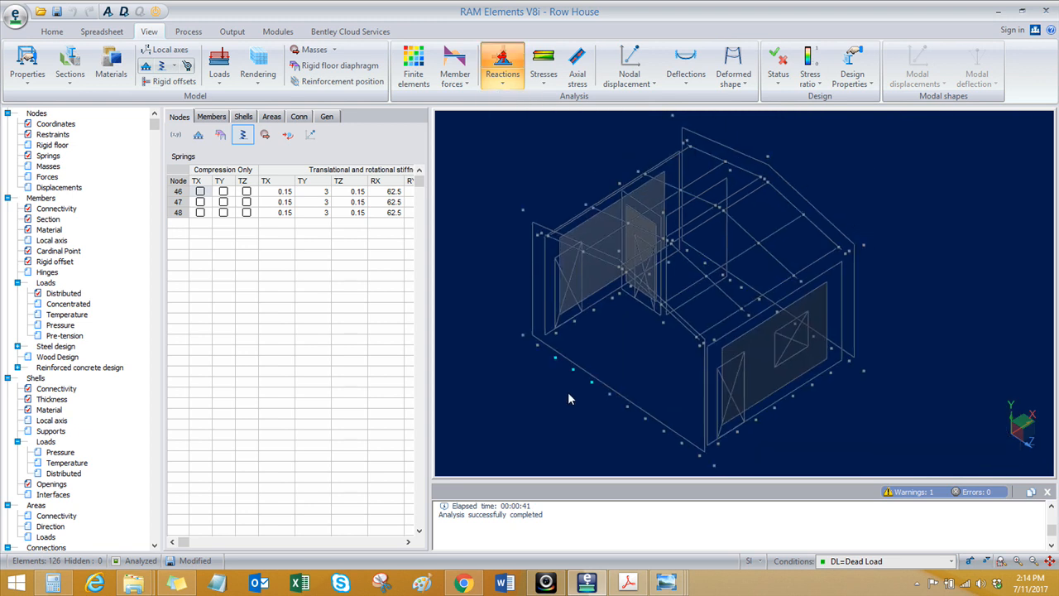
Step: Select a roof member between the rafters and display its Flexural moment 3'-3' diagram
left_click(775, 237)
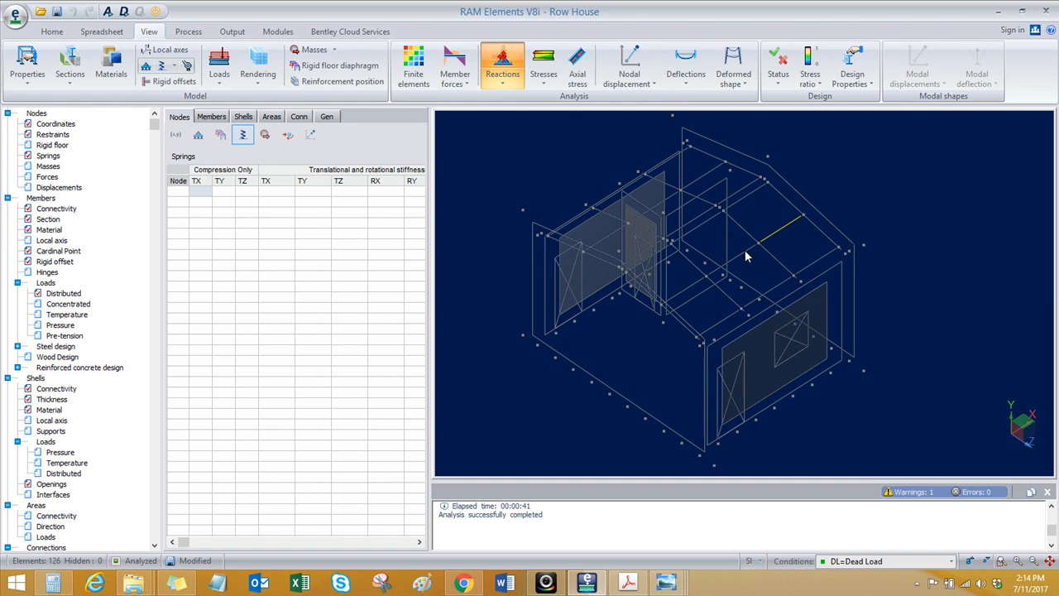
left_click(502, 86)
left_click(503, 87)
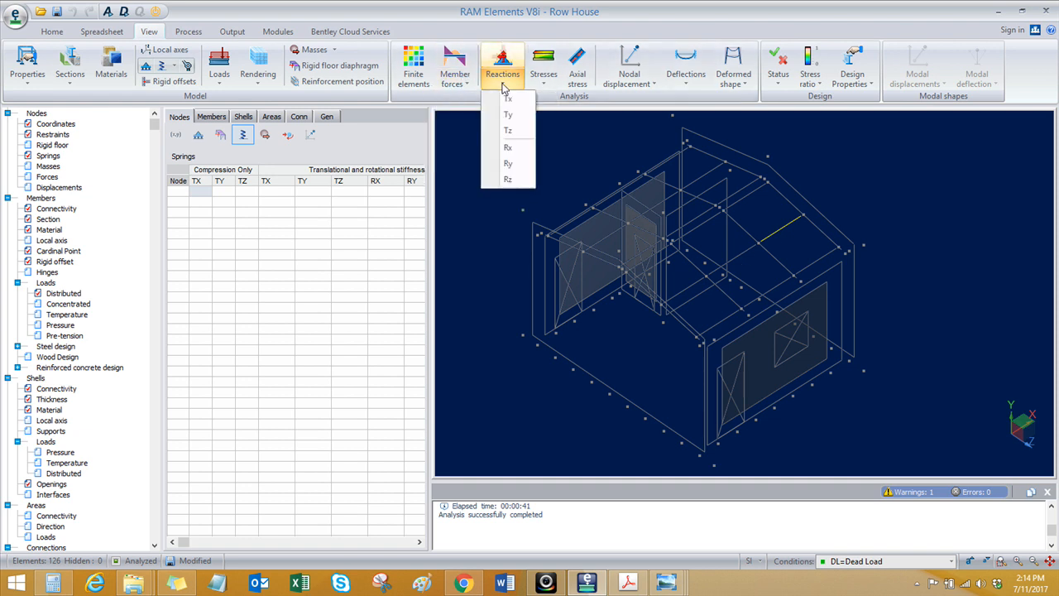
left_click(460, 82)
left_click(460, 83)
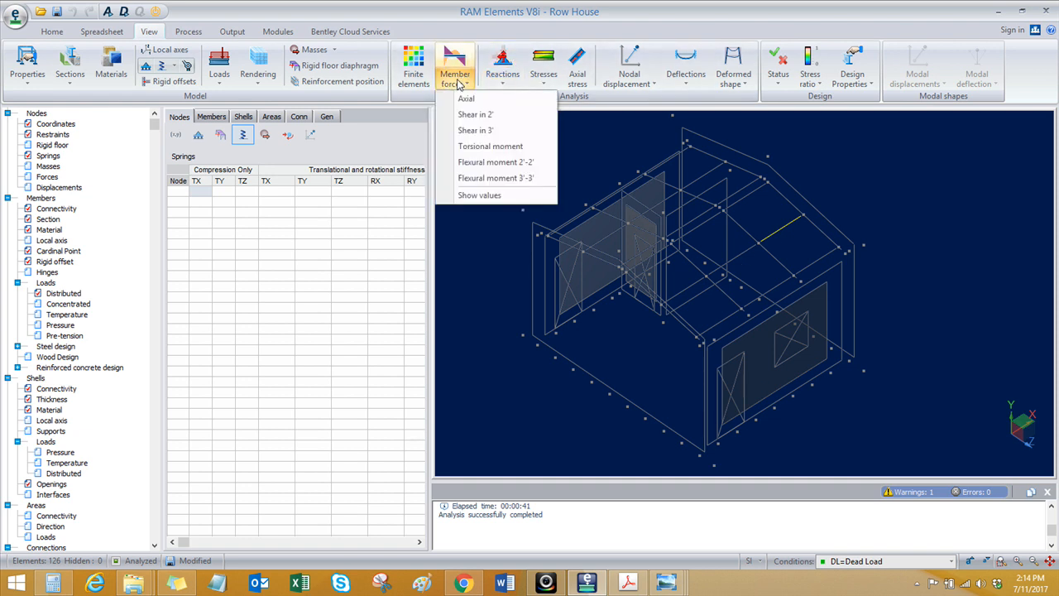
left_click(480, 178)
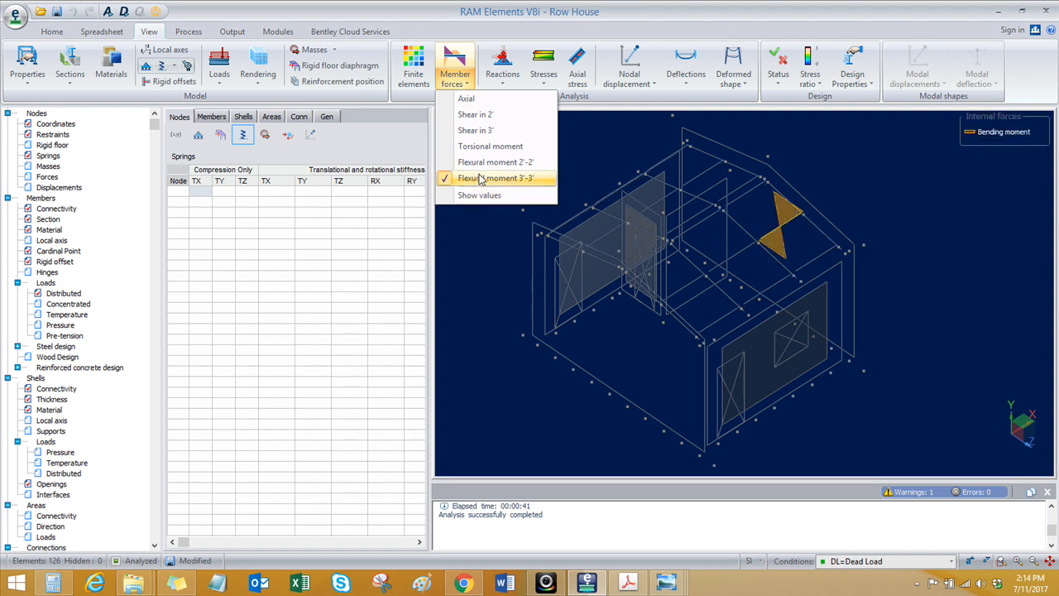
left_click(720, 317)
Step: Switch the selected roof member's force diagram to Flexural moment 2'-2'
middle_click_drag(714, 311, 717, 298)
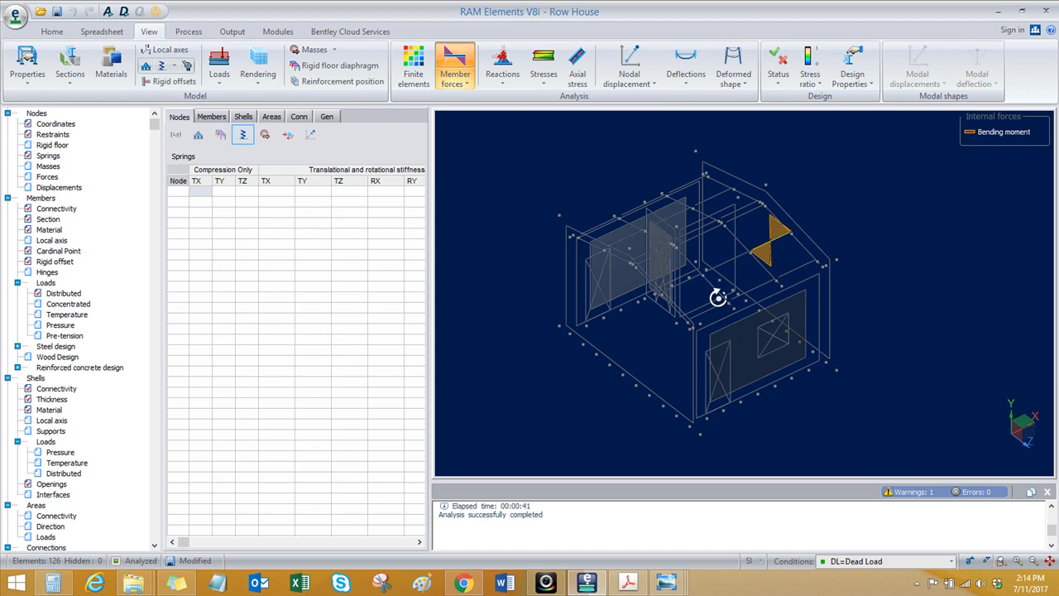
left_click(455, 78)
left_click(476, 162)
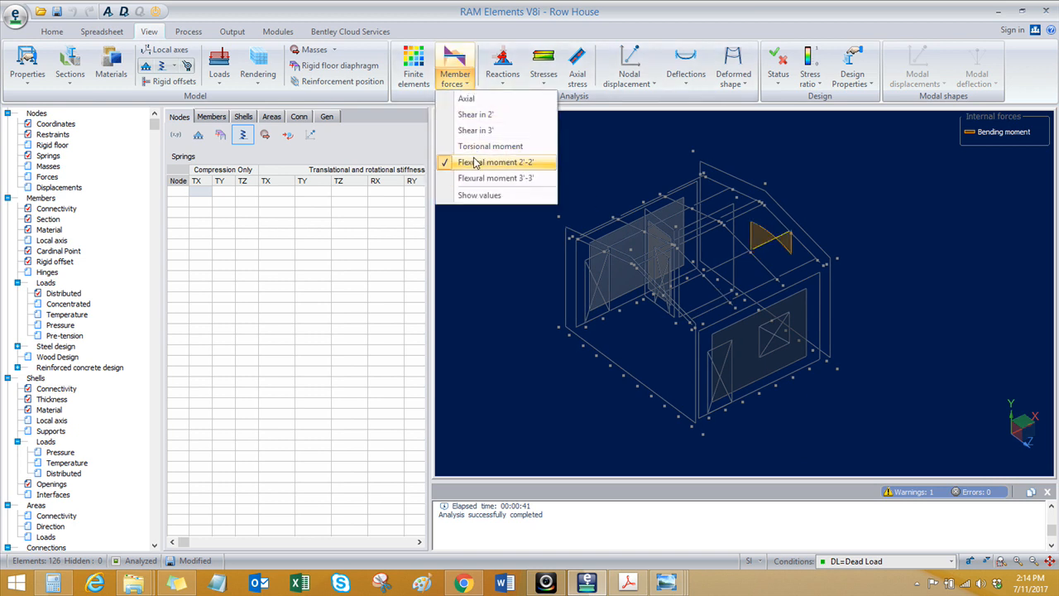
Step: Select three adjacent in-line purlins on the roof slope and examine their Flexural moment 2'-2' diagrams
left_click(804, 271)
middle_click_drag(747, 266, 747, 265)
scroll(747, 266, "up", 2)
left_click(666, 301)
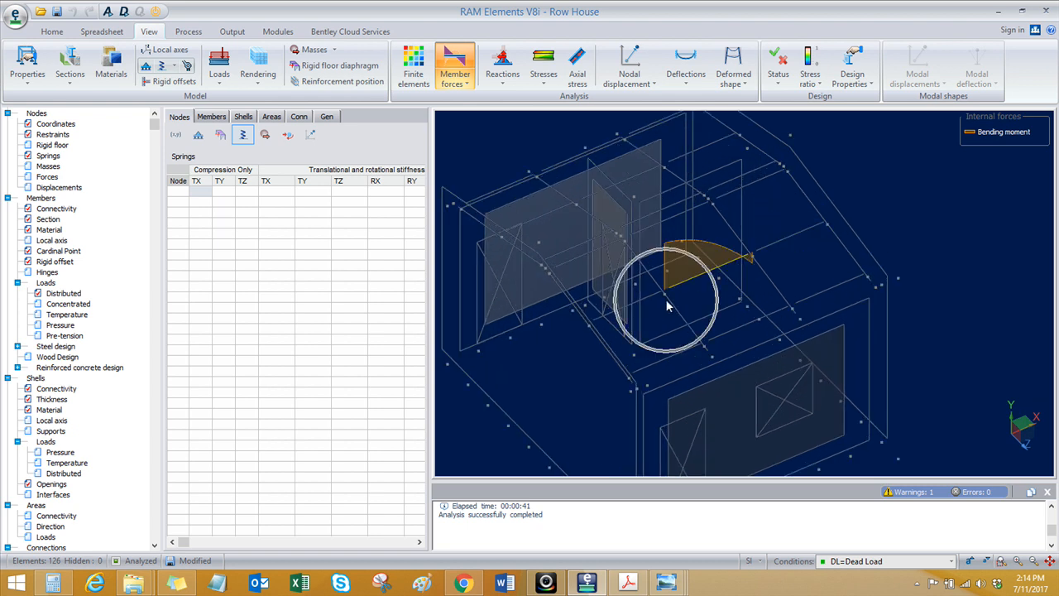
middle_click_drag(764, 339, 764, 345)
left_click(664, 342, "ctrl")
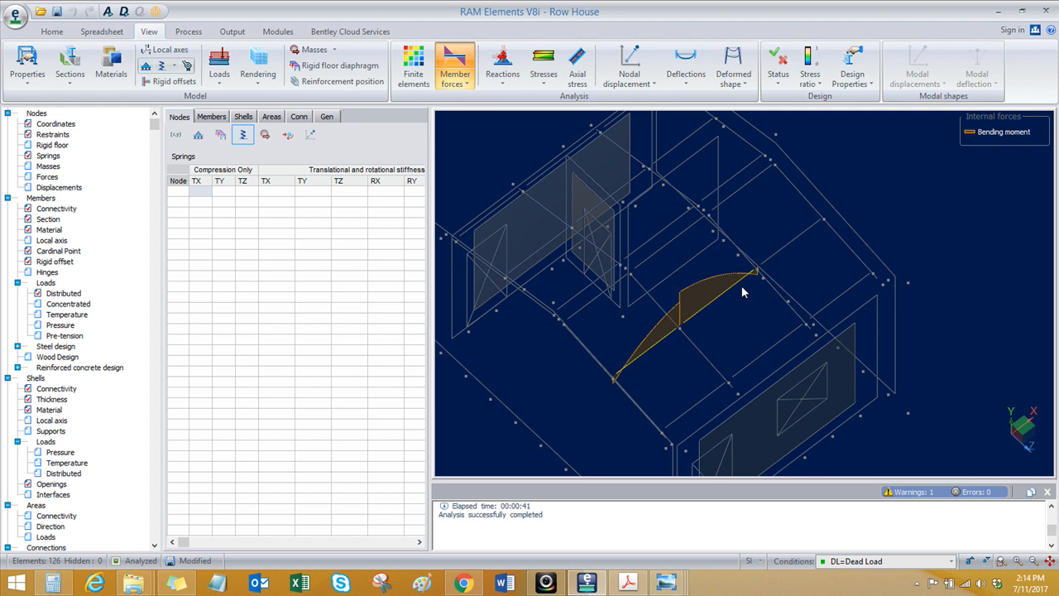
left_click(799, 242, "ctrl")
mouse_move(740, 330)
middle_mouse_down()
mouse_move(733, 305)
mouse_move(742, 320)
middle_mouse_up()
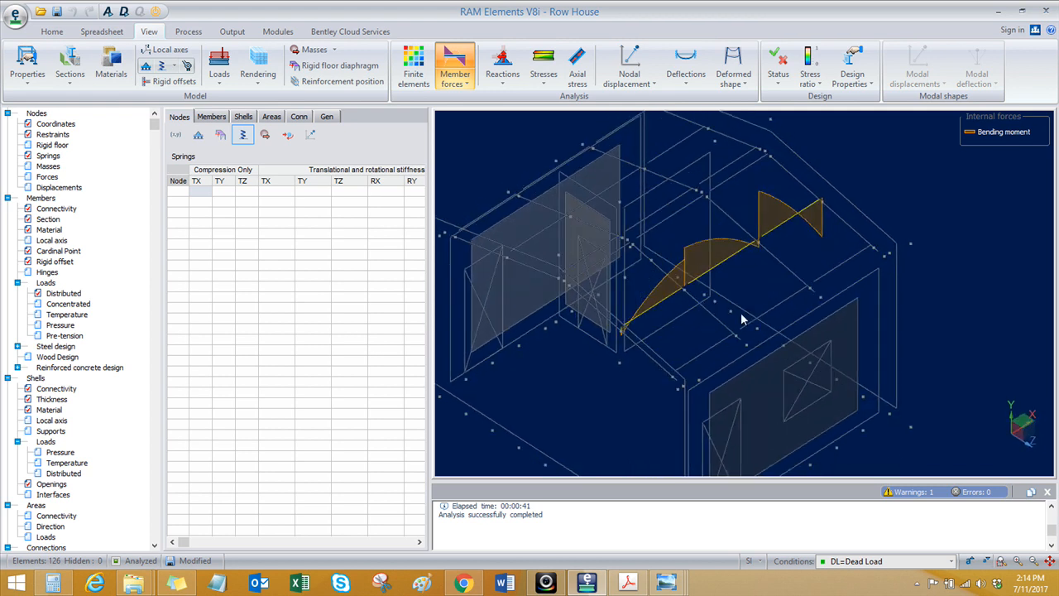
Step: Select a middle rafter and its counterpart across the ridge, and display their Flexural moment 3'-3' diagrams
left_click(785, 272)
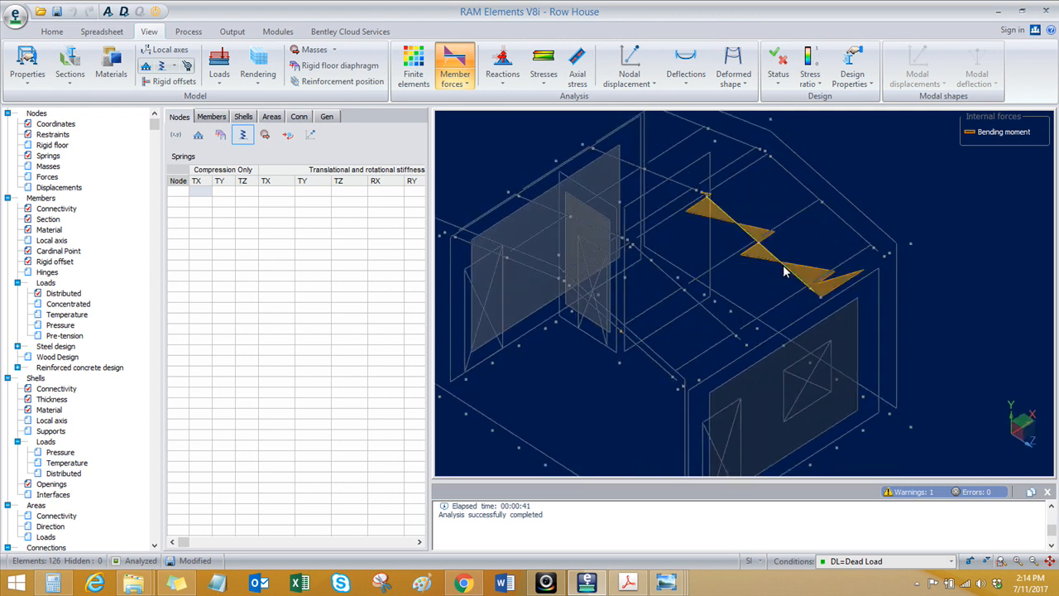
left_click(457, 81)
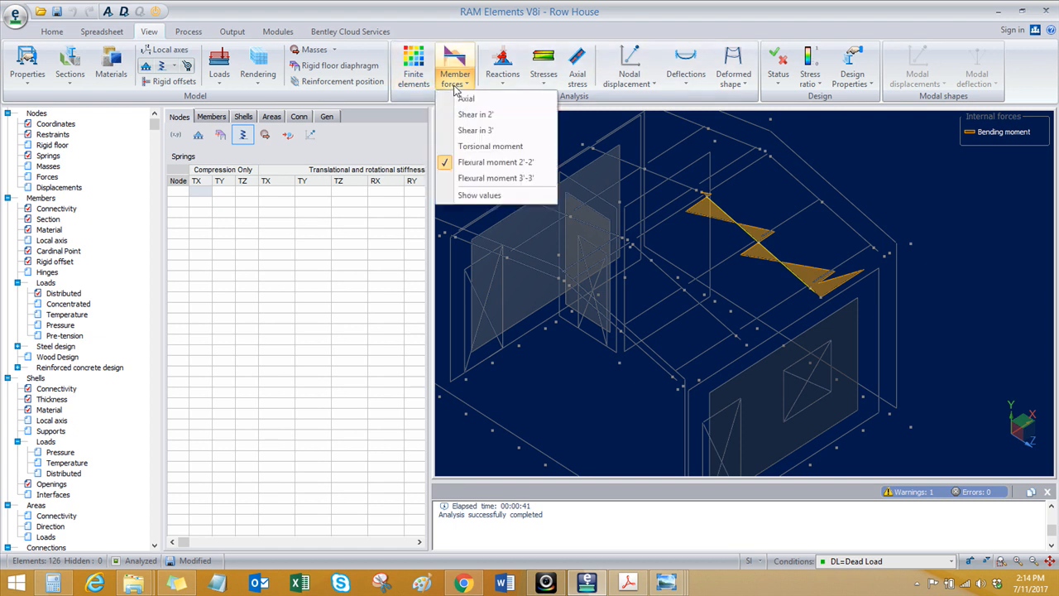
left_click(455, 178)
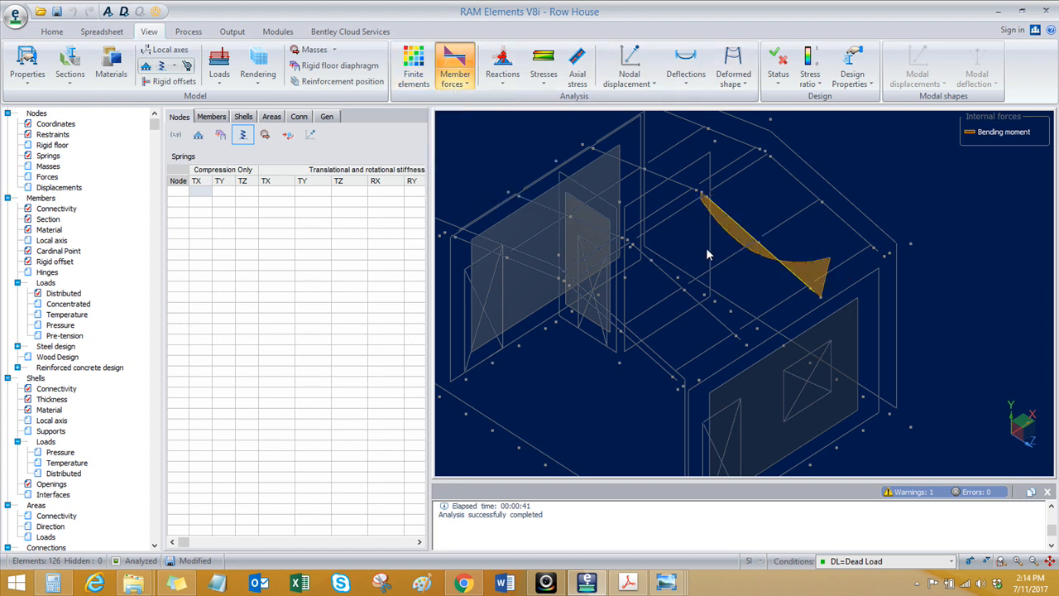
middle_click_drag(687, 246, 685, 245)
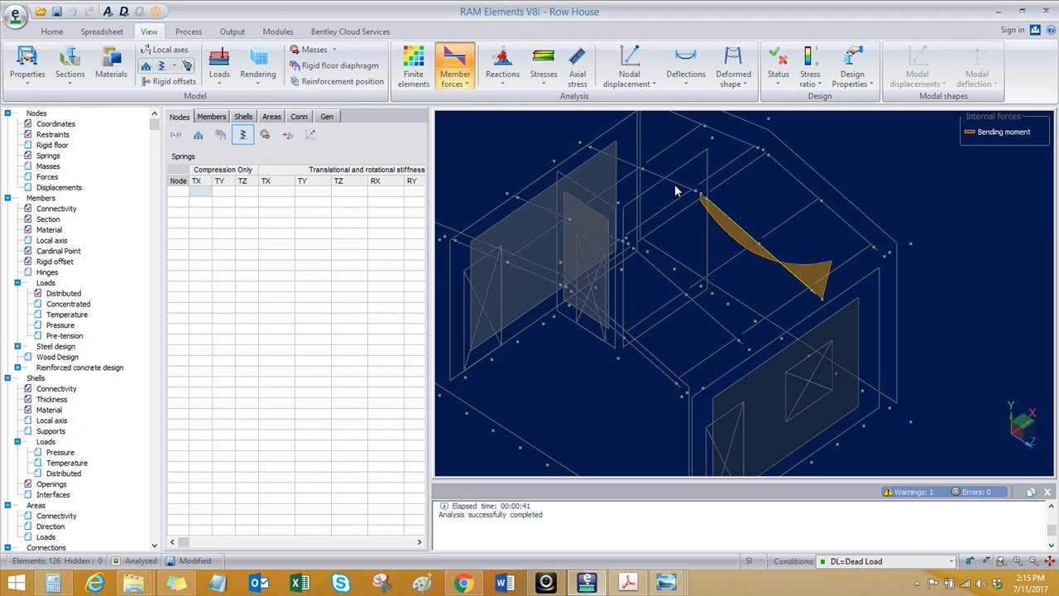
middle_click_drag(676, 190, 719, 267)
scroll(617, 283, "down", 4)
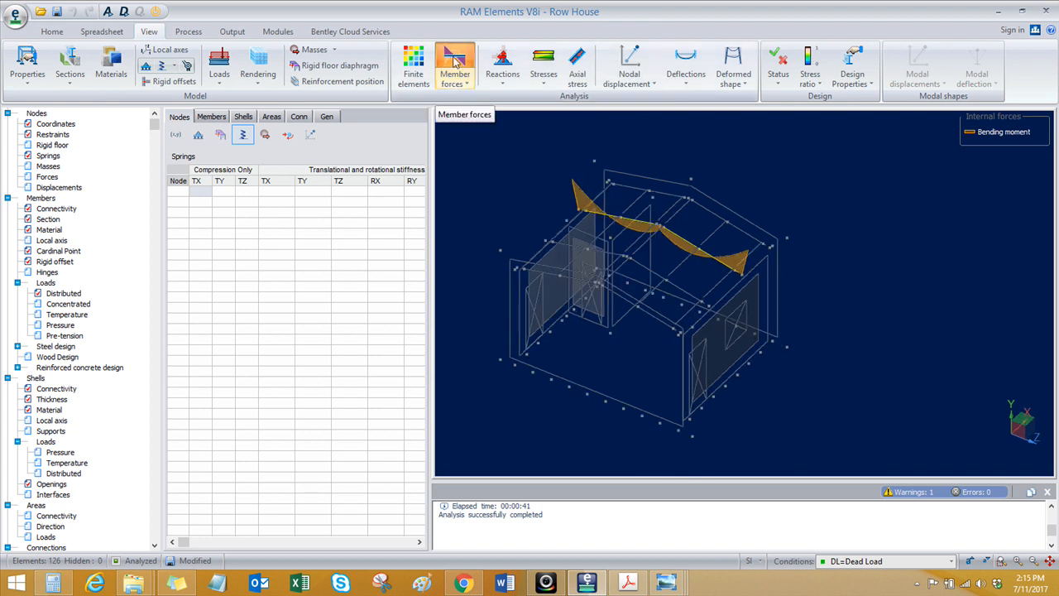
Step: Show the values on the two rafters' Flexural moment 3'-3' diagrams and examine them up close
left_click(466, 83)
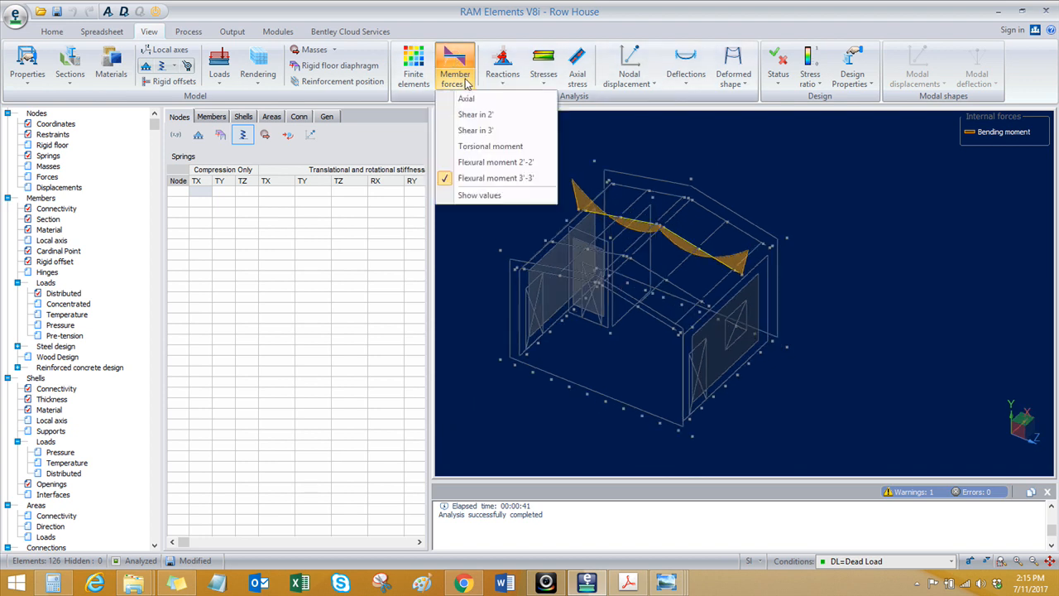
left_click(480, 195)
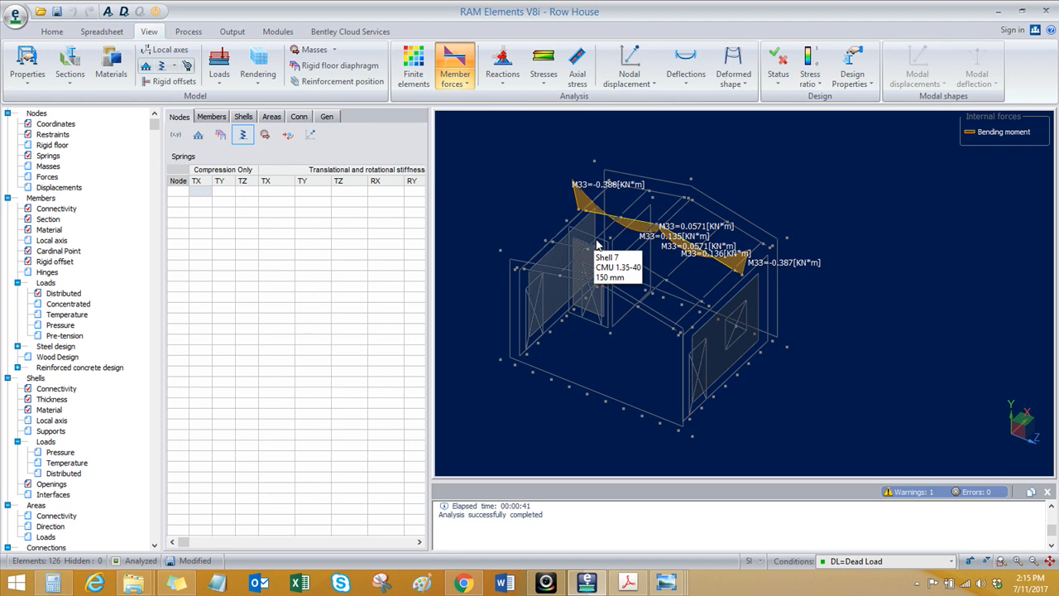
scroll(611, 222, "up", 1)
scroll(664, 273, "up", 1)
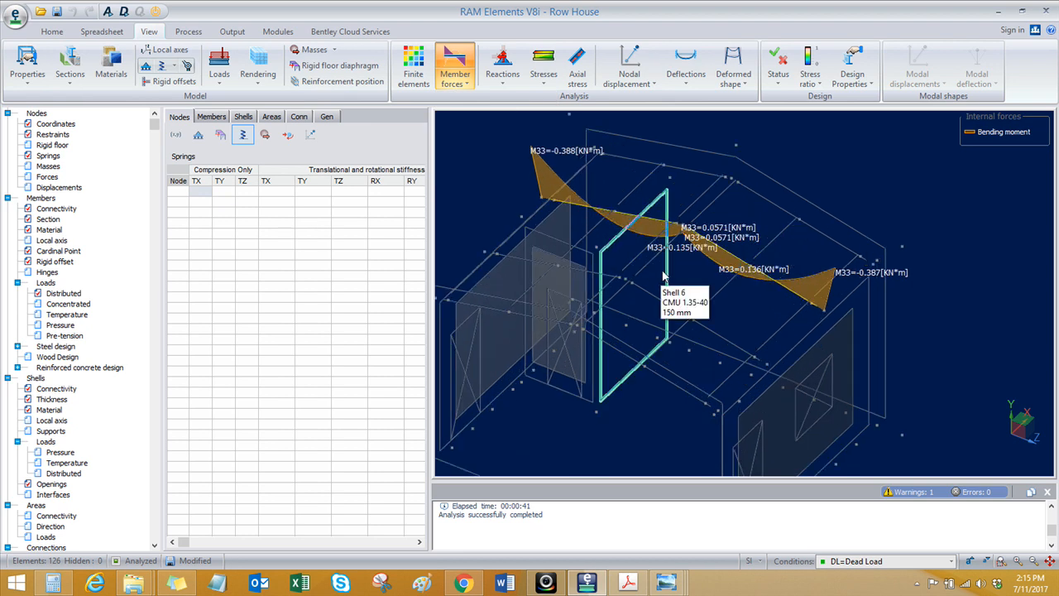
scroll(664, 275, "down", 1)
scroll(667, 271, "down", 1)
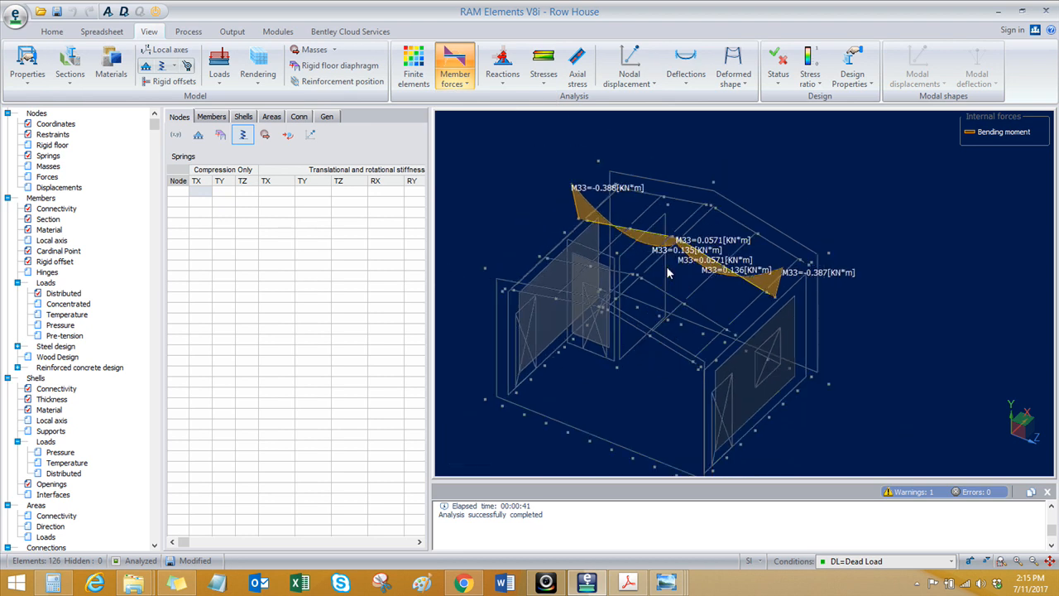
scroll(715, 286, "up", 1)
scroll(719, 286, "down", 1)
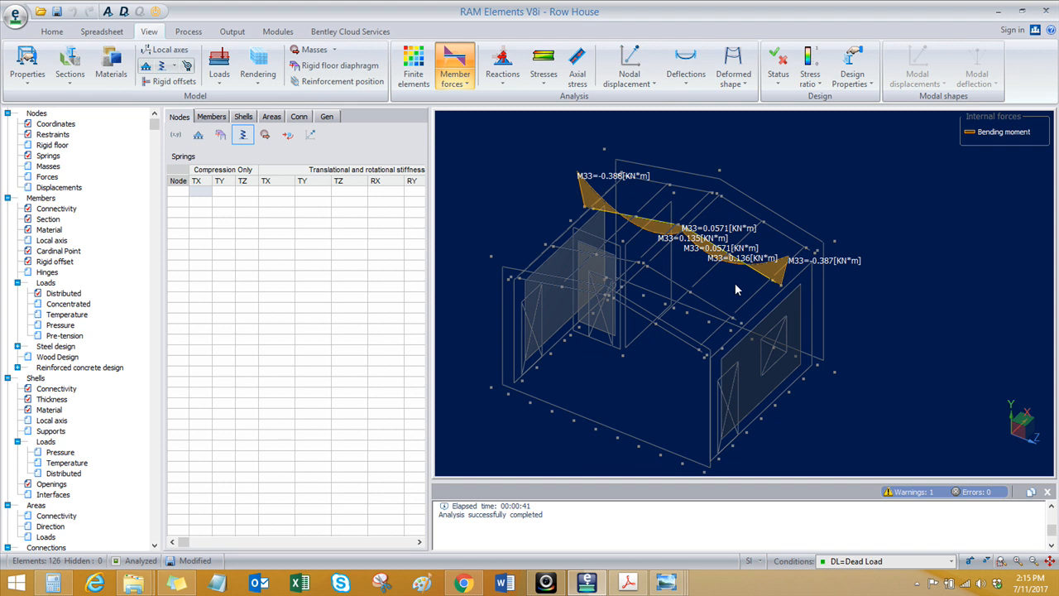
Step: Compare the rafters' moment diagrams under LL=Live Load, W1 and W2, and turn off the member force display
left_click(955, 562)
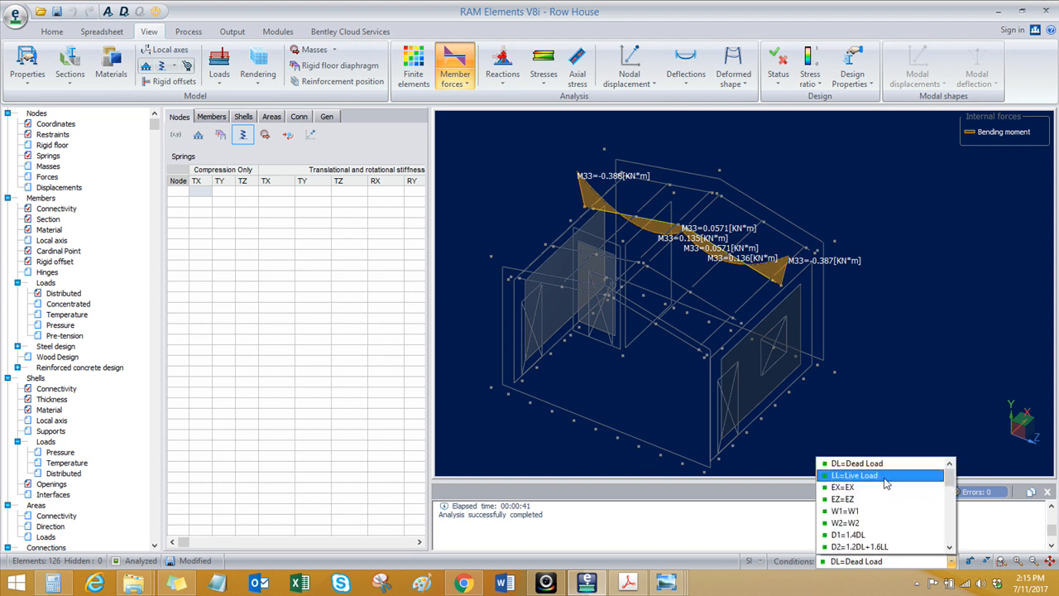
left_click(889, 473)
left_click(951, 562)
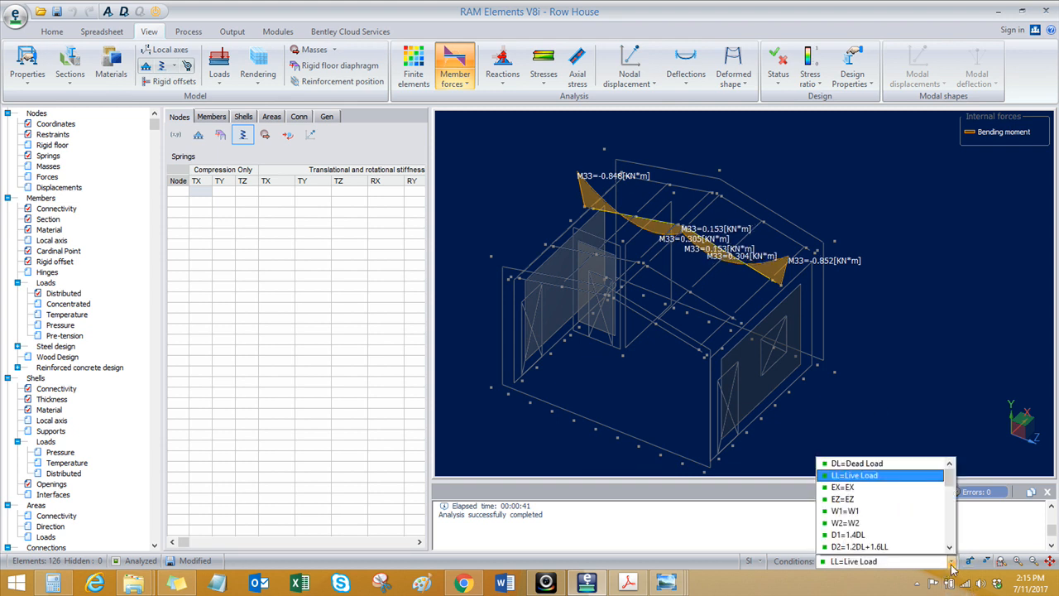
left_click(875, 511)
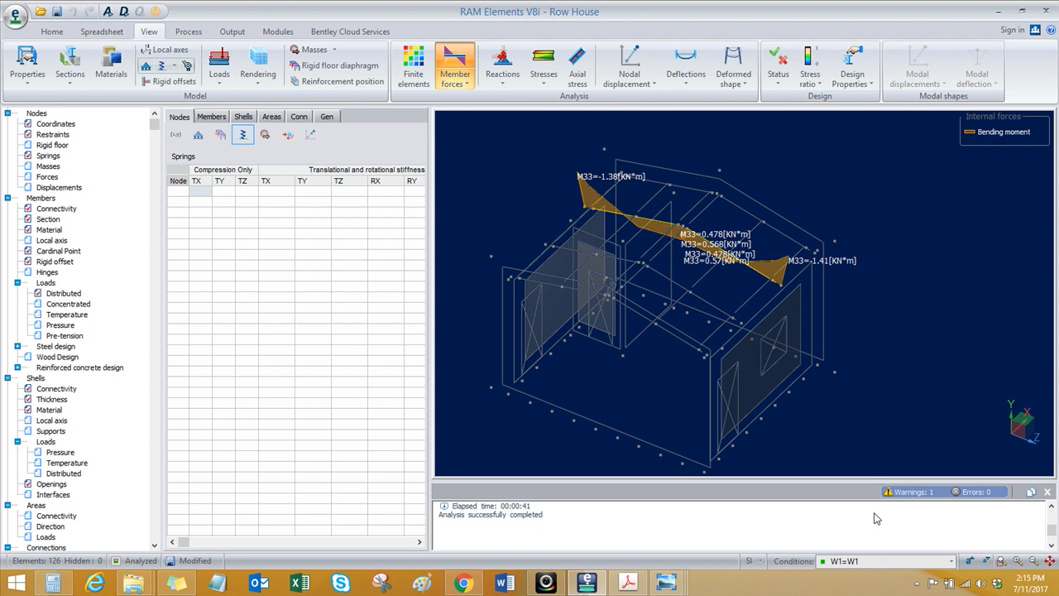
left_click(951, 562)
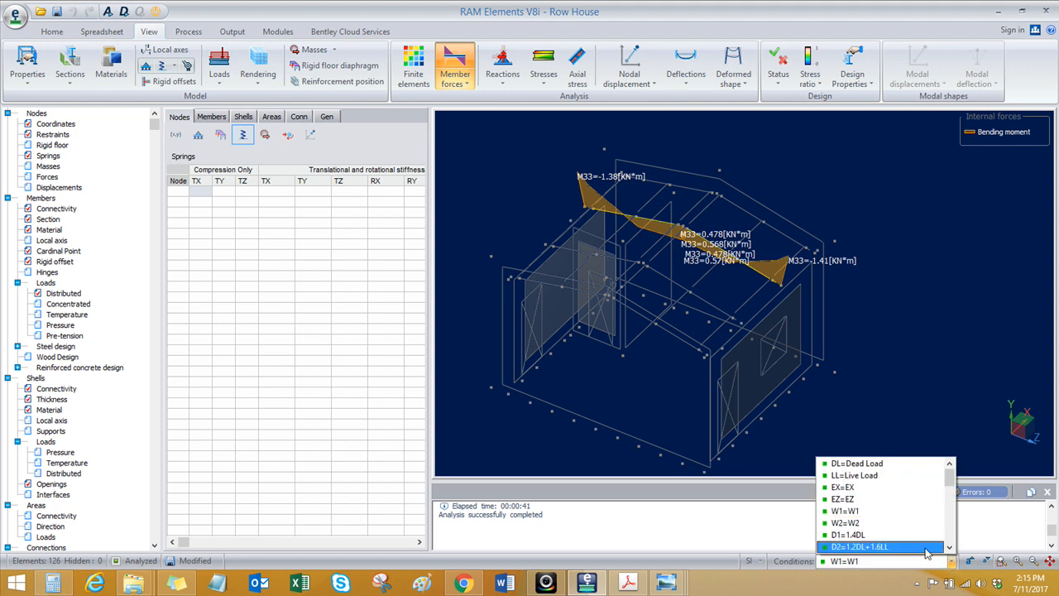
left_click(873, 519)
key("Down")
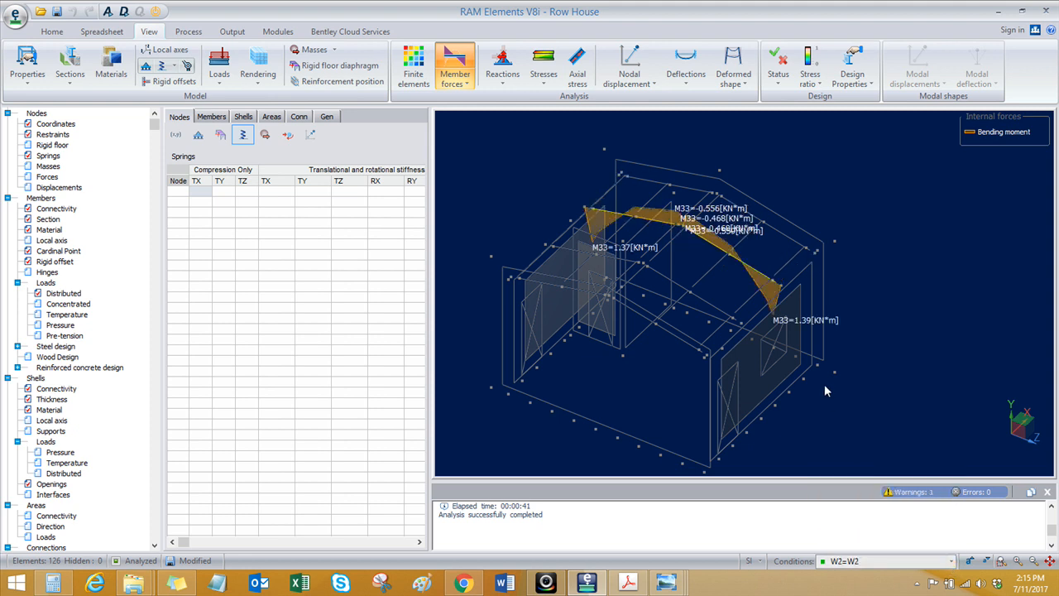
left_click(455, 66)
Step: Select a group of roof members, extend the selection to the whole roof framing and hide all other elements
mouse_move(494, 182)
middle_mouse_down()
mouse_move(506, 185)
mouse_move(499, 196)
middle_mouse_up()
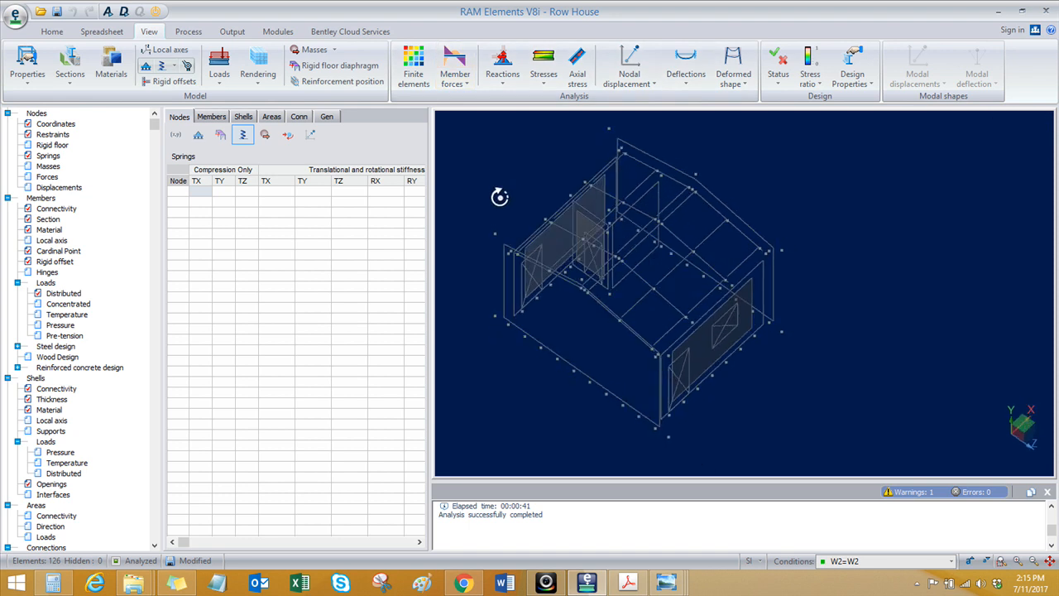
scroll(683, 296, "up", 3)
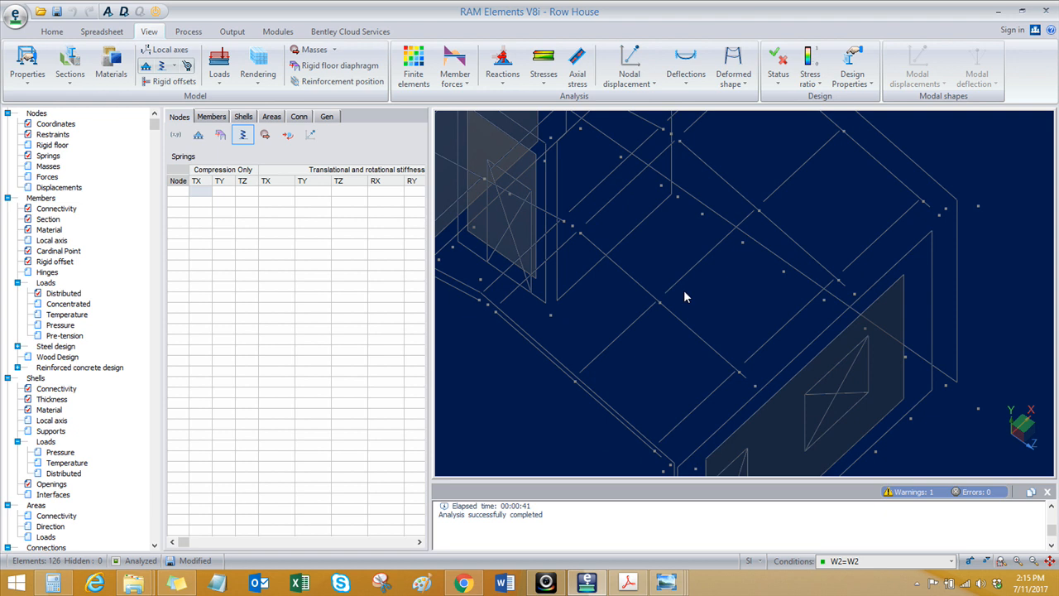
left_click(647, 330)
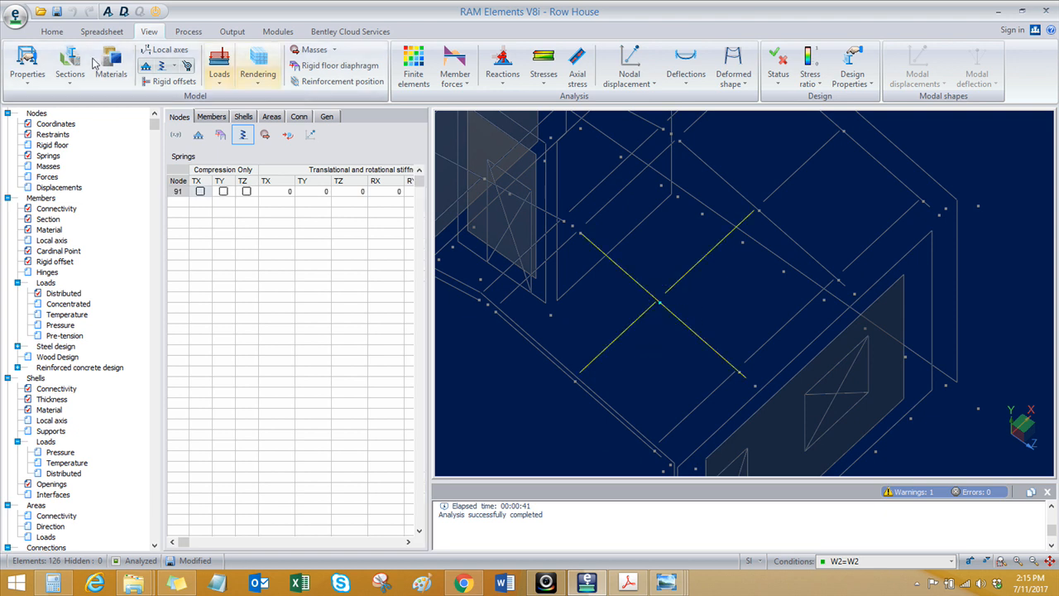
left_click(53, 32)
left_click(223, 52)
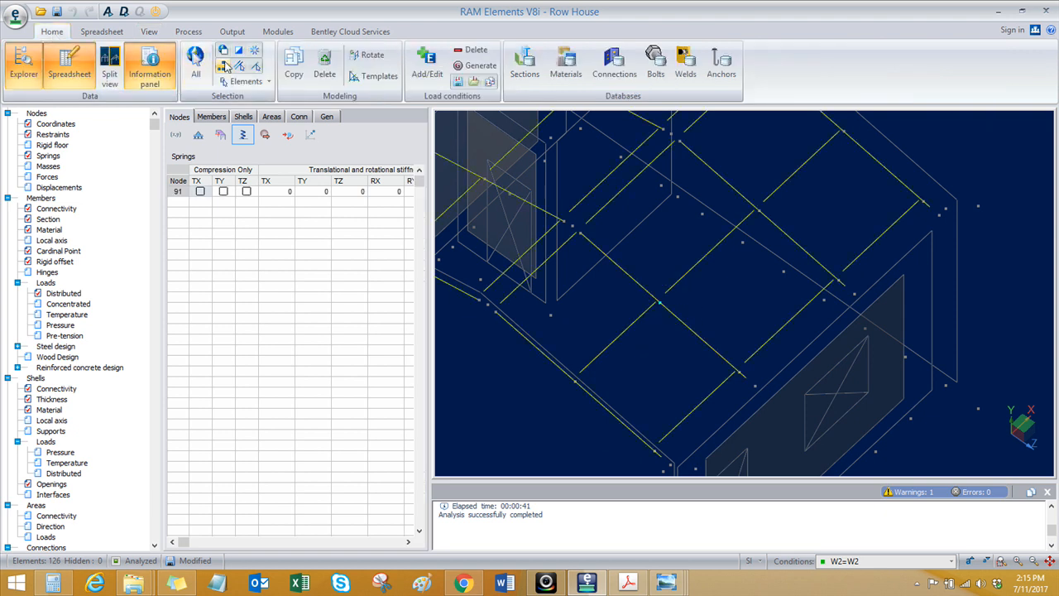
scroll(671, 227, "down", 6)
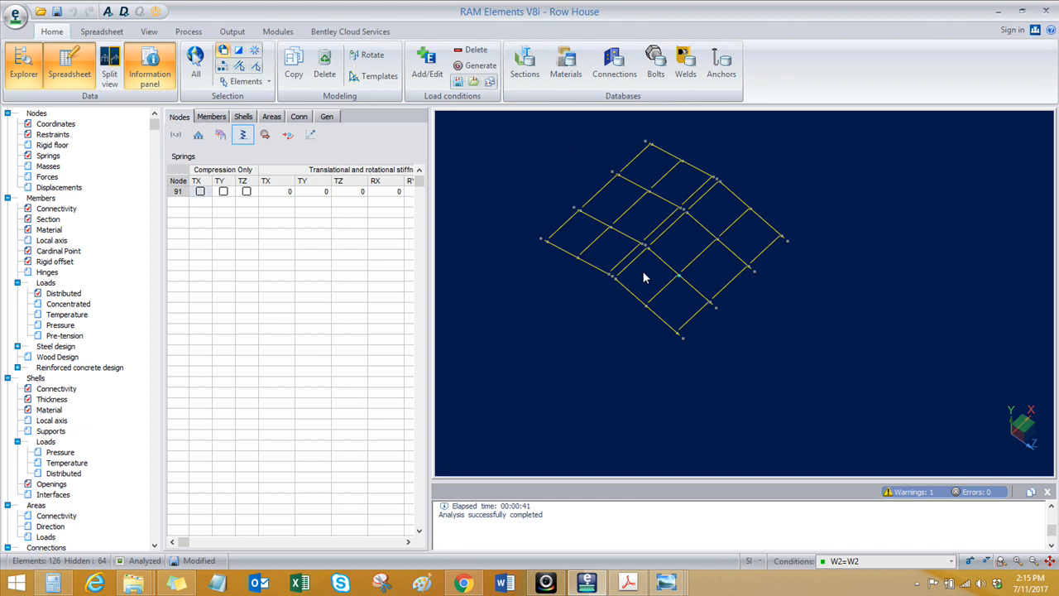
right_click_drag(585, 313, 580, 308)
left_click(581, 307)
middle_click_drag(586, 306, 581, 332)
Step: Open the design settings and review the available codes for hot-rolled steel, cold-formed steel and reinforced concrete members
left_click(123, 12)
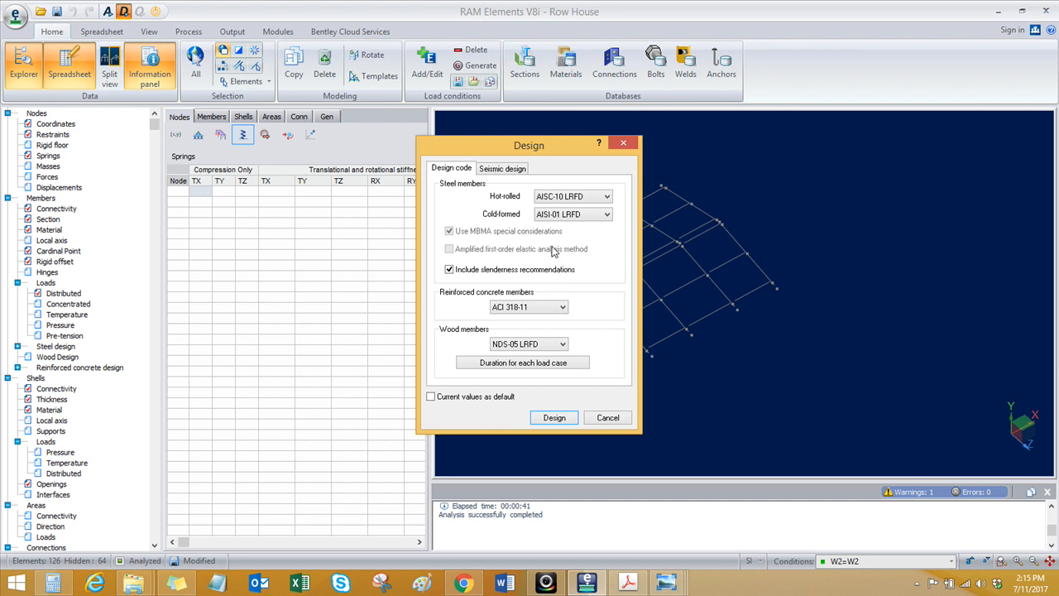
left_click(569, 199)
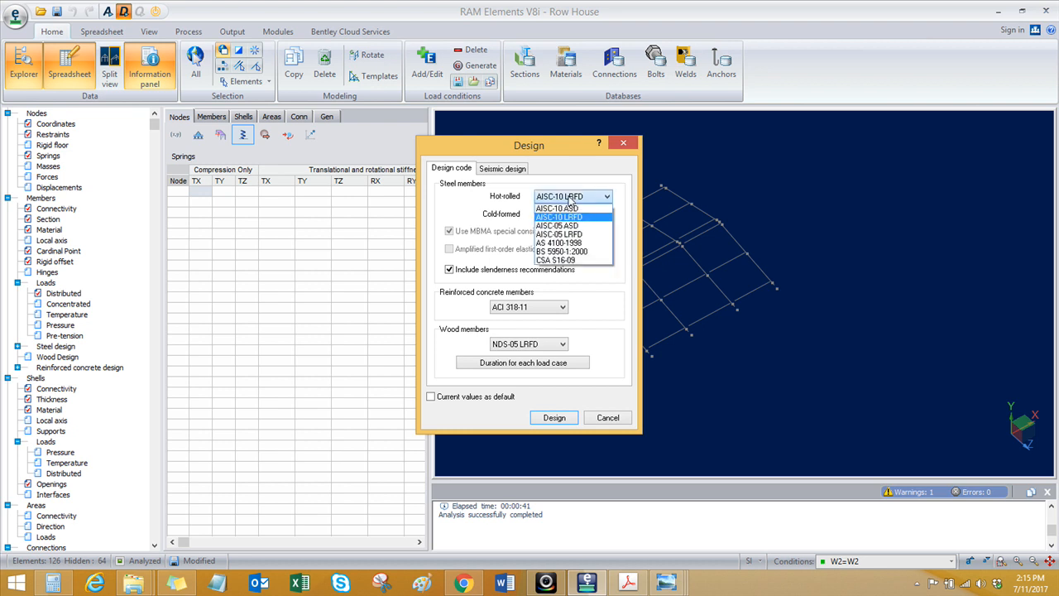
left_click(569, 199)
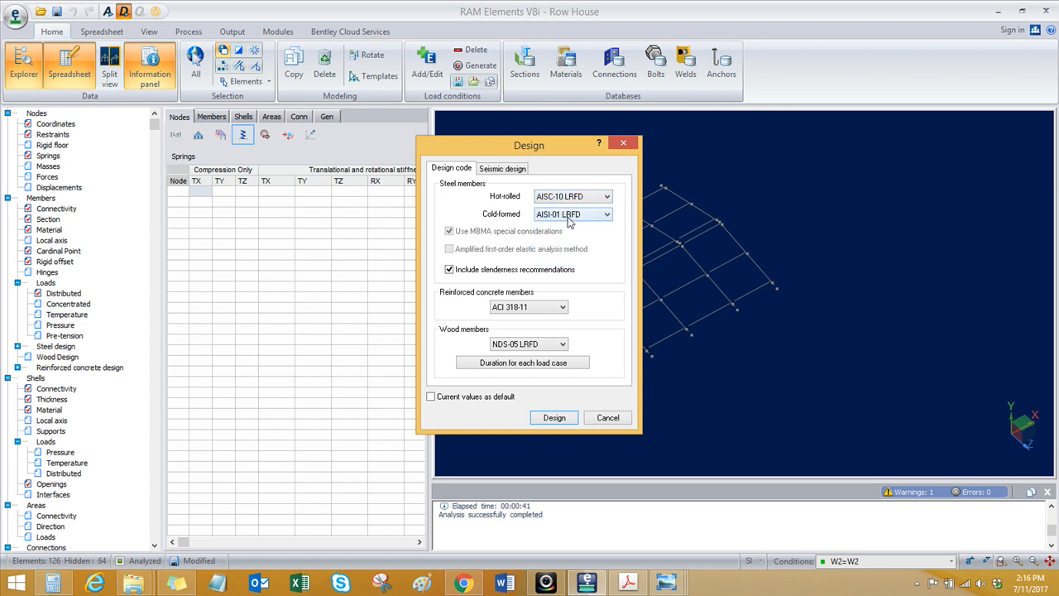
left_click(569, 217)
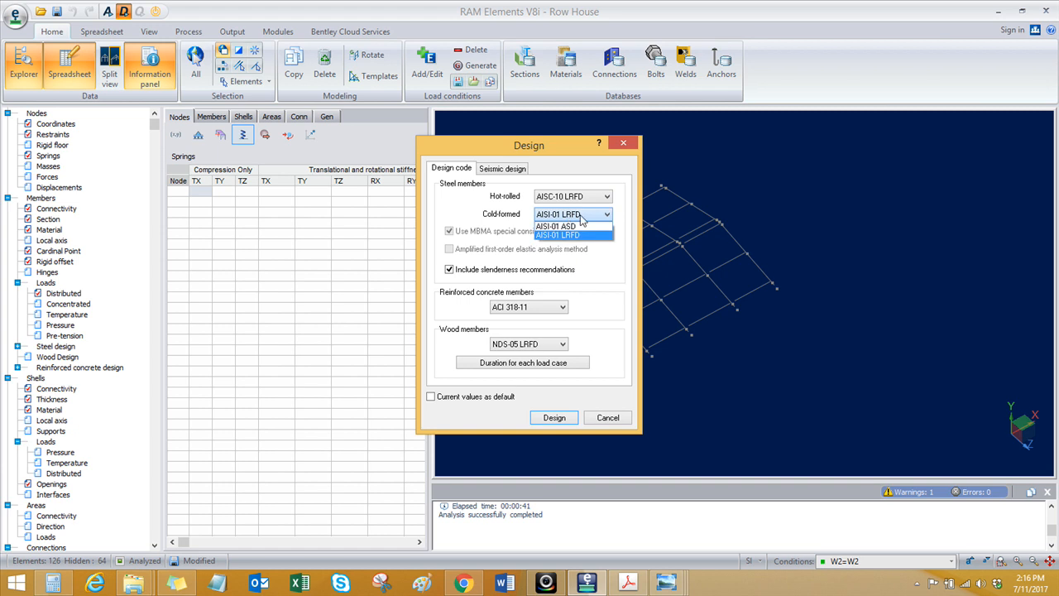
left_click(580, 216)
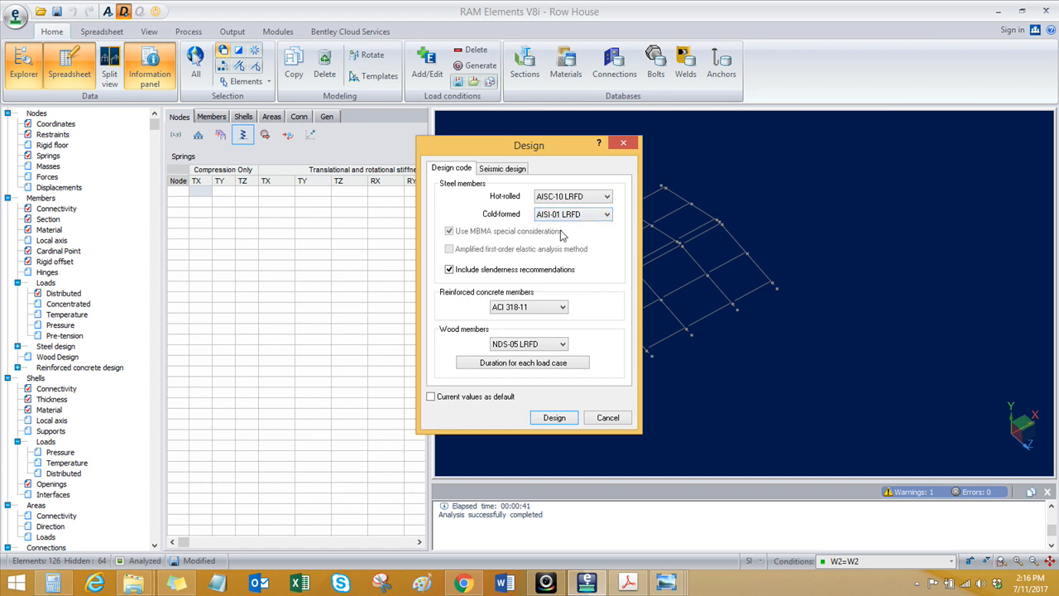
left_click(561, 308)
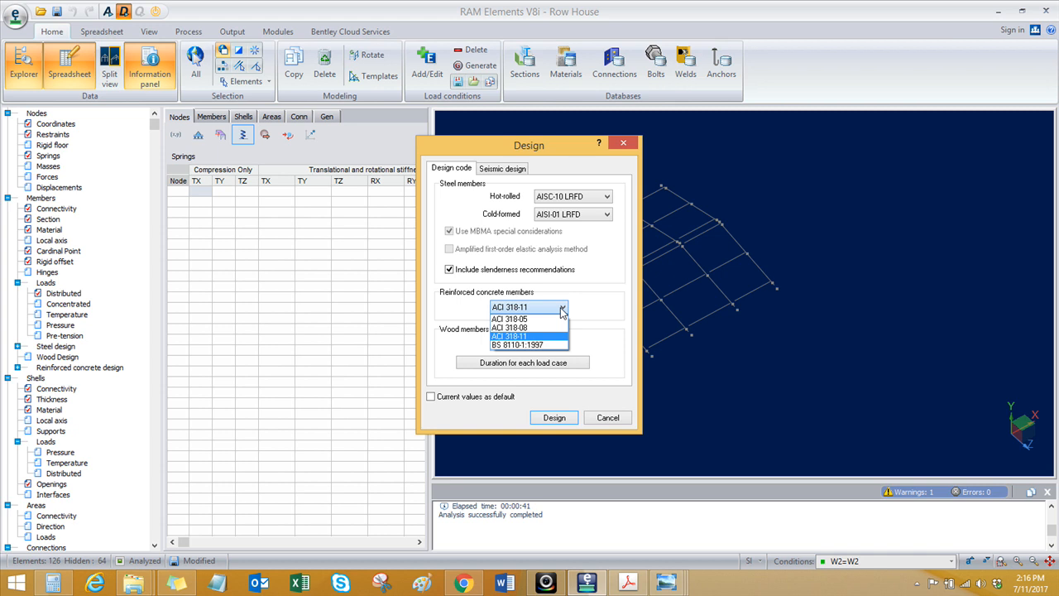
left_click(562, 309)
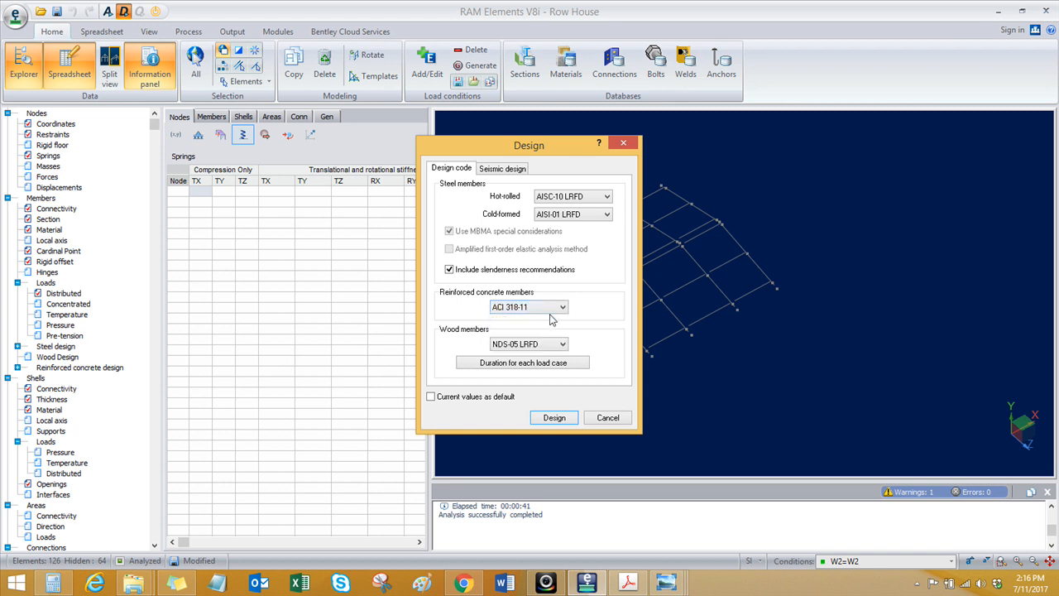
Step: Review the wood design codes and run the design with AISC-10 LRFD, AISI-01 LRFD, ACI 318-11 and NDS-05 LRFD
left_click_drag(480, 148, 502, 129)
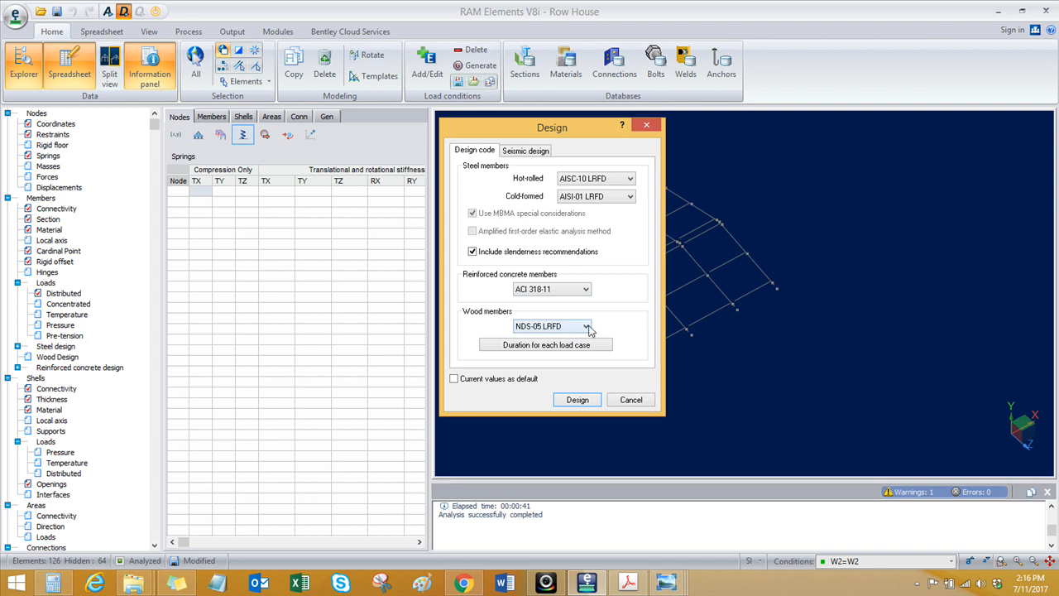
left_click(586, 326)
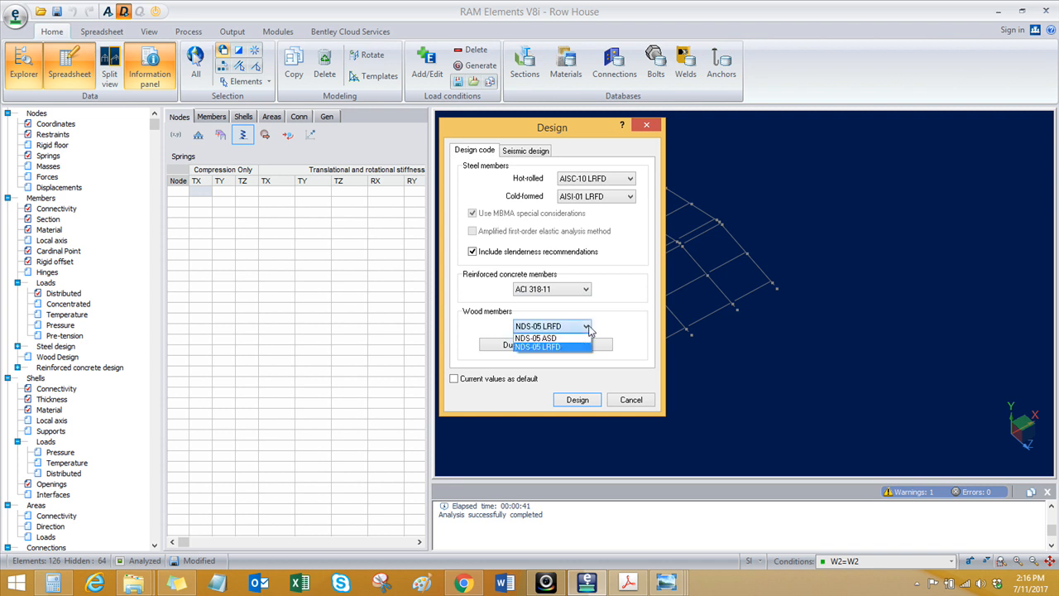
left_click(587, 326)
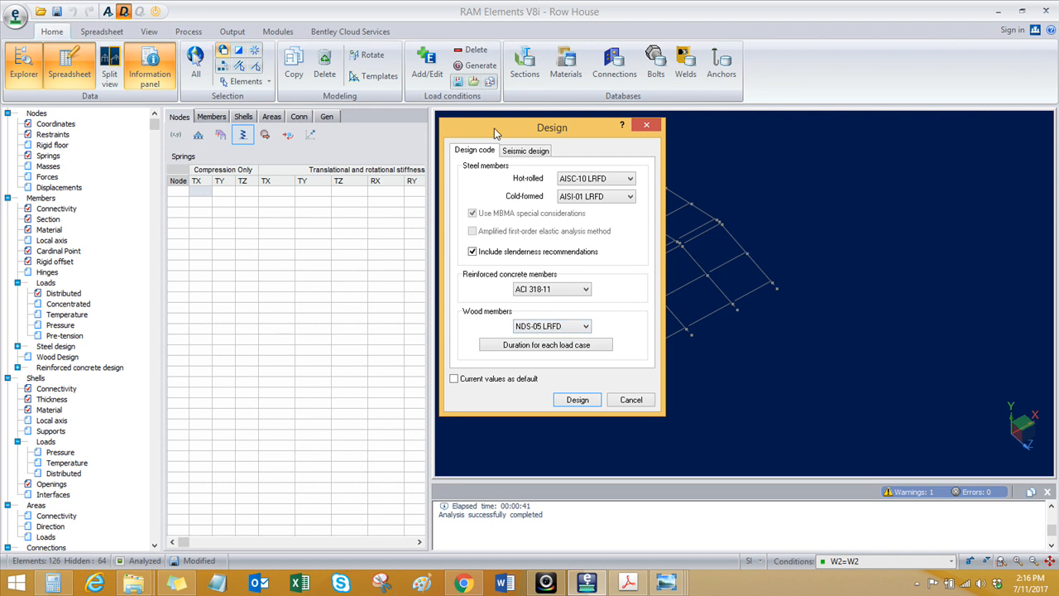
left_click(576, 400)
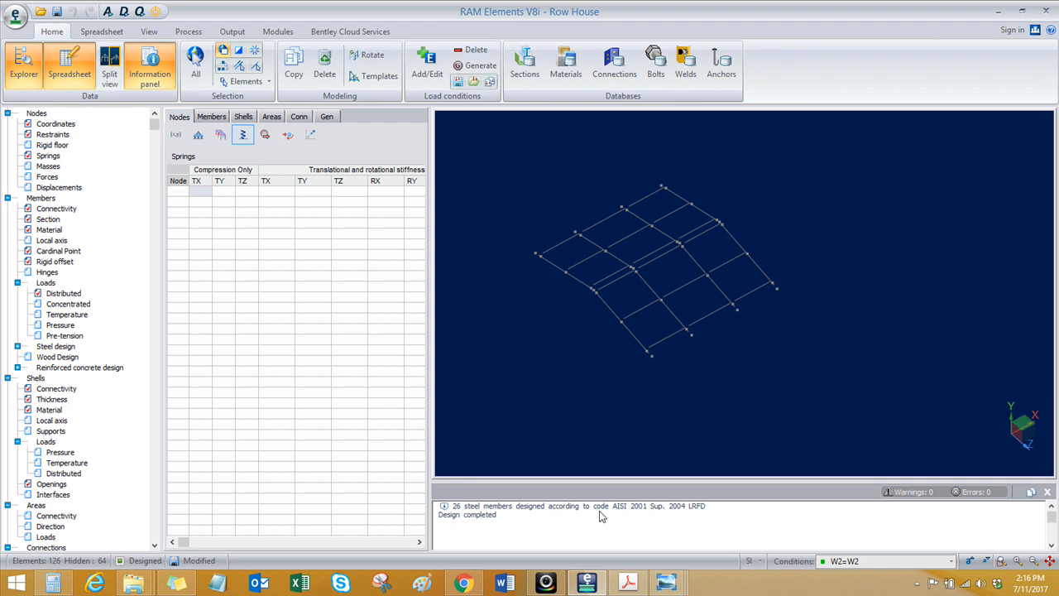
Step: Check the design message and select all the isolated roof members and nodes
left_click(677, 513)
right_click(644, 381)
key("Escape")
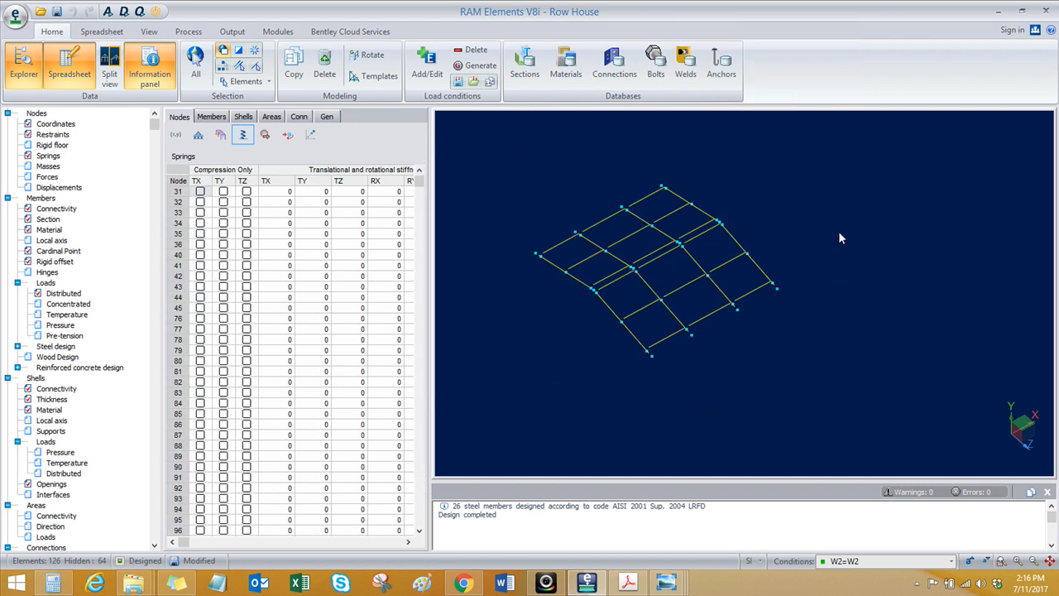
Step: Display the isolated roof members as rendered sections and select one purlin at mid-slope on the near side of the roof
right_click(839, 237)
left_click(739, 248)
left_click(549, 387)
right_click_drag(582, 371, 597, 335)
scroll(625, 297, "up", 4)
middle_click_drag(652, 324, 677, 343)
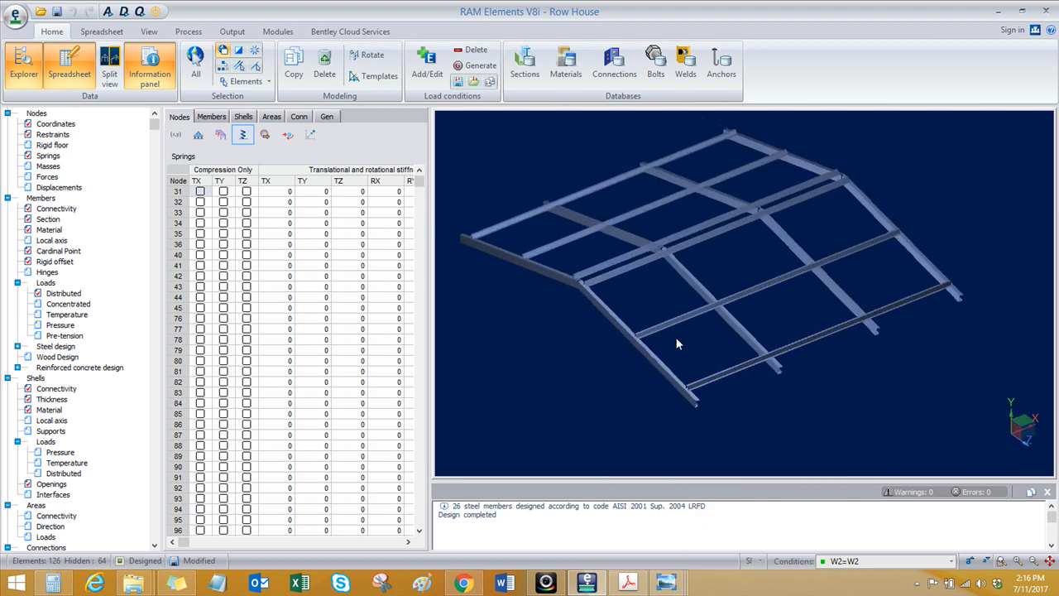
left_click(662, 331)
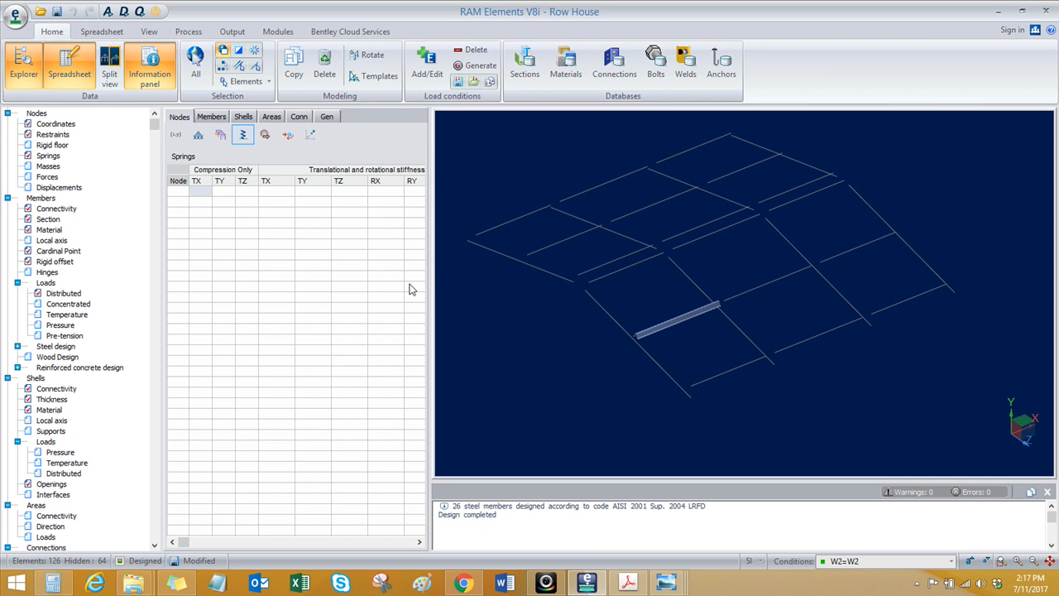
middle_click_drag(547, 329, 551, 333)
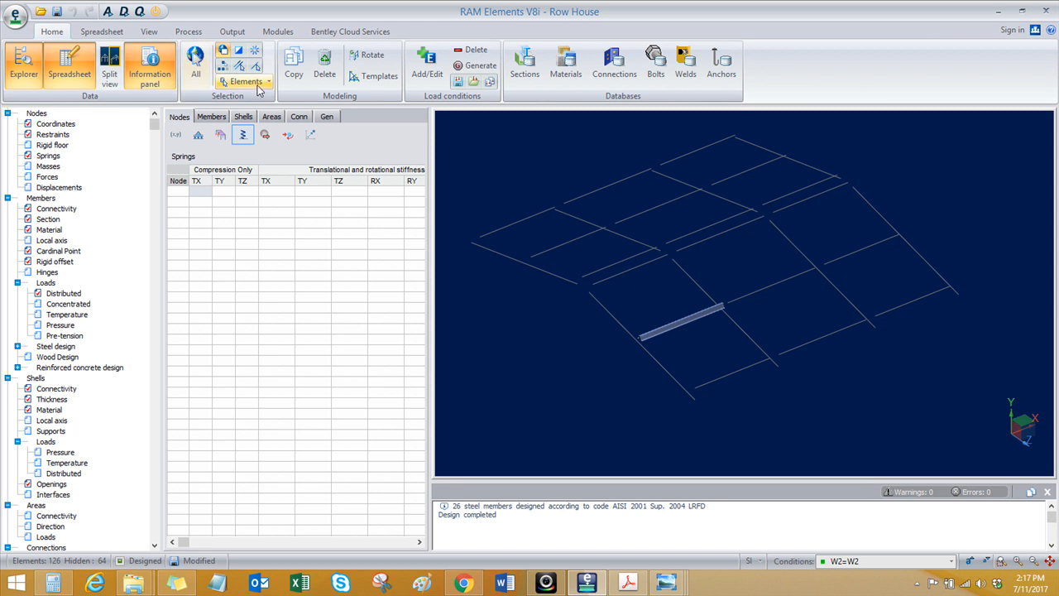
Step: Generate the comprehensive individual Steel Code Check report for the selected purlin
left_click(232, 33)
left_click(89, 67)
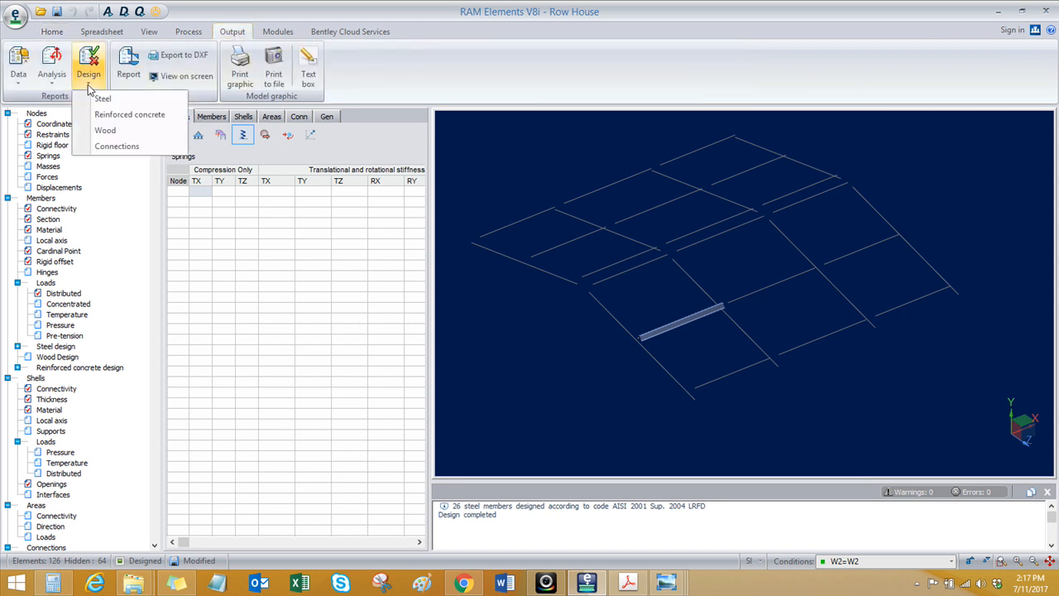
left_click(101, 100)
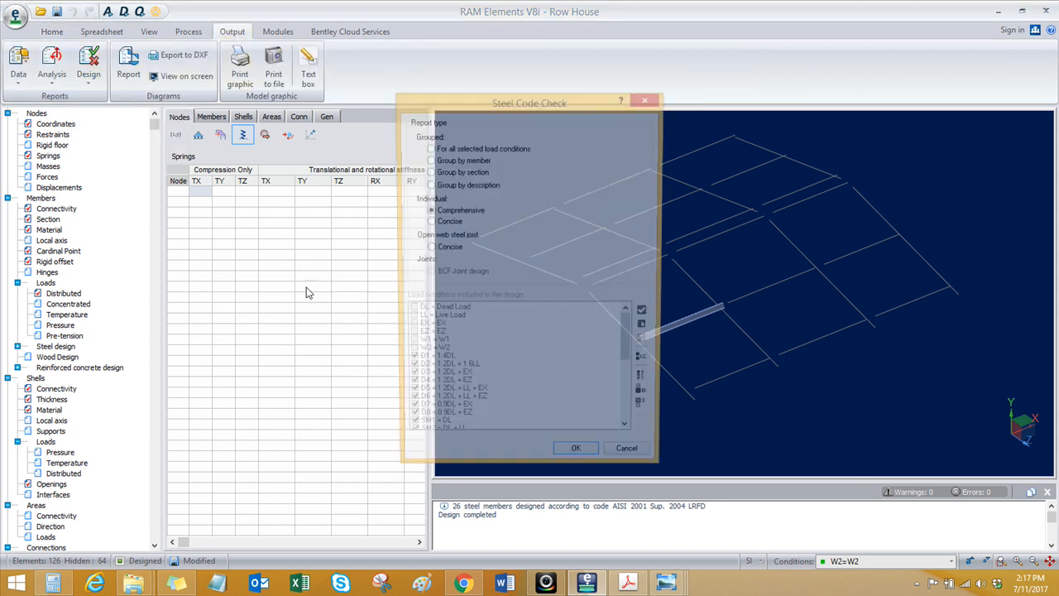
left_click(577, 461)
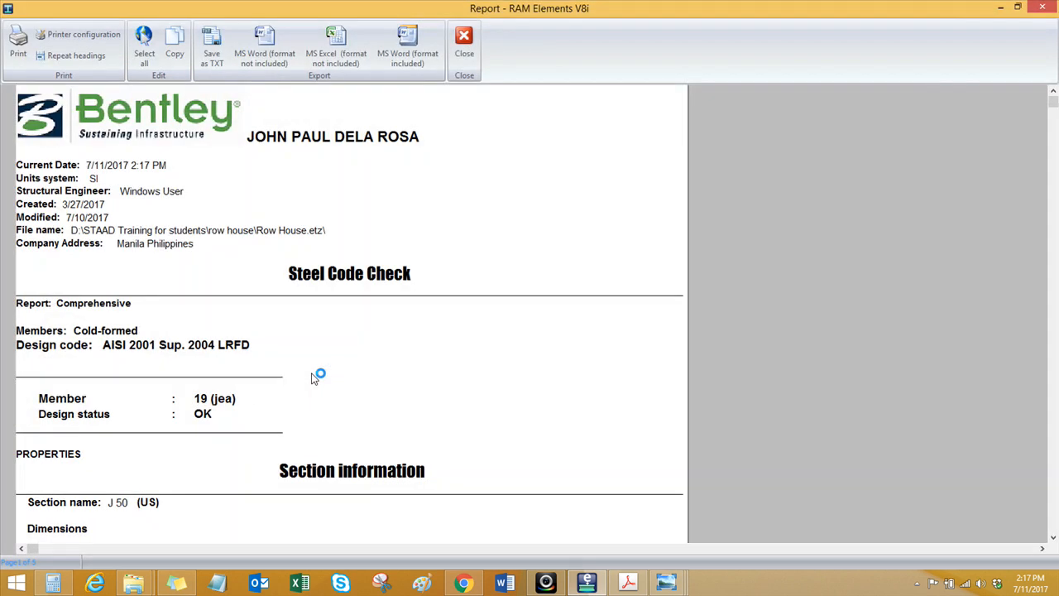
Step: Review the purlin report's design status and its header with the logo, title name, structural engineer and company address
left_click(211, 419)
left_click(142, 125)
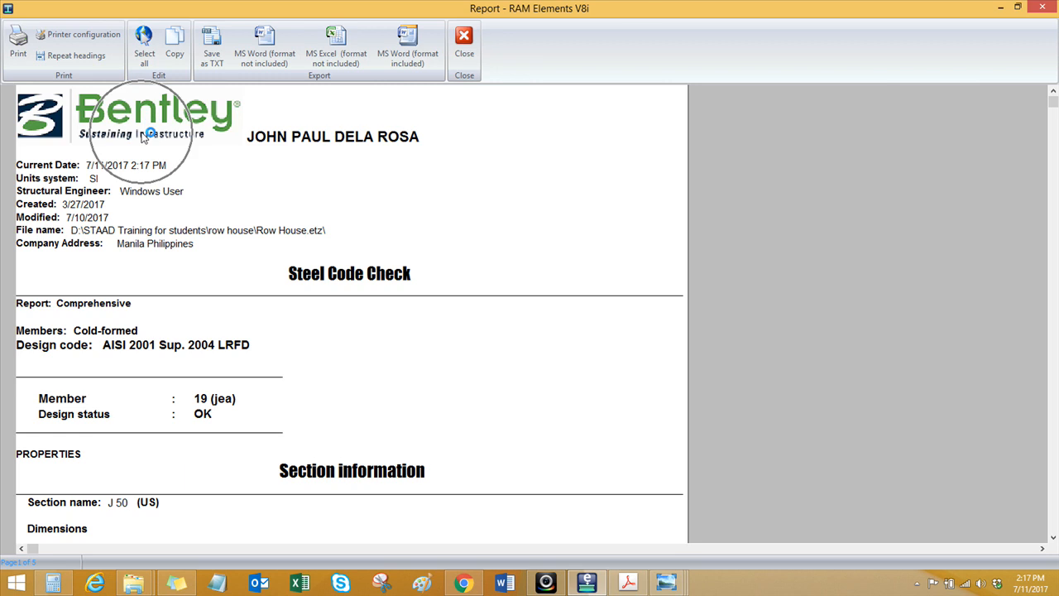
left_click(142, 132)
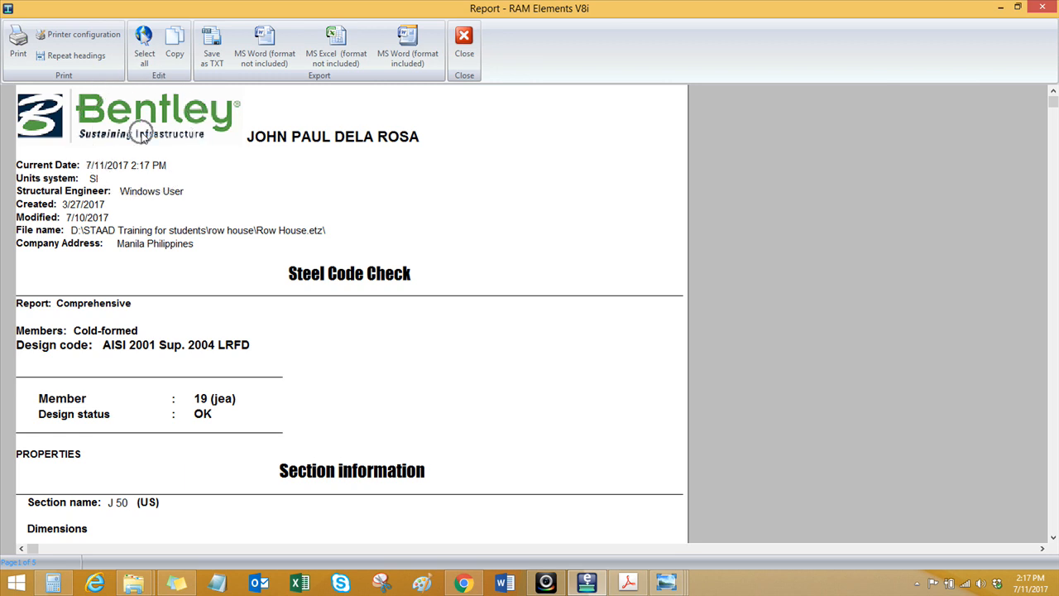
left_click(291, 139)
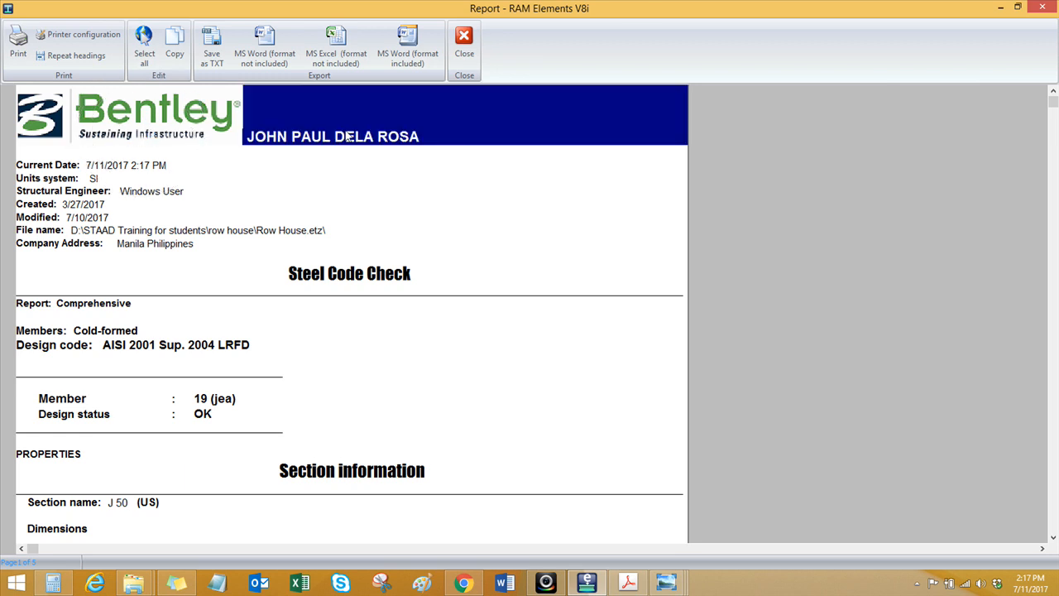
left_click(364, 144)
left_click(364, 144)
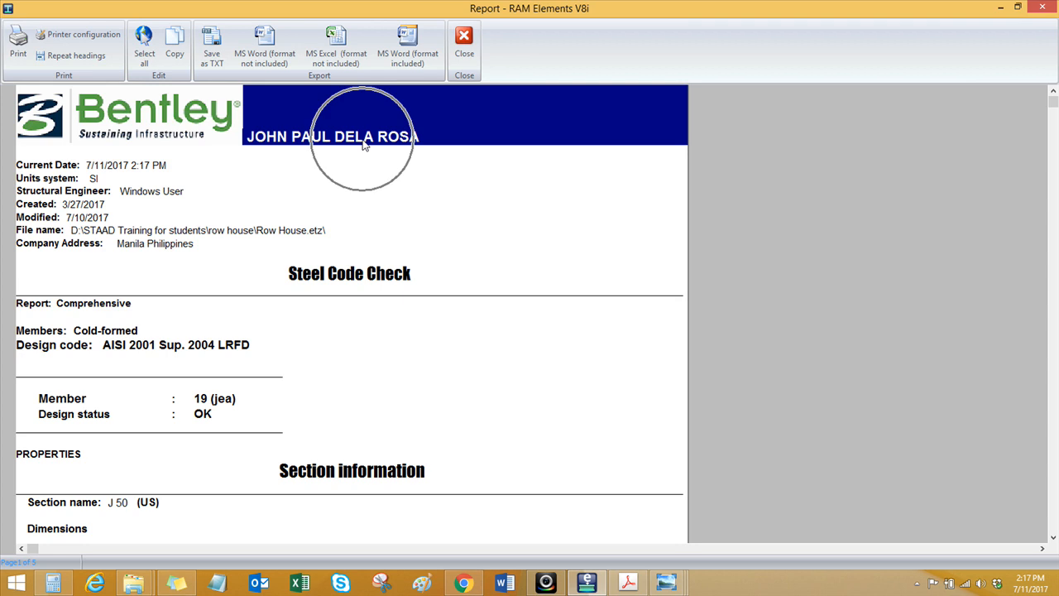
left_click(169, 246)
left_click(143, 193)
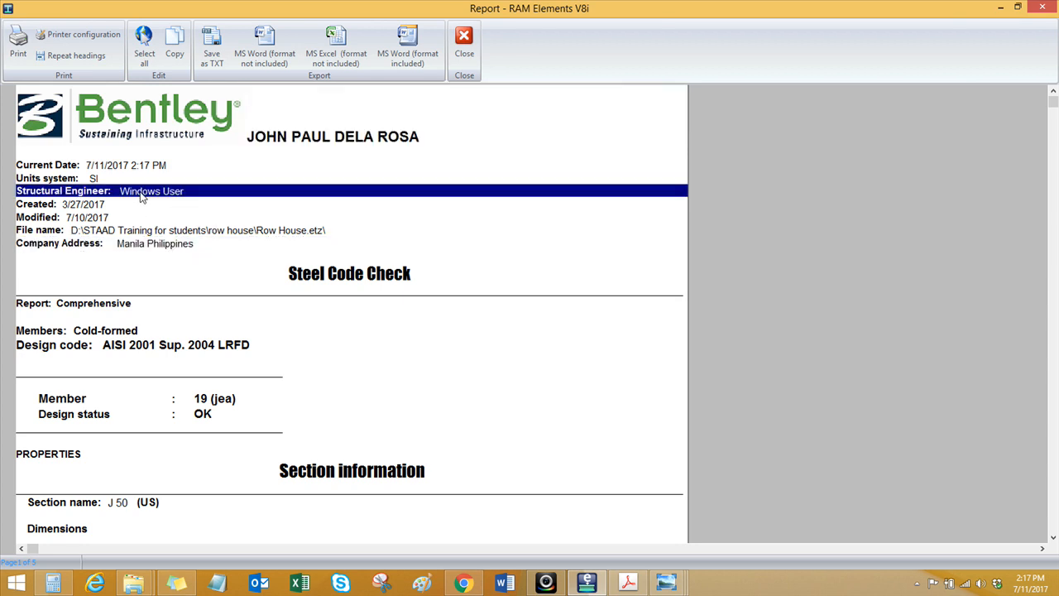
left_click(144, 244)
Step: Examine the purlin's section dimensions, material properties, design criteria, and flexure and shear checks with their code references
scroll(176, 358, "down", 3)
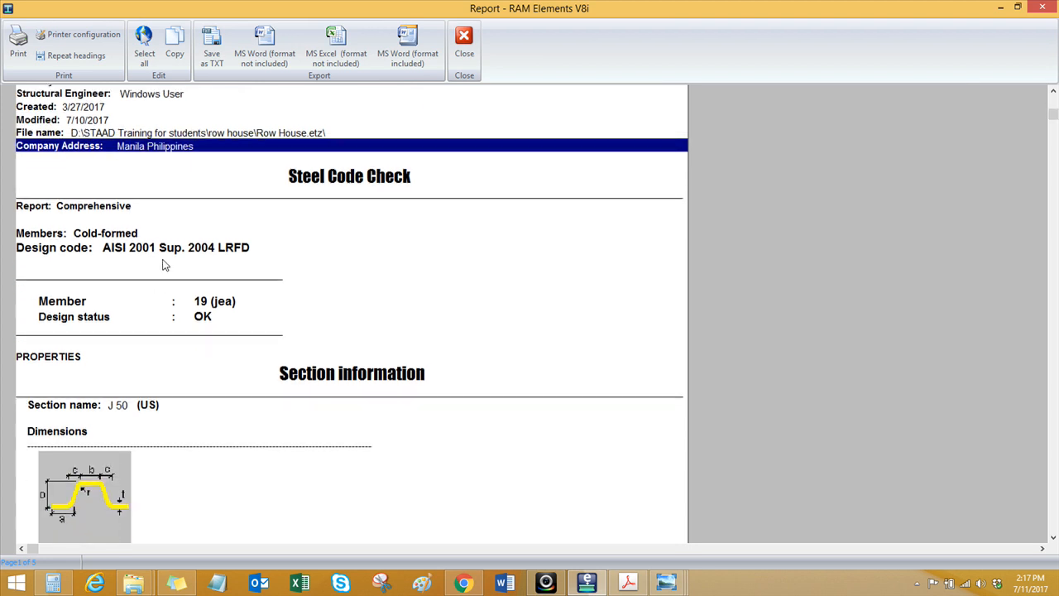
left_click(203, 318)
scroll(190, 364, "down", 9)
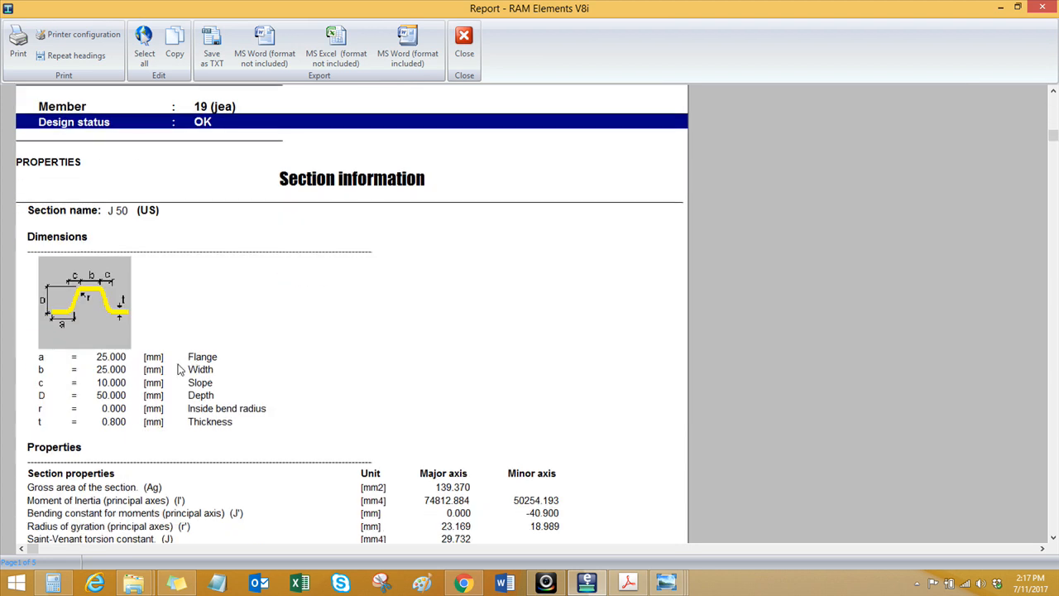
scroll(186, 346, "down", 7)
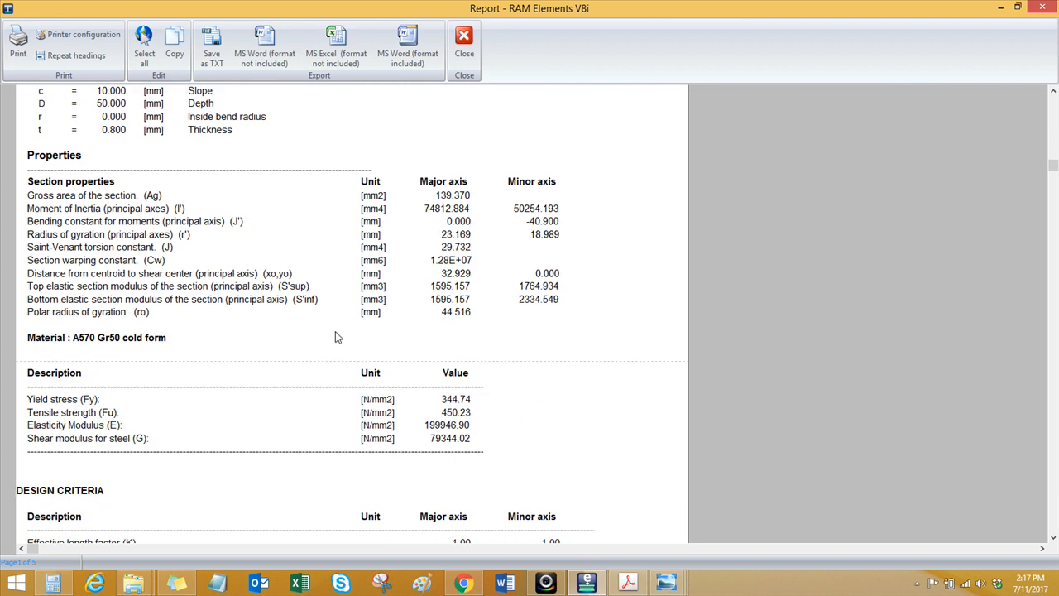
scroll(326, 342, "down", 13)
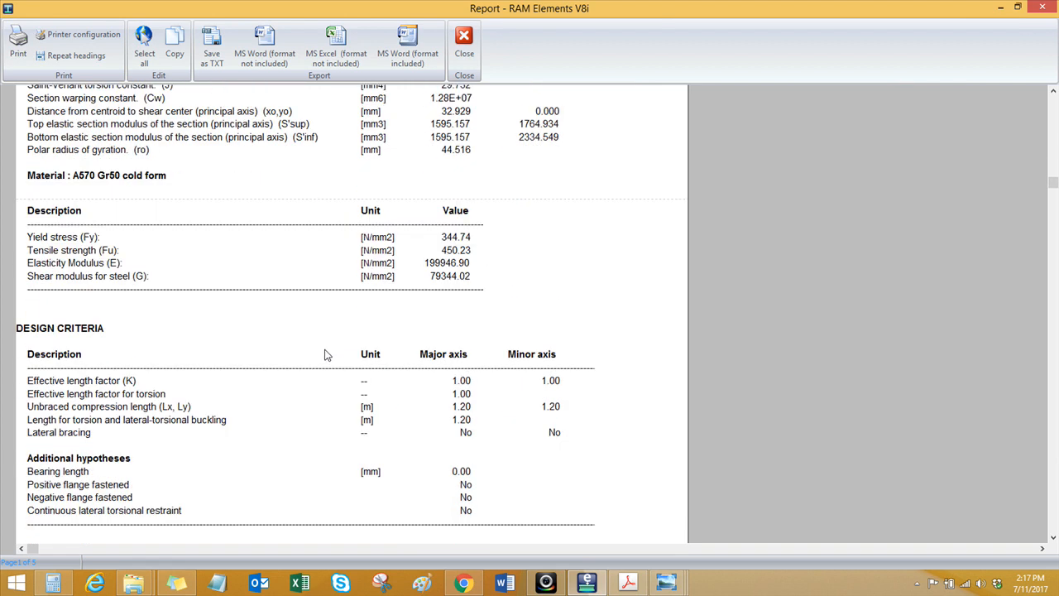
scroll(338, 360, "down", 7)
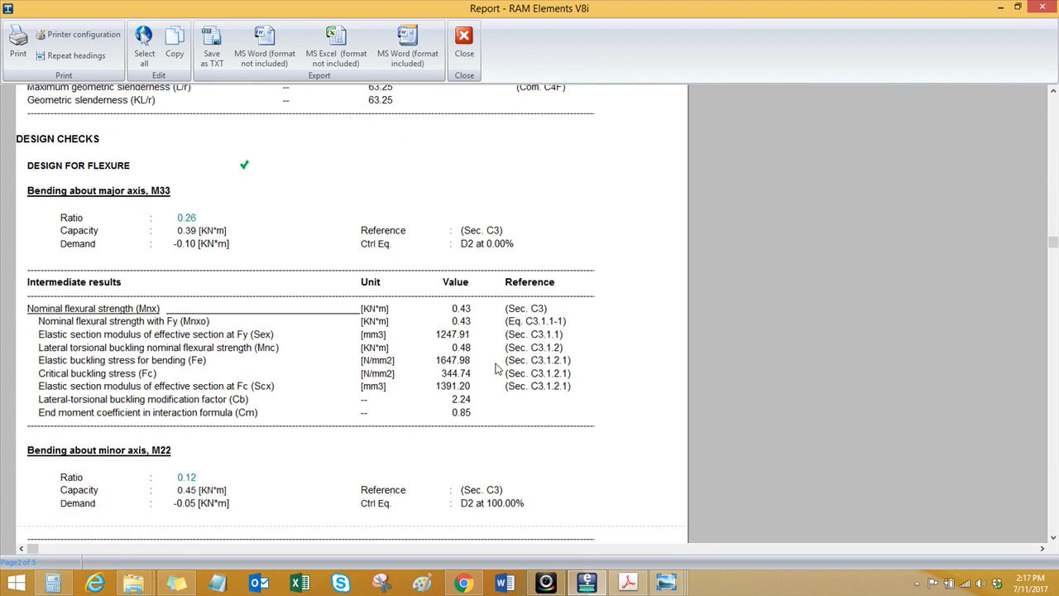
left_click(551, 311)
left_click(546, 326)
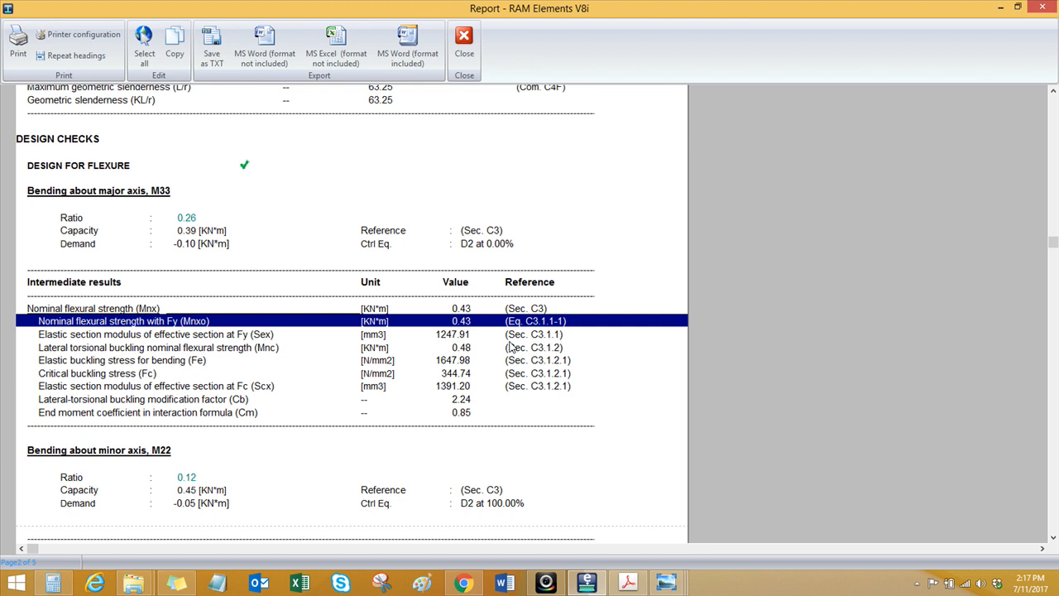
scroll(530, 314, "down", 8)
scroll(533, 353, "down", 16)
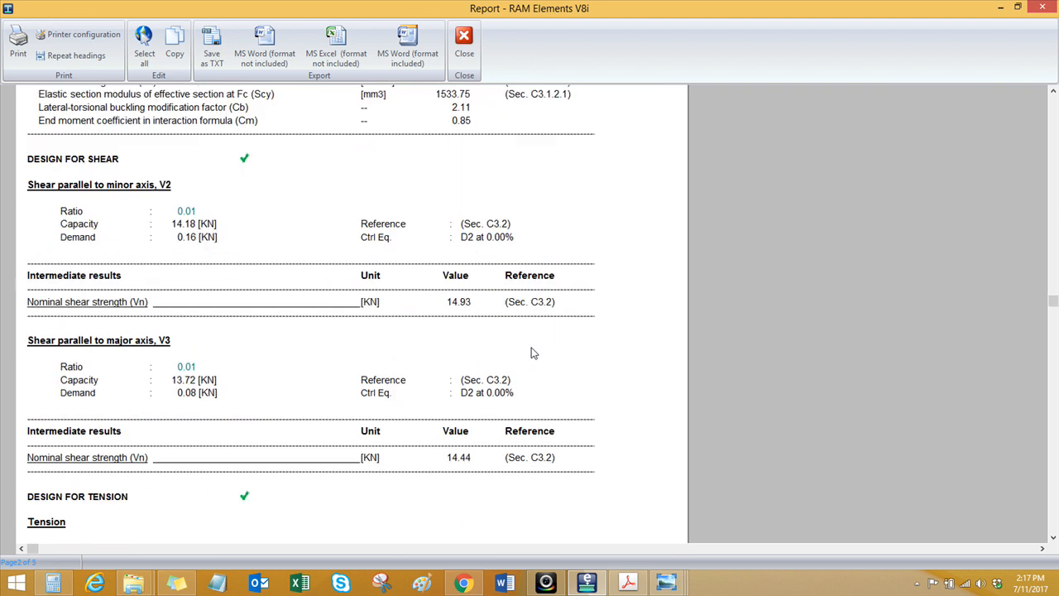
Step: Check the purlin's critical strength ratio and controlling equation at the end of the report, and close the report
left_click_drag(1053, 325, 1051, 496)
left_click(195, 339)
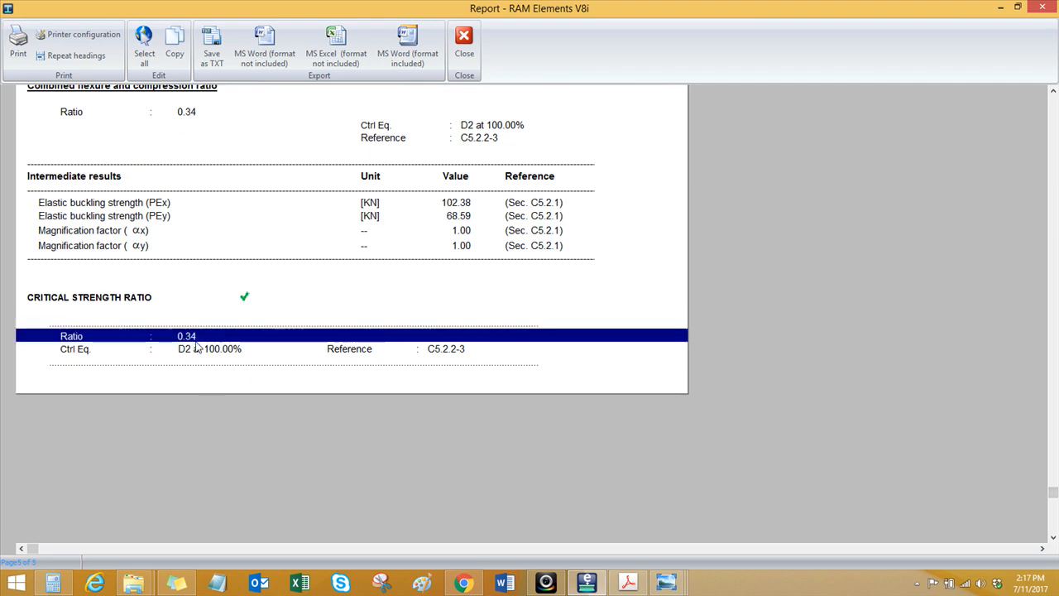
left_click(201, 349)
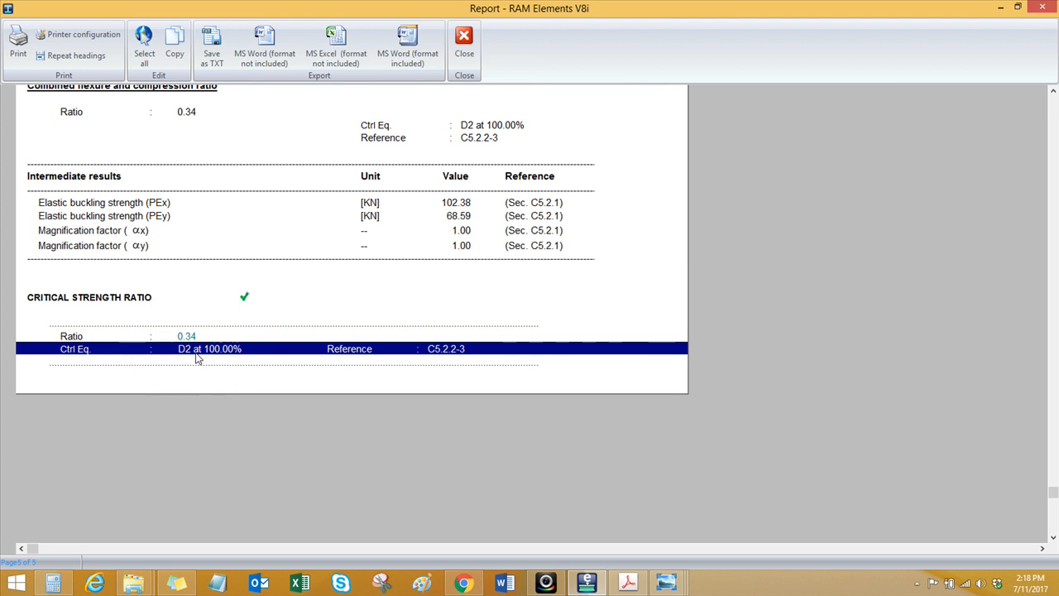
left_click(197, 338)
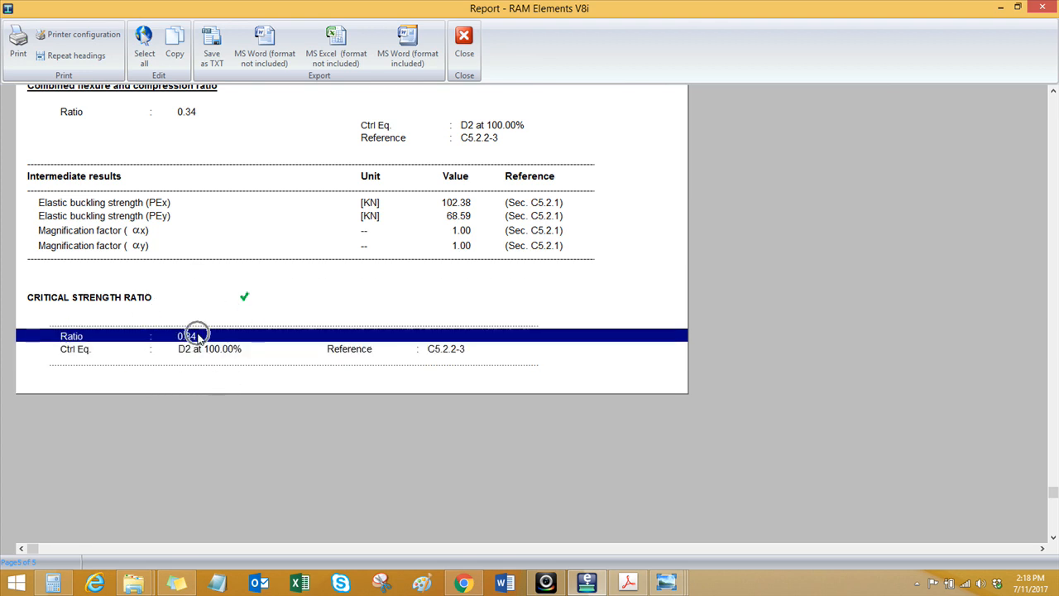
left_click(464, 48)
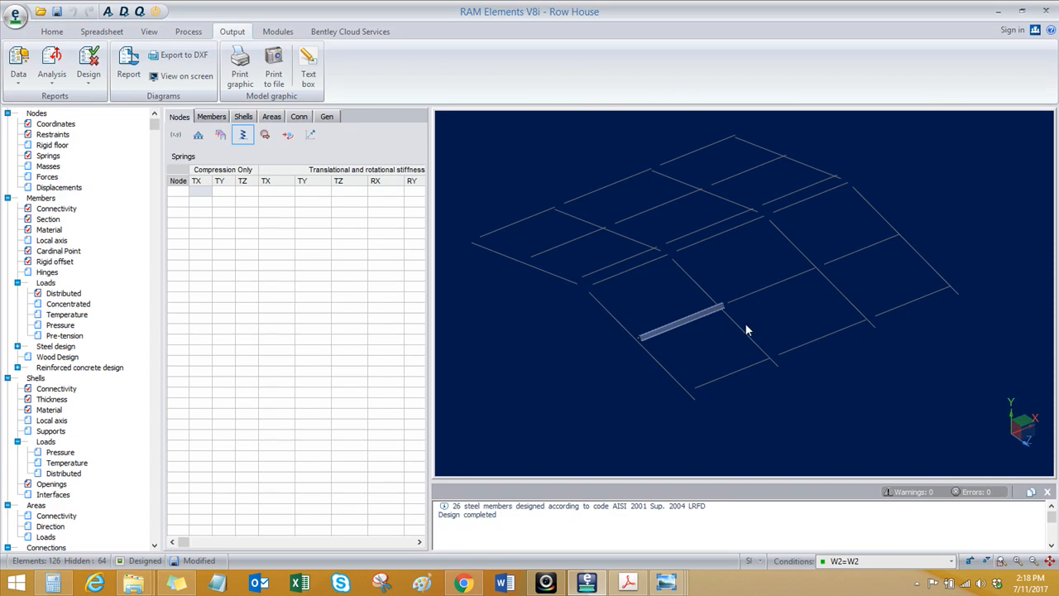
Step: Select a rafter on the near roof slope and generate its comprehensive individual Steel Code Check report
middle_click_drag(728, 344, 677, 346)
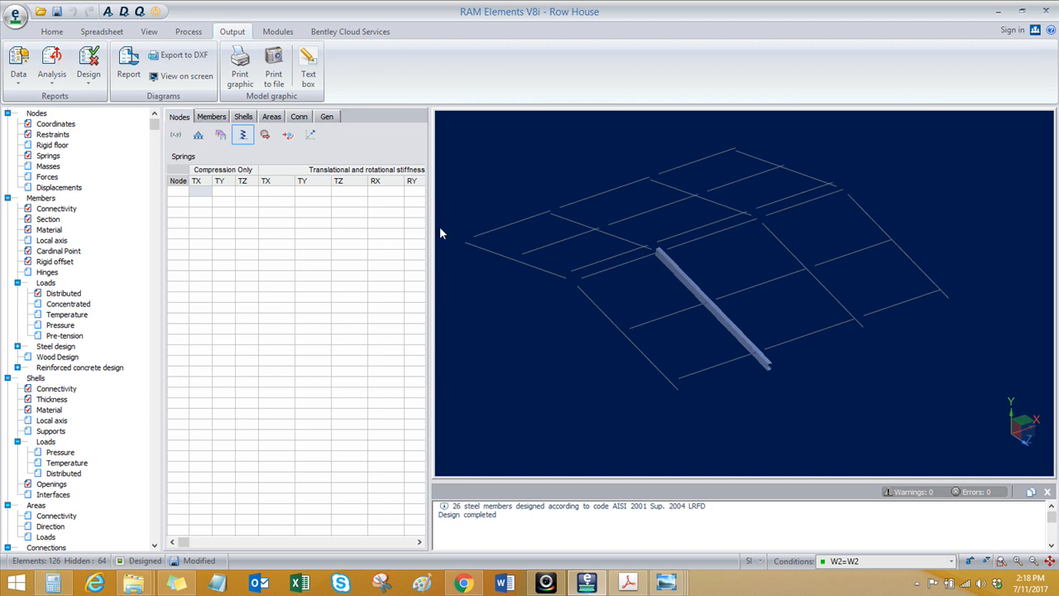
left_click(89, 73)
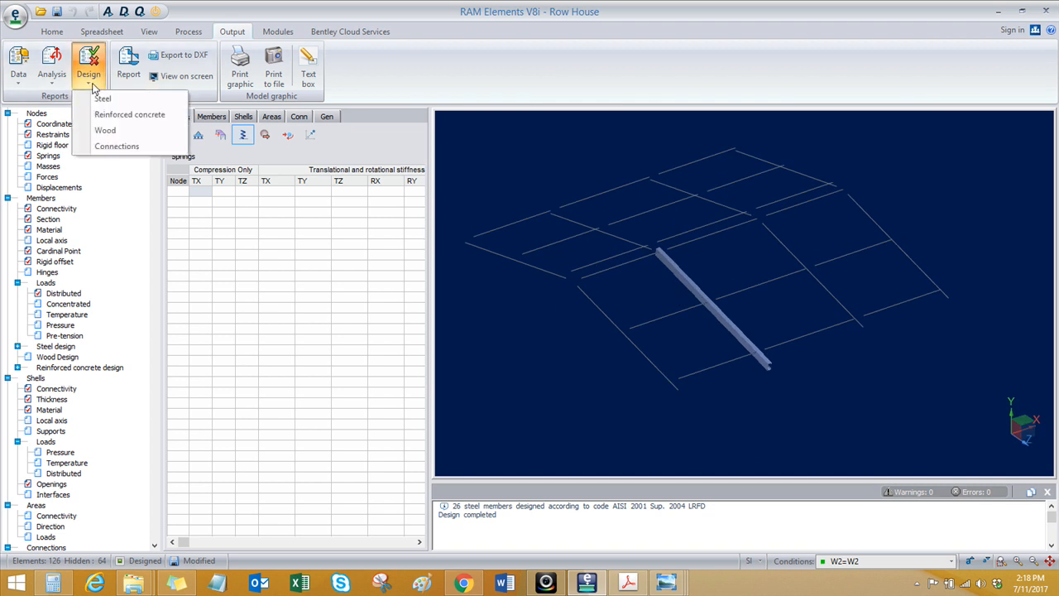
left_click(103, 100)
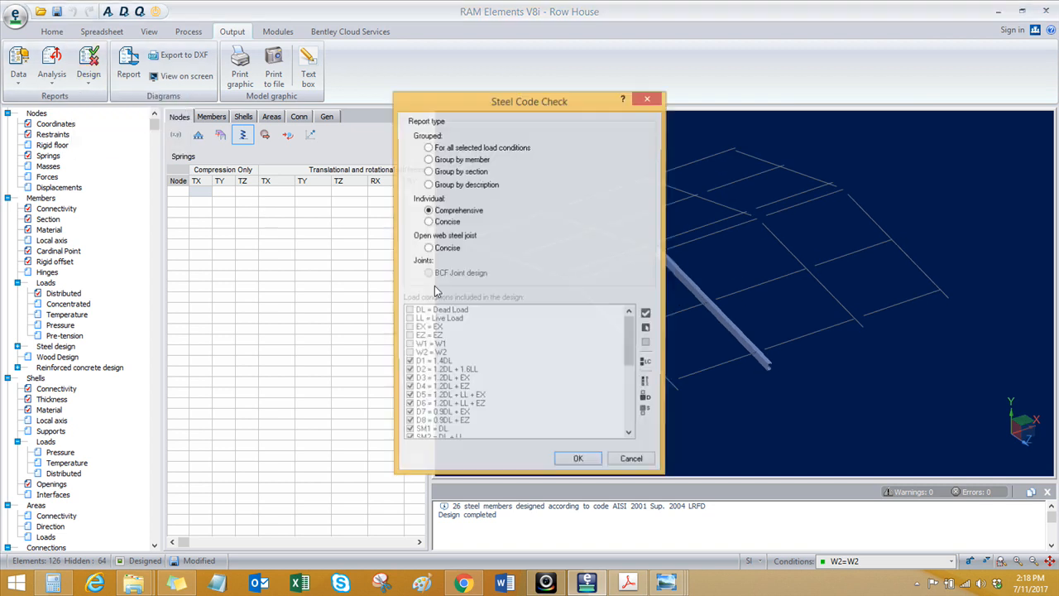
left_click(578, 461)
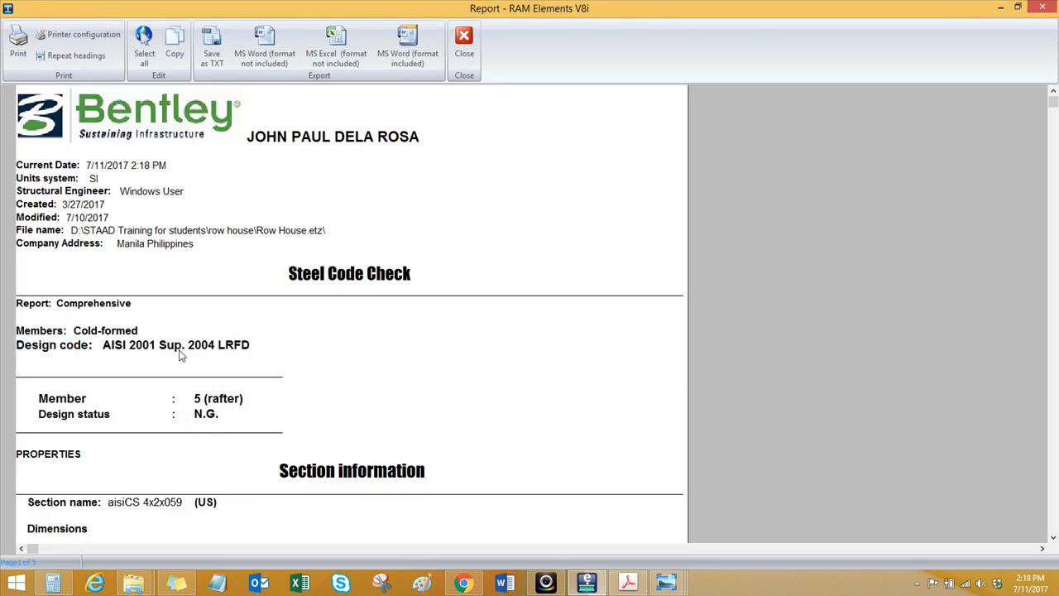
Step: Review the rafter's design status and section information in the report
left_click(209, 415)
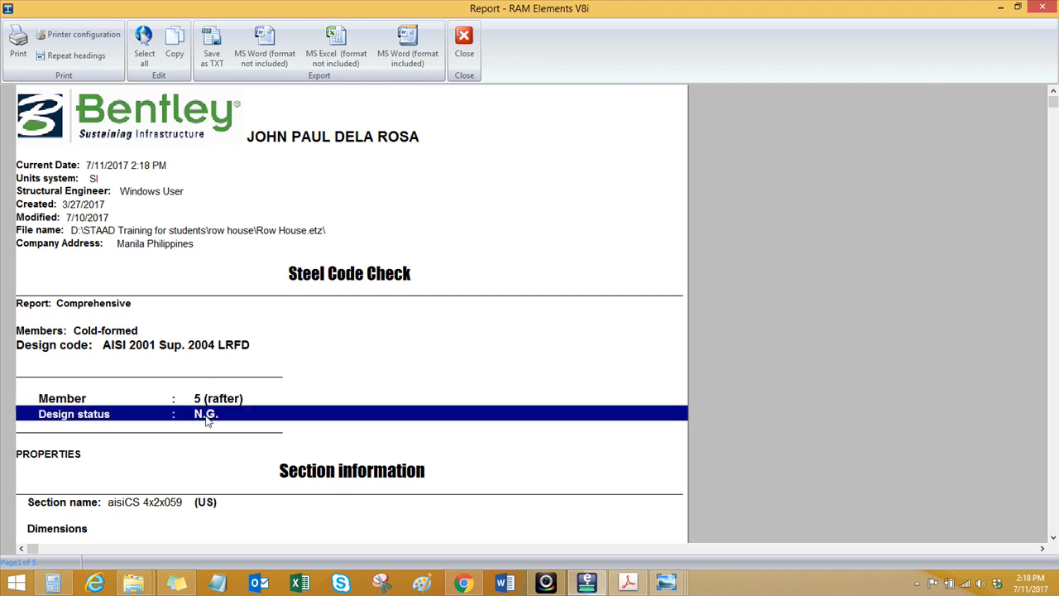
left_click(194, 430)
left_click(194, 431)
left_click(193, 430)
scroll(182, 431, "down", 5)
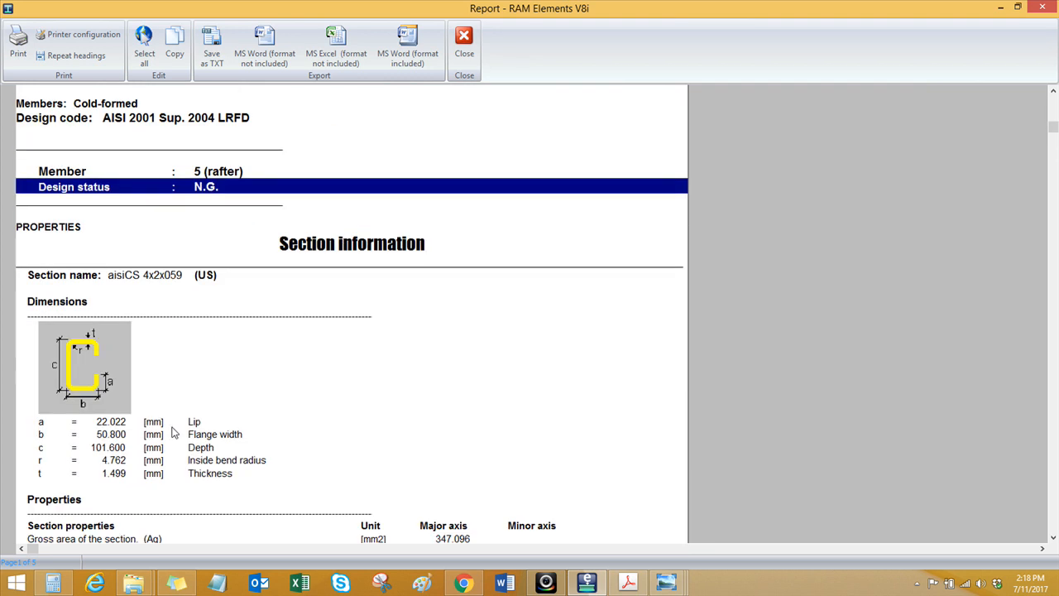
scroll(174, 430, "down", 3)
Step: Examine the rafter's interaction checks, including the combined bending and web crippling ratio
left_click_drag(1052, 171, 1025, 416)
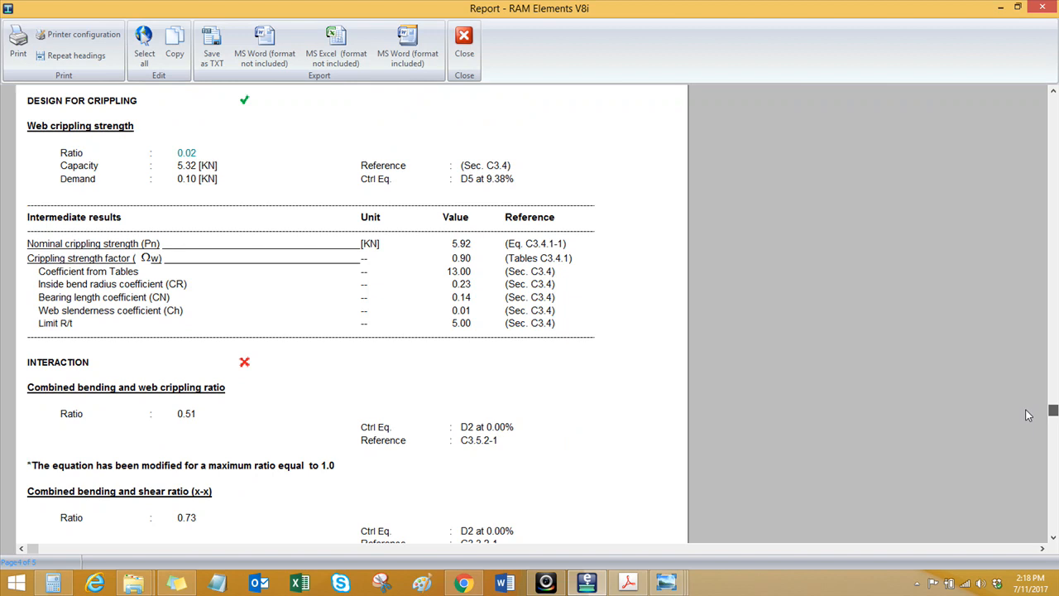
left_click(73, 365)
left_click(220, 401)
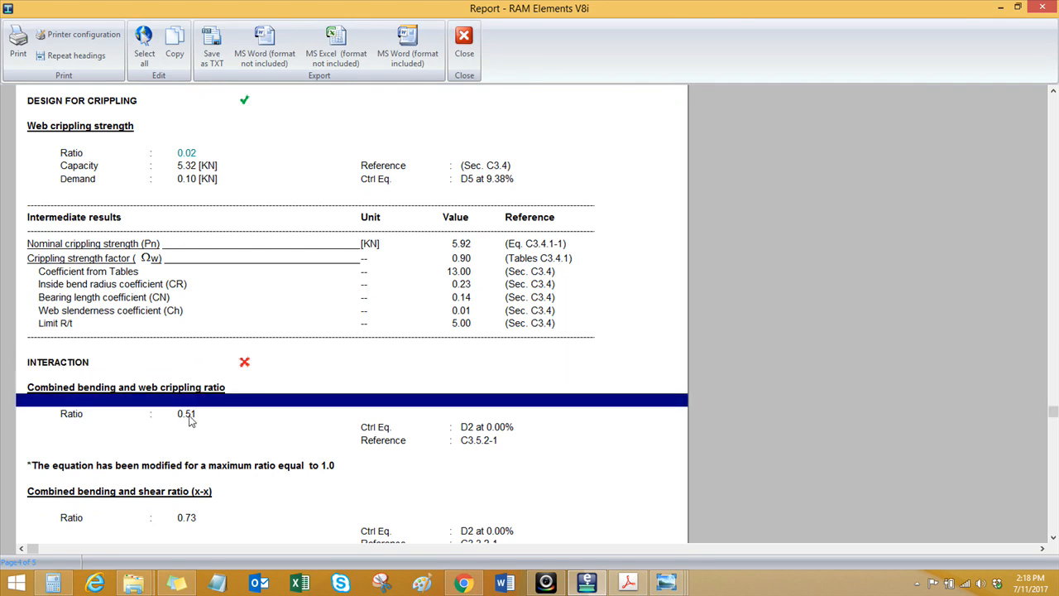
left_click(248, 366)
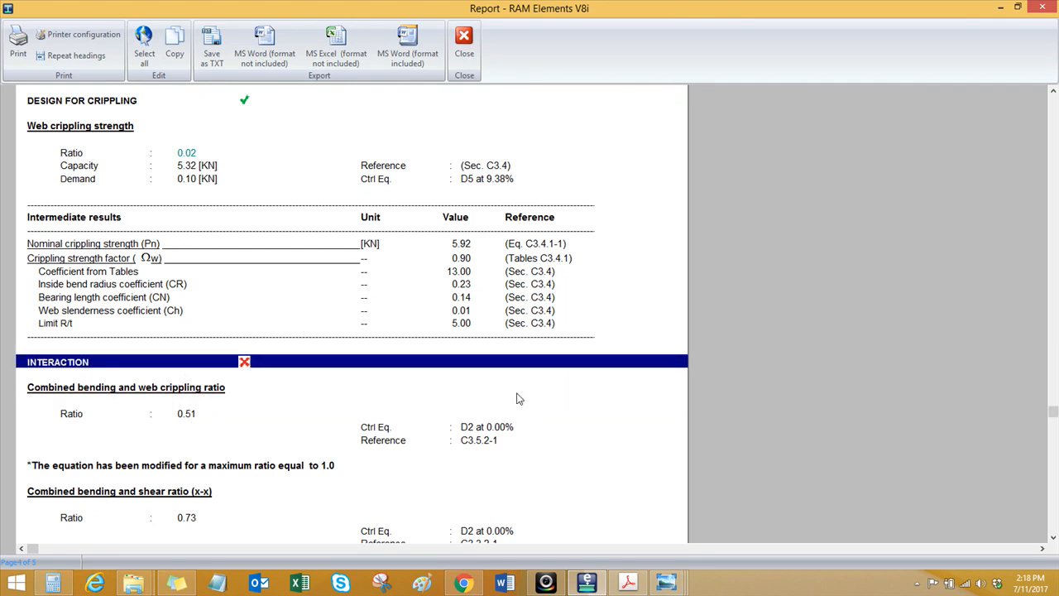
scroll(525, 401, "down", 1)
Step: Check the rafter's critical strength ratio and controlling equation, and return to the beginning of the report
left_click_drag(1052, 420, 1023, 495)
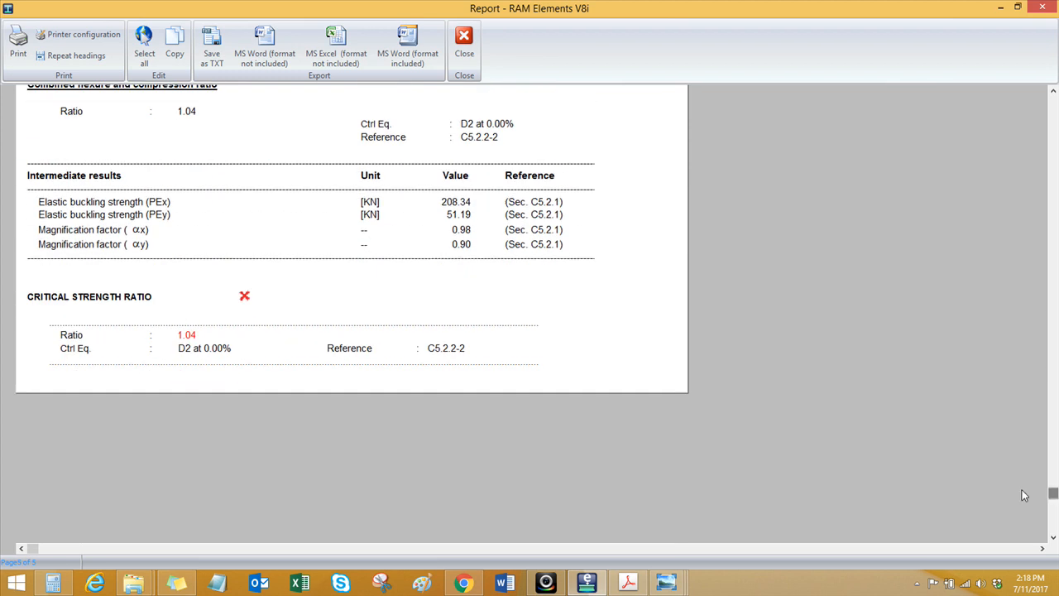
left_click(187, 340)
left_click(200, 351)
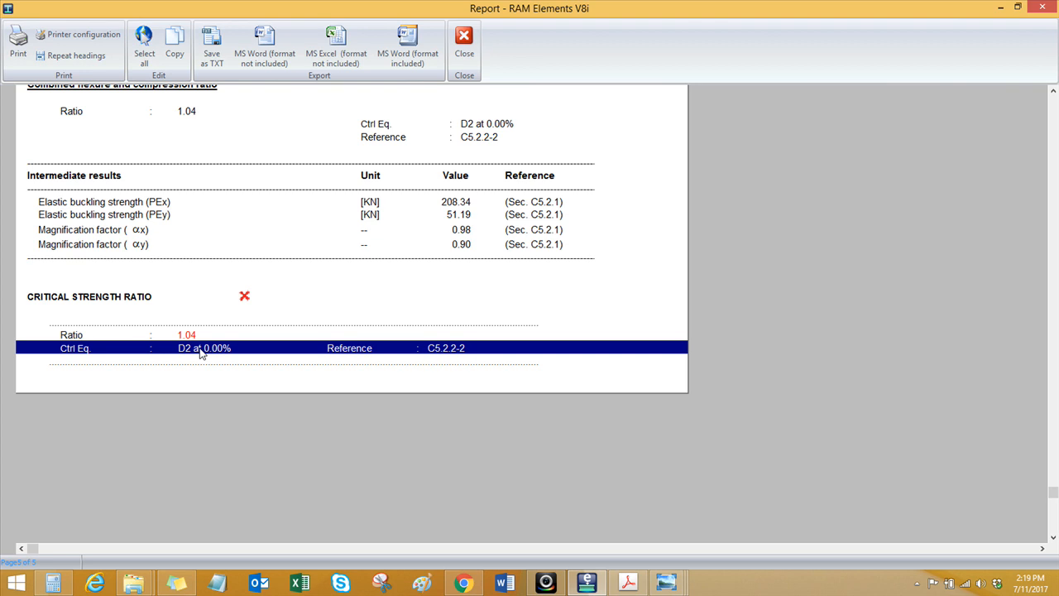
left_click(198, 335)
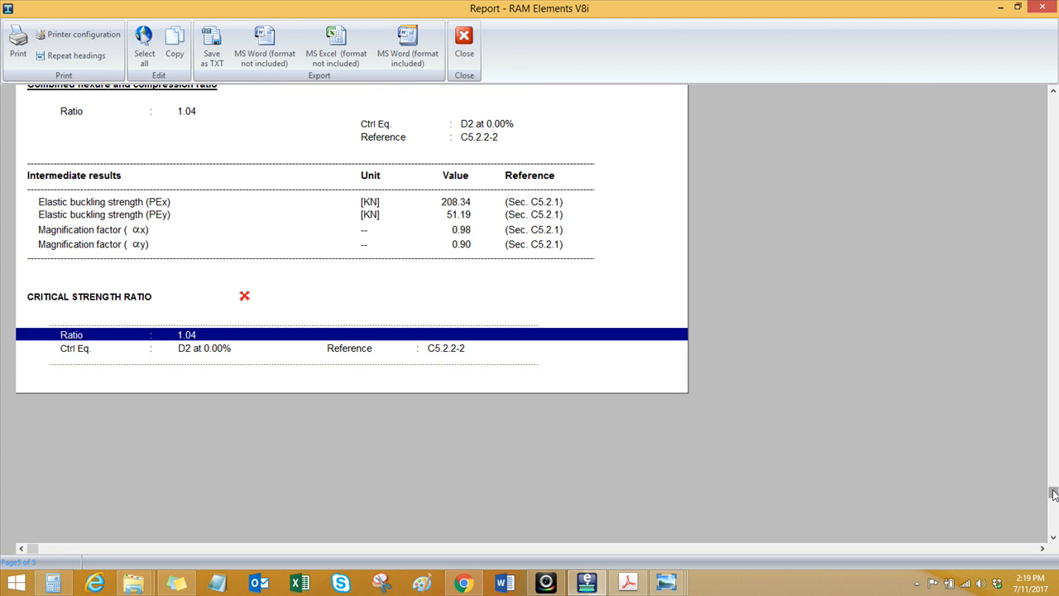
left_click_drag(1053, 494, 1053, 101)
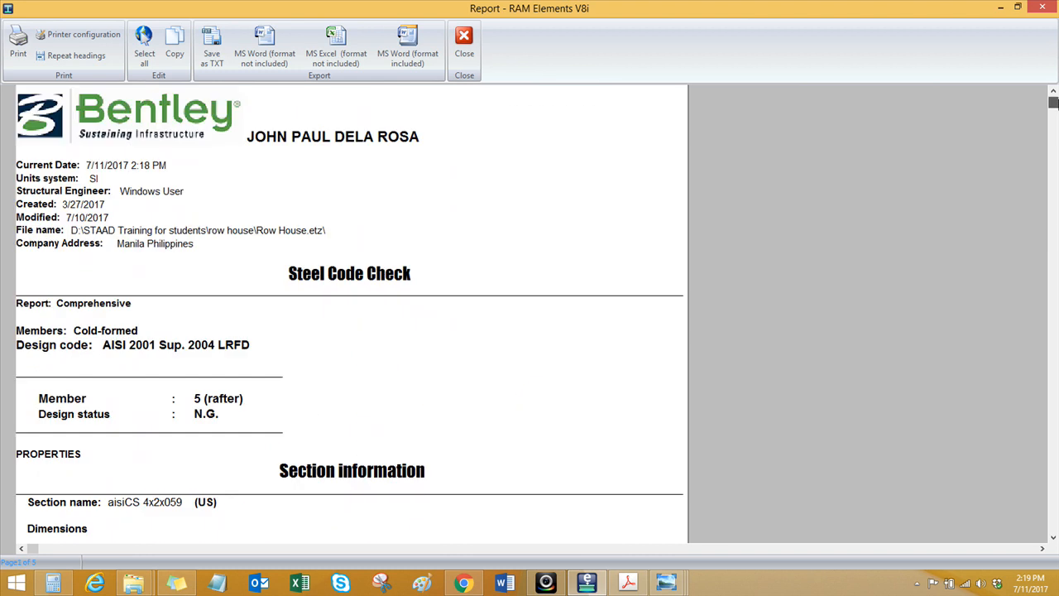
Step: Close the rafter report, then redisplay and select all elements of the row house model
left_click(464, 43)
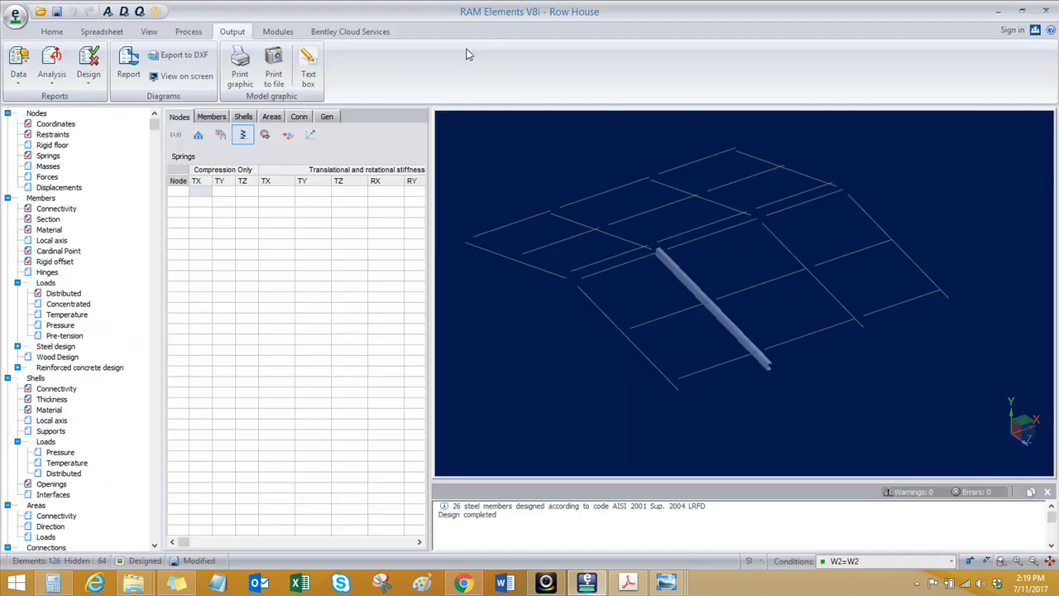
left_click(539, 375)
scroll(542, 372, "down", 2)
middle_click_drag(543, 371, 561, 371)
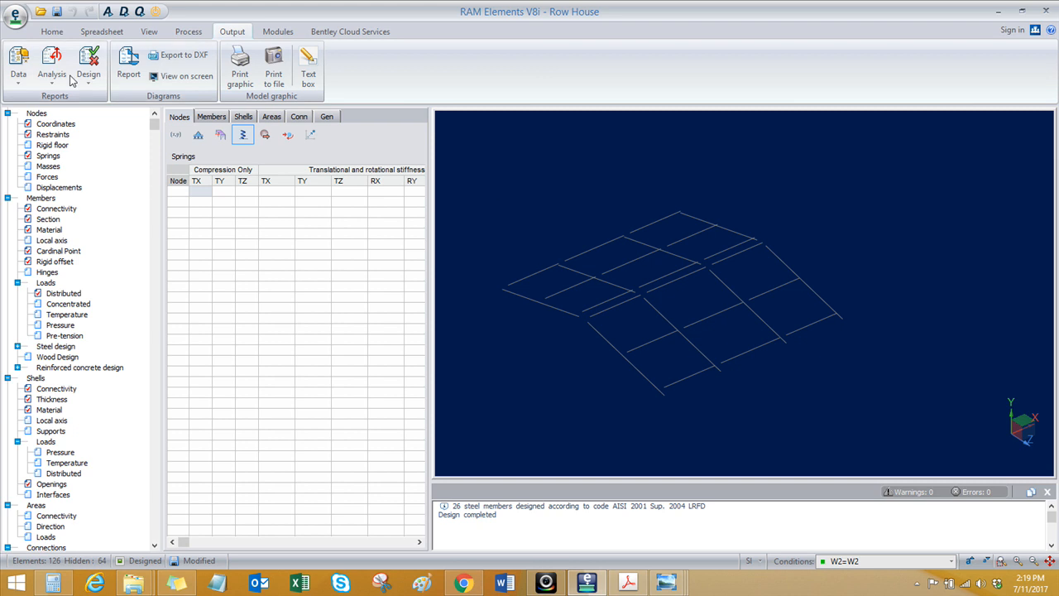
left_click(52, 31)
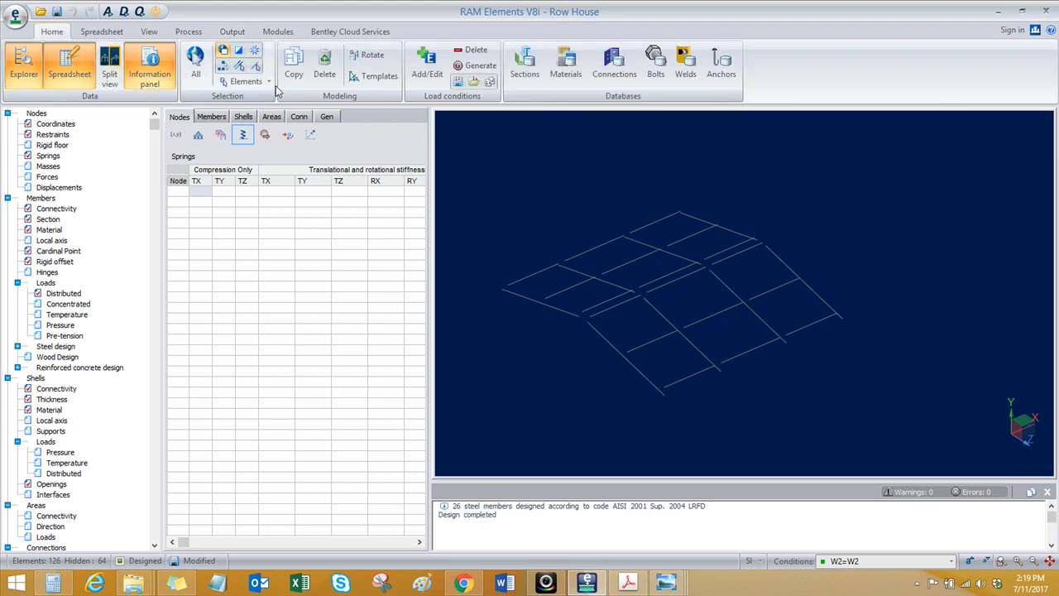
left_click(224, 52)
scroll(539, 242, "down", 1)
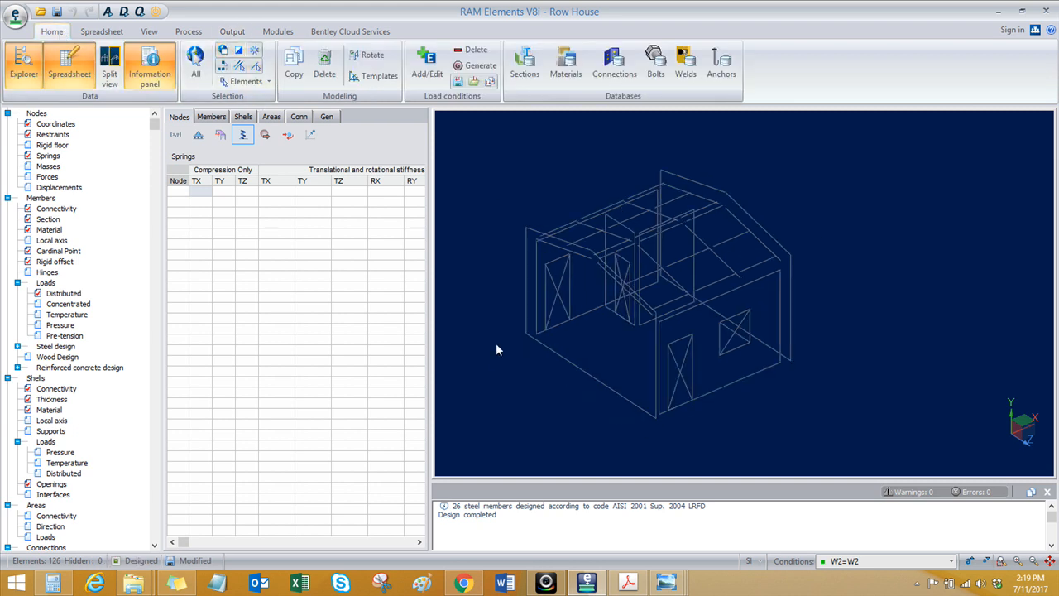
middle_click_drag(496, 350, 497, 353)
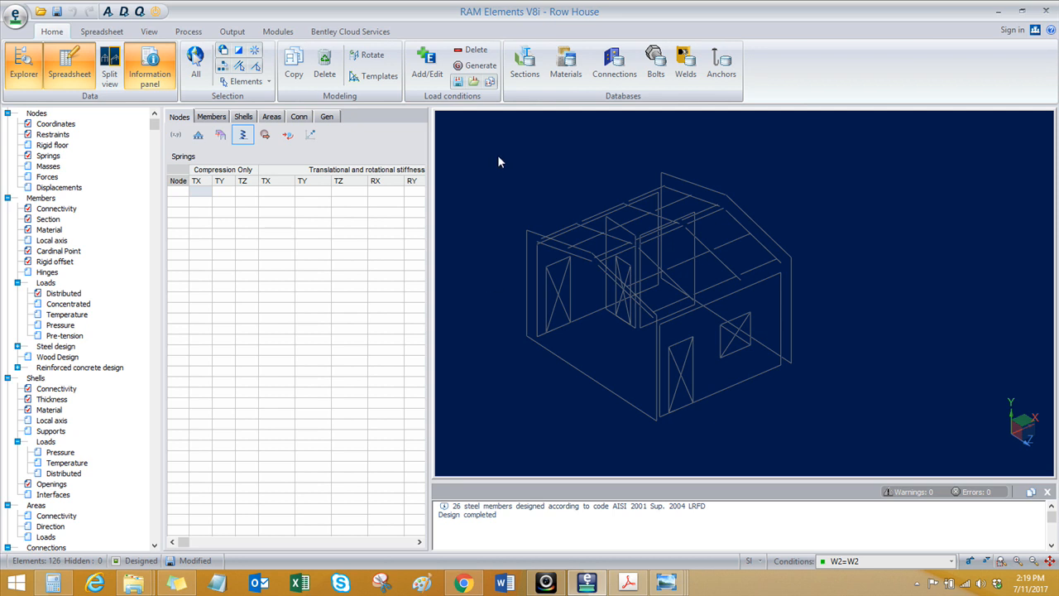
left_click_drag(488, 147, 861, 452)
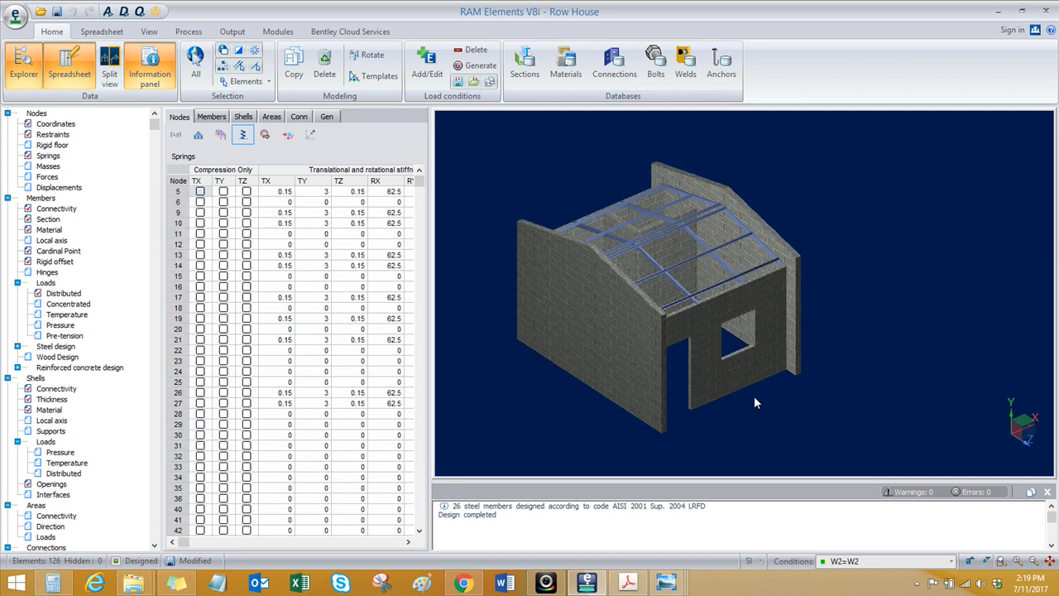
scroll(670, 357, "up", 1)
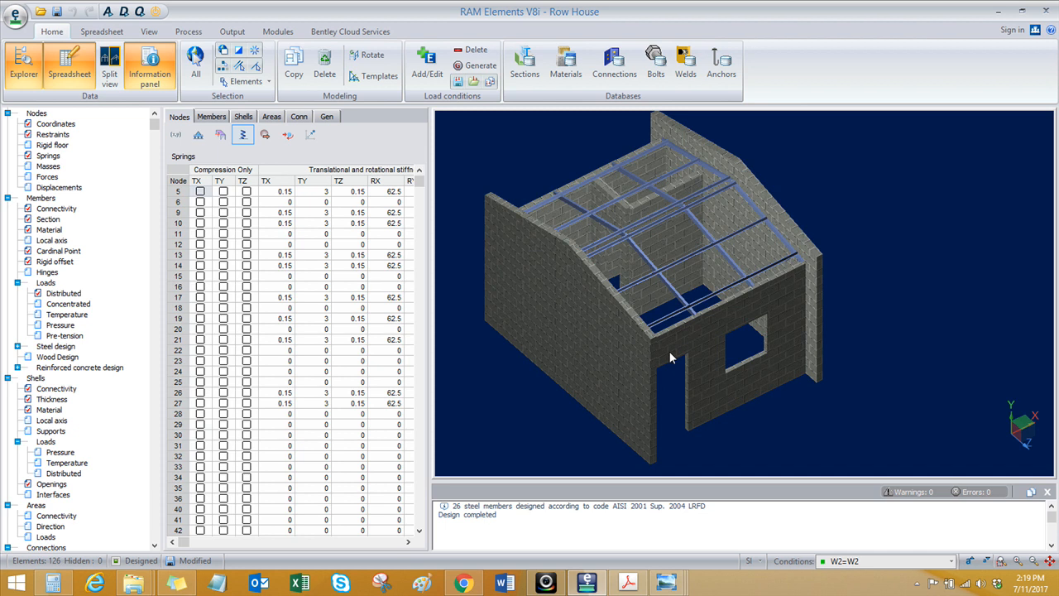
Step: Assign a masonry wall design to the front wall containing the door and window openings
left_click(707, 403)
left_click(767, 424)
left_click(727, 398)
middle_click_drag(725, 396, 723, 367)
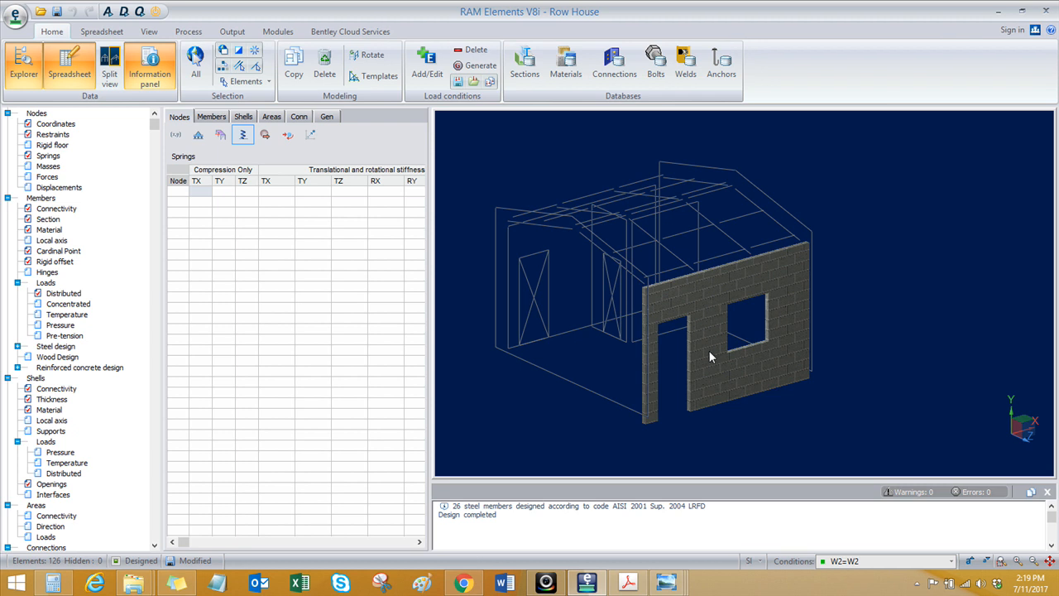
middle_click_drag(683, 335, 685, 341)
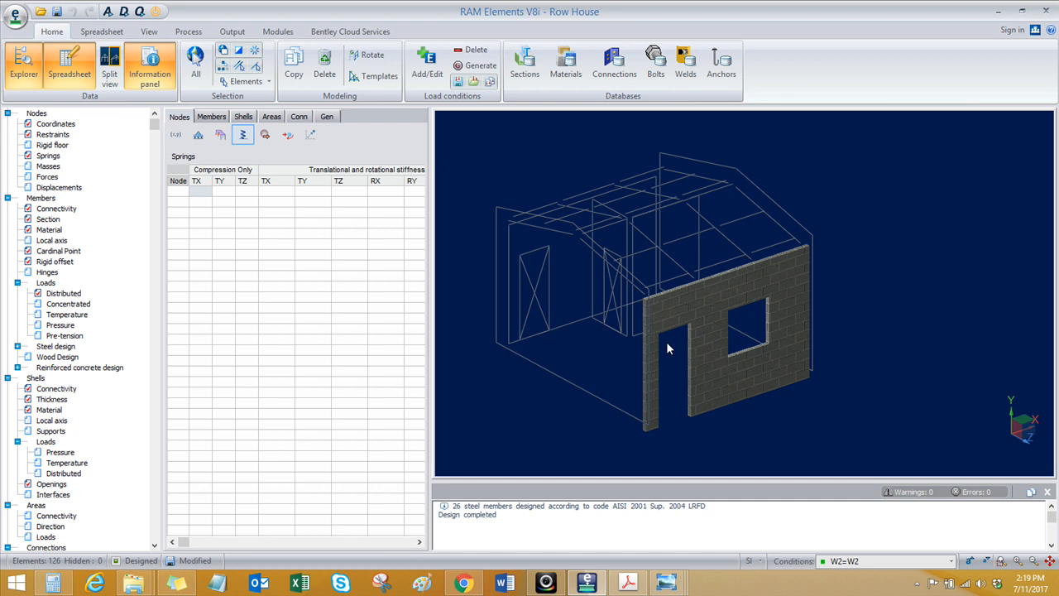
left_click(278, 33)
left_click(201, 55)
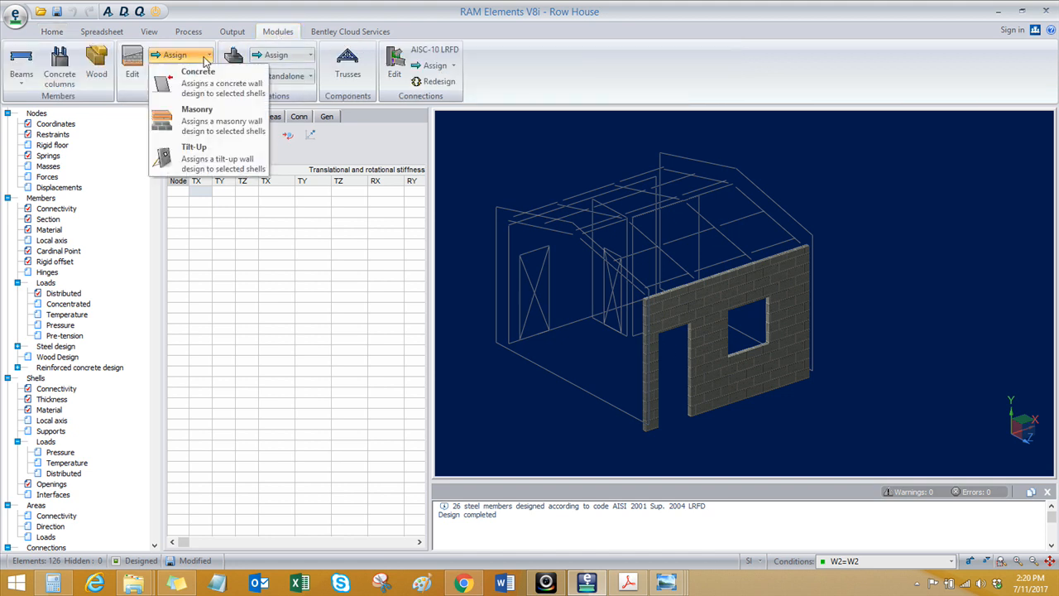
left_click(202, 132)
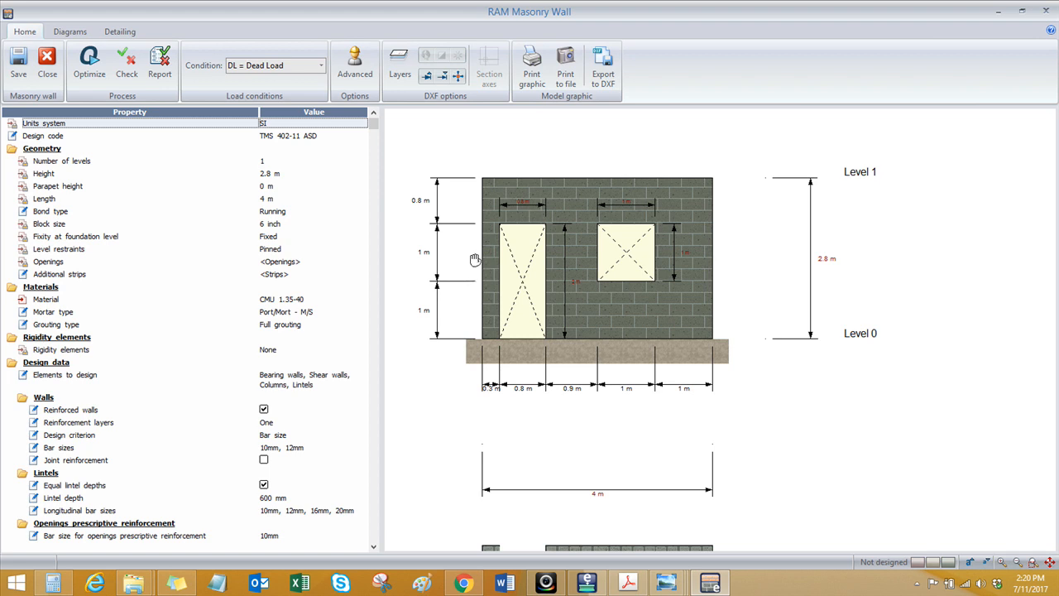
Step: Enlarge the dimension text on the wall elevation and review the wall's geometry
left_click_drag(474, 259, 476, 259)
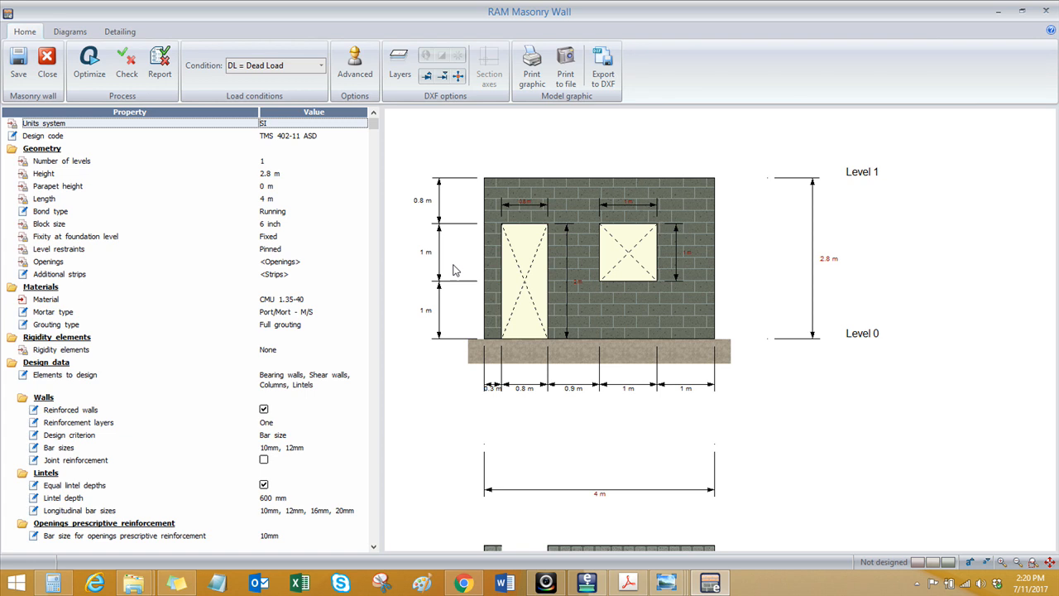
left_click(969, 561)
left_click_drag(791, 420, 803, 404)
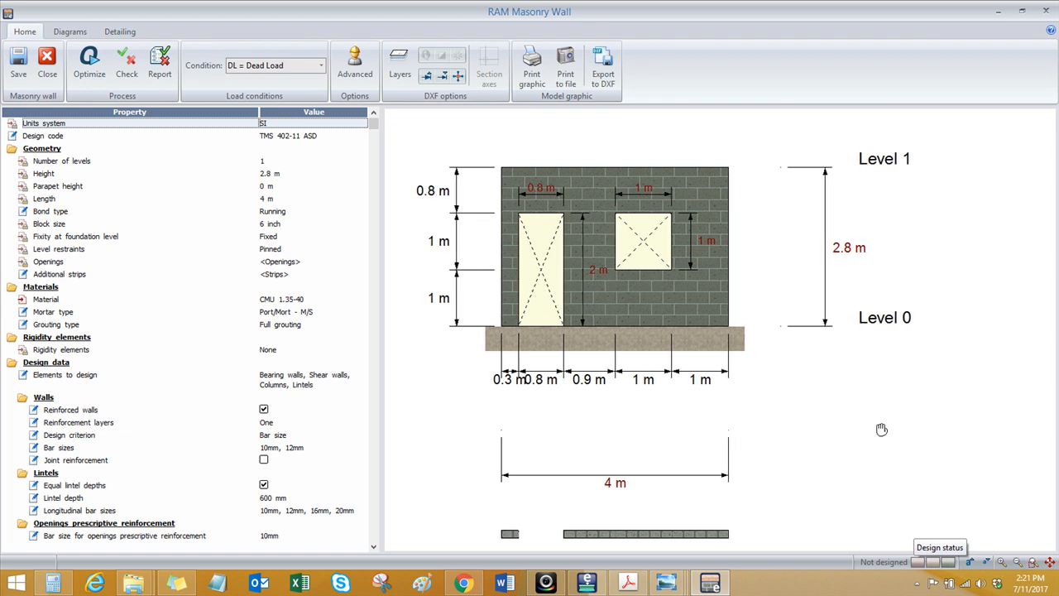
middle_click_drag(849, 434, 845, 404)
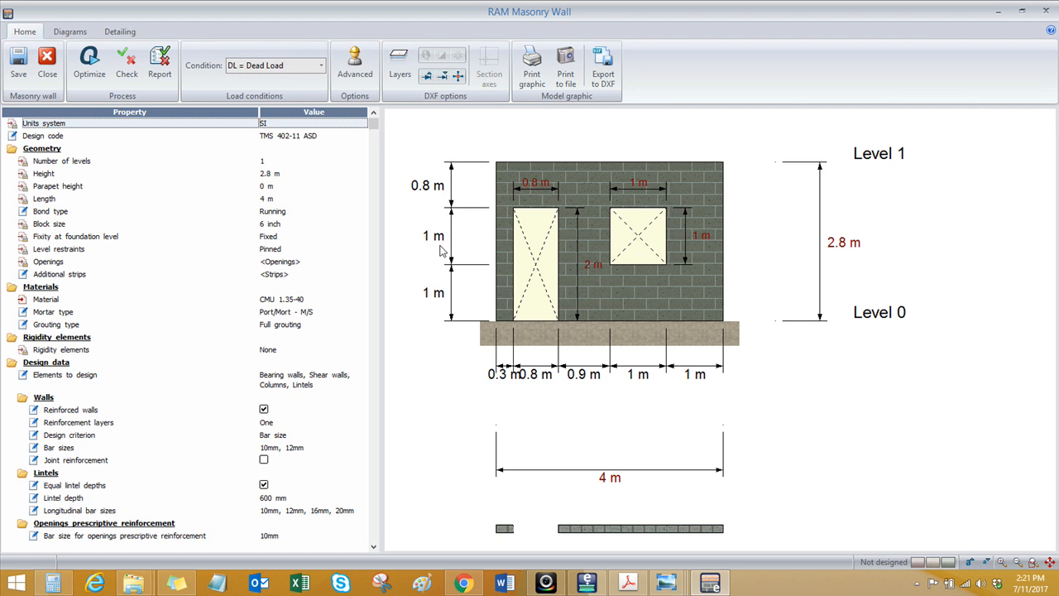
Step: Optimize the front wall's reinforcement and view the generated detailing
left_click(80, 34)
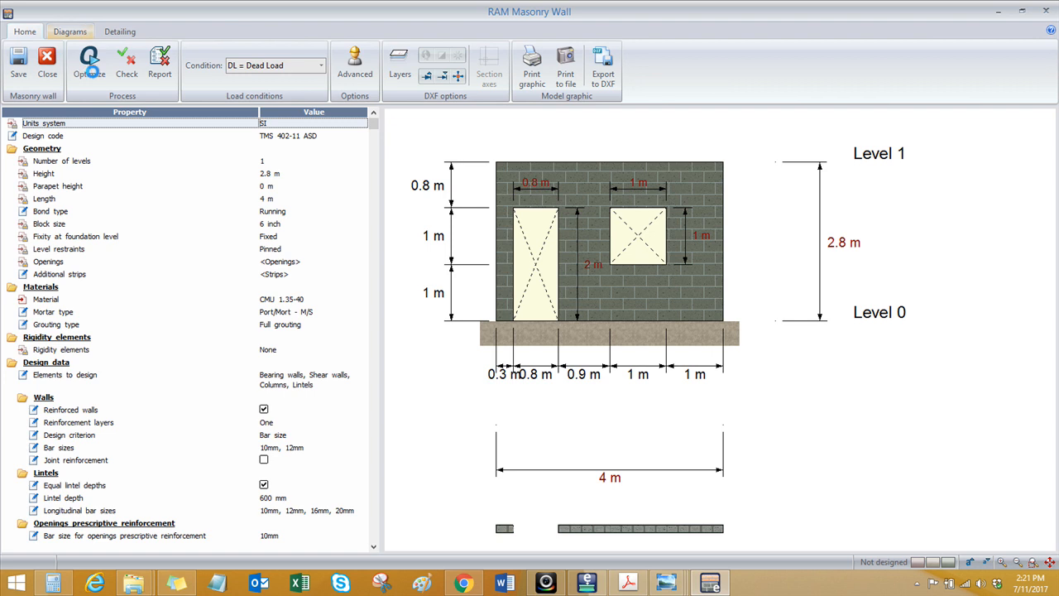
left_click(120, 31)
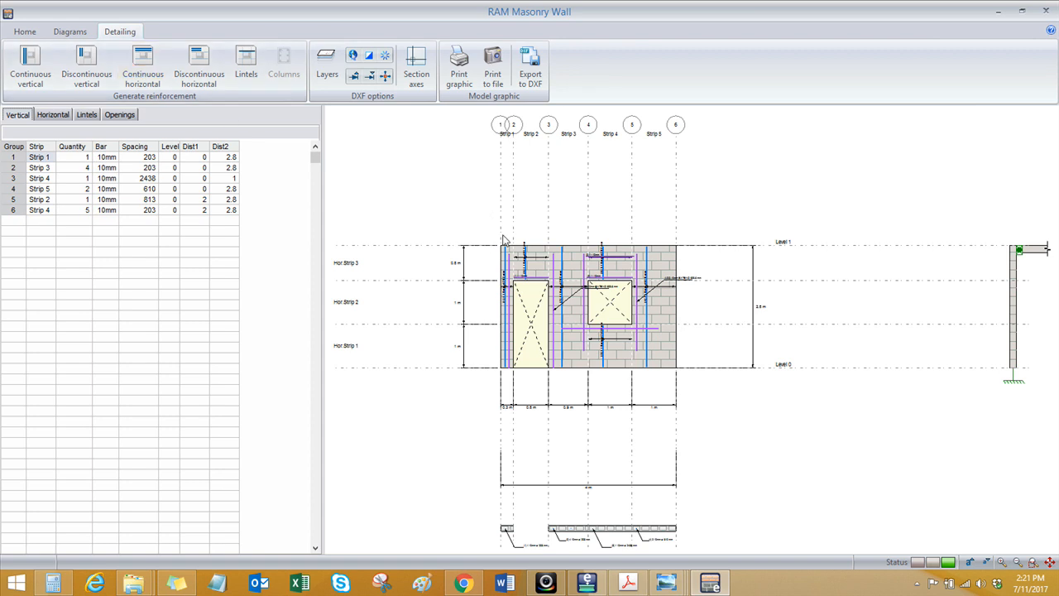
left_click(26, 32)
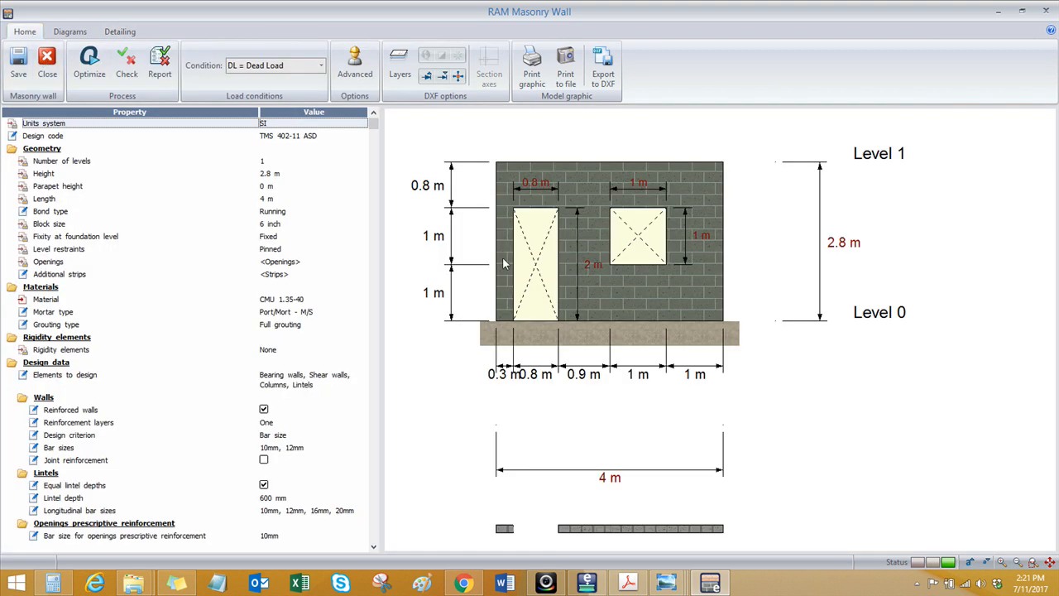
Step: Optimize the wall design again, accepting the loss of the existing reinforcement data
middle_click_drag(501, 257, 517, 331)
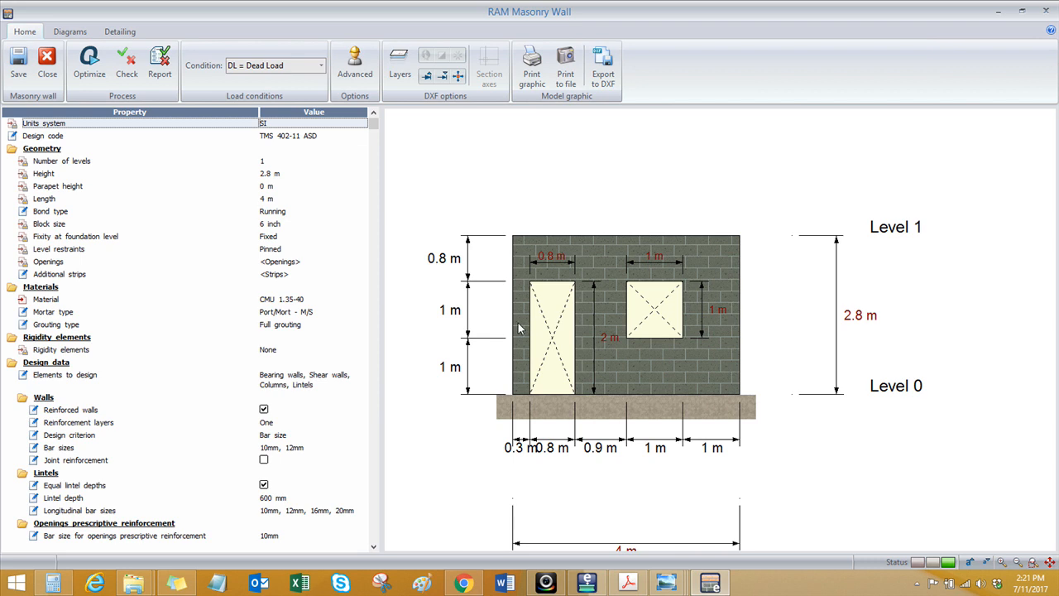
middle_click_drag(521, 310, 522, 306)
left_click(82, 72)
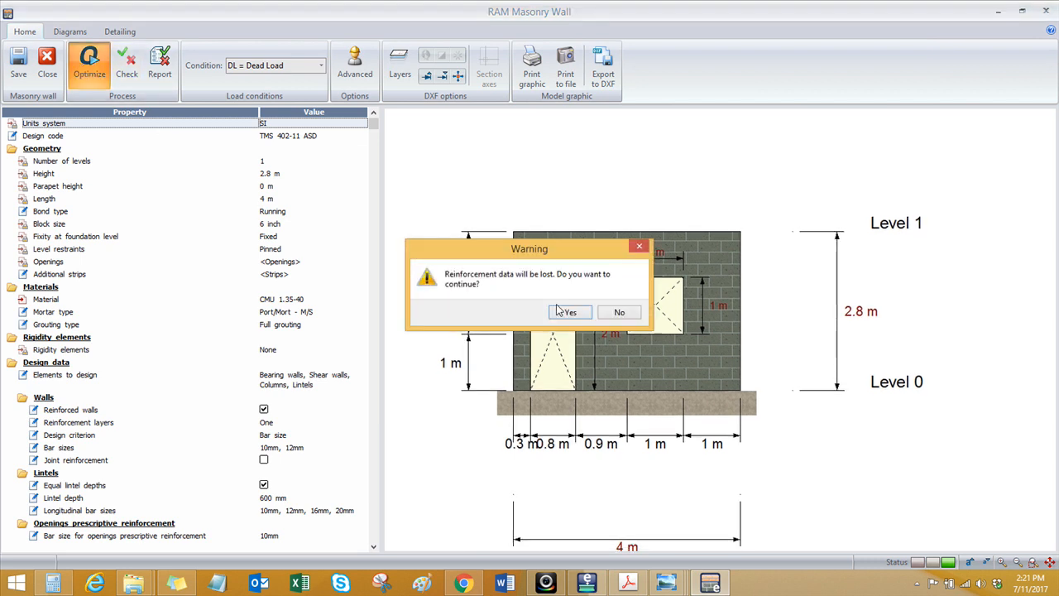
left_click(569, 313)
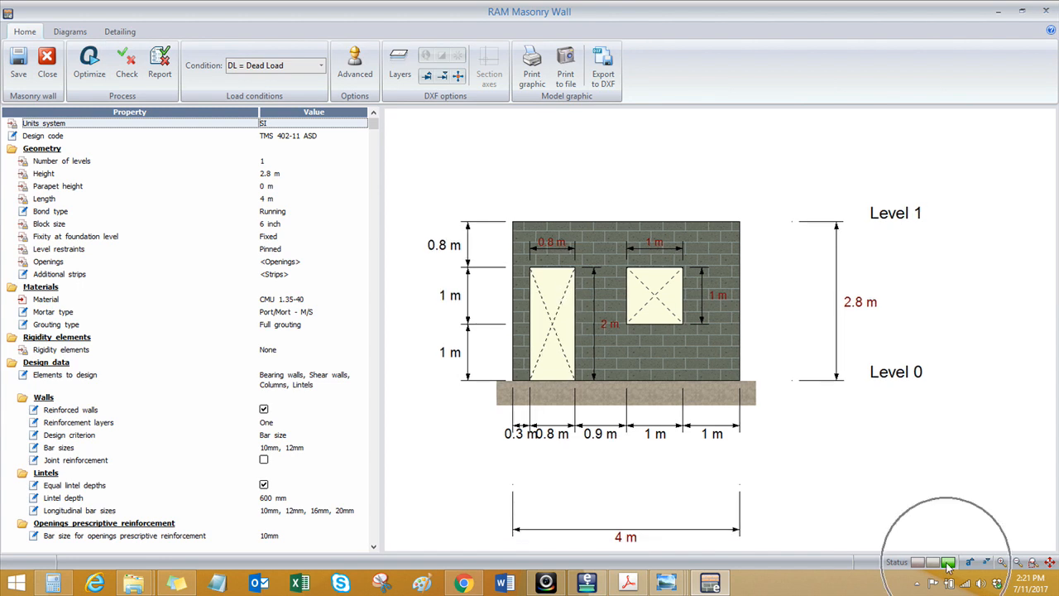
left_click(739, 494)
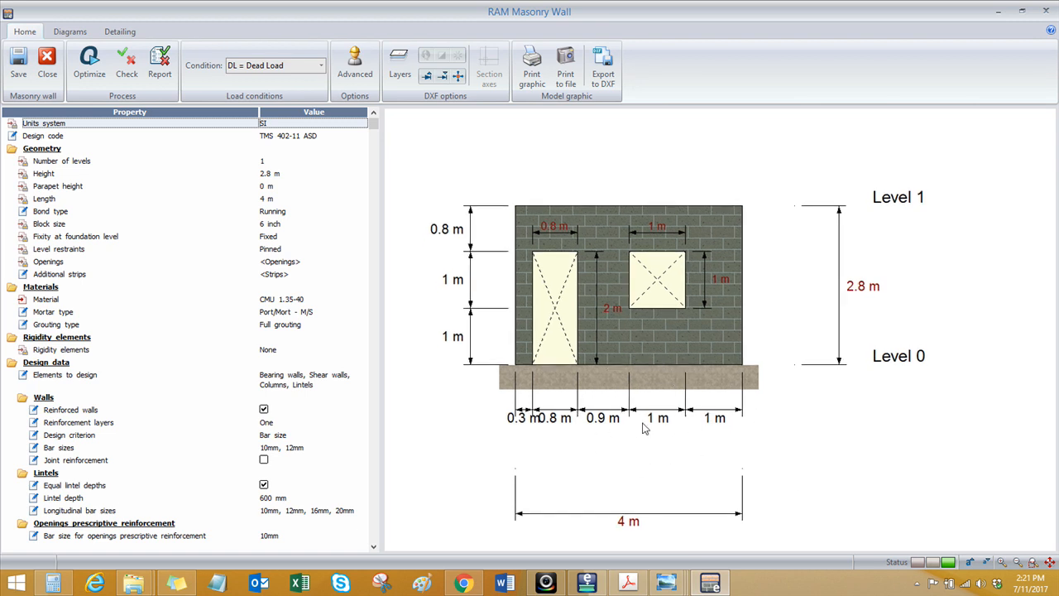
left_click_drag(596, 277, 591, 274)
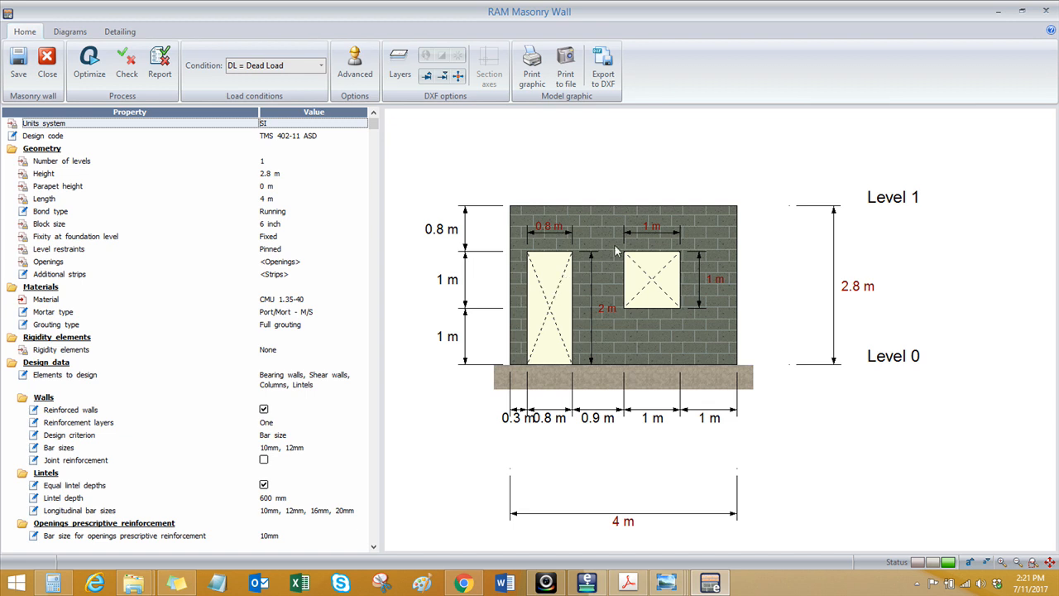
left_click(593, 252)
left_click(593, 252)
key("ctrl")
key("ctrl")
key("ctrl")
key("ctrl")
key("ctrl")
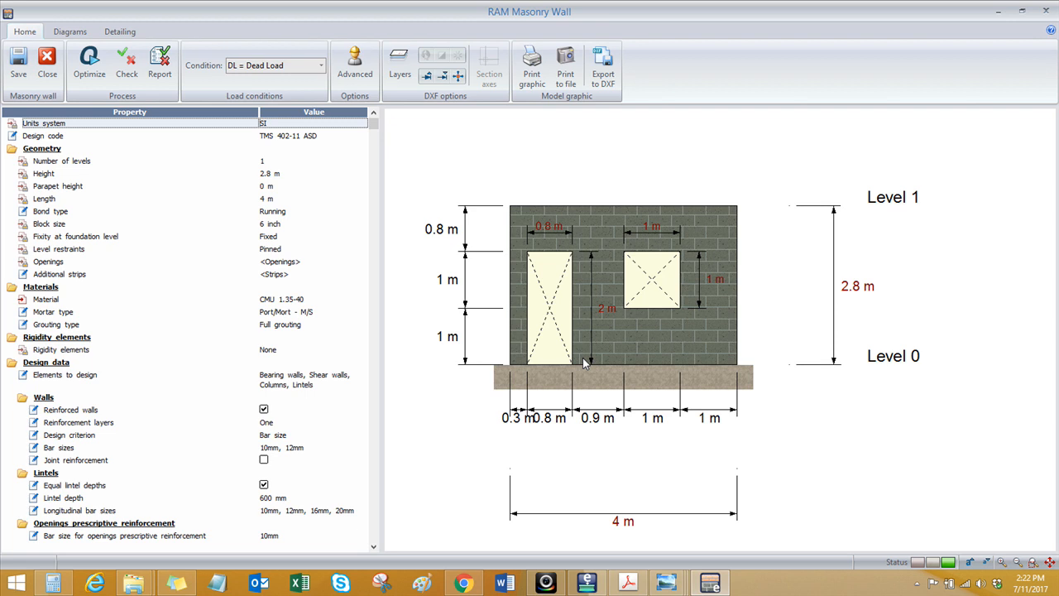
middle_click_drag(556, 355, 546, 348)
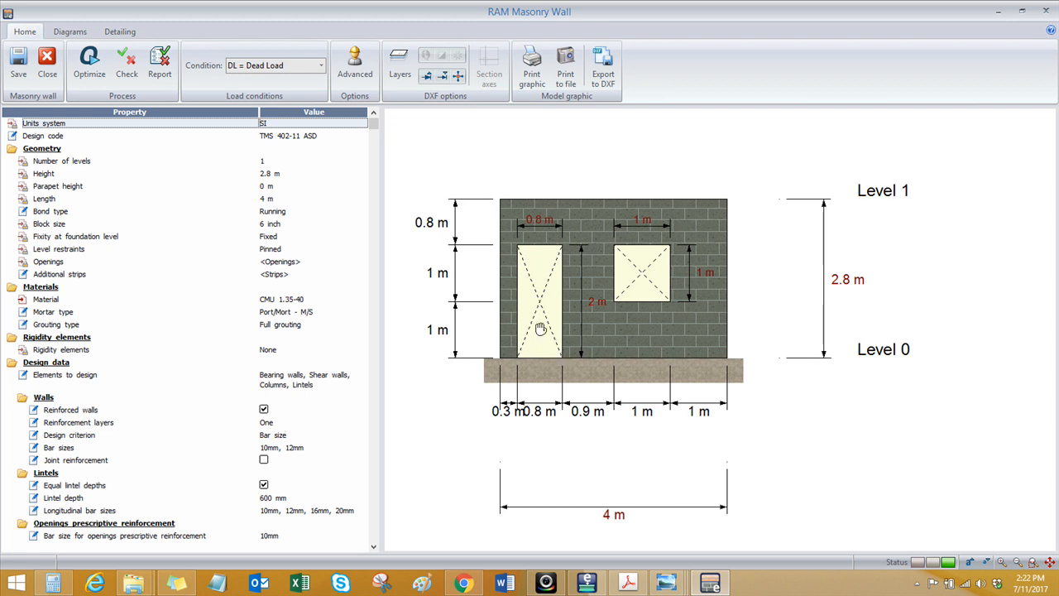
scroll(532, 301, "up", 1)
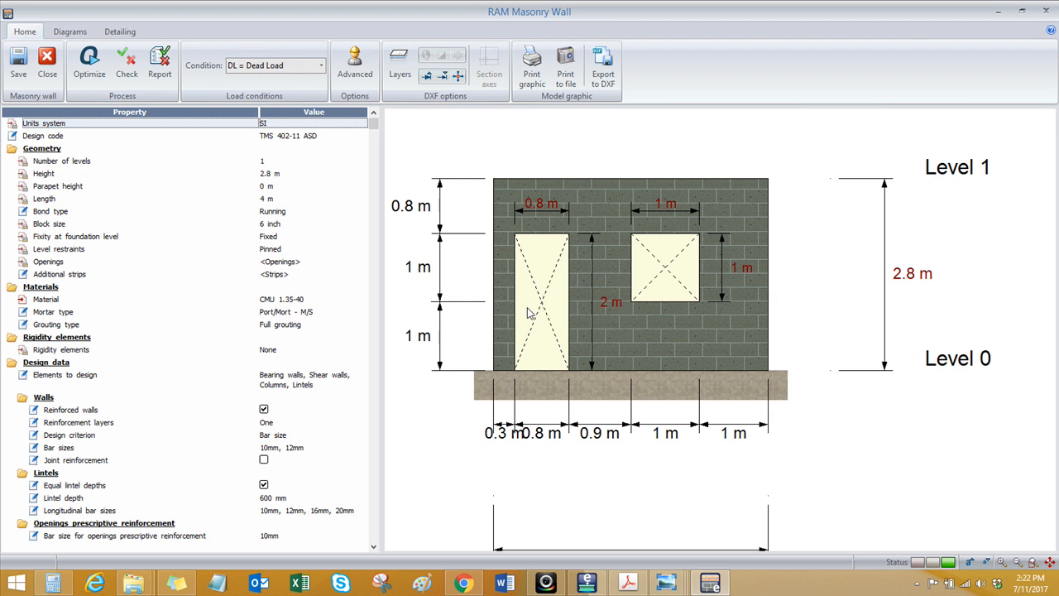
middle_click_drag(534, 289, 540, 278)
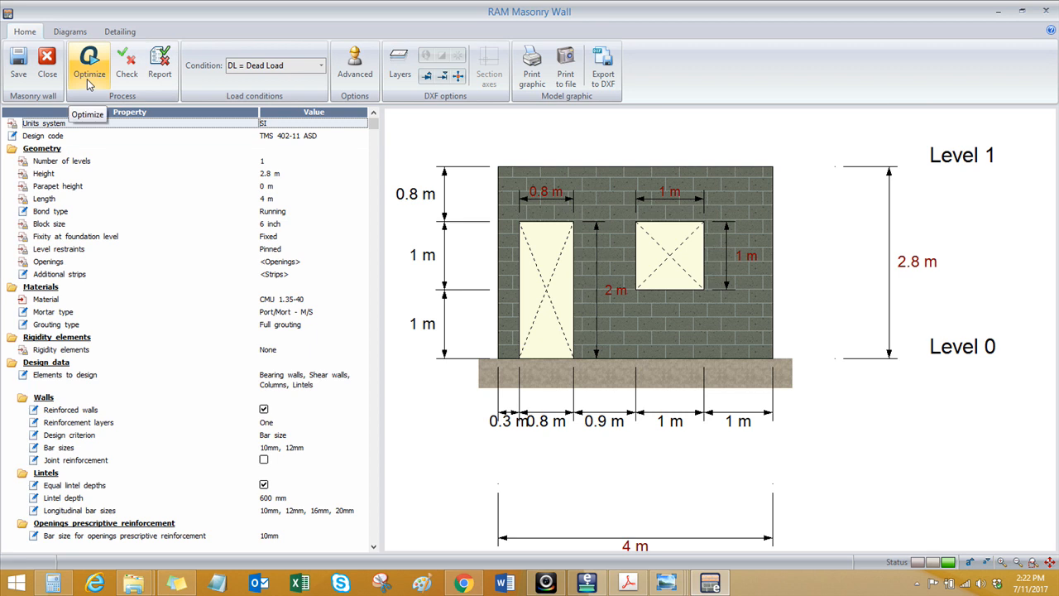
Step: Examine the detailing of the vertical strip bars and the additional reinforcement around the door and window openings
left_click(120, 31)
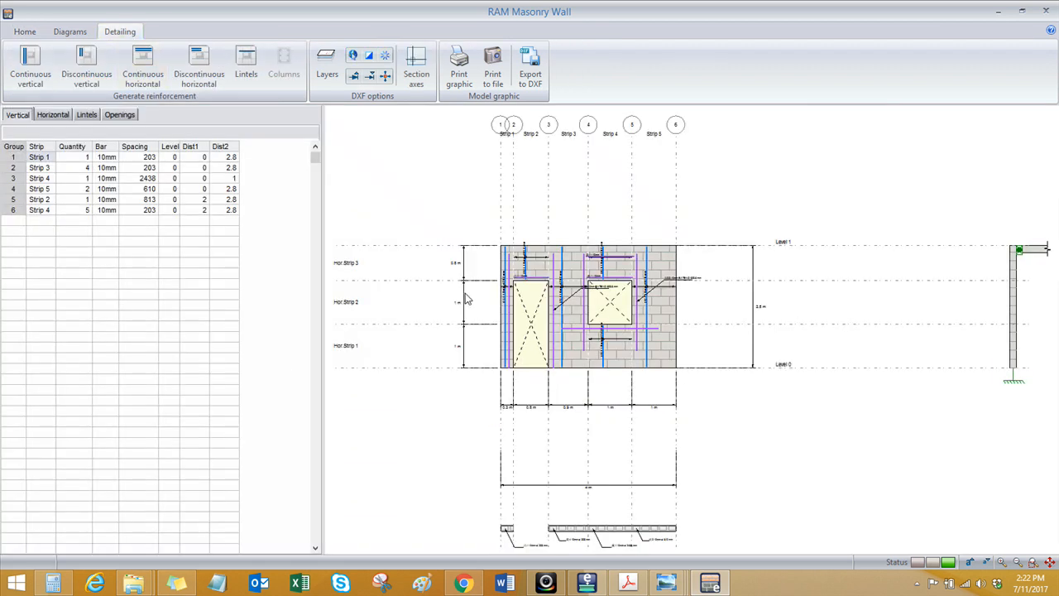
scroll(511, 287, "up", 5)
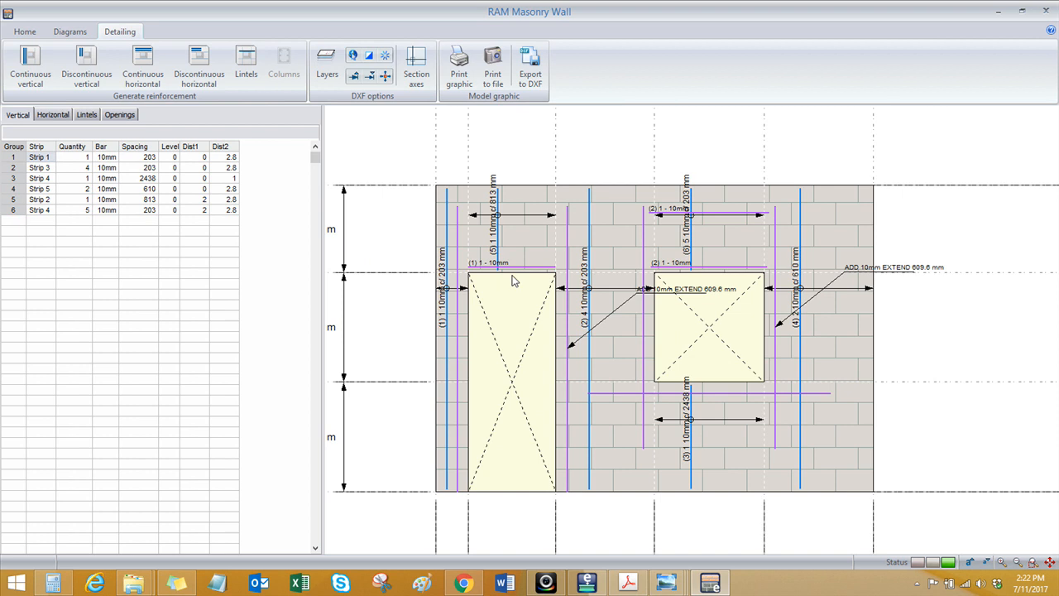
middle_click_drag(511, 269, 494, 248)
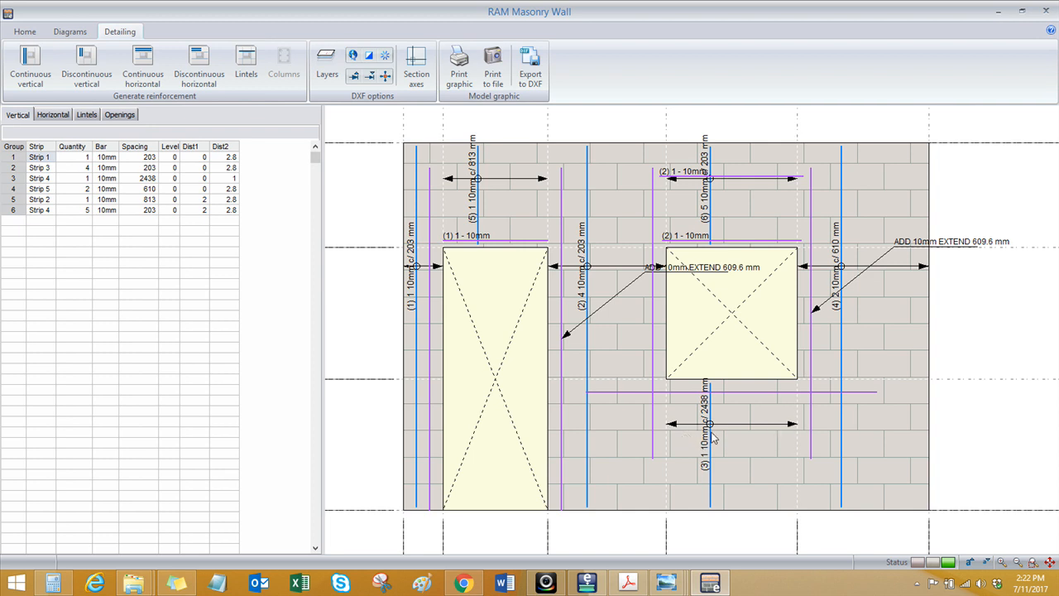
left_click(834, 311)
left_click(838, 289)
key("ctrl")
scroll(467, 302, "down", 4)
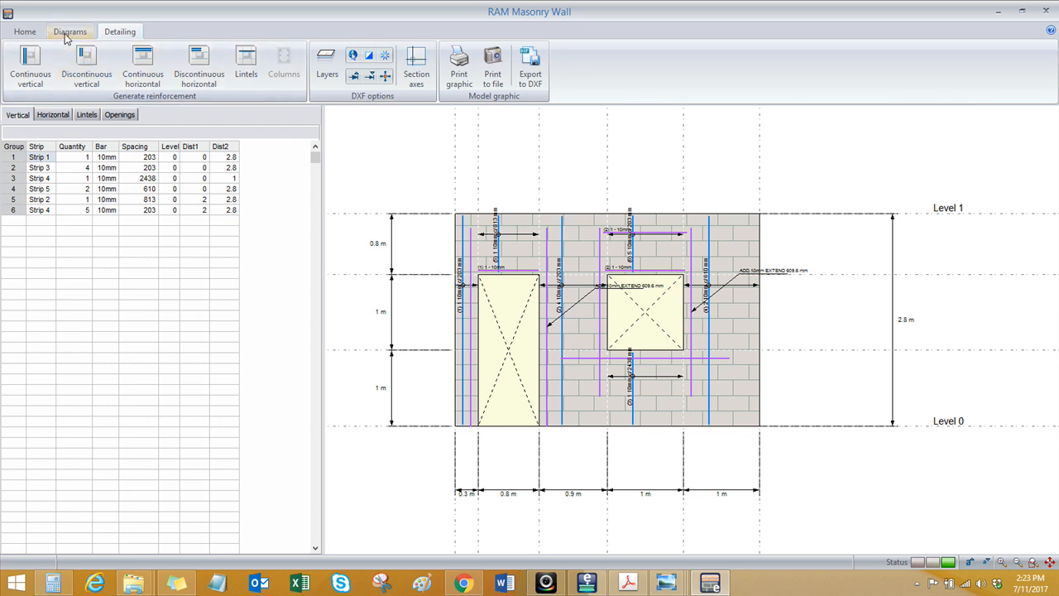
scroll(456, 262, "up", 2)
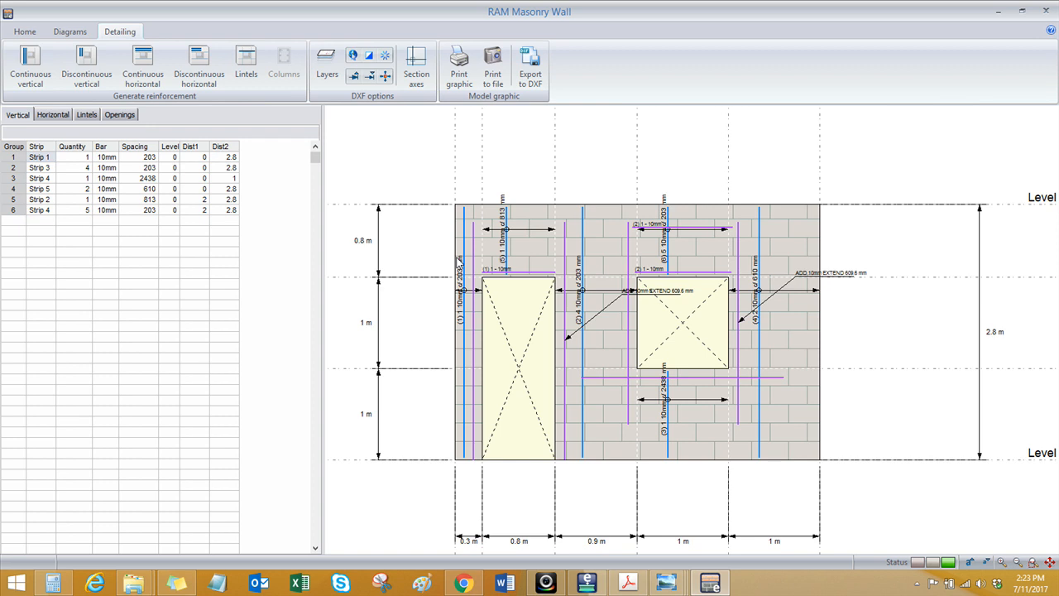
Step: Check the bar series in the masonry wall's advanced options and accept SI standard
left_click(25, 31)
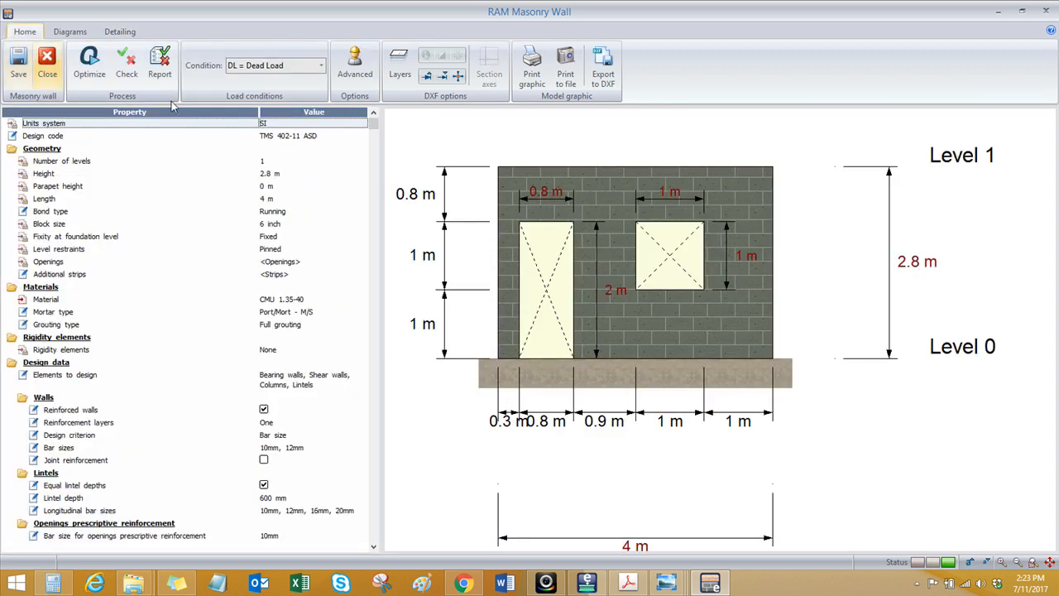
left_click(354, 64)
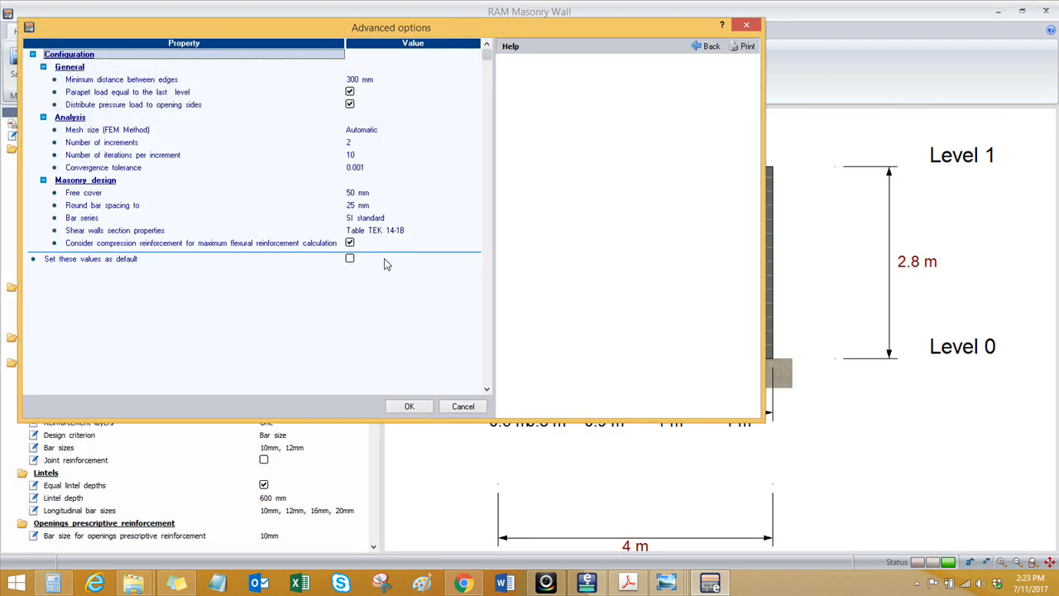
left_click(393, 220)
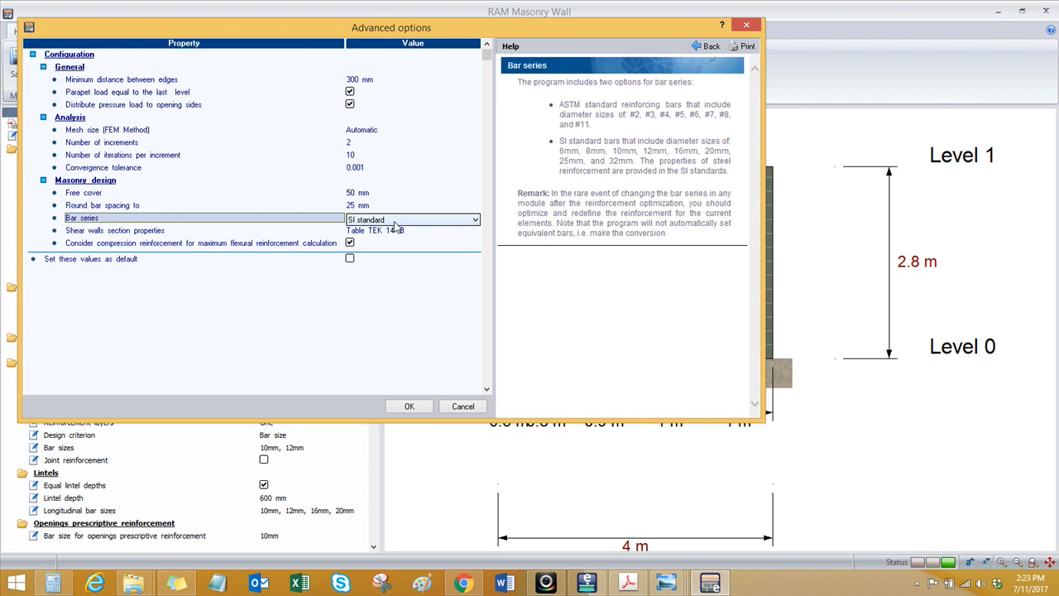
left_click(476, 220)
left_click(475, 221)
left_click(419, 411)
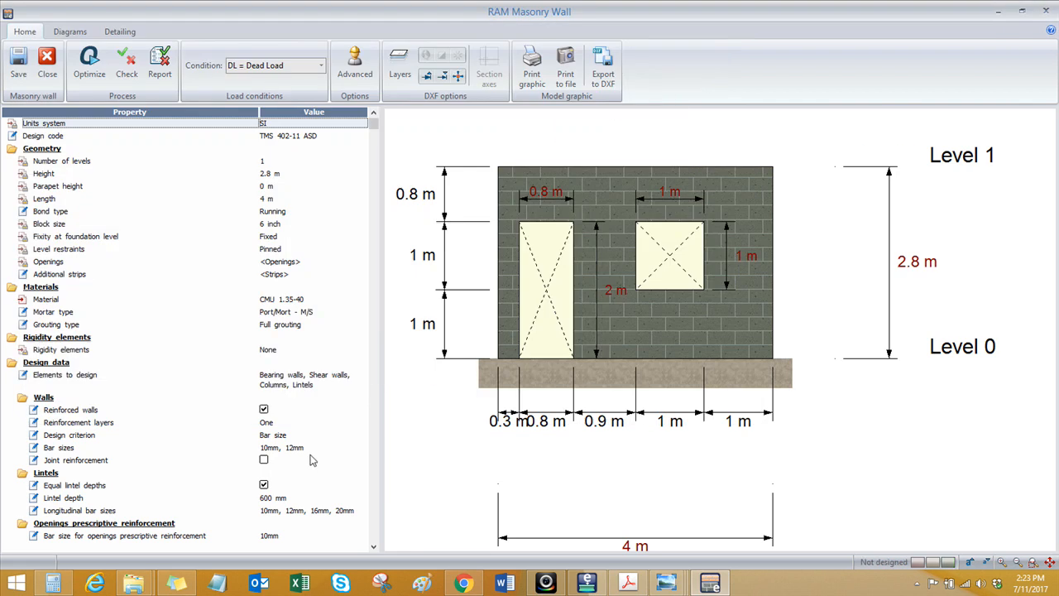
Step: Check the available wall bar sizes without changing the selection, and optimize the front wall's design again
left_click(85, 451)
left_click(326, 452)
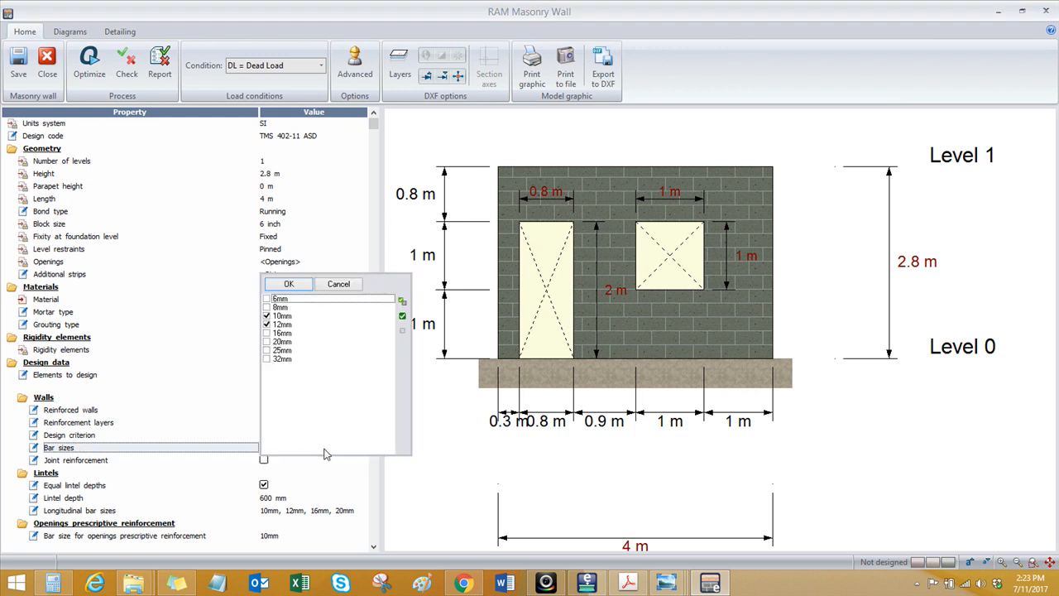
left_click(338, 285)
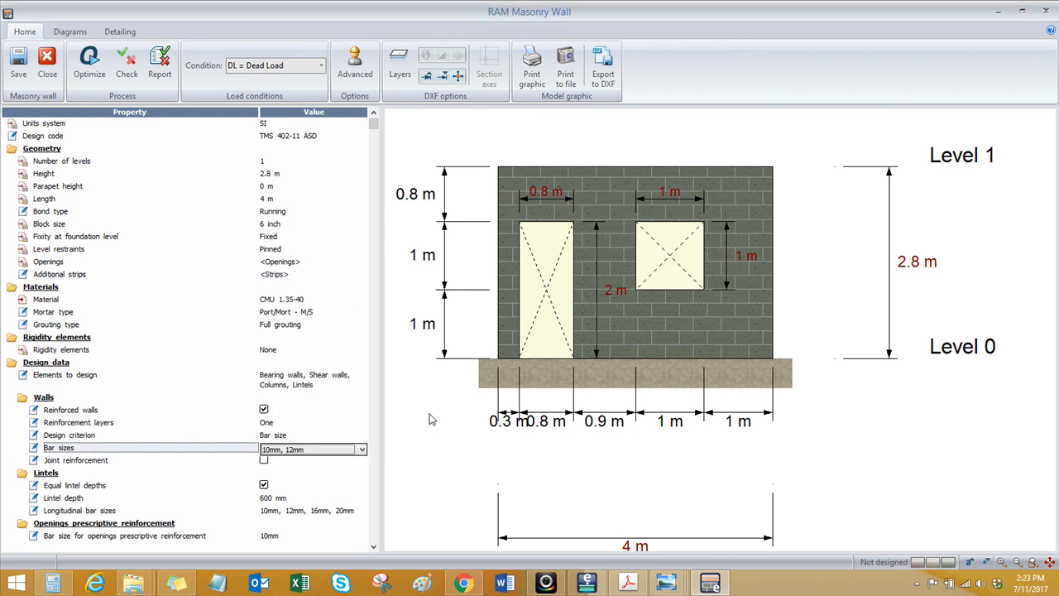
left_click(90, 67)
left_click(569, 313)
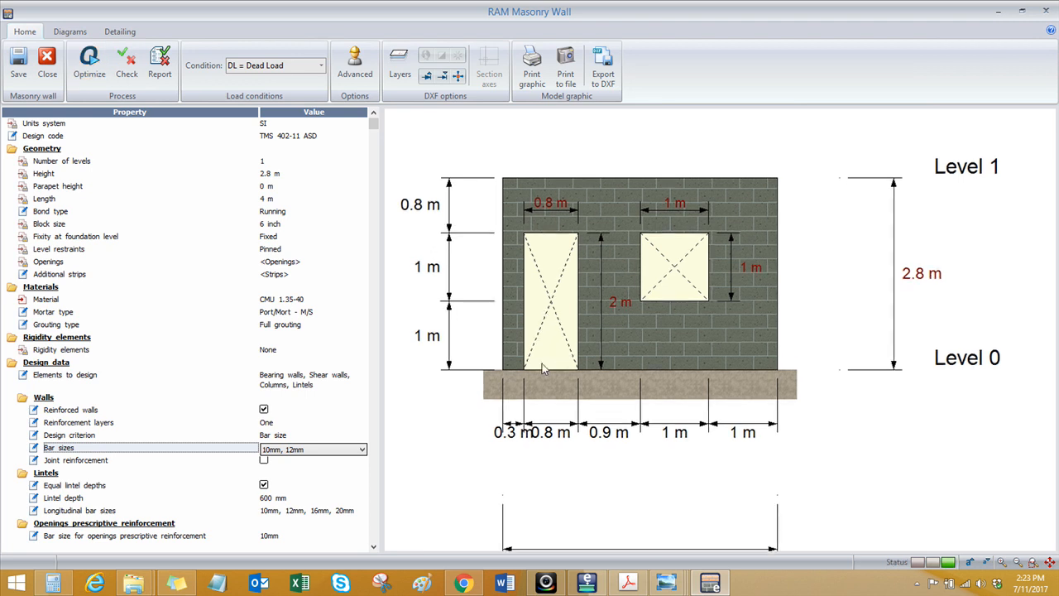
Step: Display the strip 1 diagrams for the EX load condition, with axial forces in Diagram 1 and in-plane shear forces in Diagram 2
left_click(66, 32)
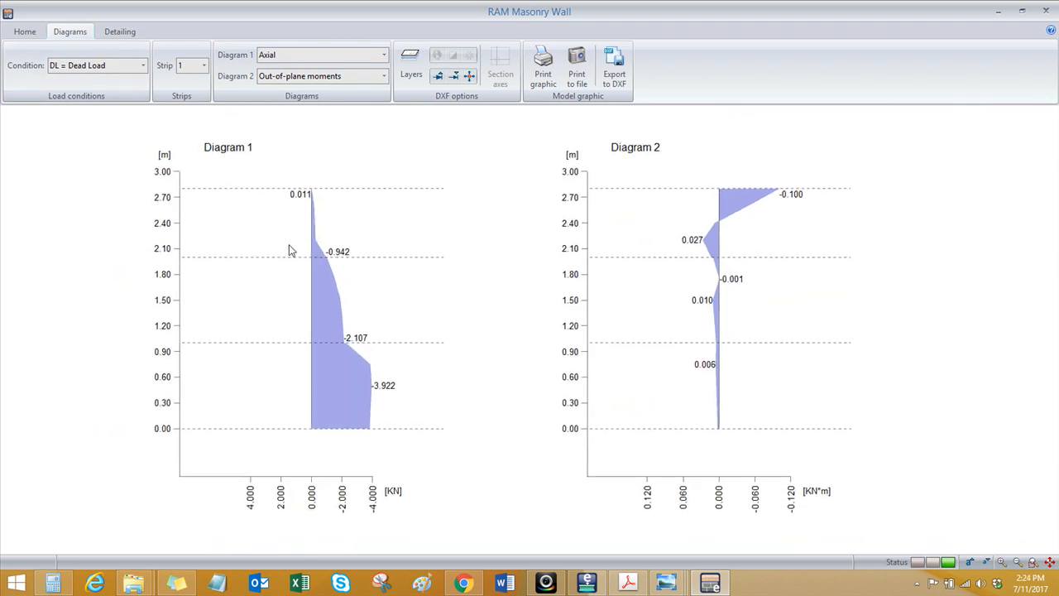
left_click(141, 70)
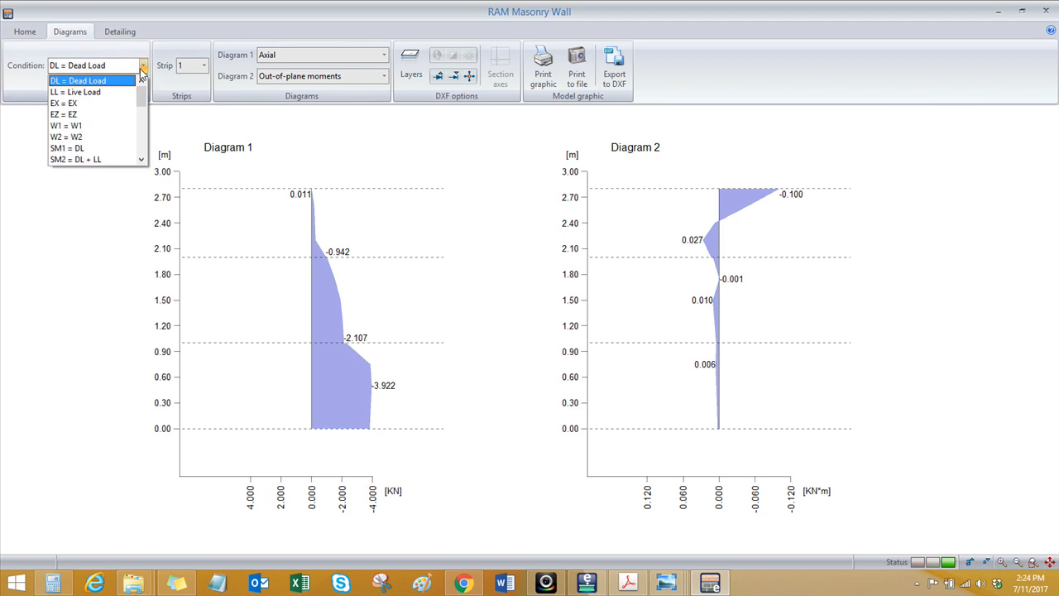
left_click(100, 103)
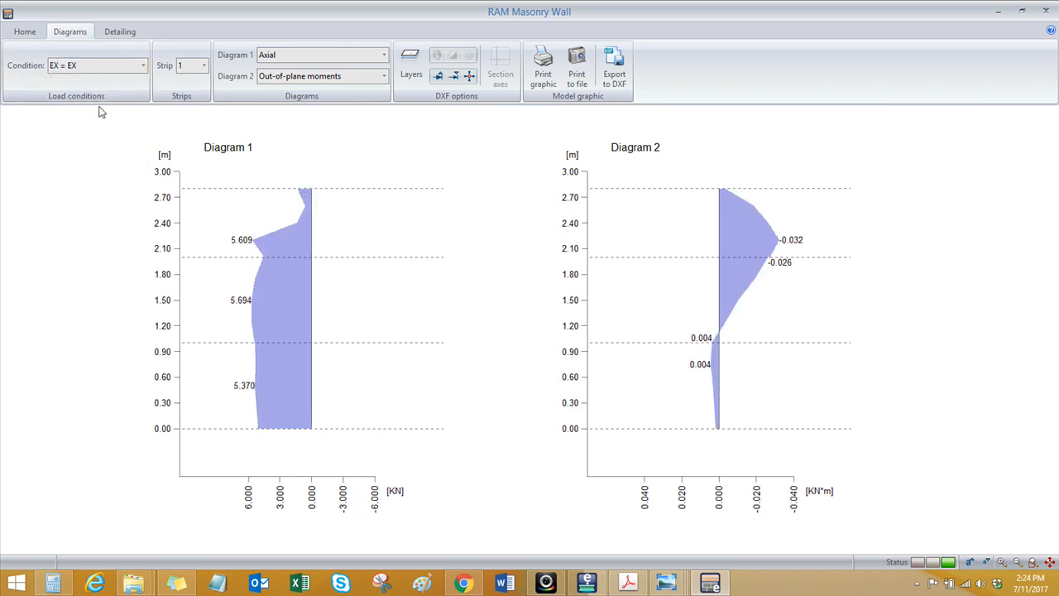
left_click(383, 77)
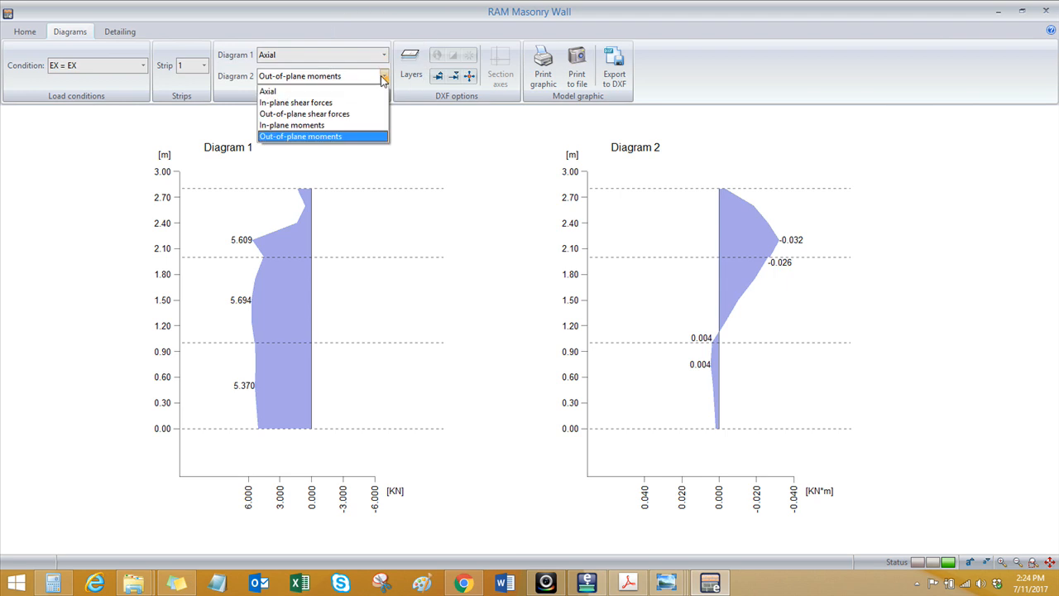
left_click(313, 102)
middle_click_drag(401, 289, 414, 294)
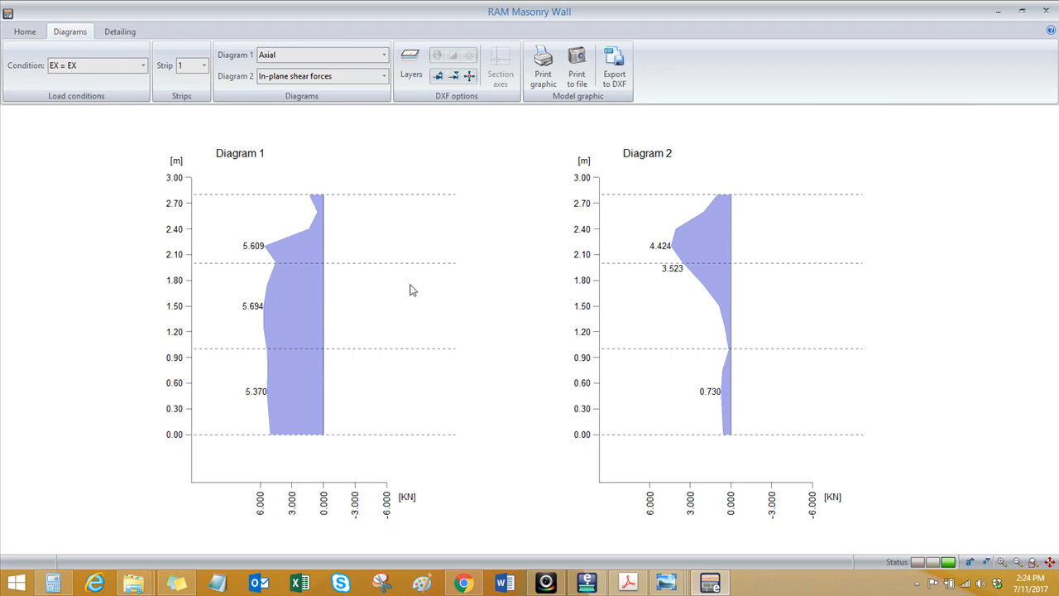
Step: Review the wall's reinforcement detailing and the general information in the Design Results report, and close the report
left_click(131, 33)
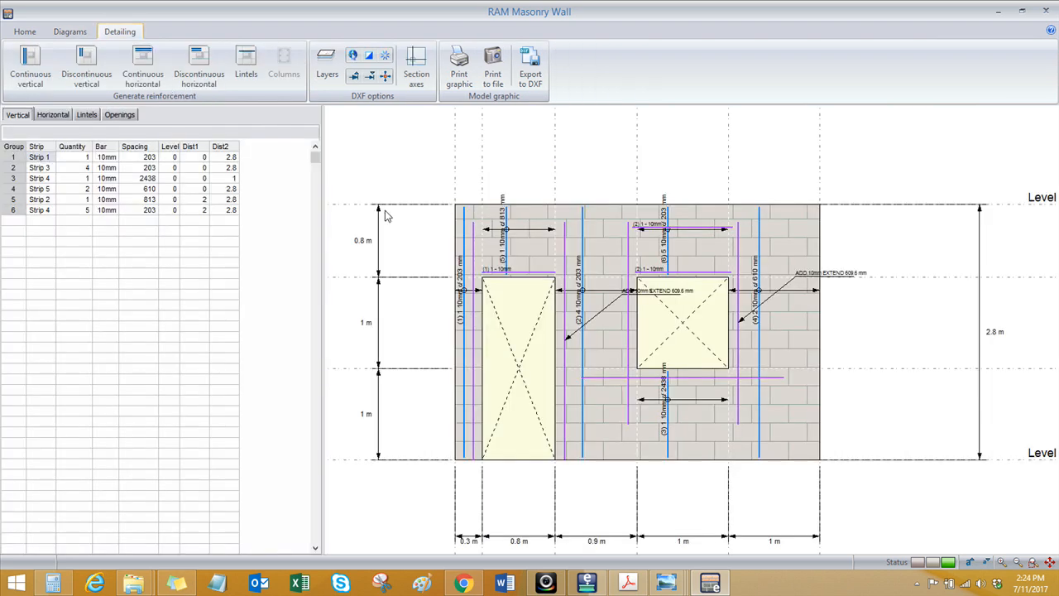
left_click(31, 33)
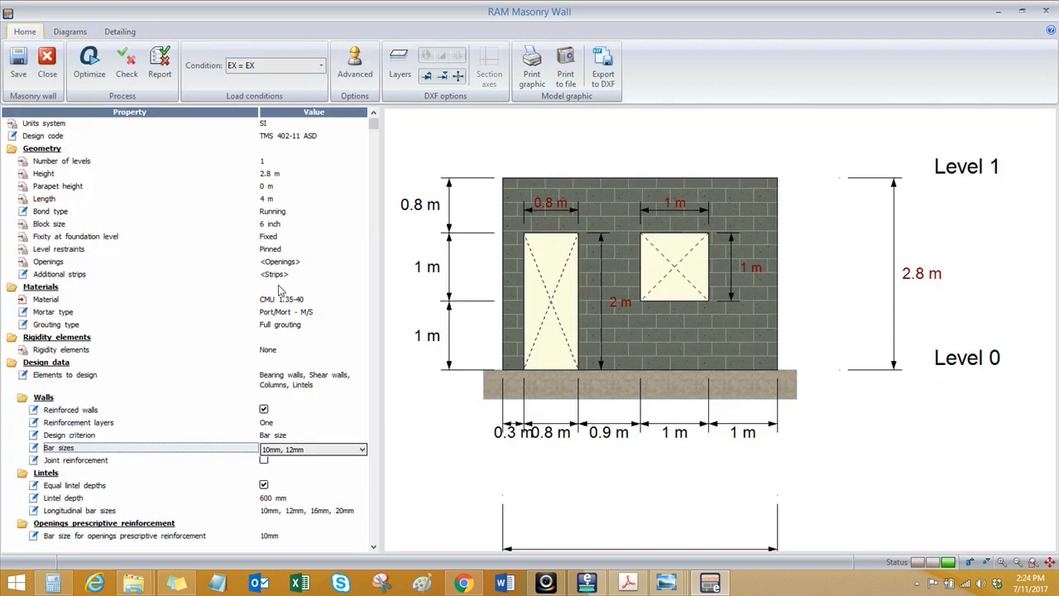
left_click(160, 75)
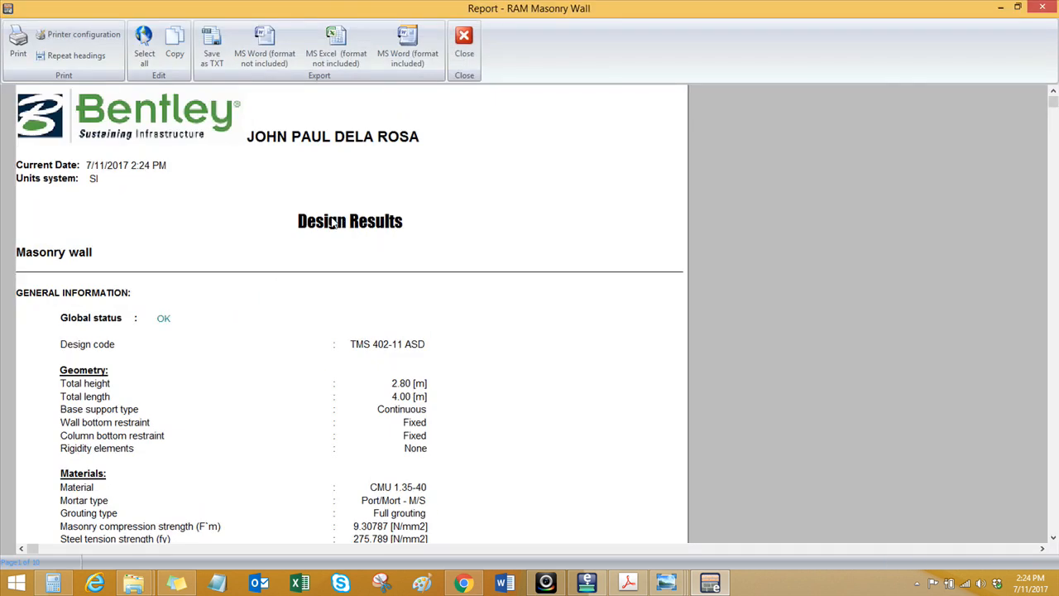
scroll(322, 273, "down", 1)
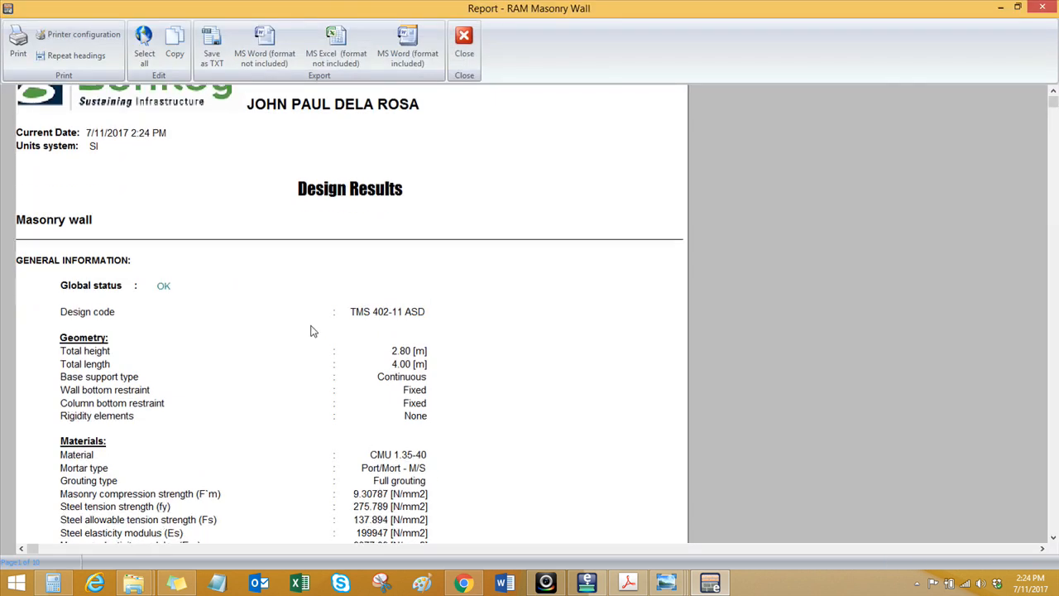
left_click(465, 43)
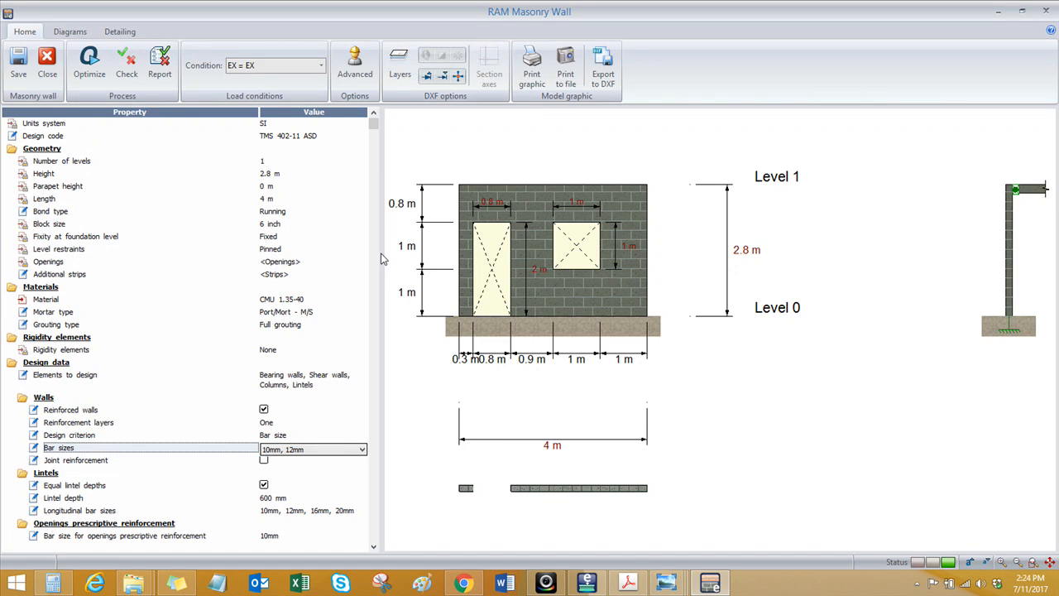
Step: Examine the available masonry design codes, leaving TMS 402-11 ASD selected
left_click_drag(400, 251, 419, 249)
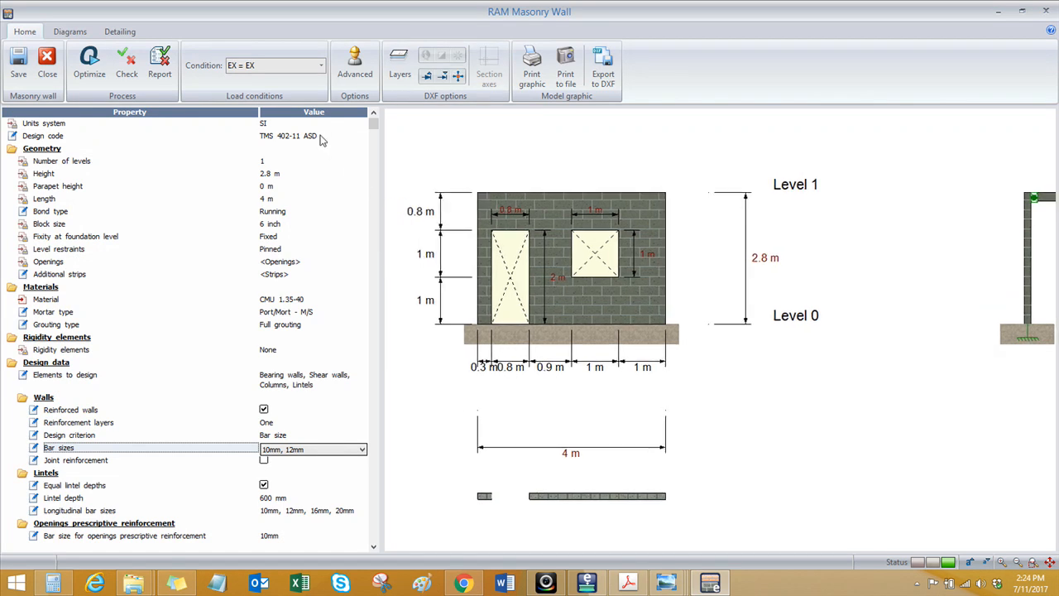
left_click(322, 137)
left_click(362, 139)
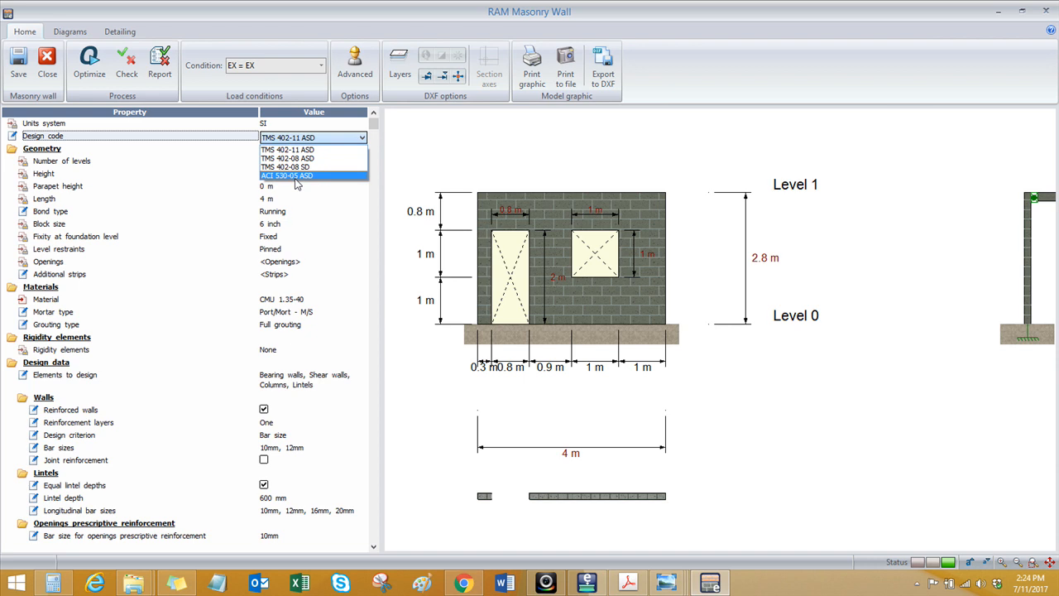
left_click(310, 139)
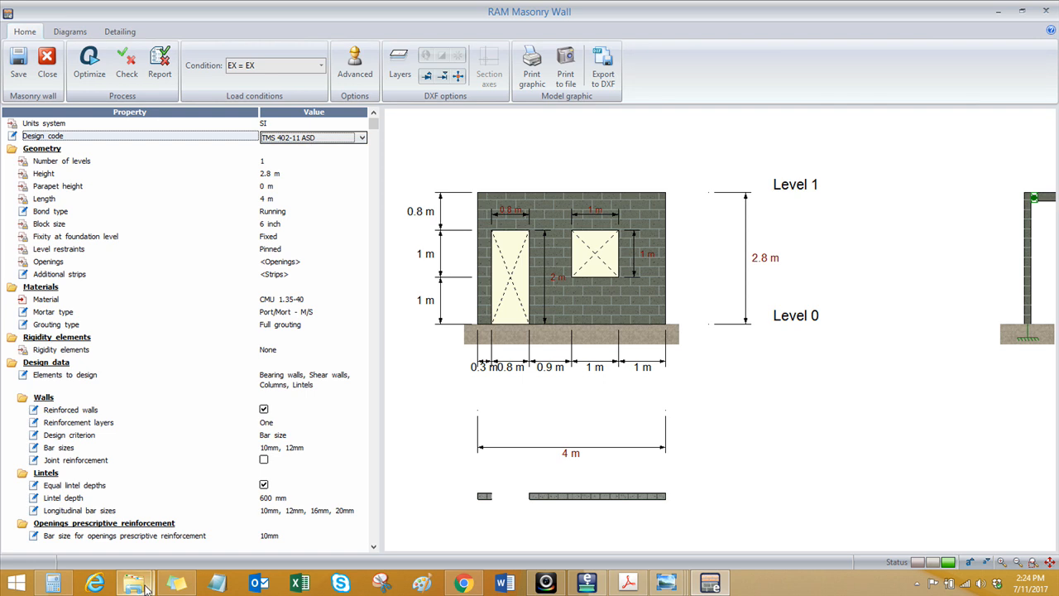
left_click(362, 139)
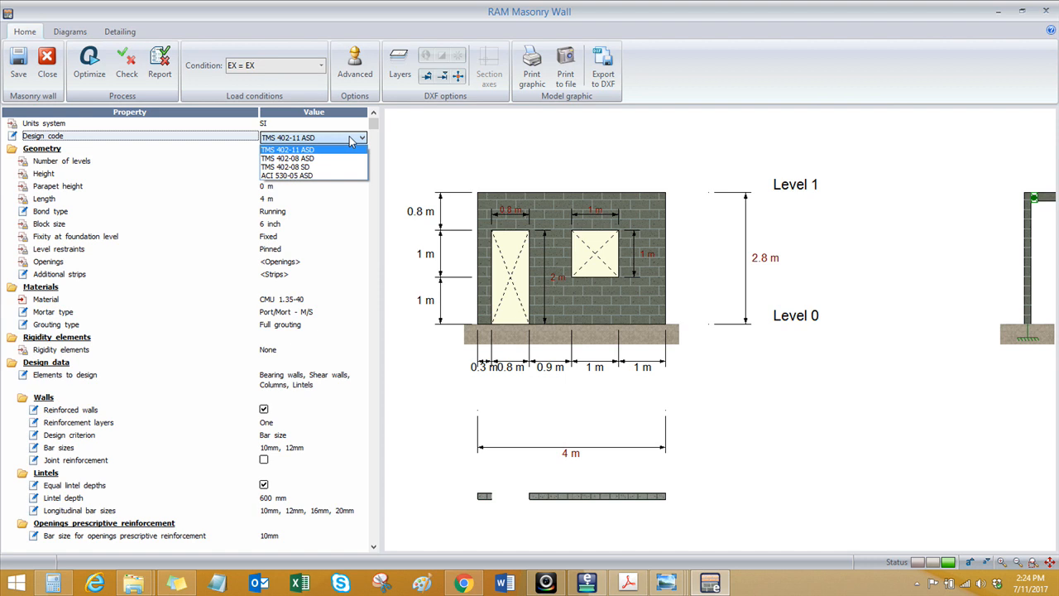
left_click(350, 139)
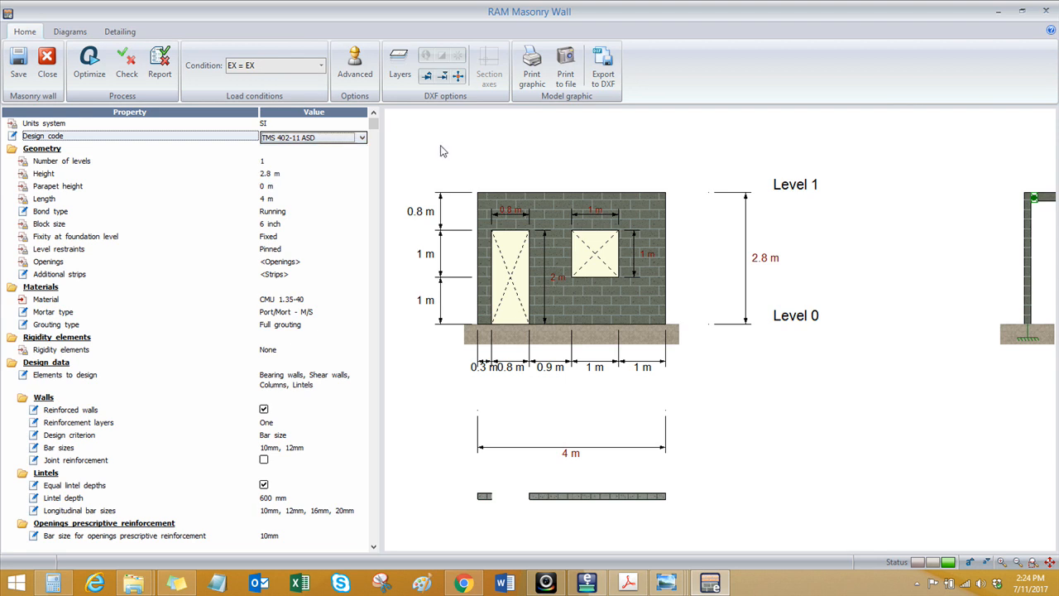
middle_click_drag(508, 171, 501, 167)
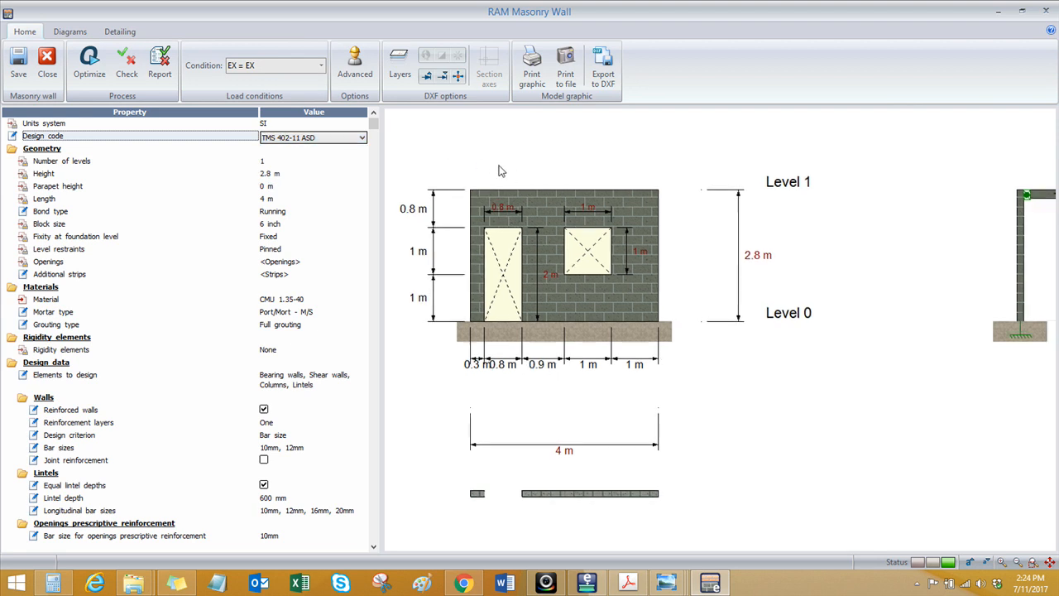
left_click(361, 140)
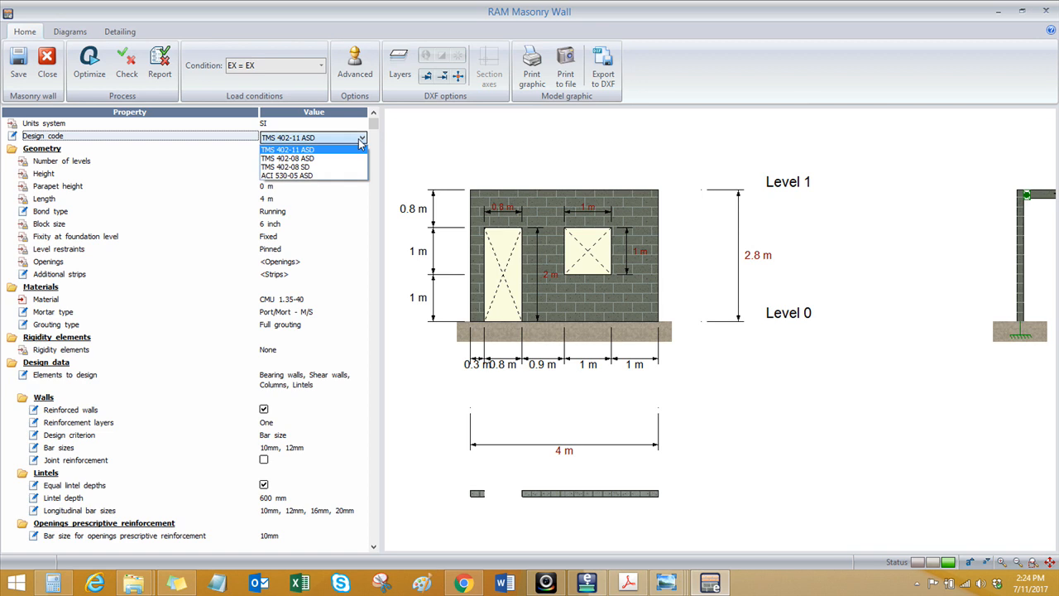
left_click(358, 138)
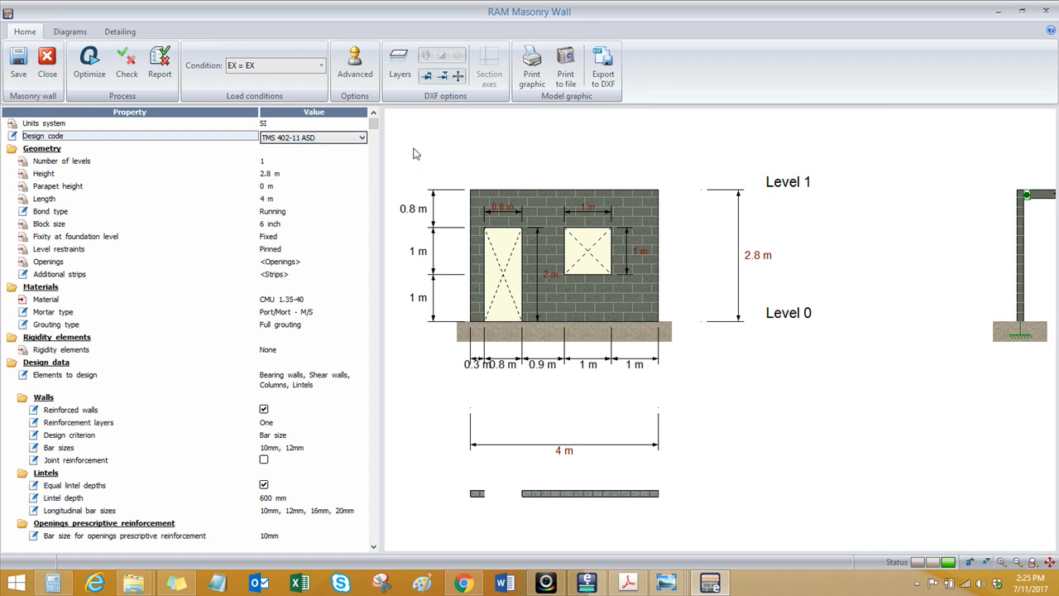
Step: Try the Stacked bond type on the wall and restore the Running bond
left_click(333, 214)
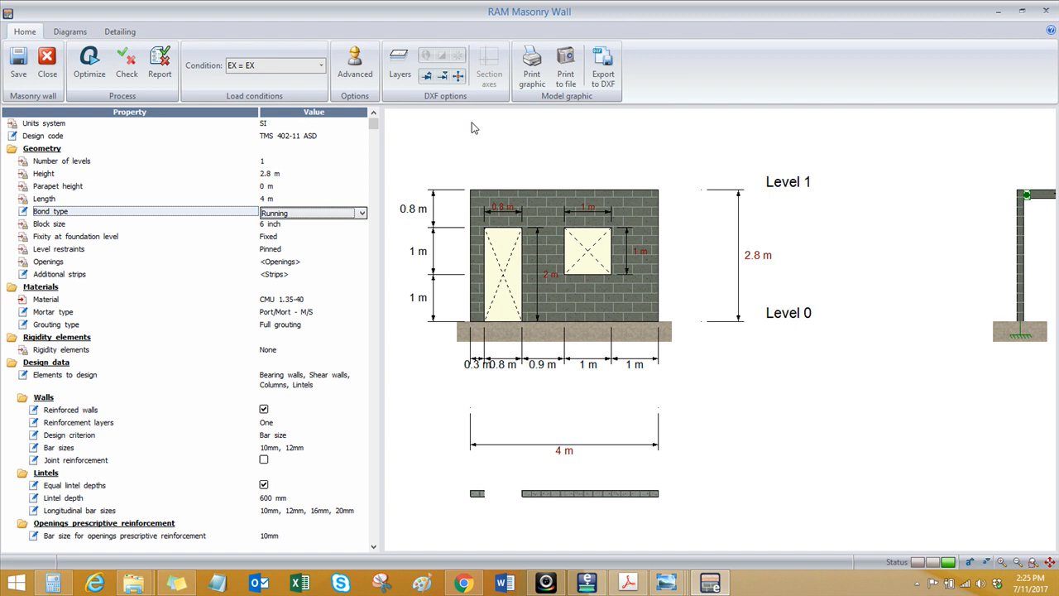
scroll(453, 190, "up", 3)
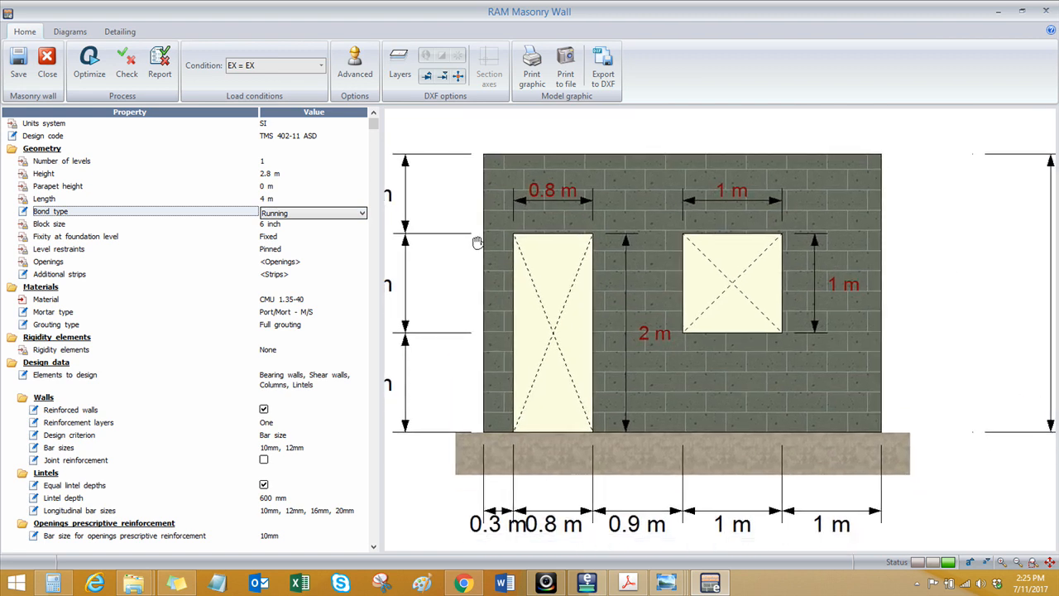
left_click(362, 214)
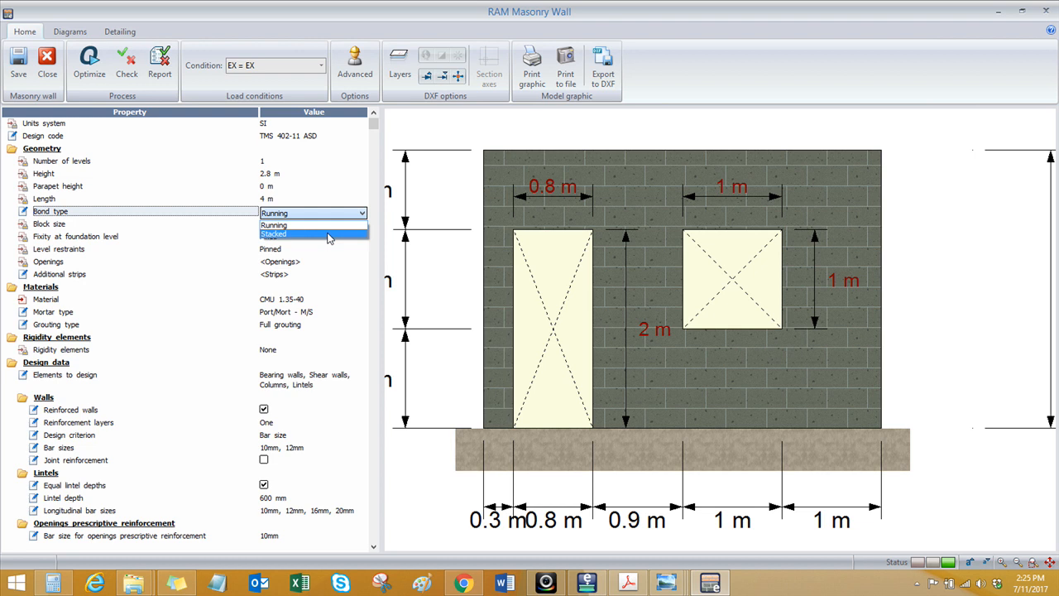
left_click(330, 235)
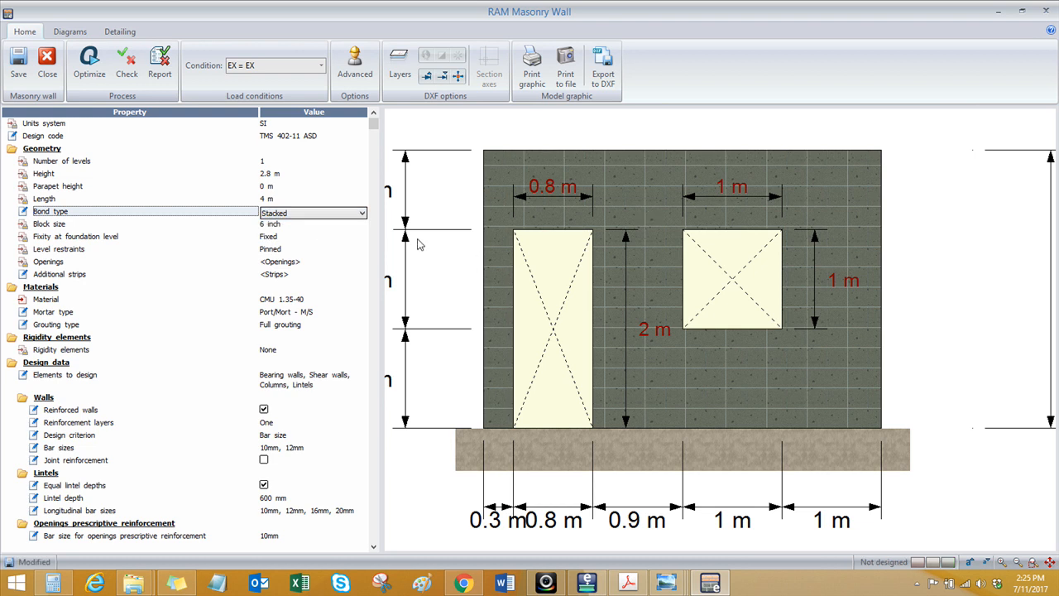
left_click(361, 213)
left_click(323, 228)
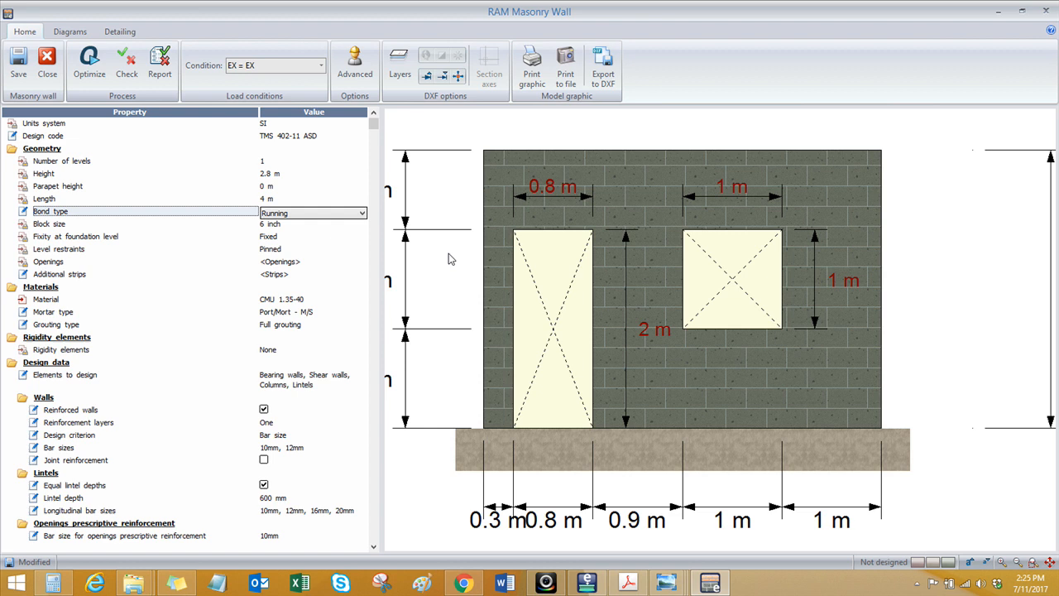
middle_click_drag(431, 260, 441, 265)
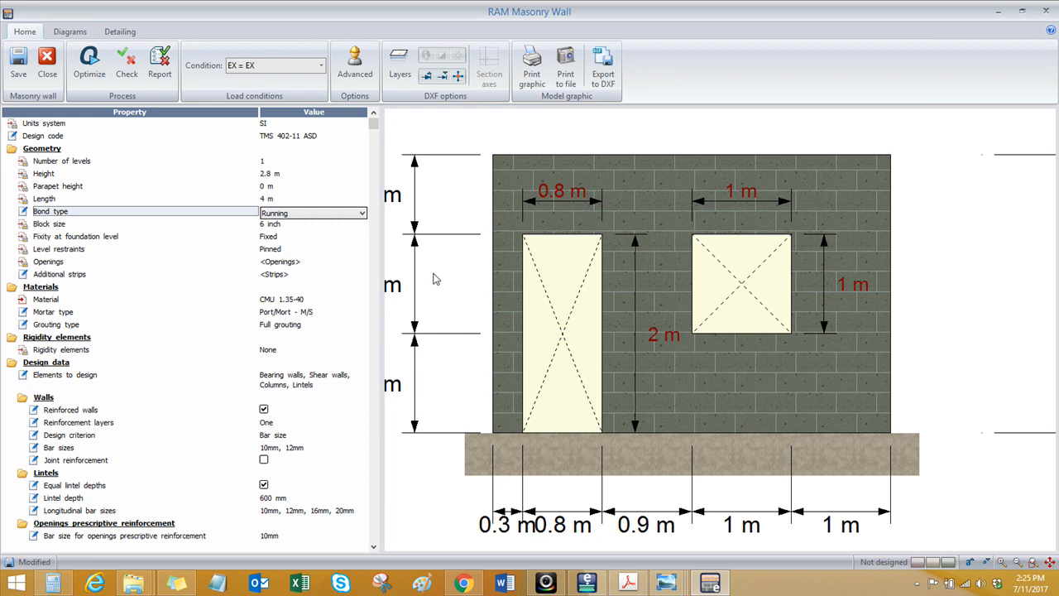
Step: Examine the United States masonry concrete materials and check Table 705-1 of the NSCP-2015 PDF in Adobe Acrobat
left_click(327, 303)
left_click(362, 302)
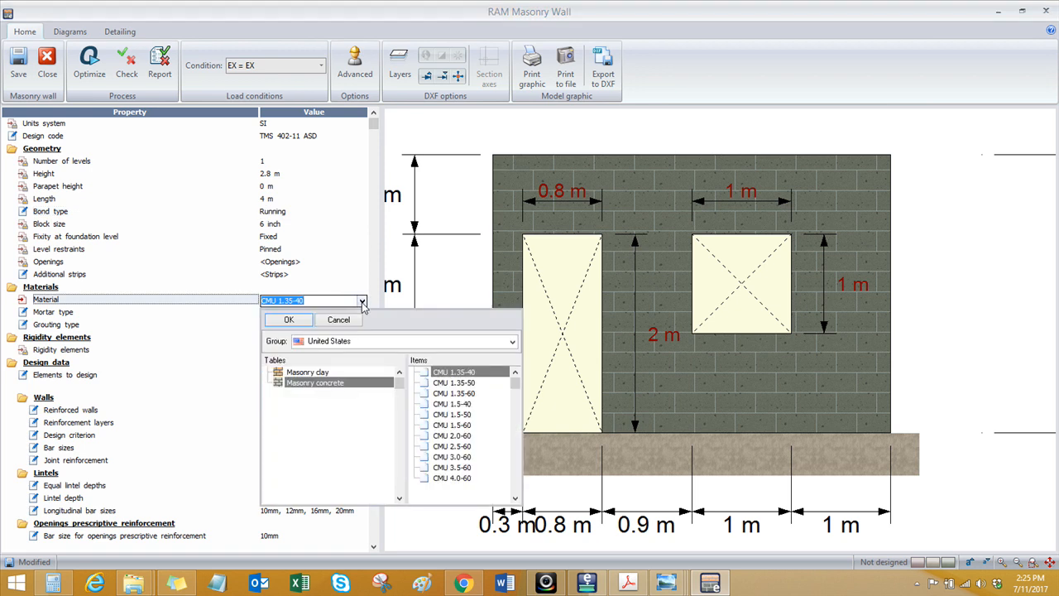
left_click(443, 286)
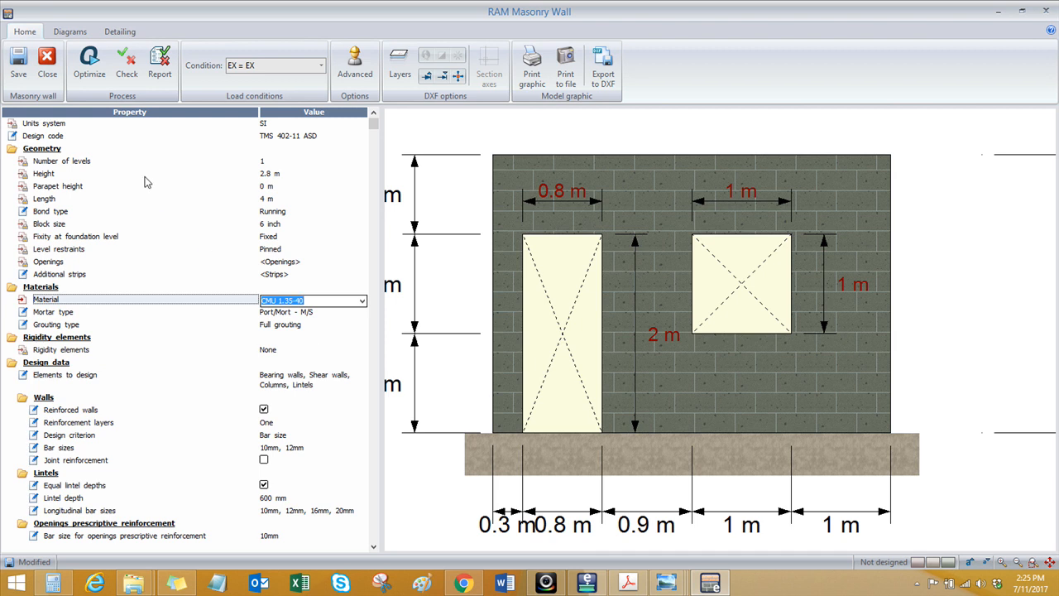
left_click(400, 208)
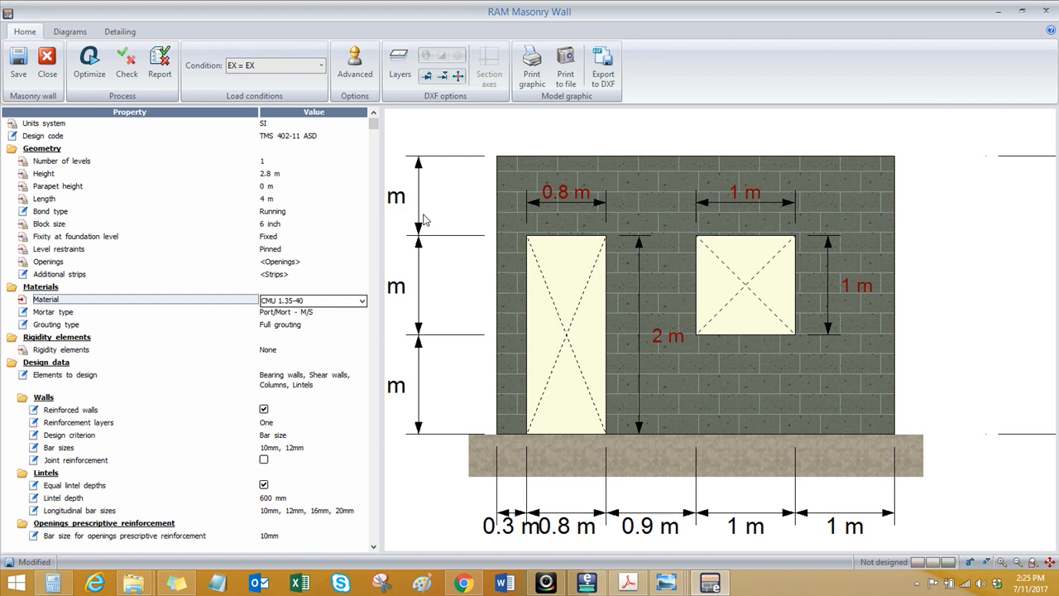
left_click(628, 583)
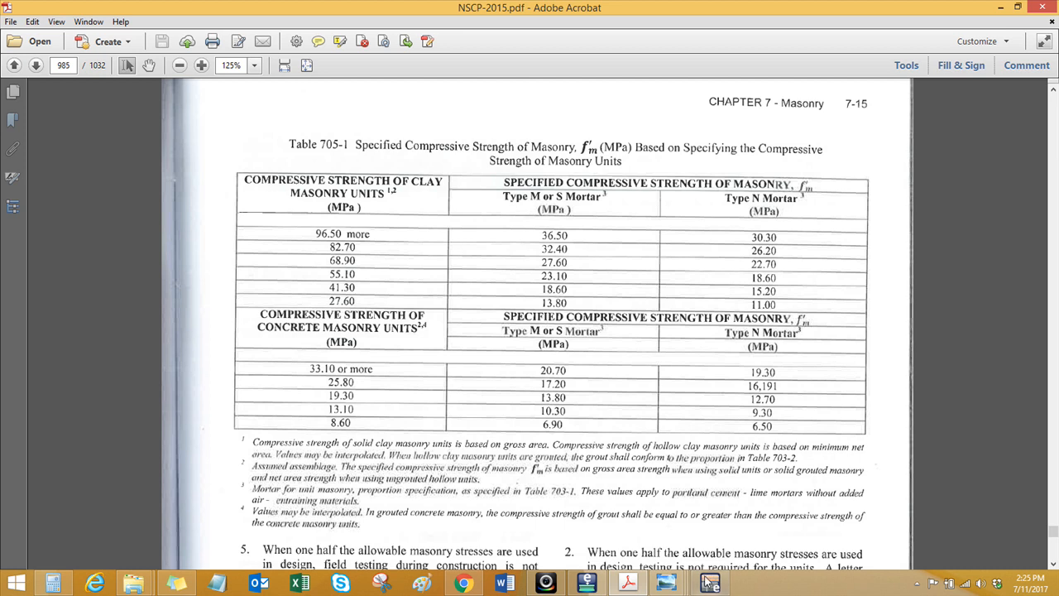
left_click(708, 517)
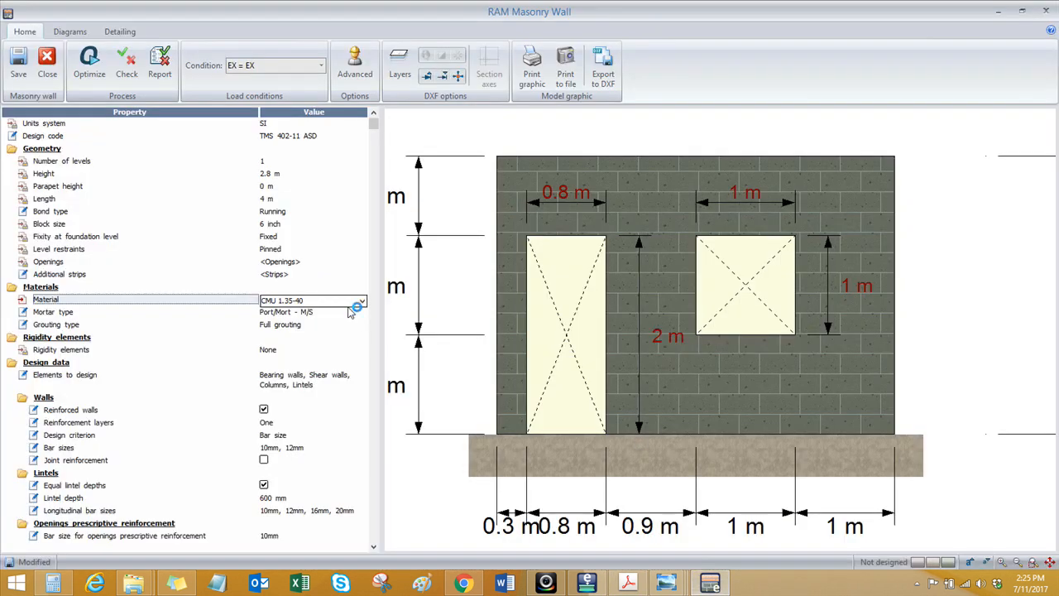
Step: Look up the CHB-PH material in the JP group, and switch to the NSCP-2015 PDF's masonry compressive strength table in Adobe Acrobat
left_click(361, 300)
left_click(512, 342)
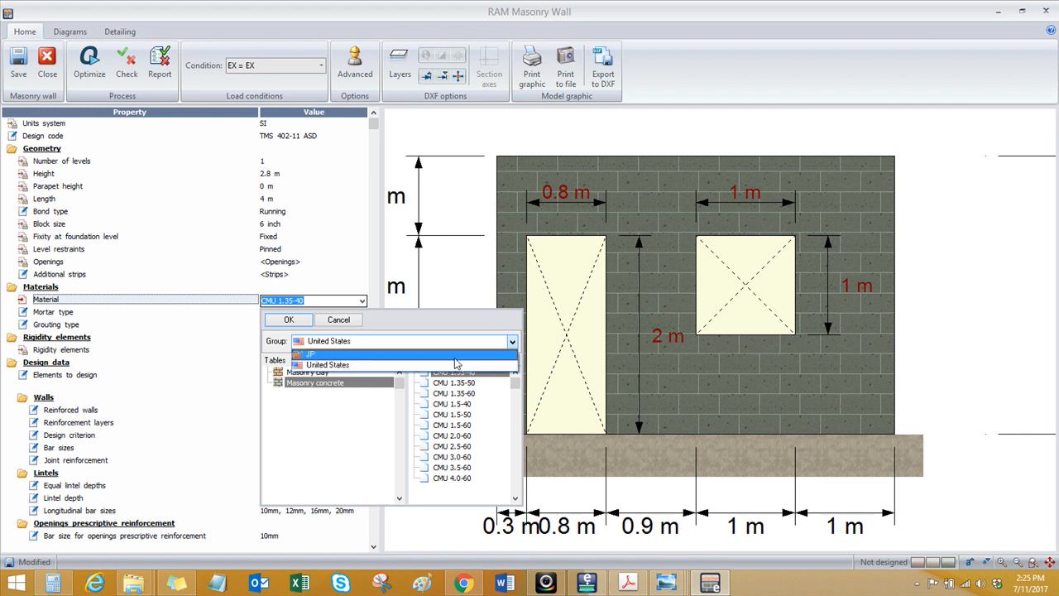
left_click(454, 354)
left_click(313, 381)
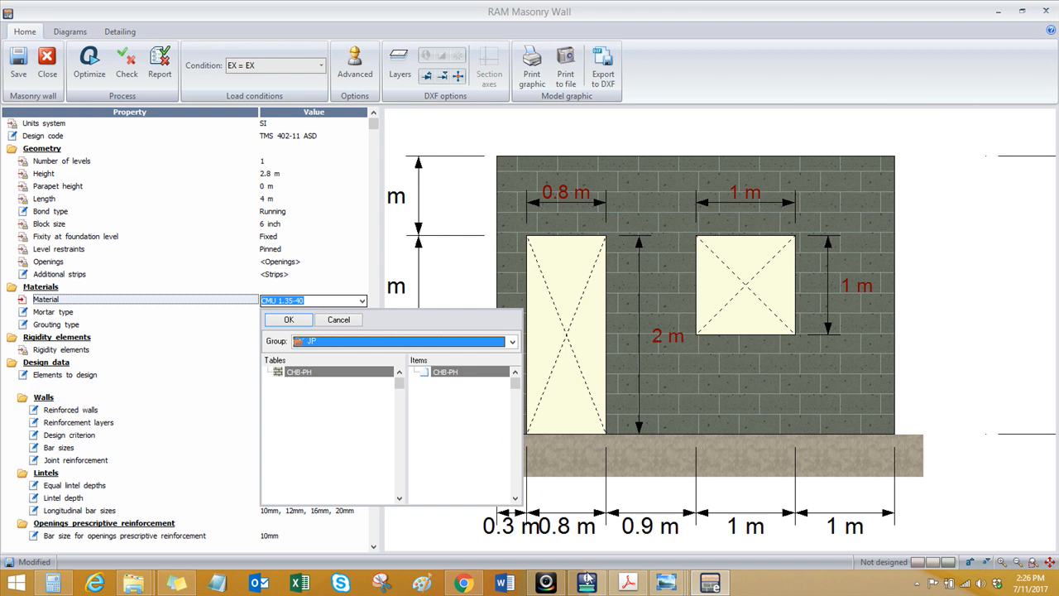
left_click(628, 584)
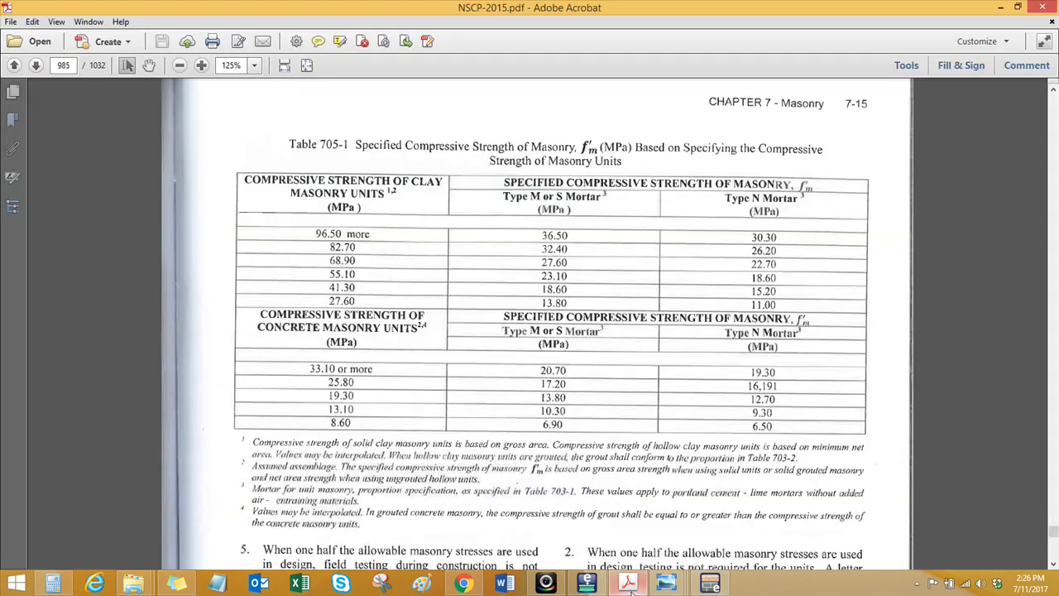
Step: Return to RAM Masonry Wall, cancel the material selection, and examine the available mortar and grouting types
left_click(630, 584)
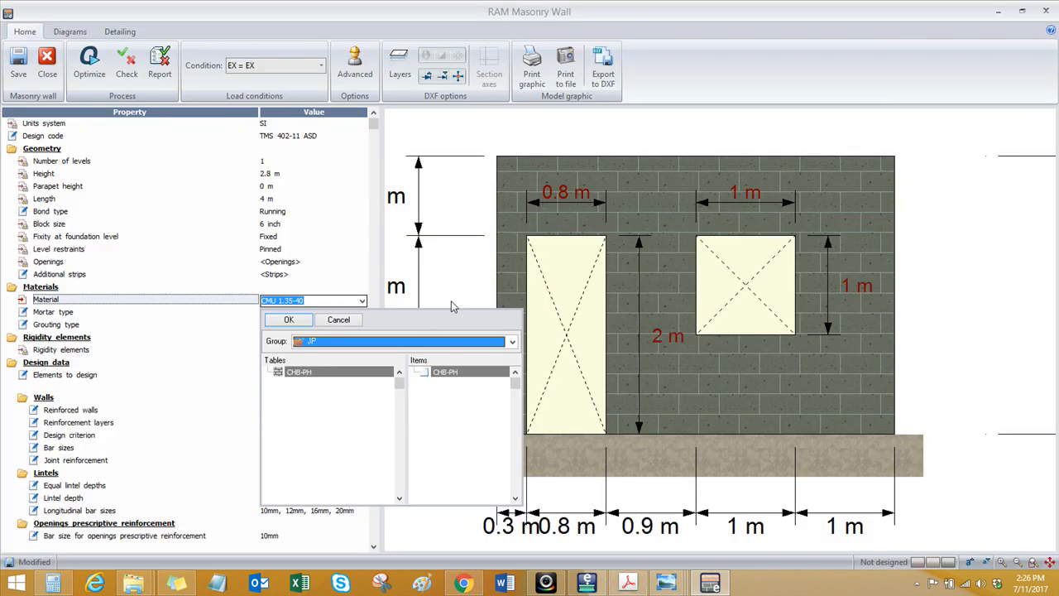
left_click(338, 321)
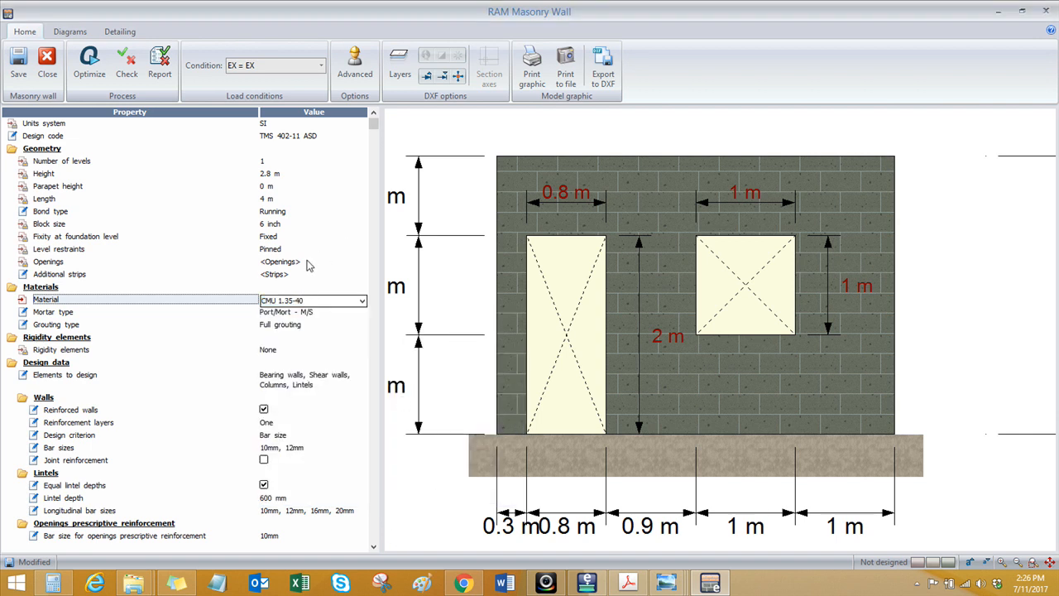
left_click(327, 313)
left_click(362, 314)
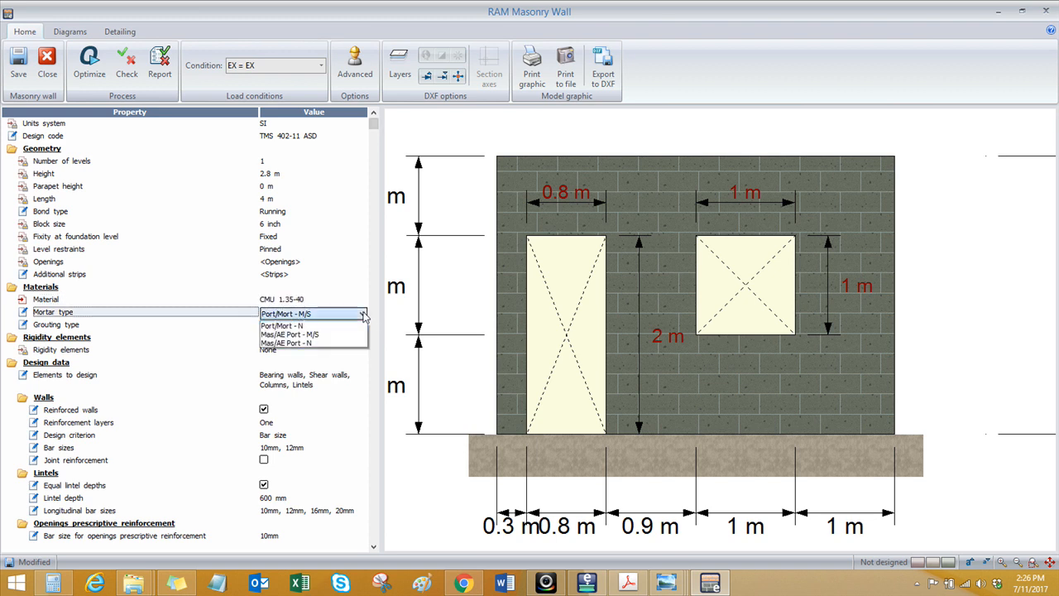
left_click(362, 314)
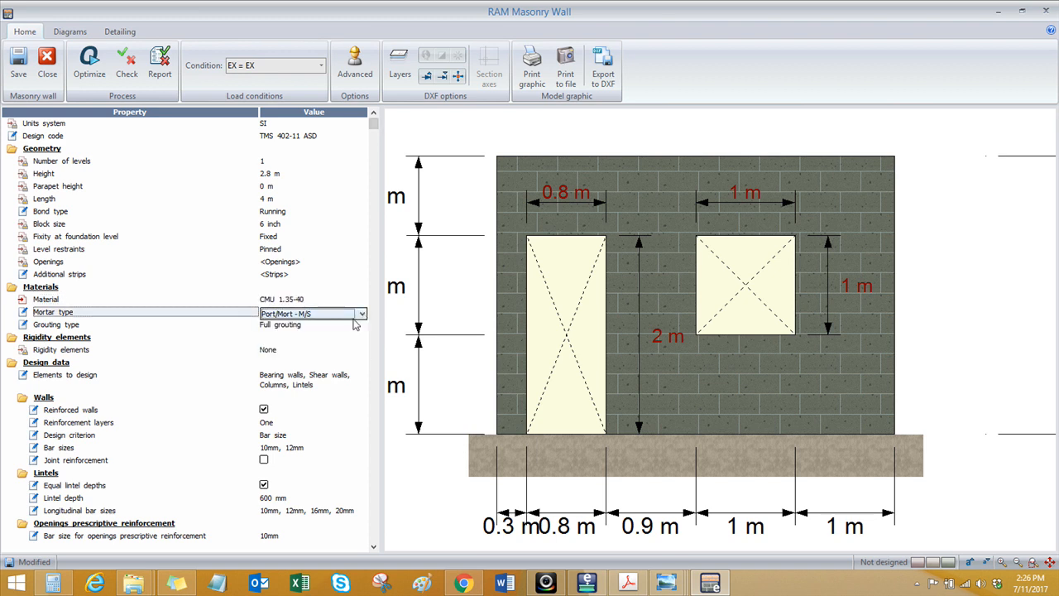
left_click(346, 334)
left_click(361, 329)
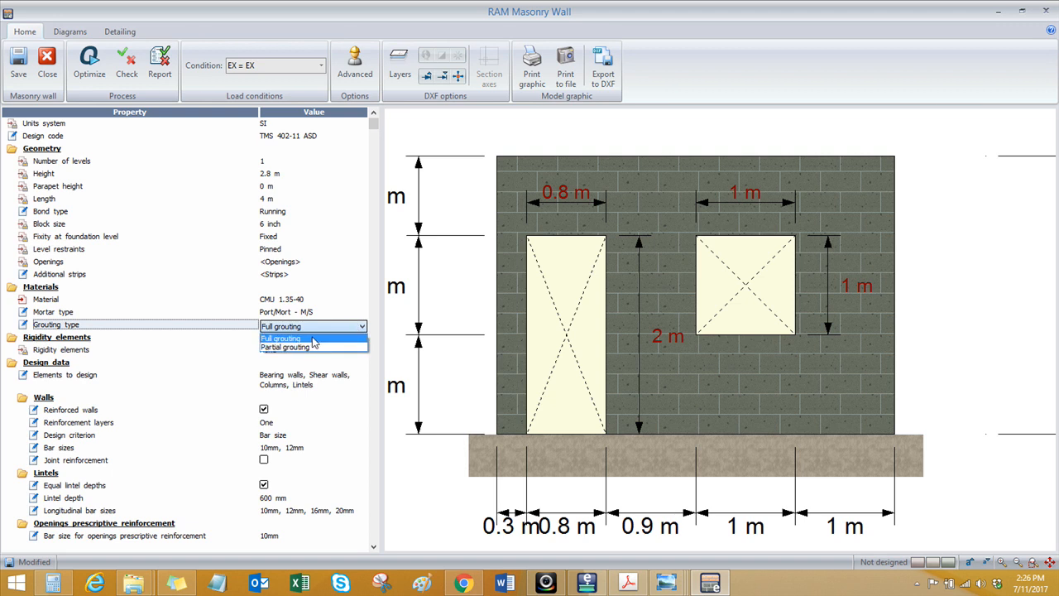
left_click(360, 329)
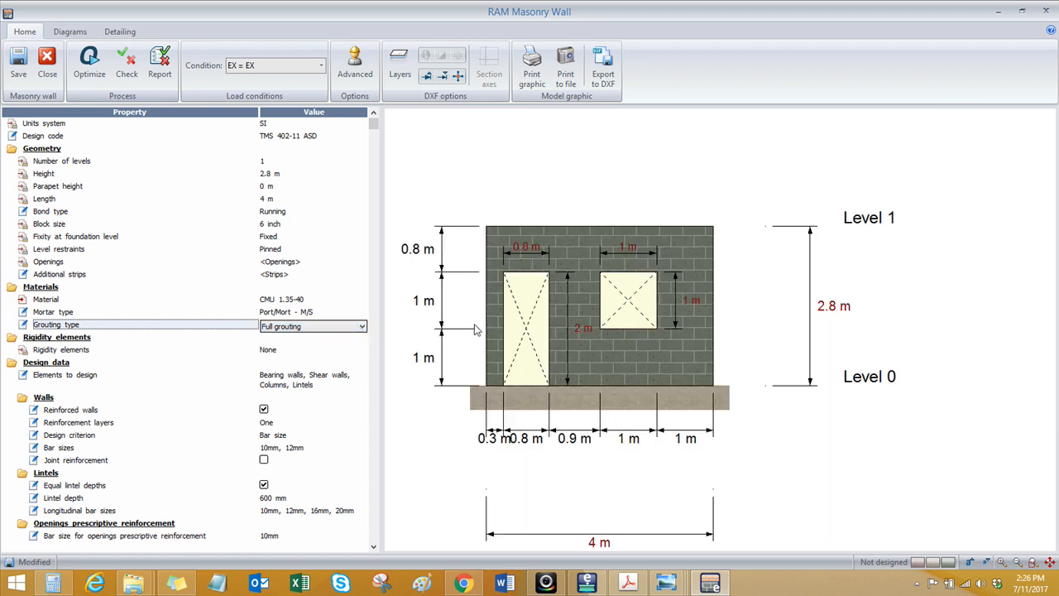
Step: Run the front wall's design, check its reinforcement detailing, and return to the Row House model
left_click(126, 64)
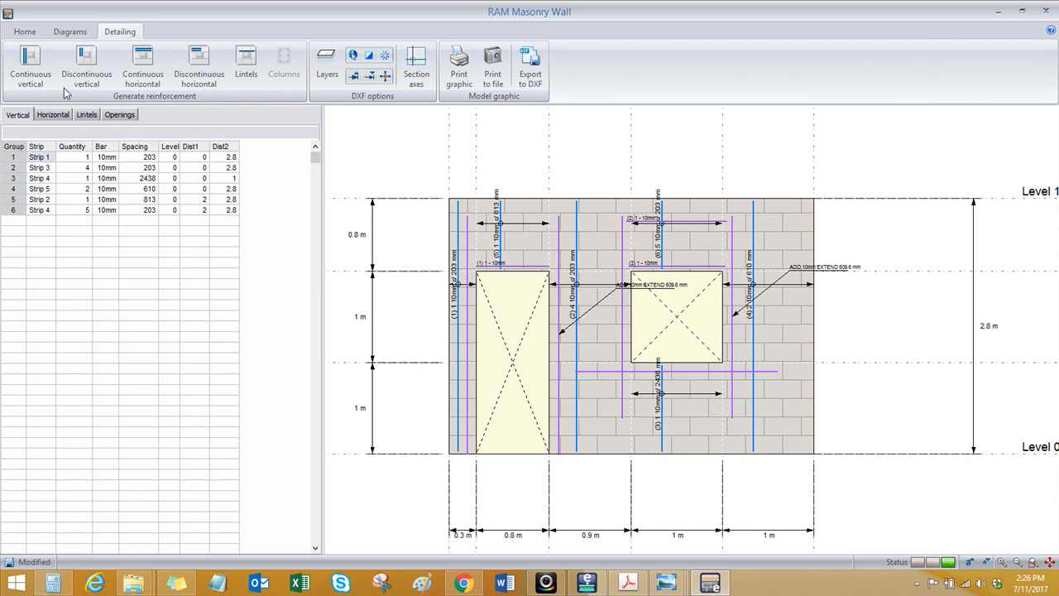
left_click(33, 35)
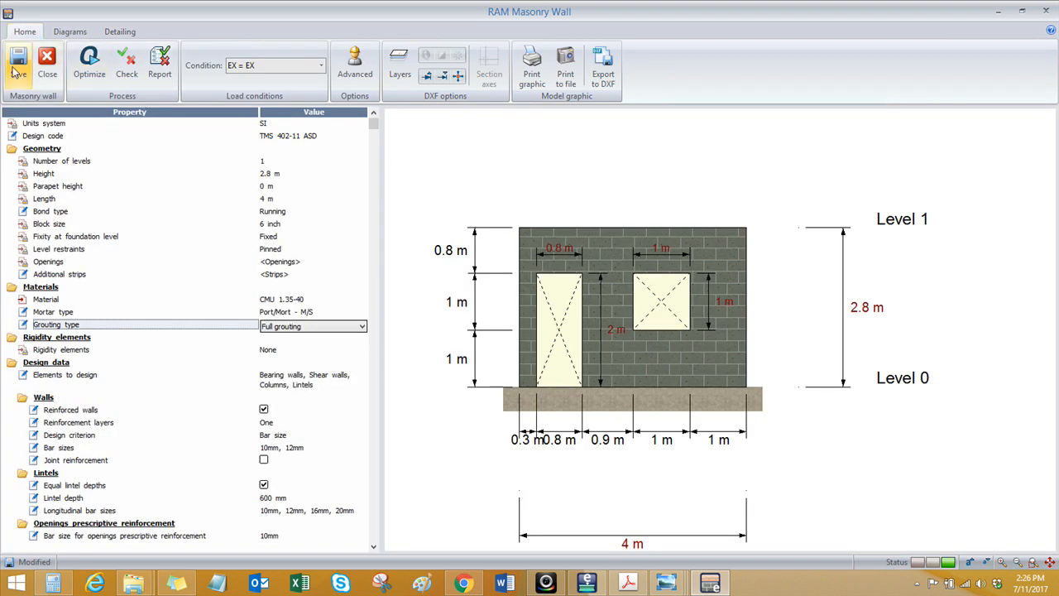
left_click(47, 65)
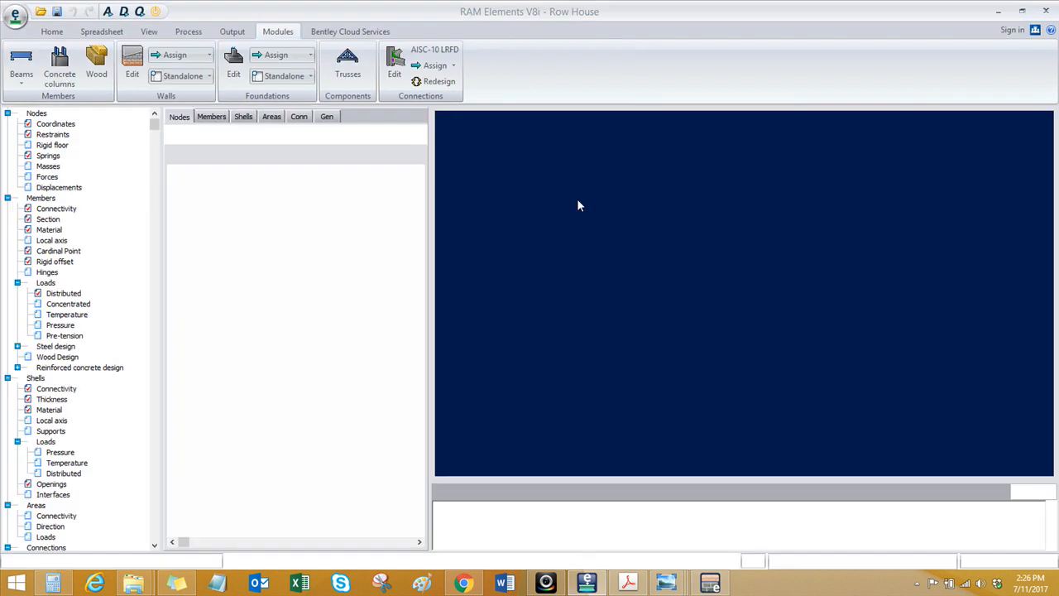
Step: Bring all the row house walls into view and hide the roof framing members
left_click(569, 309)
middle_click_drag(570, 356, 580, 354)
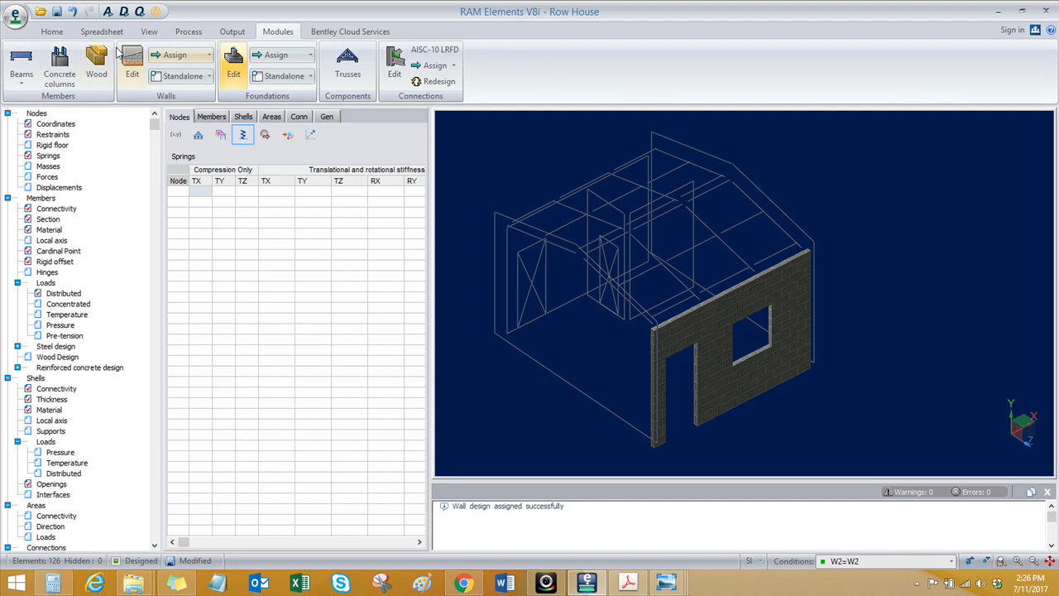
left_click(52, 32)
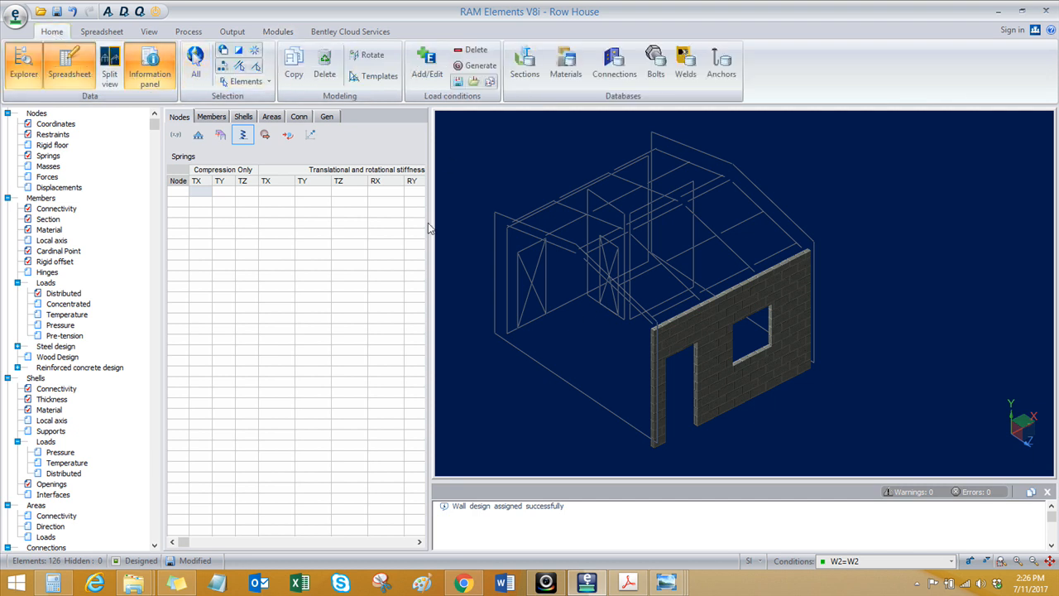
left_click(222, 68)
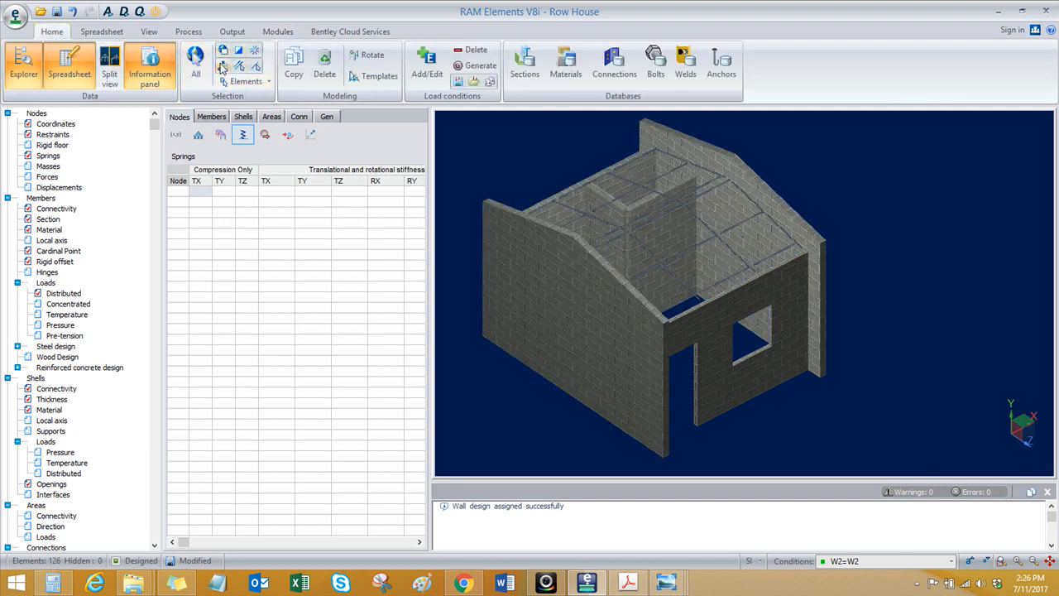
middle_click_drag(516, 429, 526, 431)
scroll(588, 252, "up", 2)
middle_click_drag(588, 257, 631, 285)
scroll(673, 328, "down", 3)
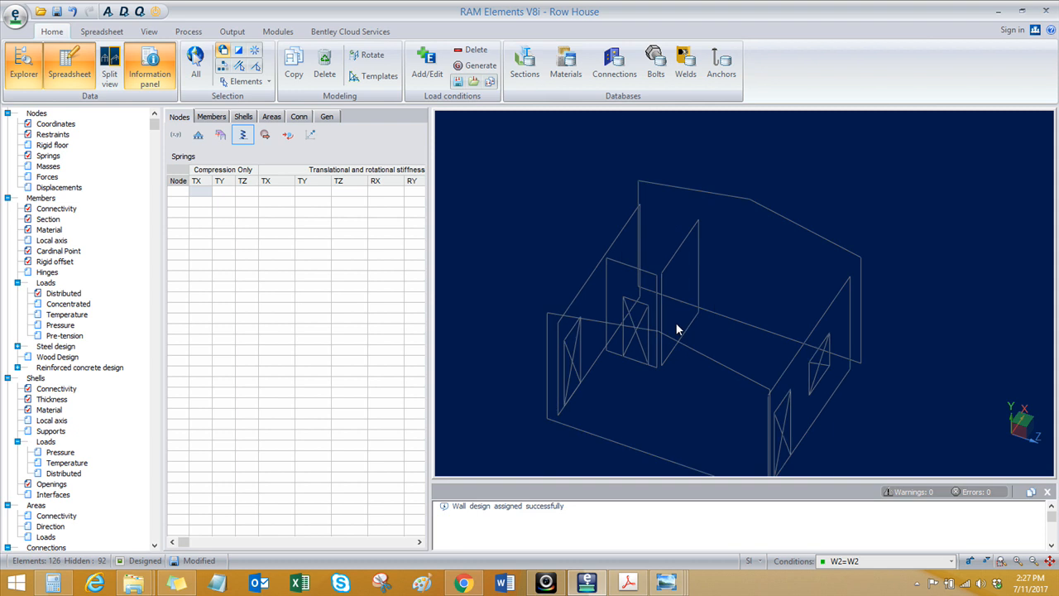
Step: Assign a masonry wall design to the narrow interior wall with the door opening
middle_click_drag(676, 360, 653, 341)
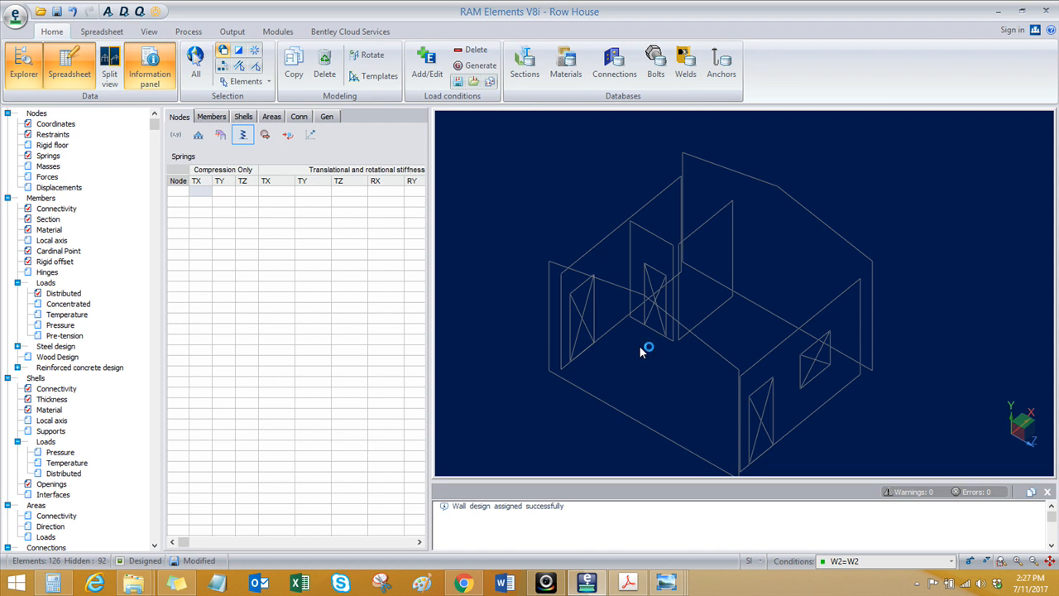
scroll(639, 345, "up", 5)
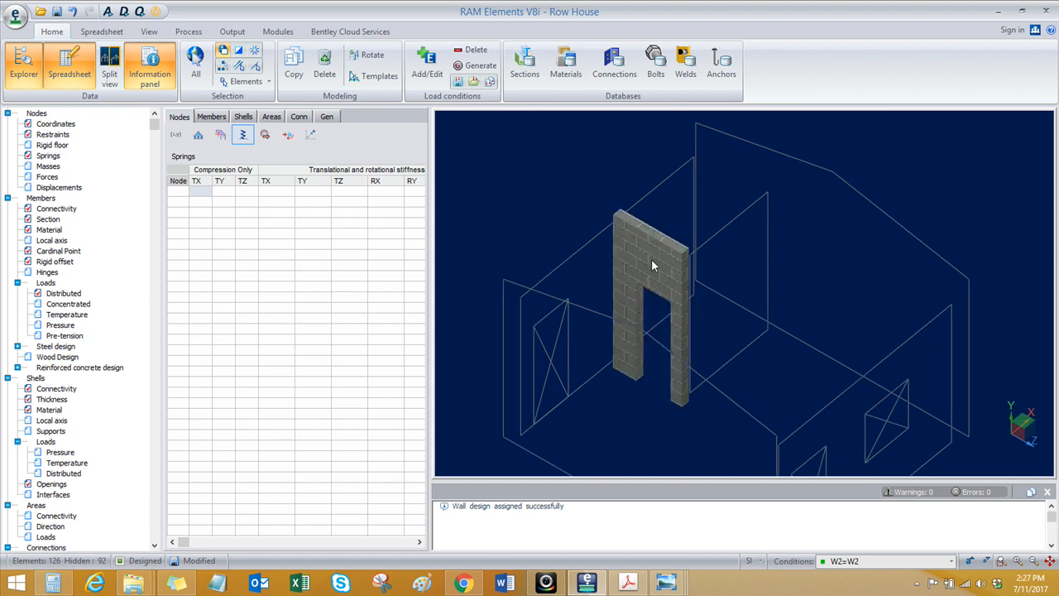
scroll(651, 259, "up", 2)
mouse_move(639, 312)
middle_mouse_down()
mouse_move(628, 303)
mouse_move(641, 304)
middle_mouse_up()
scroll(641, 310, "down", 2)
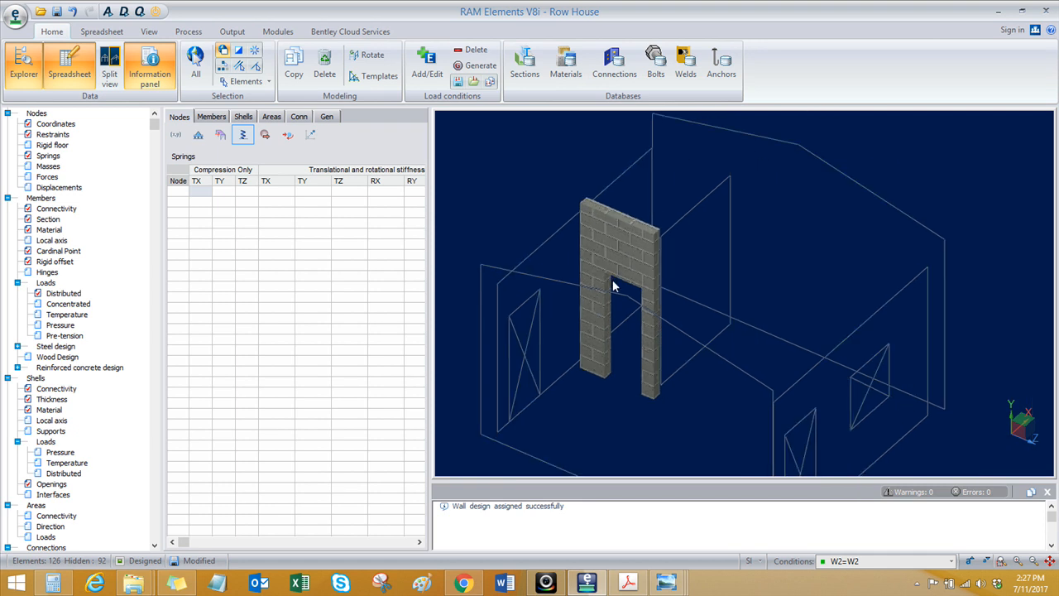
scroll(616, 291, "down", 2)
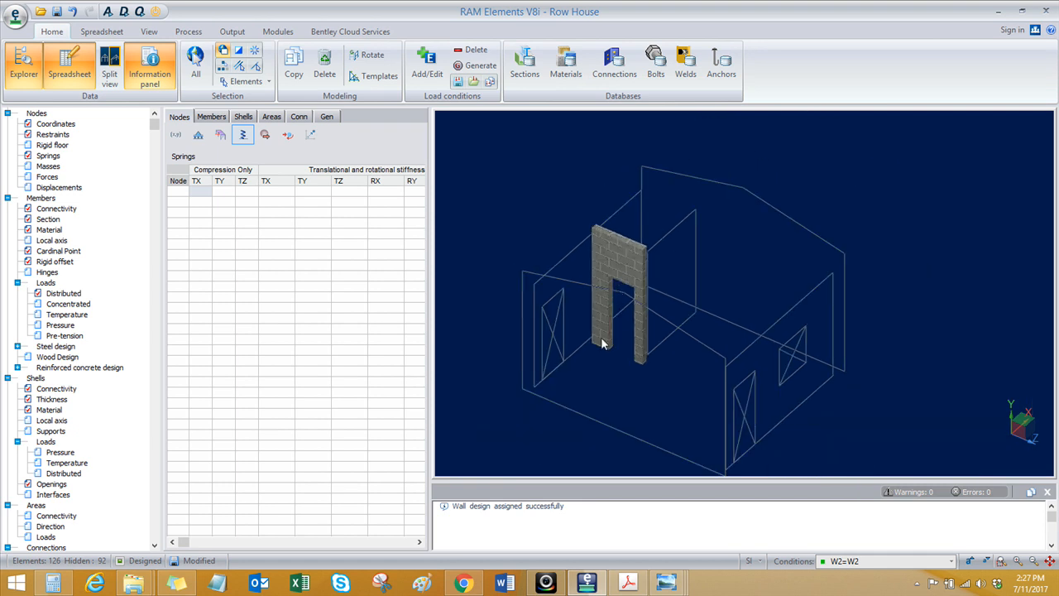
left_click(281, 33)
left_click(208, 56)
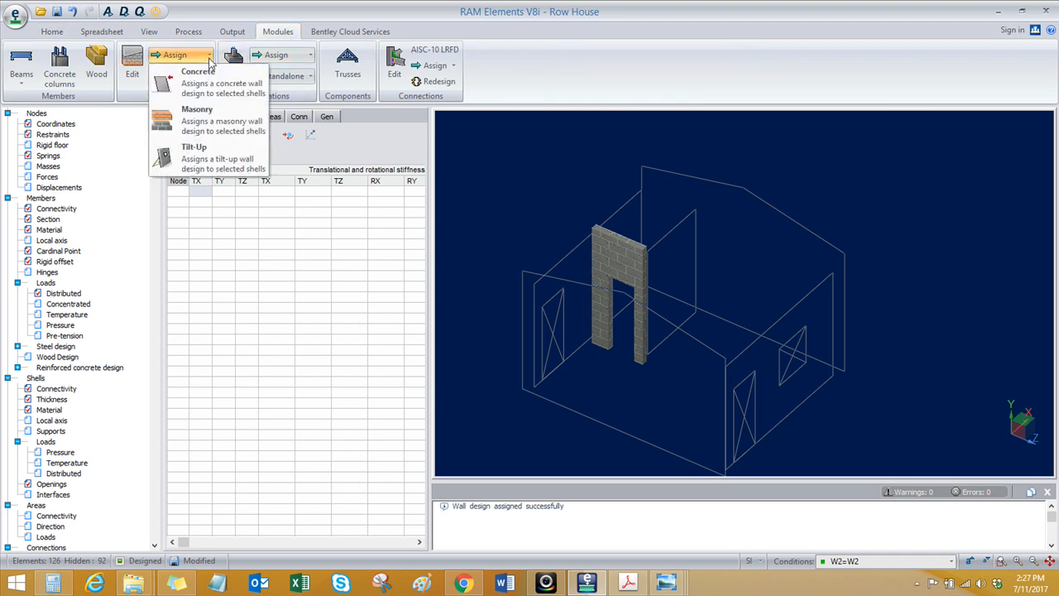
left_click(220, 133)
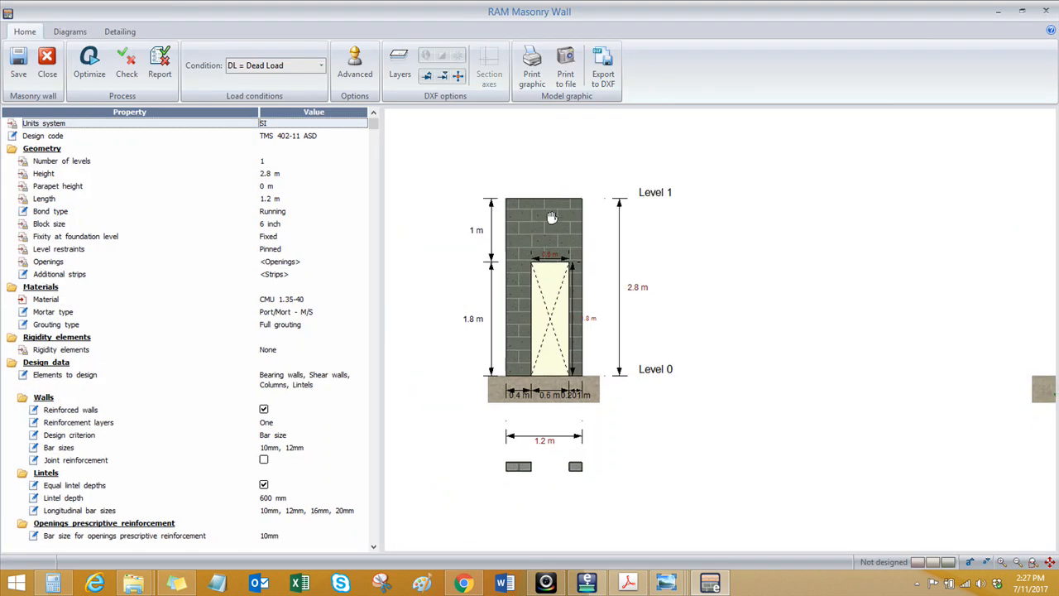
Step: Optimize the narrow interior wall's design and examine the reinforcement detailing around its door opening
left_click(89, 64)
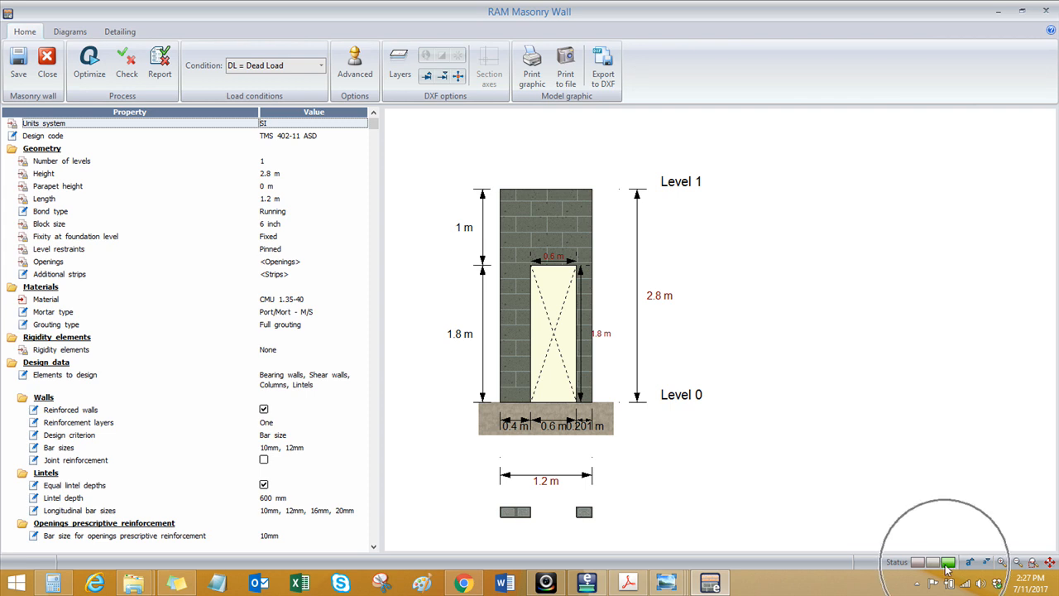
left_click(120, 31)
scroll(558, 357, "up", 3)
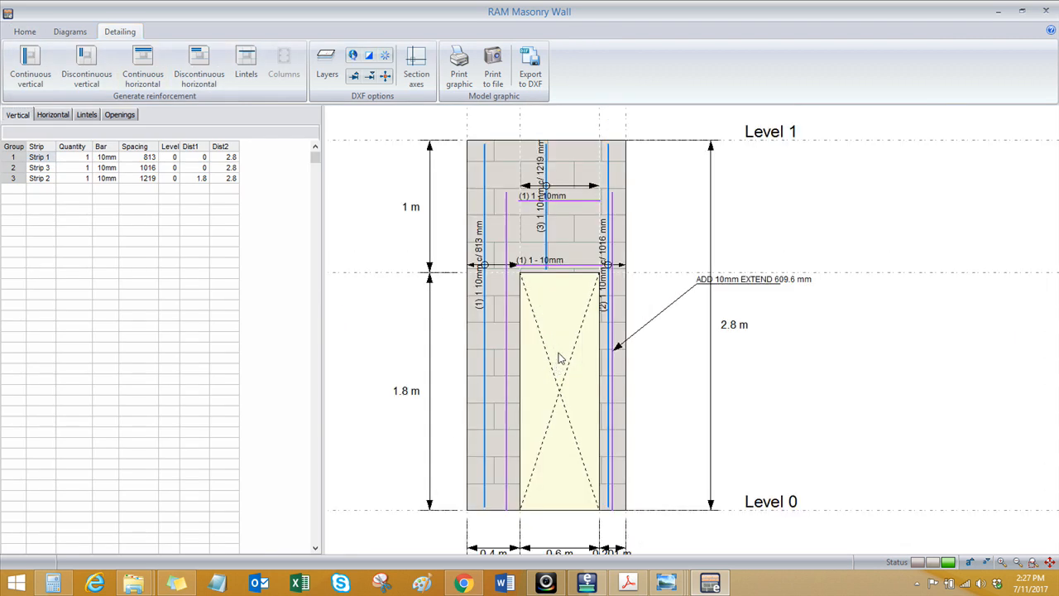
scroll(559, 358, "down", 2)
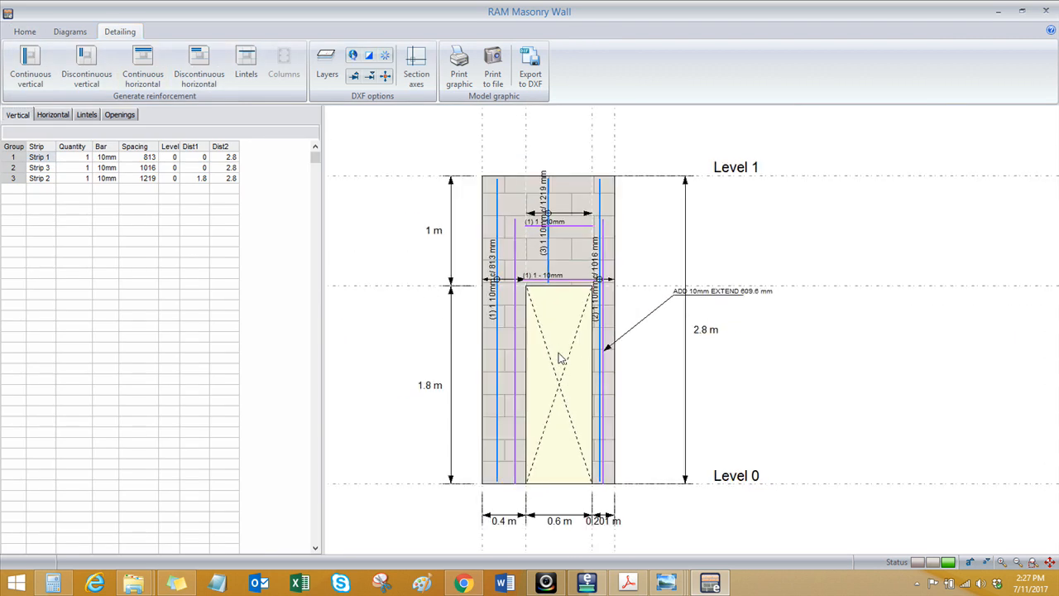
left_click(549, 307)
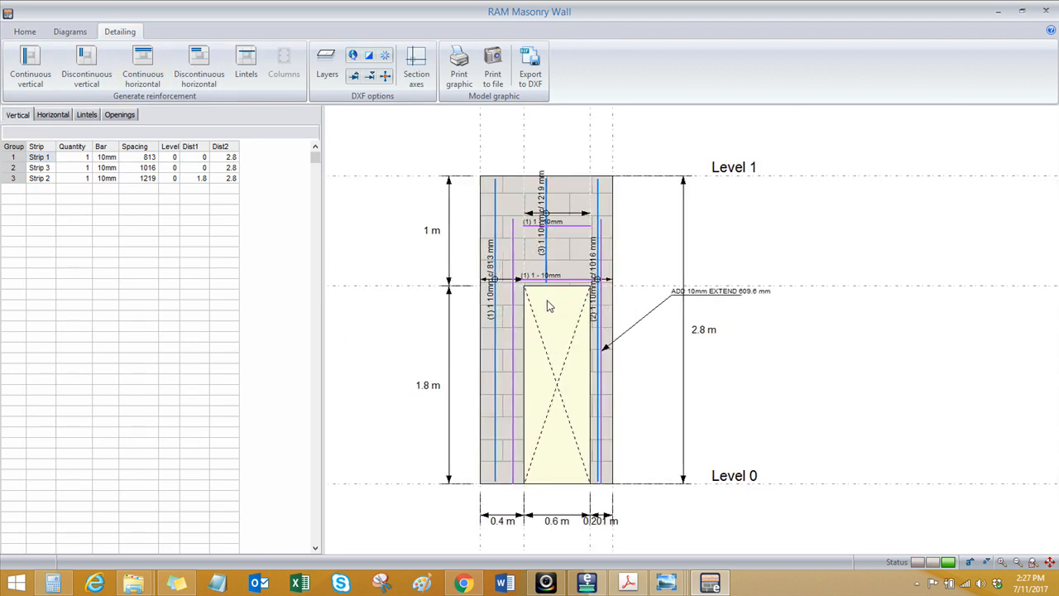
left_click(547, 301)
left_click(673, 304)
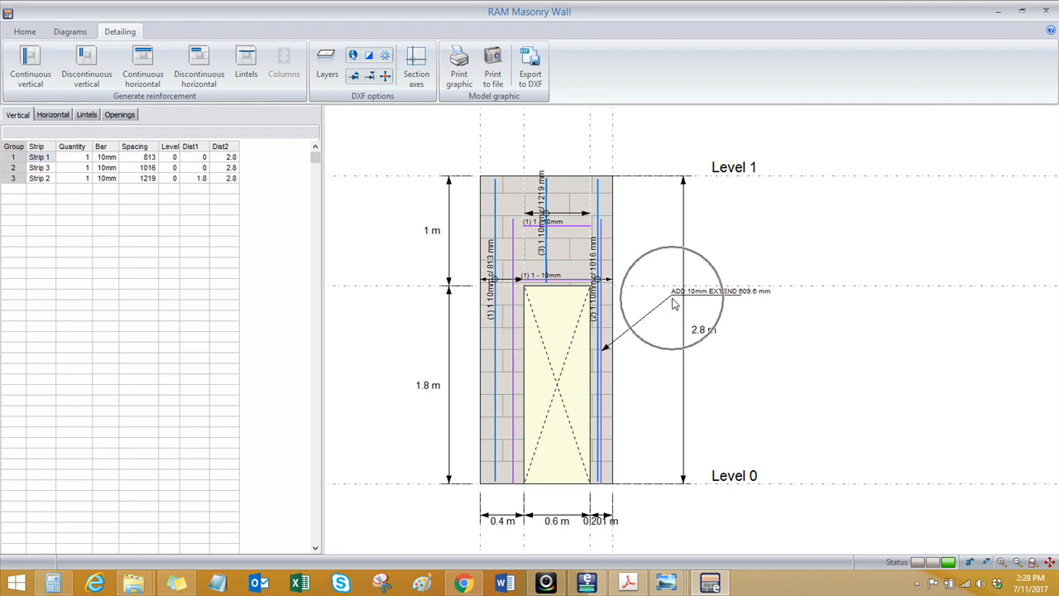
left_click(750, 298)
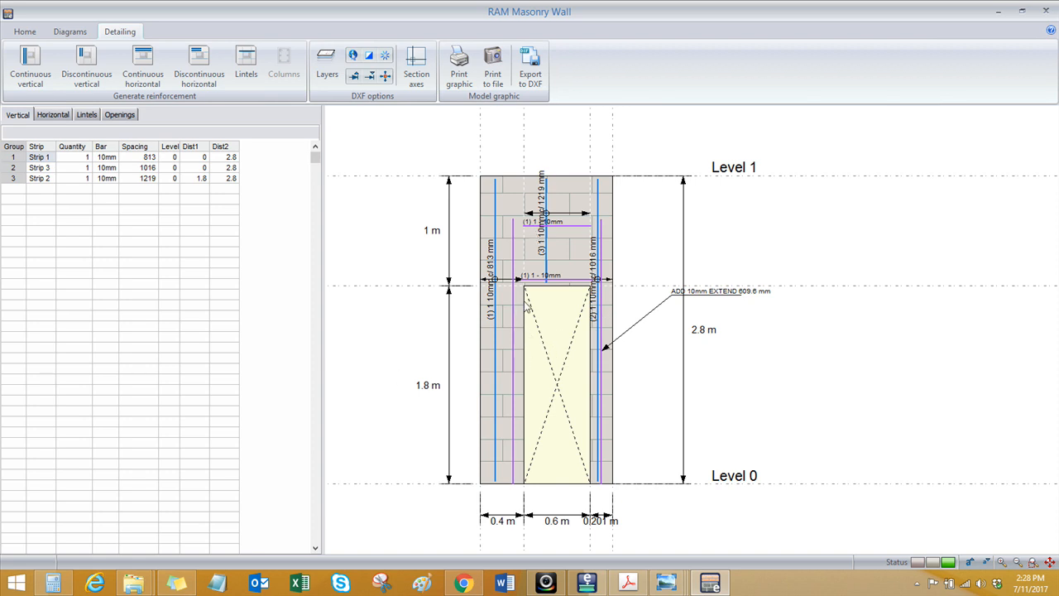
scroll(534, 291, "up", 2)
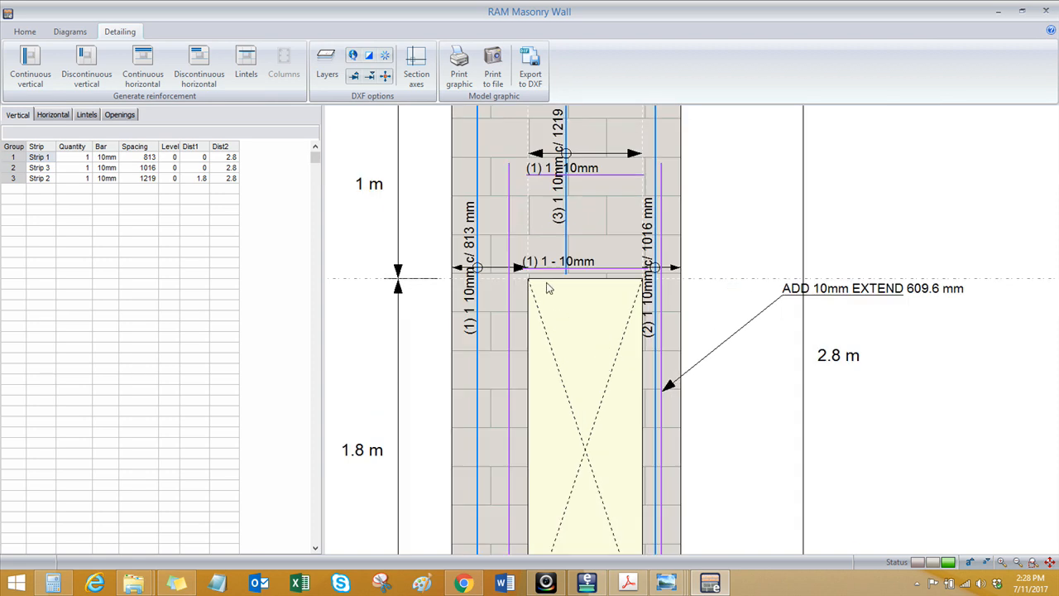
scroll(642, 279, "down", 1)
scroll(552, 300, "down", 2)
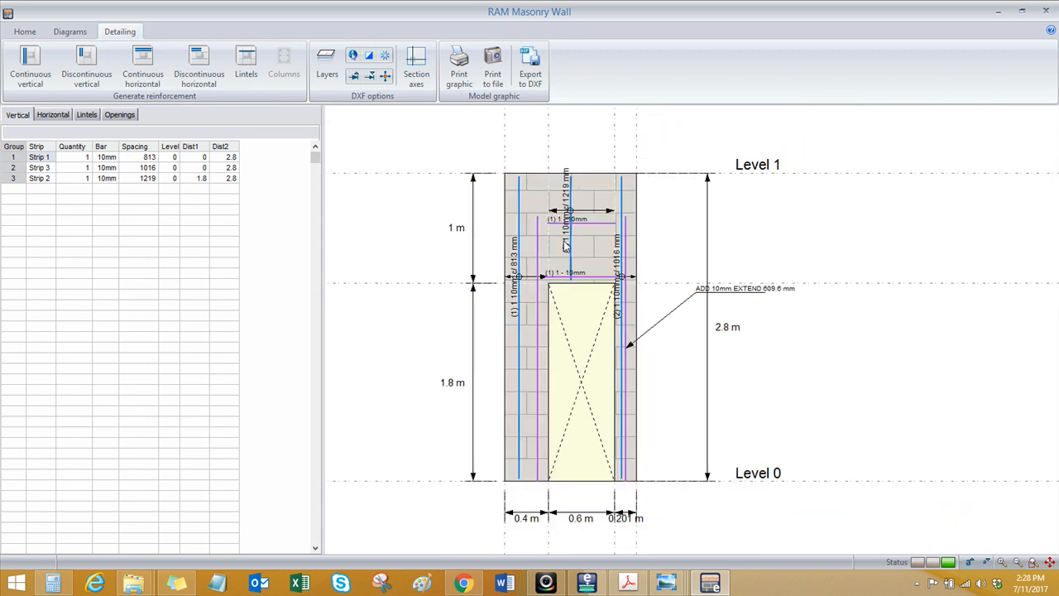
middle_click_drag(551, 237, 537, 235)
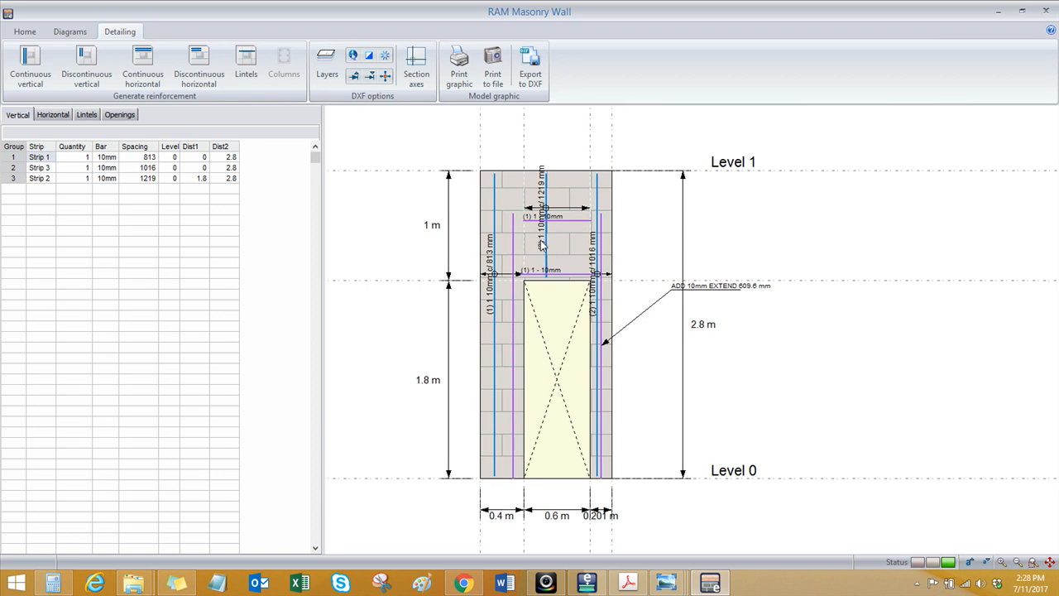
Step: Examine the available design codes for the interior wall, leaving TMS 402-11 ASD selected
left_click(26, 32)
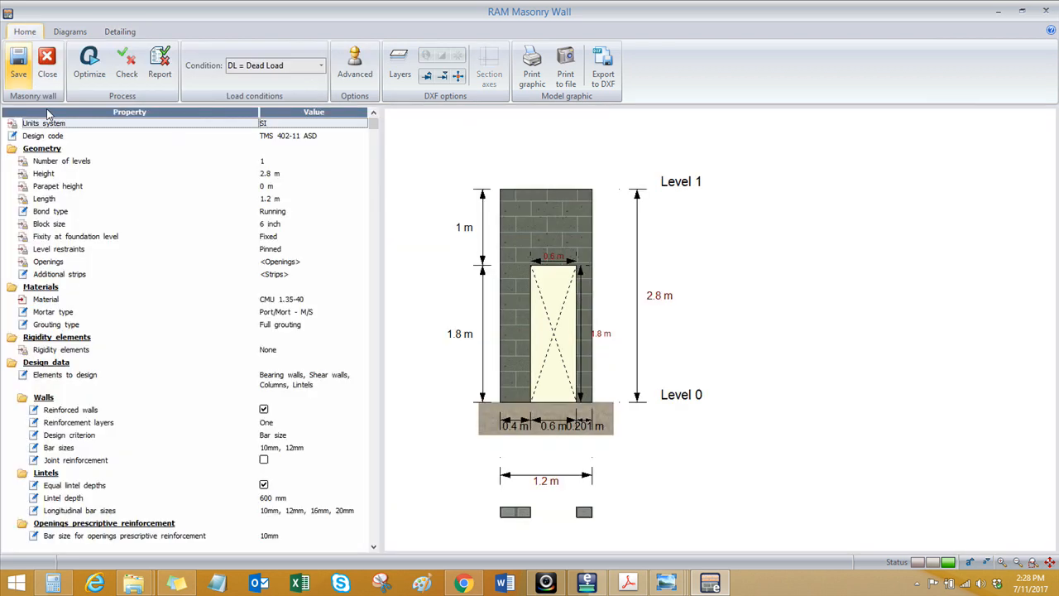
left_click(351, 138)
left_click(361, 138)
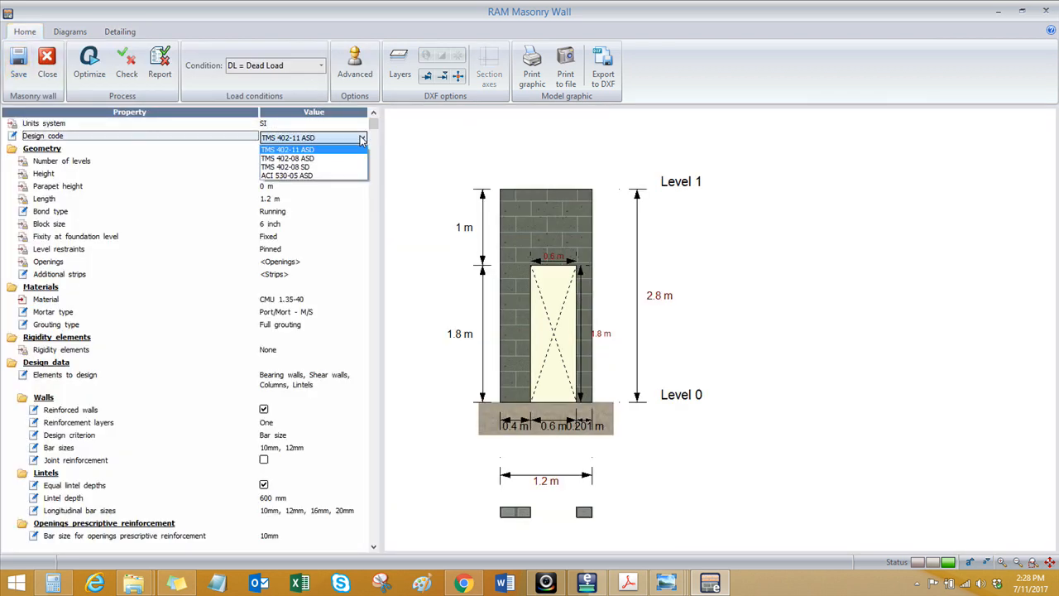
left_click(361, 139)
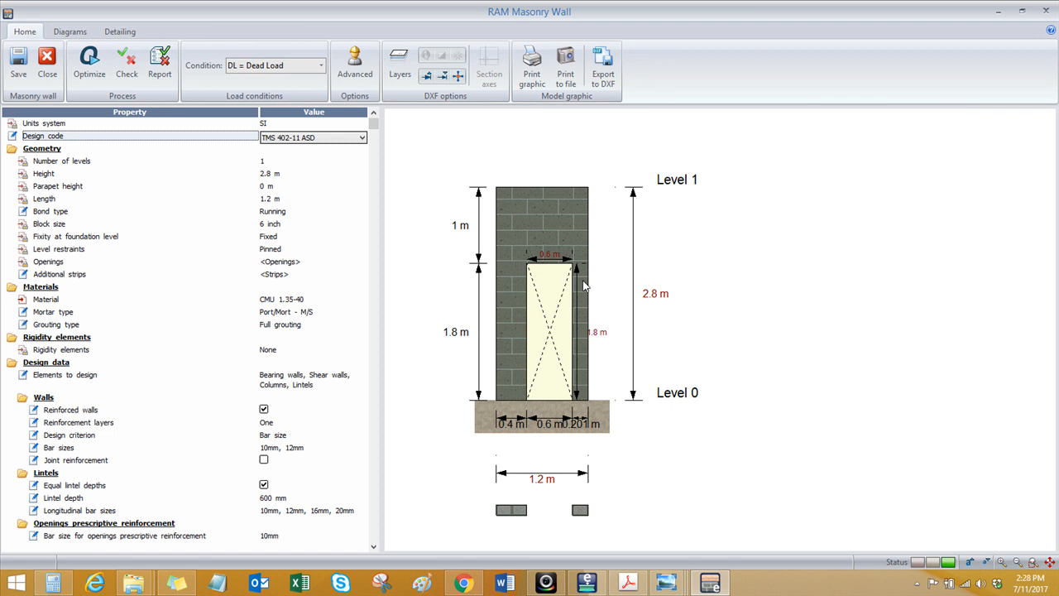
Step: Open the interior wall's design report and review its load conditions, bearing wall segments and combined axial flexure results
left_click(160, 59)
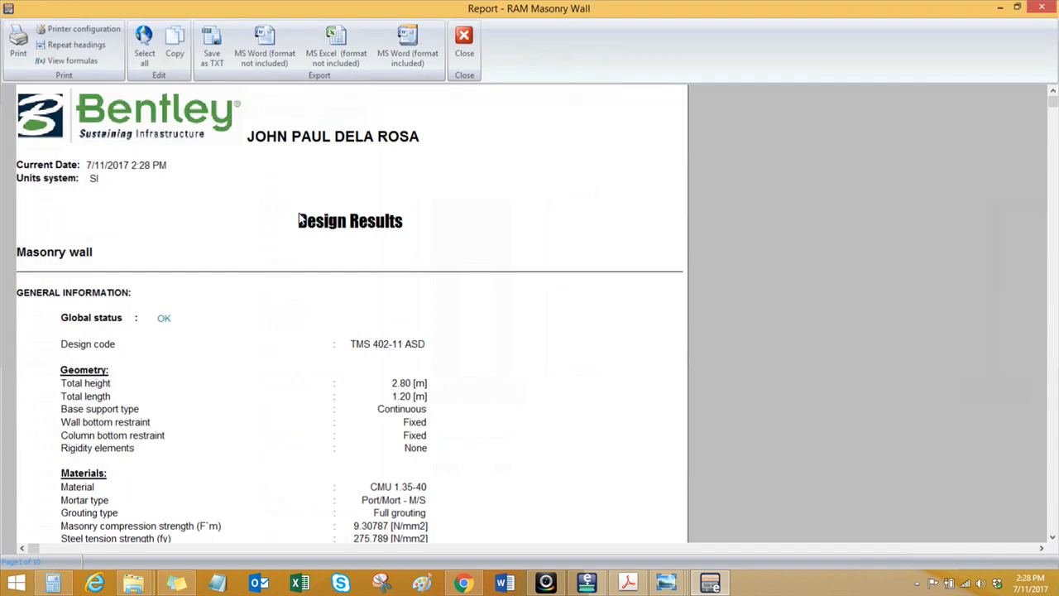
scroll(331, 310, "down", 20)
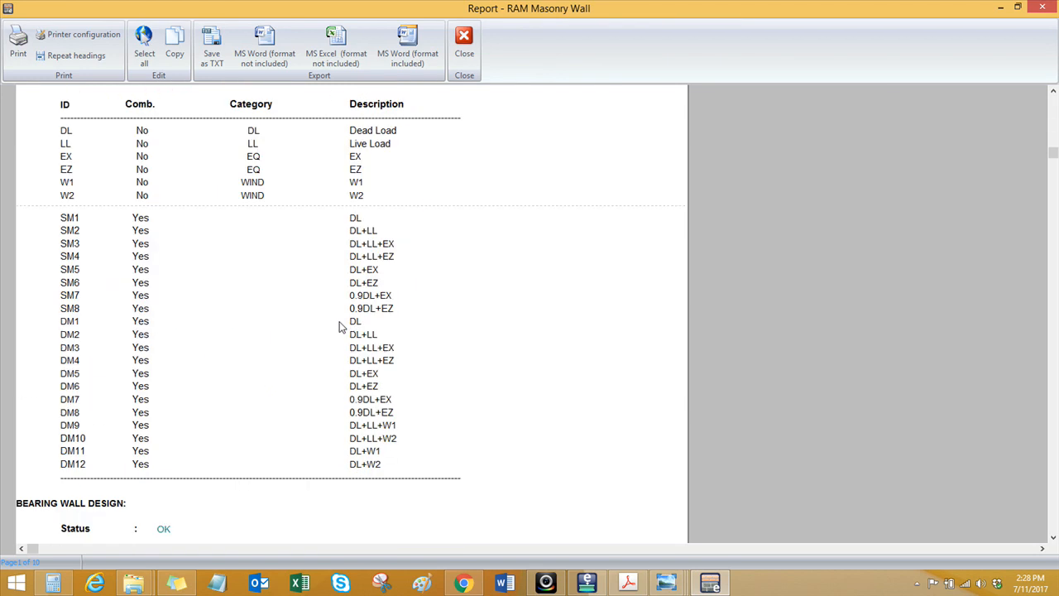
scroll(339, 326, "up", 3)
scroll(308, 329, "down", 4)
scroll(308, 329, "down", 7)
scroll(287, 357, "up", 4)
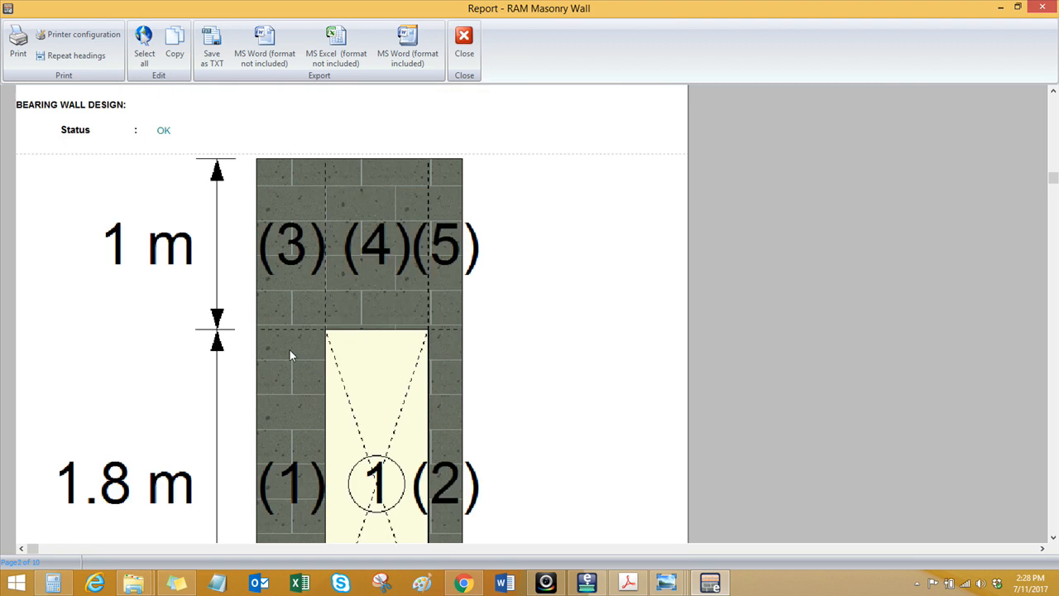
scroll(287, 350, "down", 16)
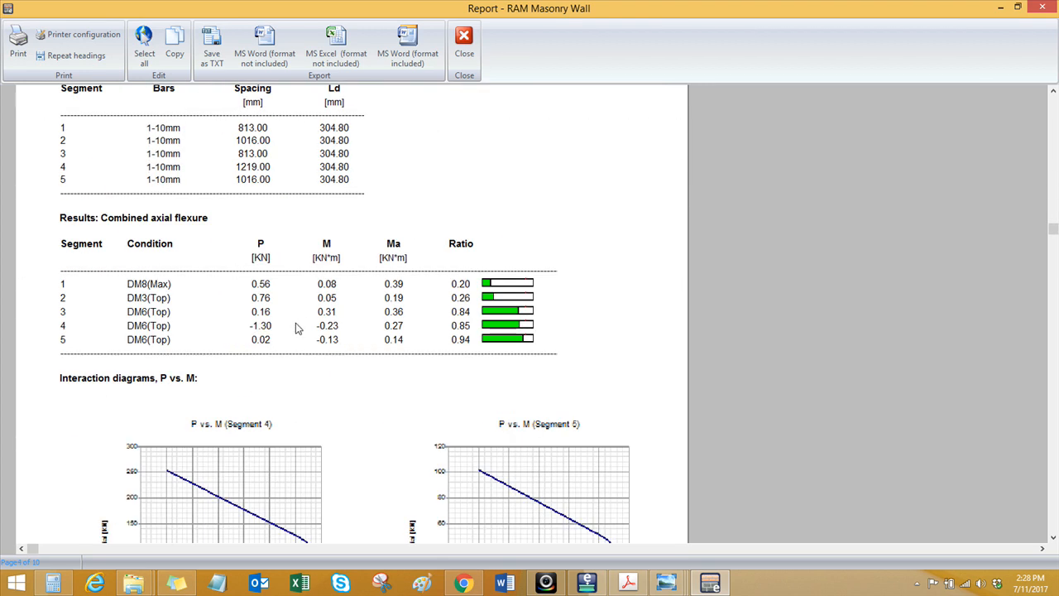
Step: Review the remaining axial compression, interaction diagram, shear wall and lintel results in the interior wall's report, ending with its notes, and close it
scroll(249, 315, "down", 5)
scroll(248, 315, "down", 13)
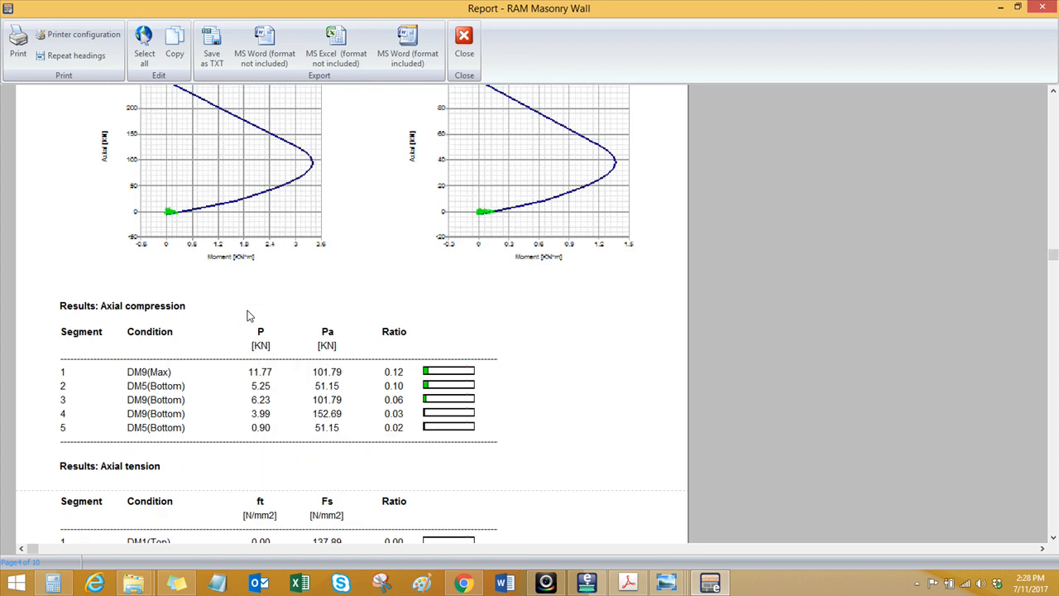
scroll(270, 309, "down", 20)
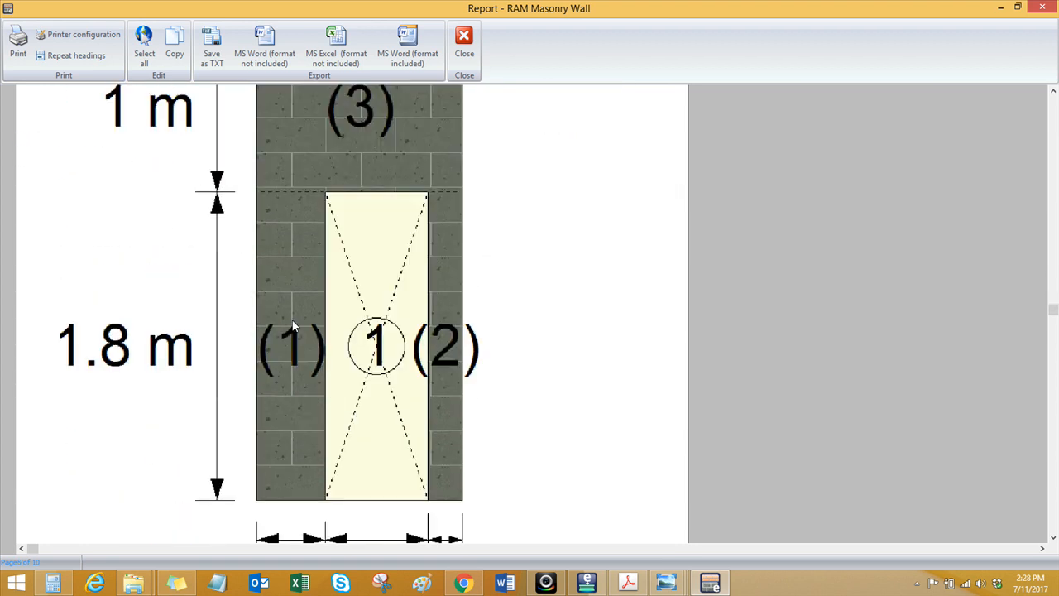
scroll(708, 295, "down", 7)
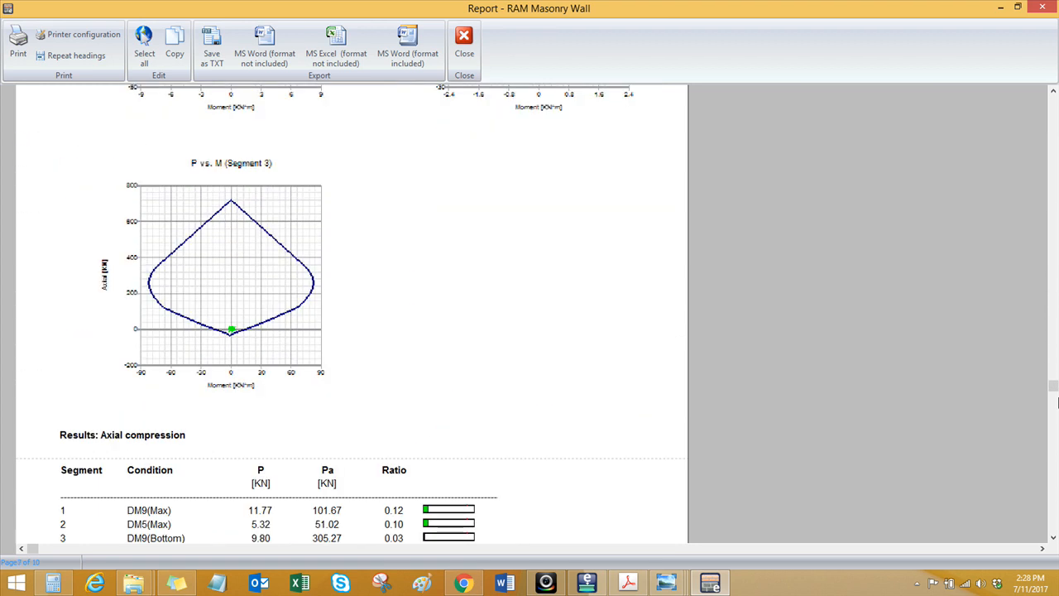
scroll(489, 436, "down", 12)
scroll(513, 421, "down", 10)
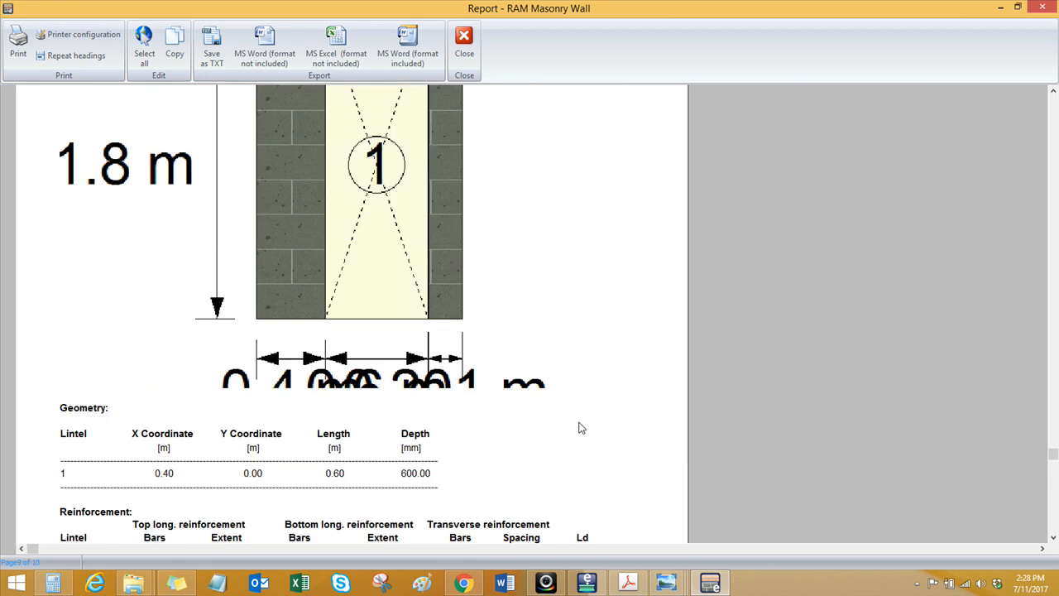
scroll(914, 477, "down", 3)
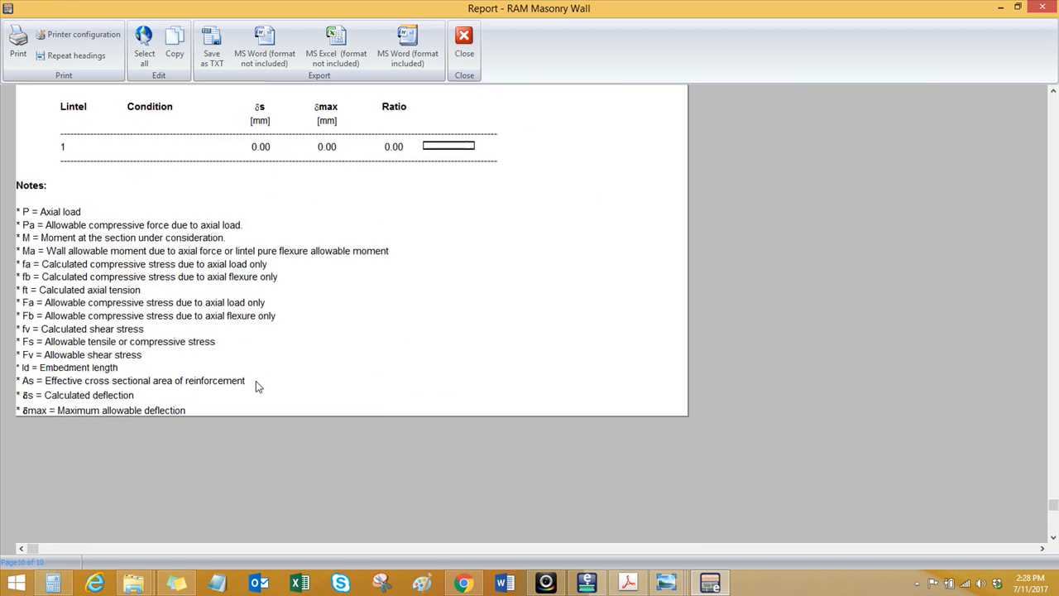
left_click(464, 38)
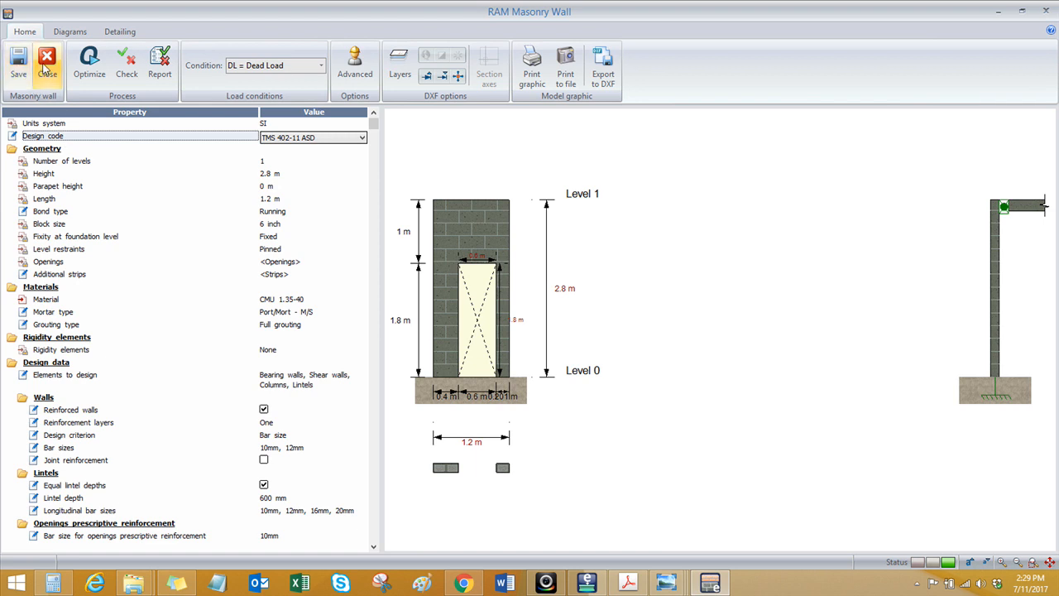
Step: Close the interior wall's masonry design and restore the hidden roof members to view the complete row house model
left_click(47, 65)
left_click(579, 309)
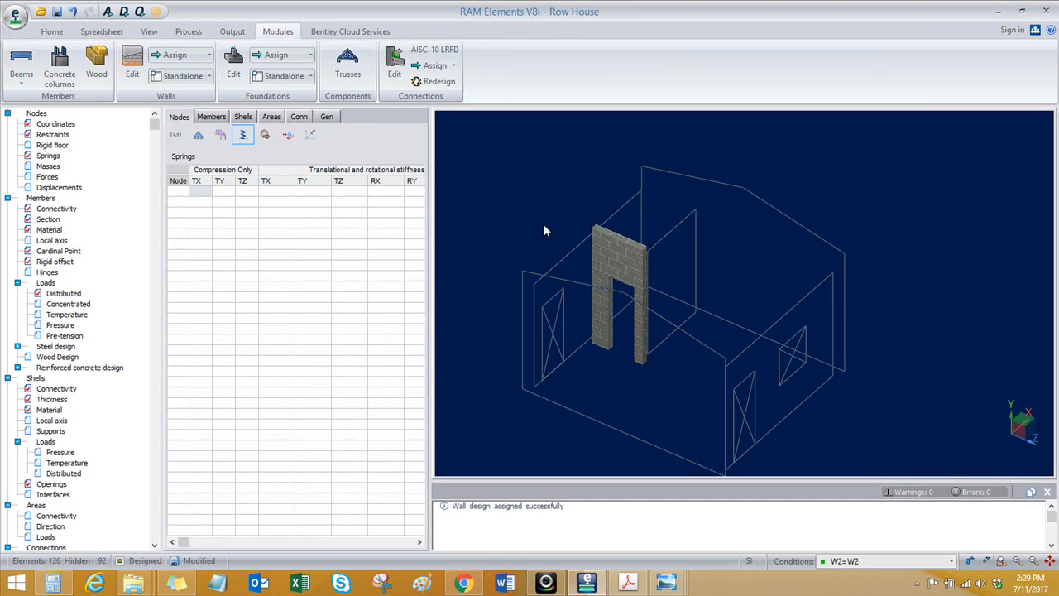
scroll(546, 228, "down", 1)
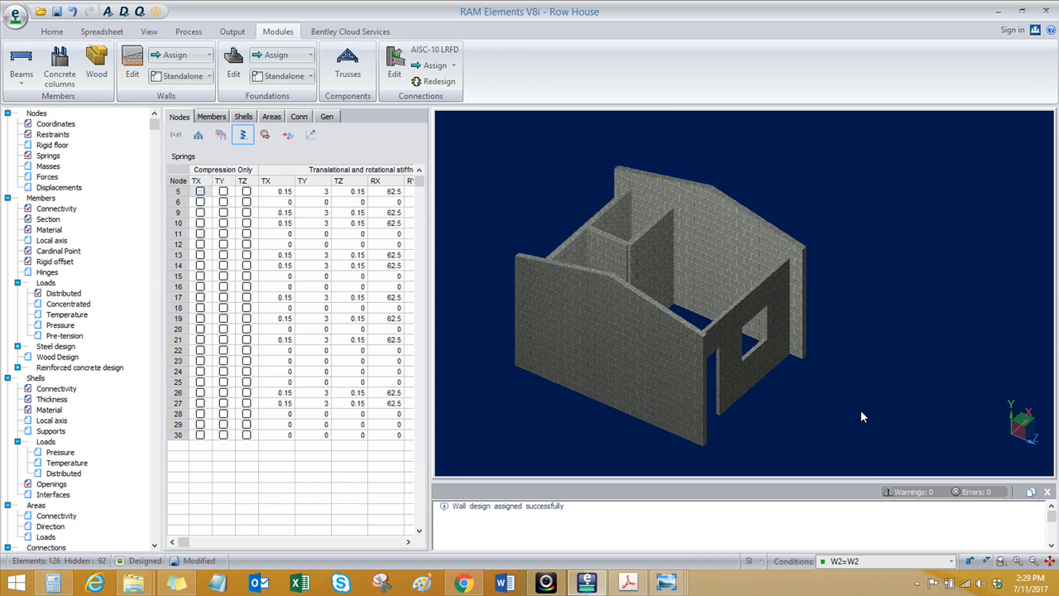
left_click(53, 31)
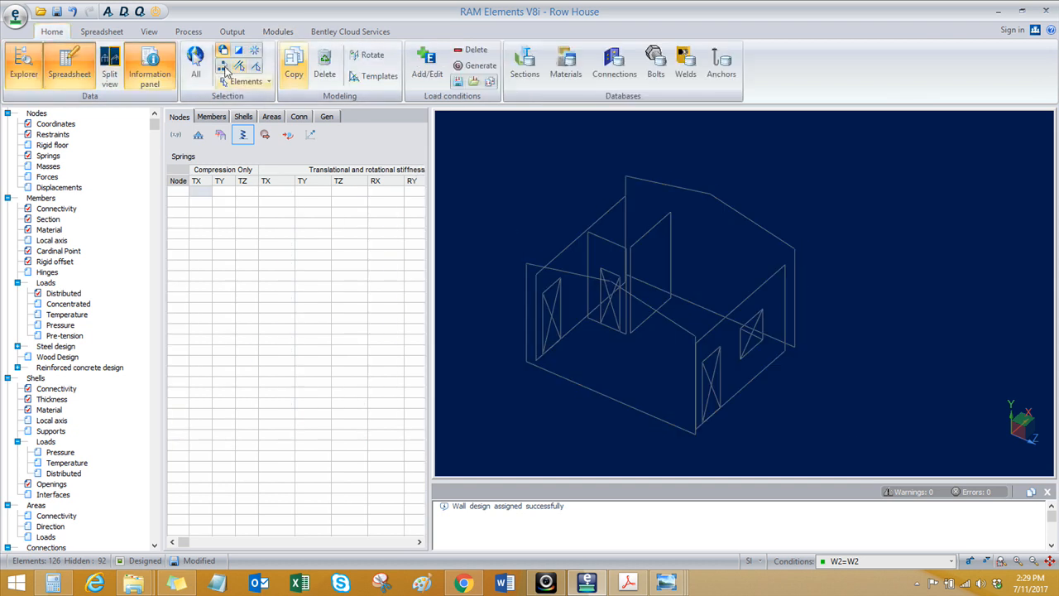
scroll(546, 164, "down", 1)
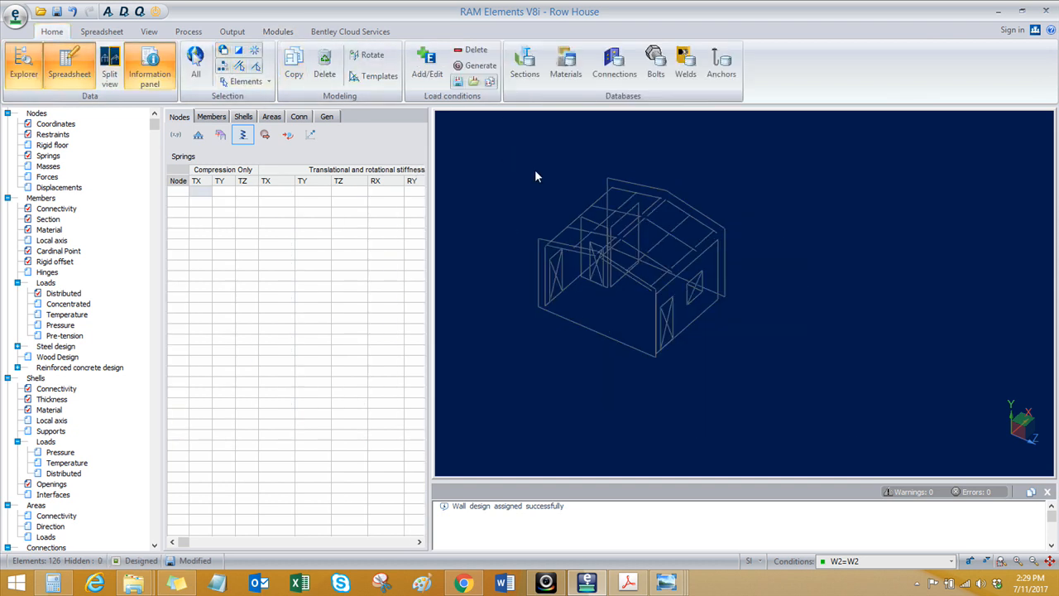
middle_click_drag(717, 367, 708, 363)
scroll(647, 244, "up", 2)
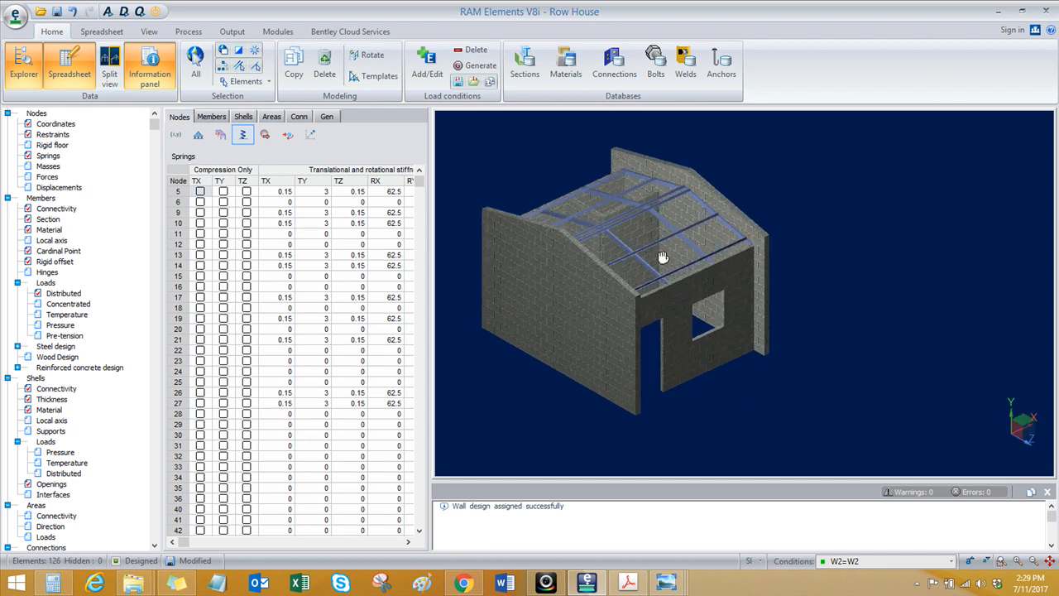
middle_click_drag(660, 264, 656, 266)
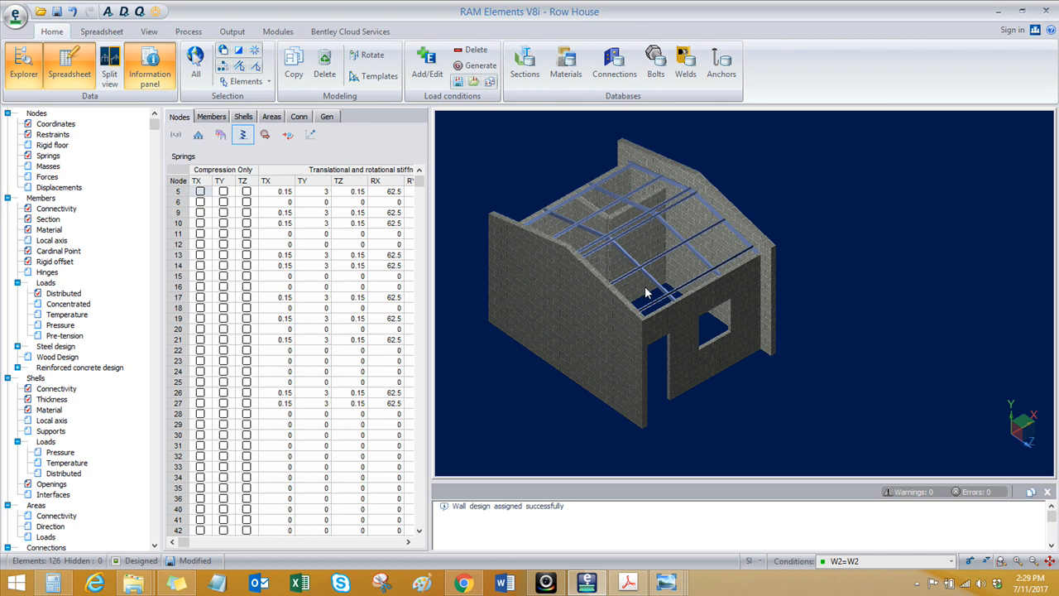
middle_click_drag(649, 285, 637, 288)
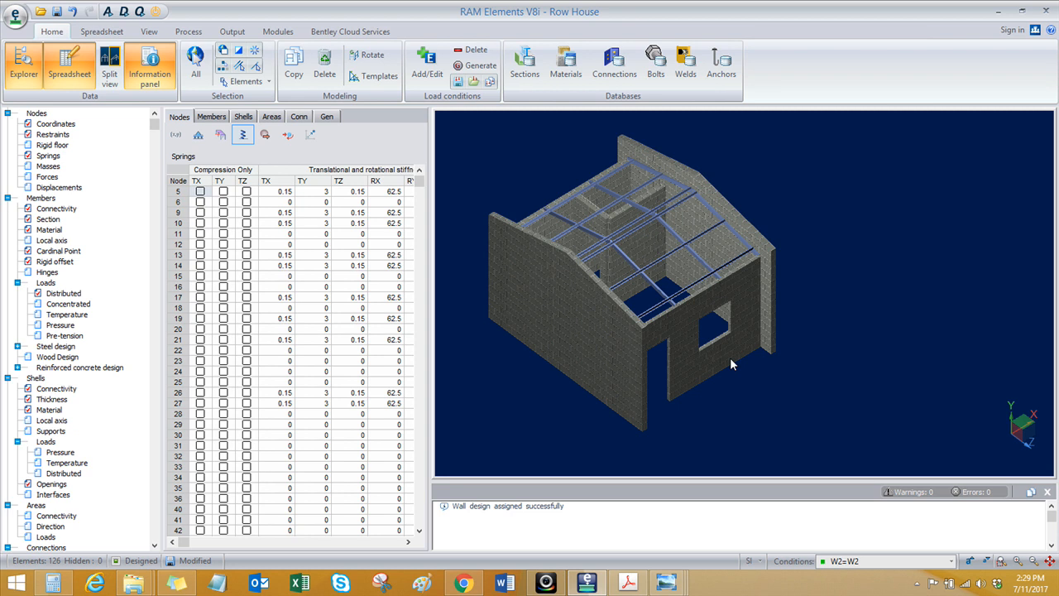
middle_click_drag(731, 364, 734, 364)
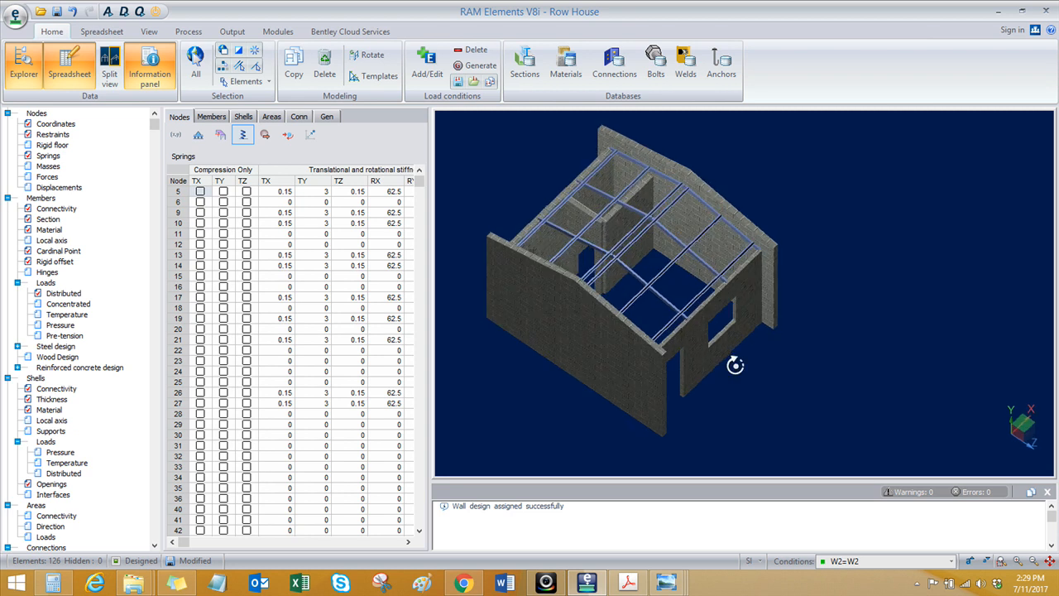
Step: Select one rafter and one purlin, extend the selection to all similar roof members, and isolate the roof framing
scroll(656, 303, "up", 3)
left_click(654, 304)
scroll(655, 314, "down", 7)
middle_click_drag(649, 332, 652, 323)
scroll(653, 319, "up", 5)
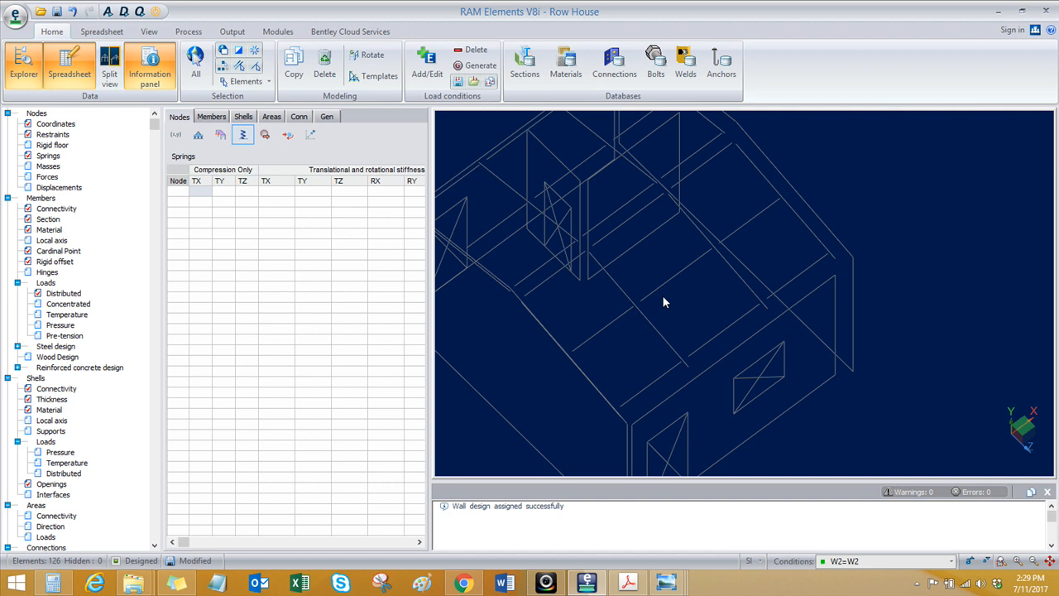
left_click(636, 305)
middle_click_drag(630, 351, 631, 339)
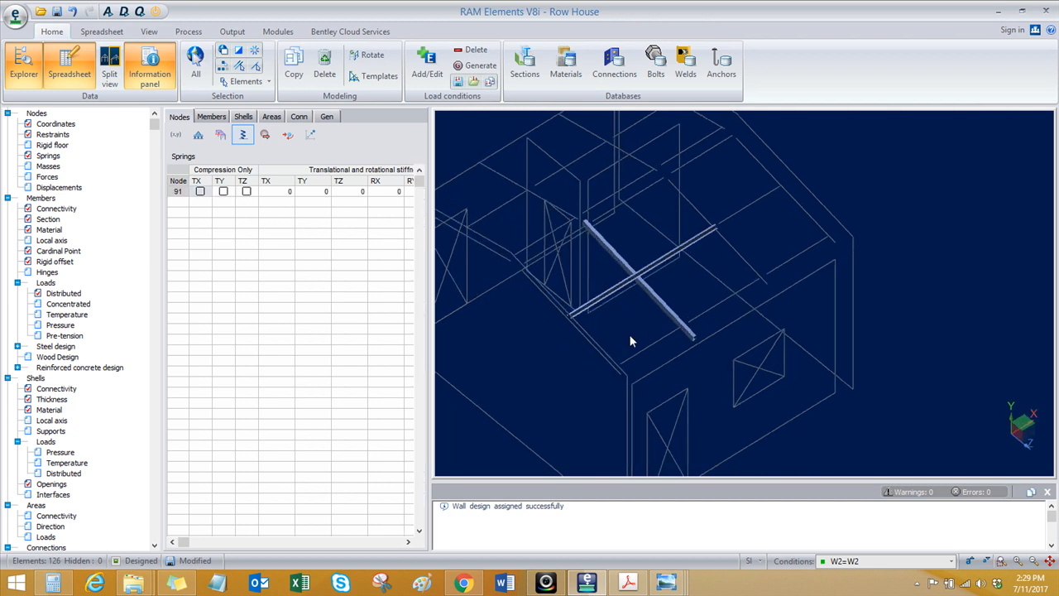
left_click(224, 67)
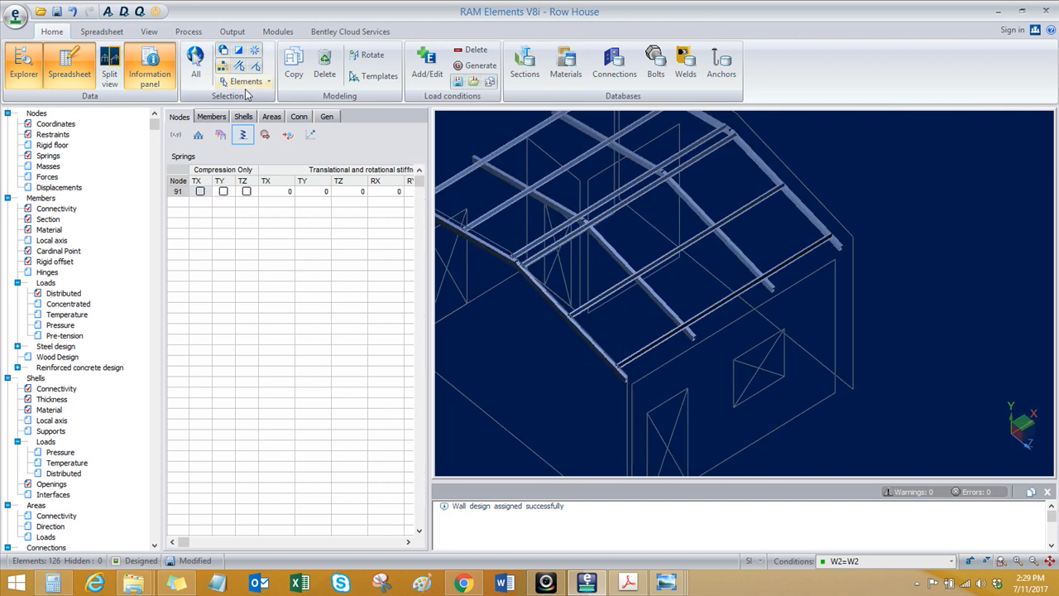
left_click(222, 49)
scroll(666, 257, "down", 2)
middle_click_drag(666, 257, 666, 266)
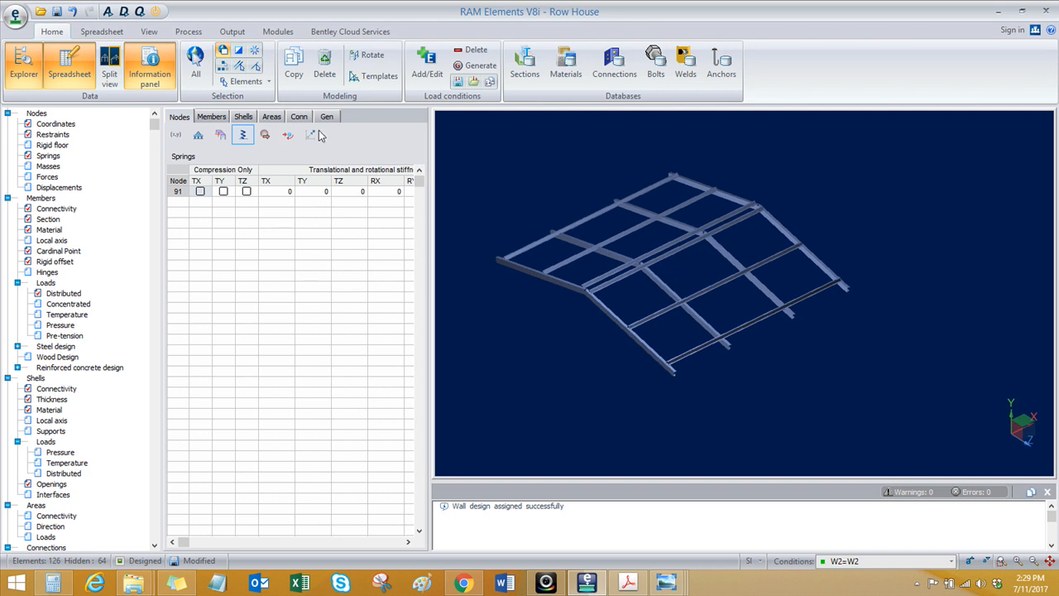
Step: Generate the parts list report for the isolated roof framing, review its profiles, lengths and piece counts, and close it
left_click(233, 33)
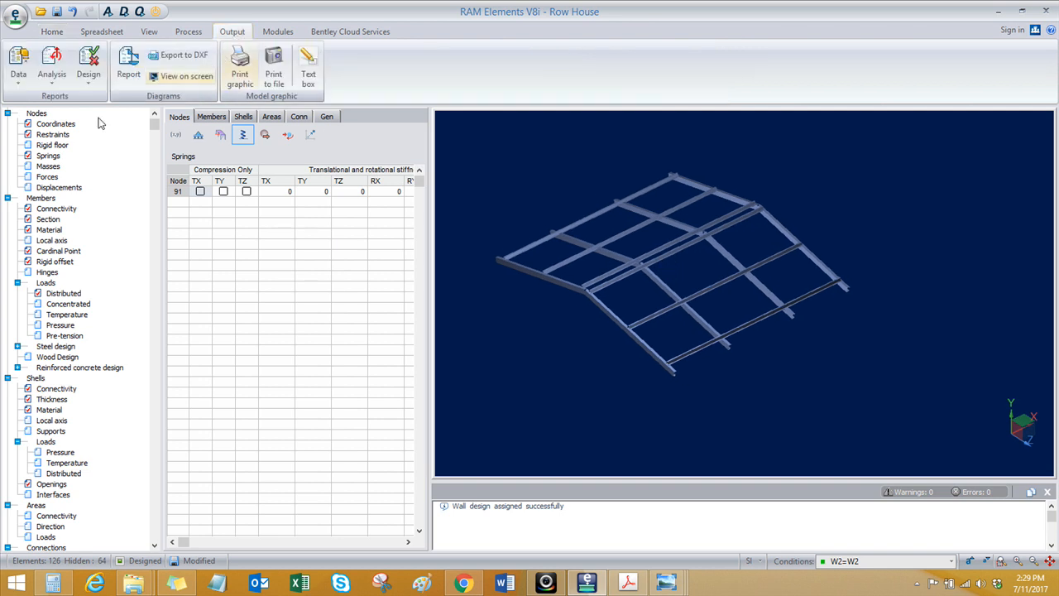
left_click(17, 81)
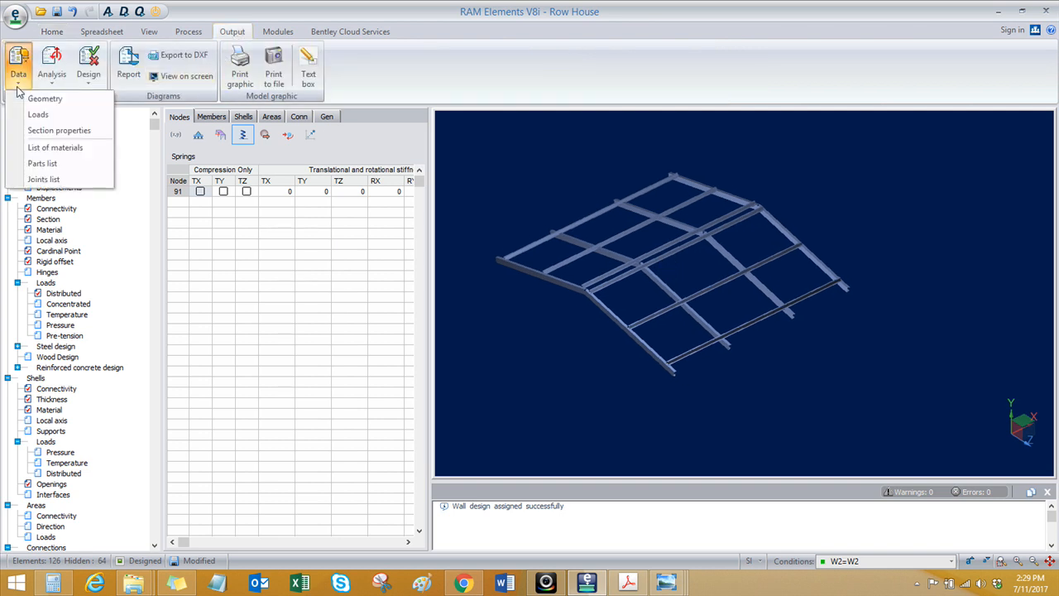
left_click(46, 170)
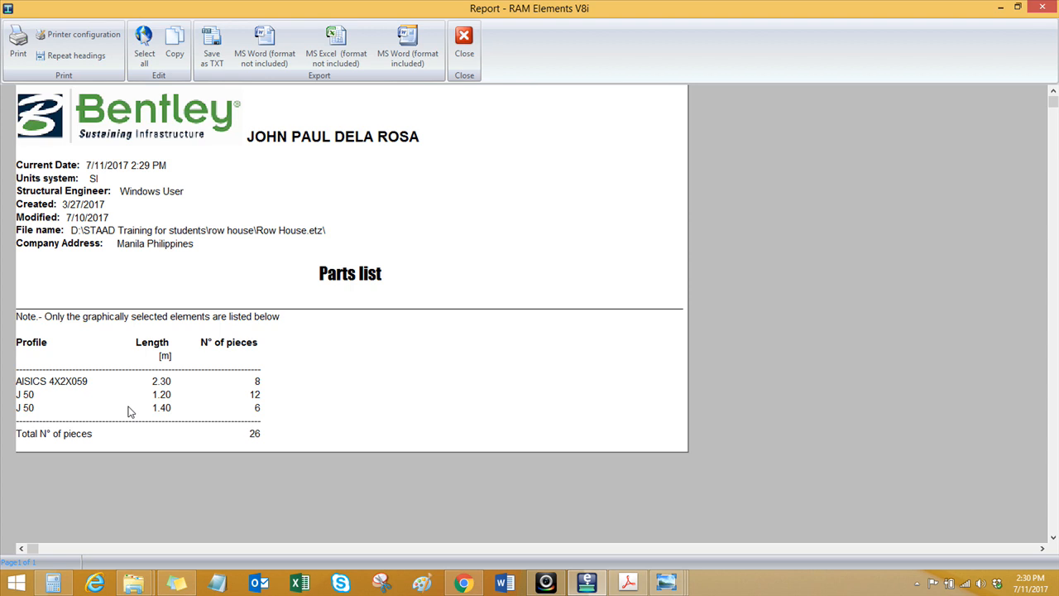
left_click(463, 41)
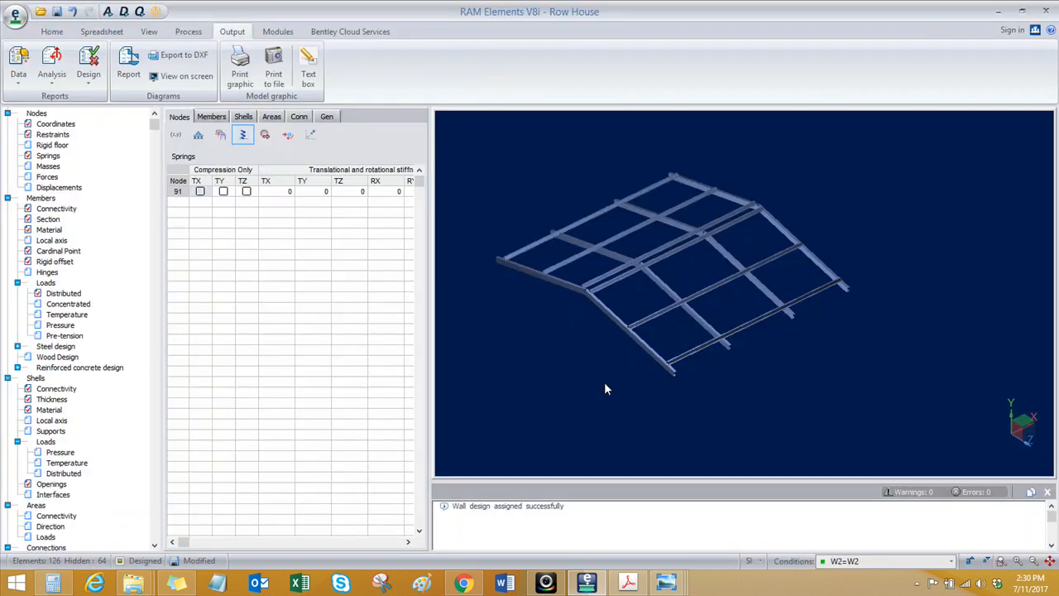
Step: Restore the hidden elements, select all masonry walls by extending from the front wall, and isolate them
left_click(51, 32)
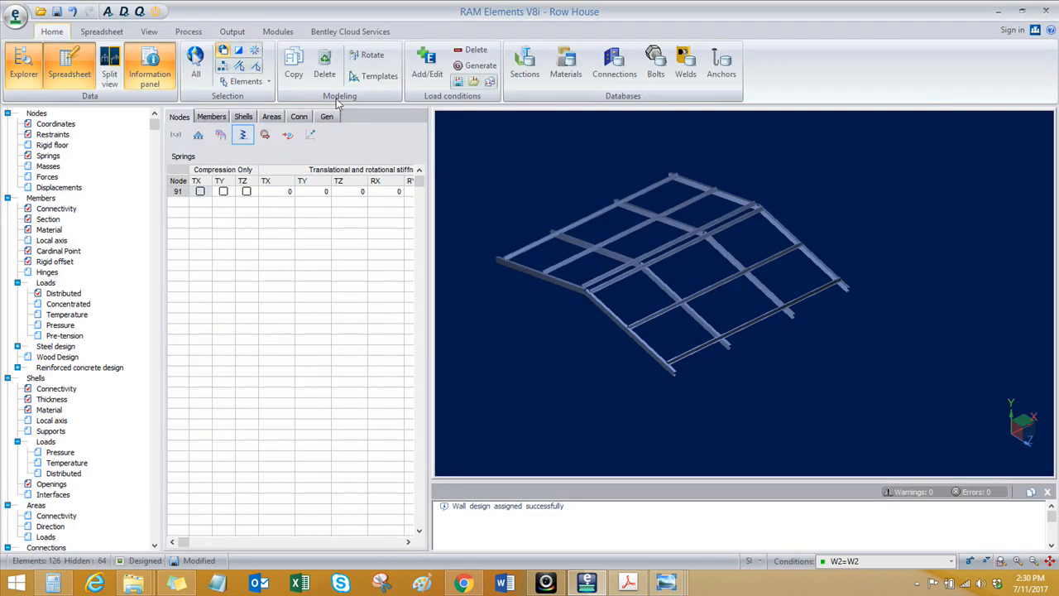
left_click(222, 51)
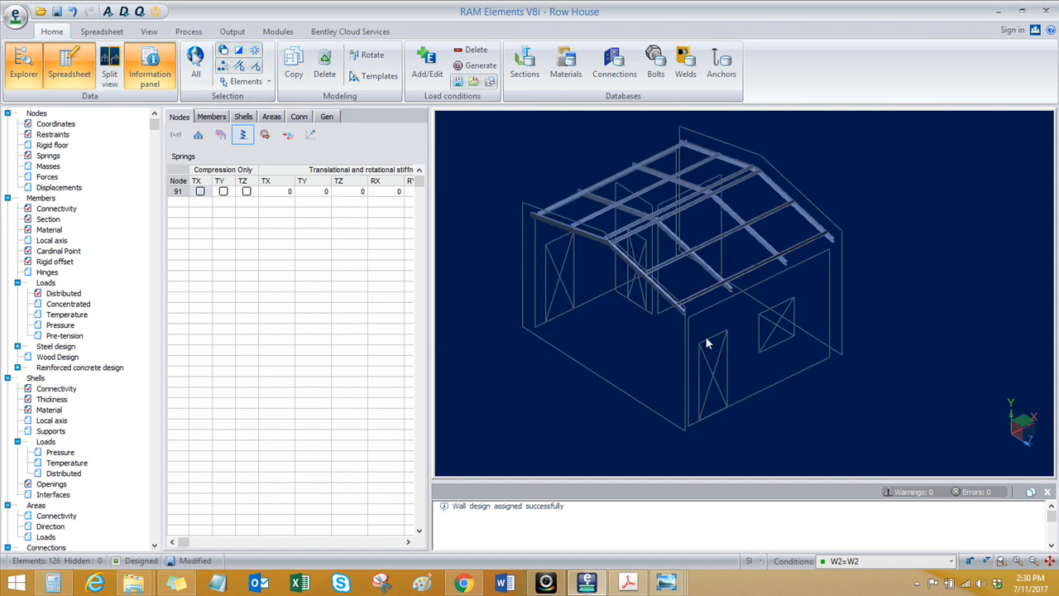
left_click(754, 357)
left_click(222, 70)
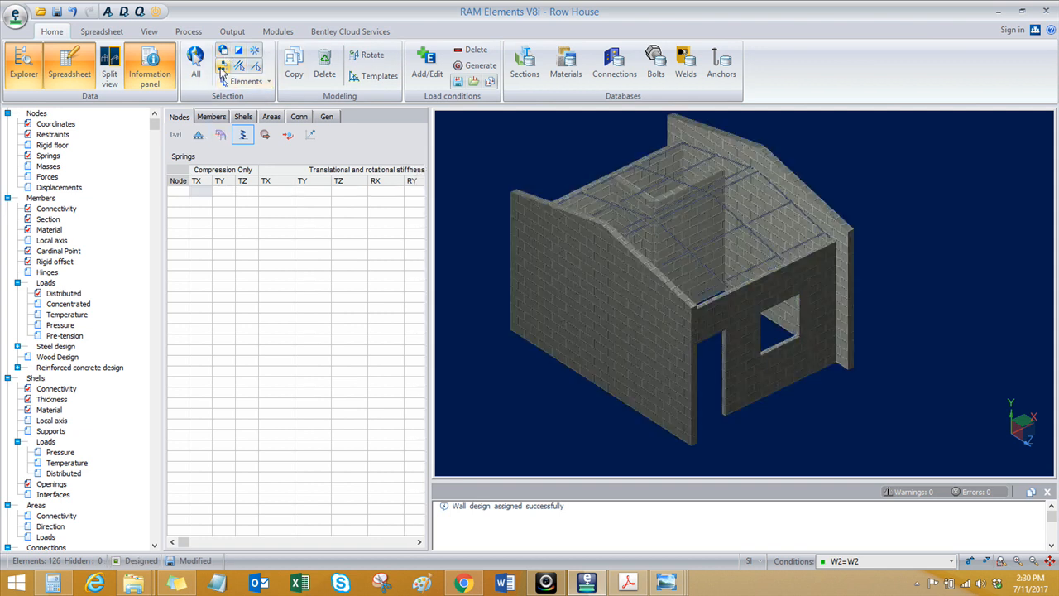
left_click(222, 51)
middle_click_drag(632, 396, 657, 330)
scroll(657, 331, "down", 2)
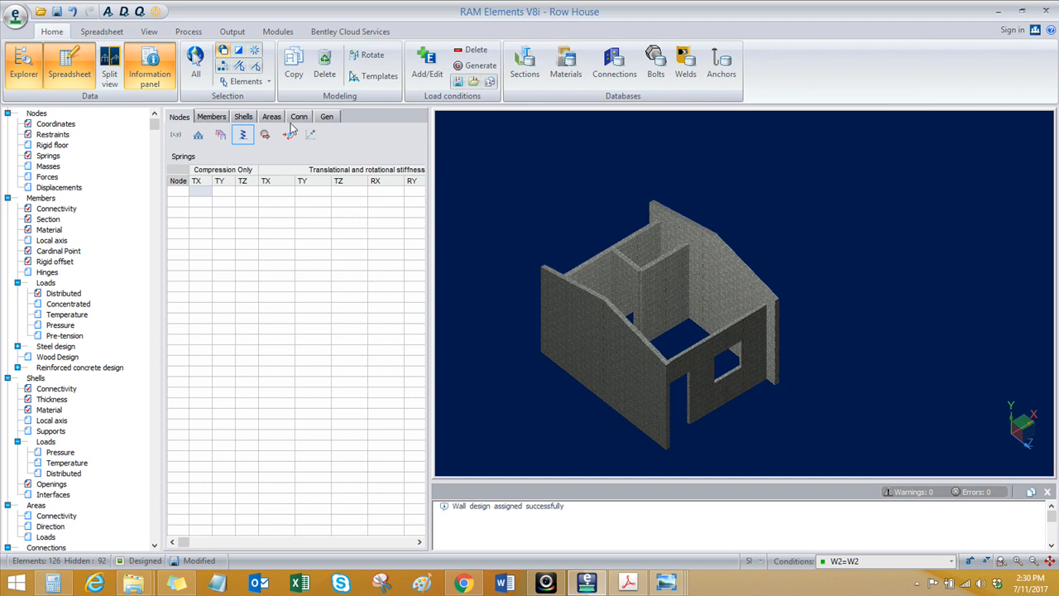
Step: Generate the parts list report for the isolated masonry walls and close it after checking its contents
left_click(232, 31)
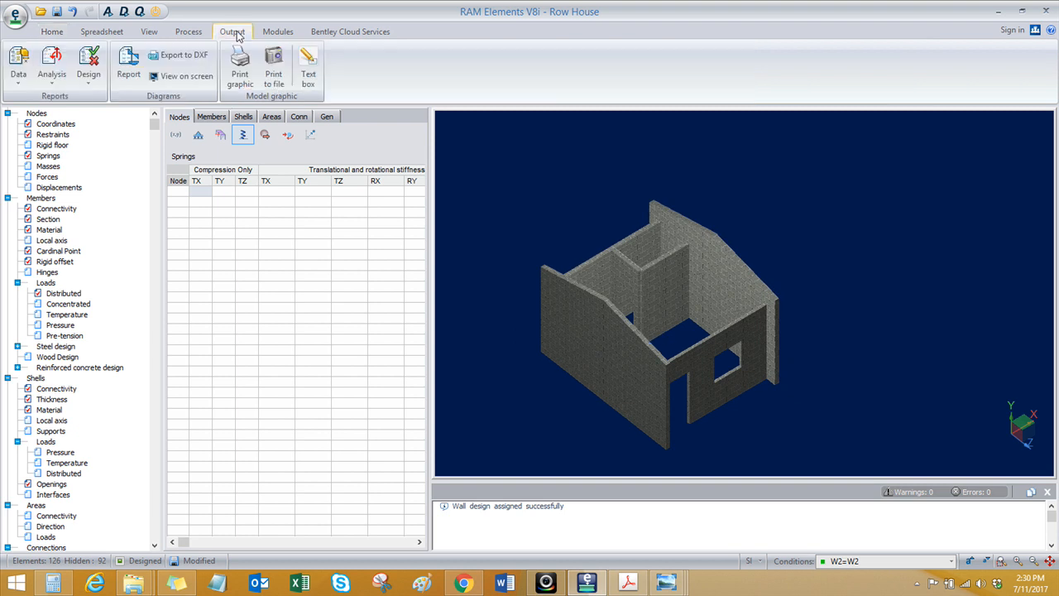
left_click(17, 83)
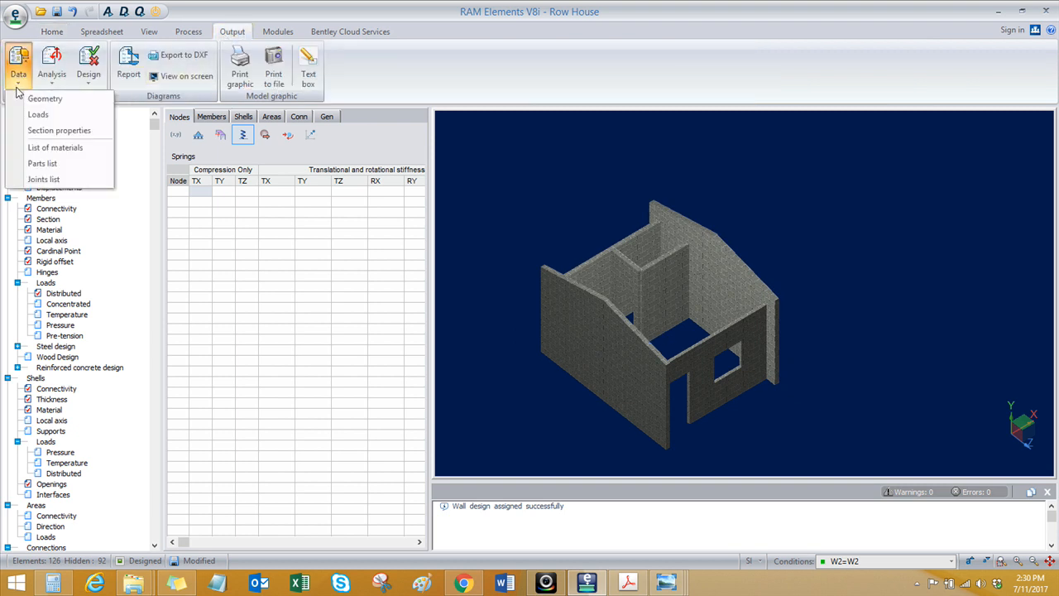
left_click(43, 164)
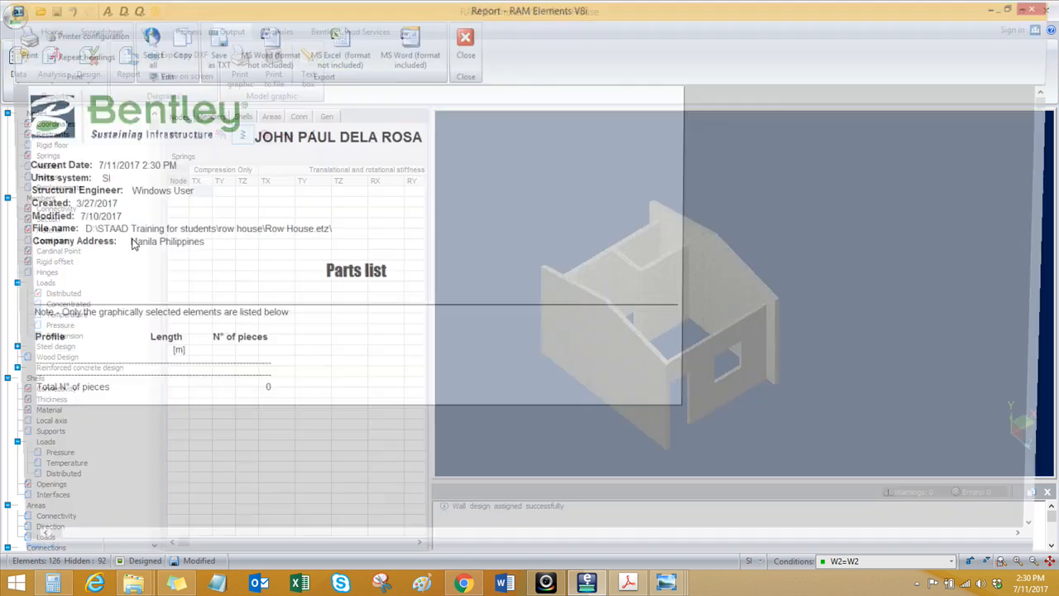
left_click(464, 45)
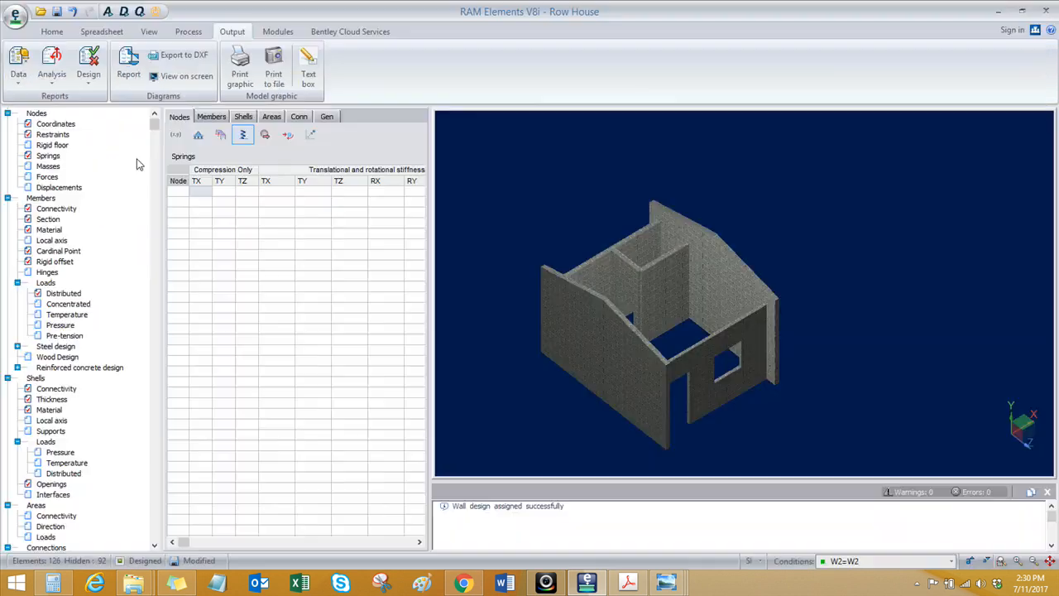
Step: Generate the list of materials for the isolated walls and compare the areas of the 100 mm and 150 mm CMU shells
left_click(19, 83)
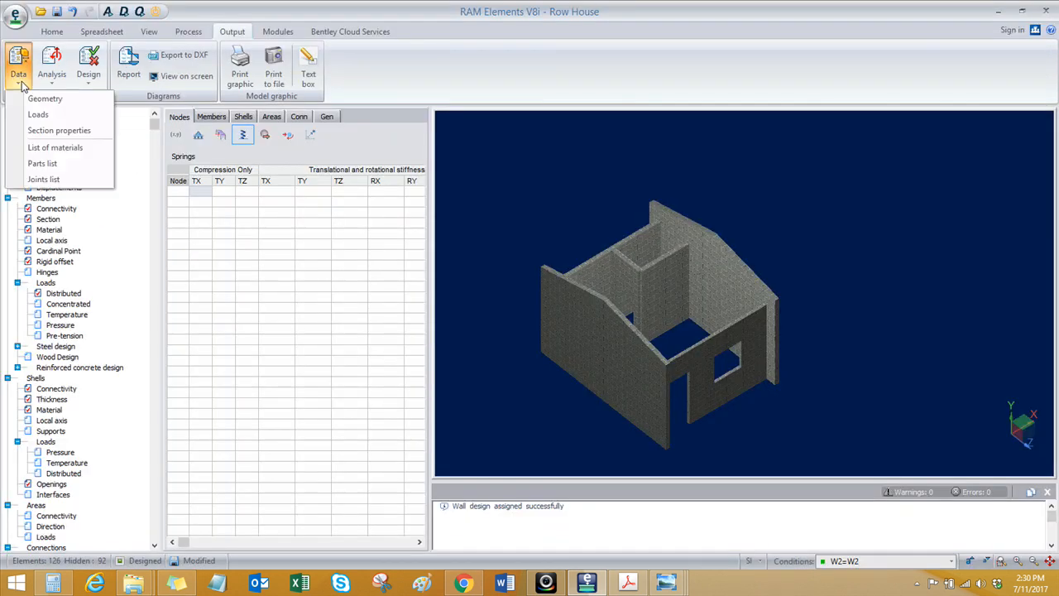
left_click(47, 149)
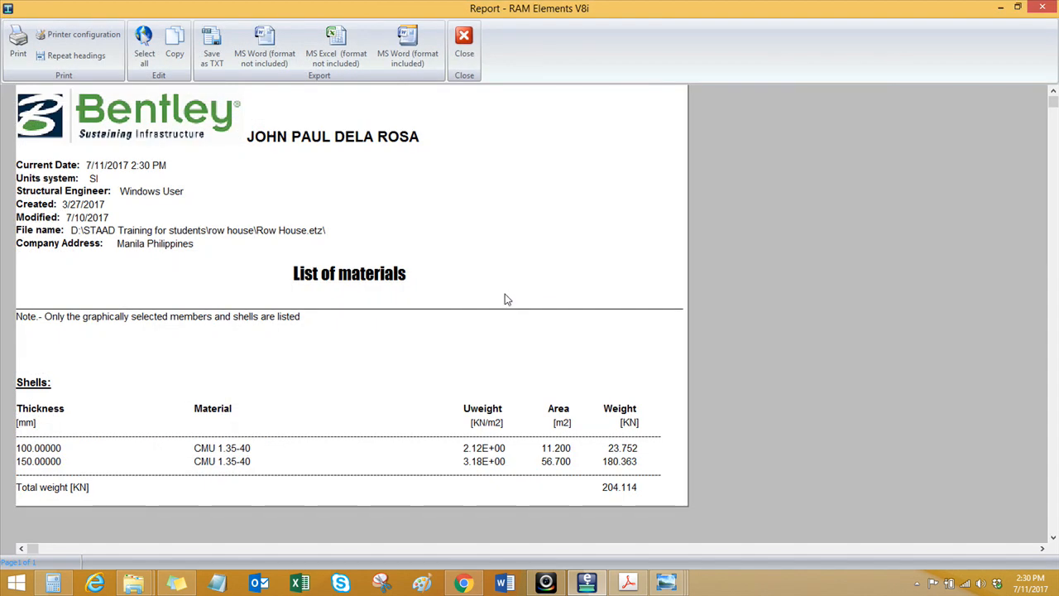
left_click(31, 452)
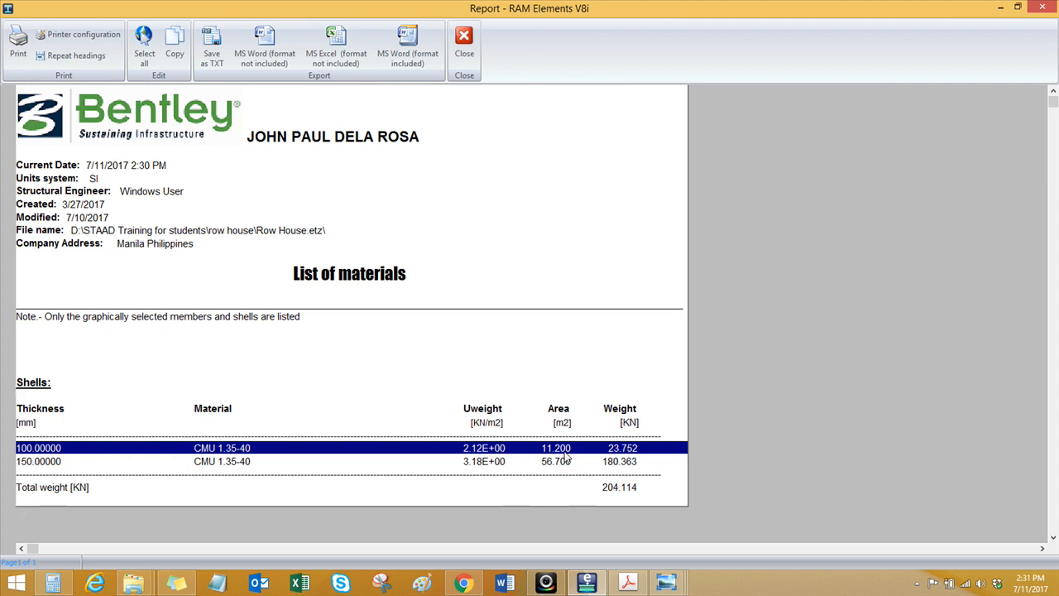
left_click(46, 465)
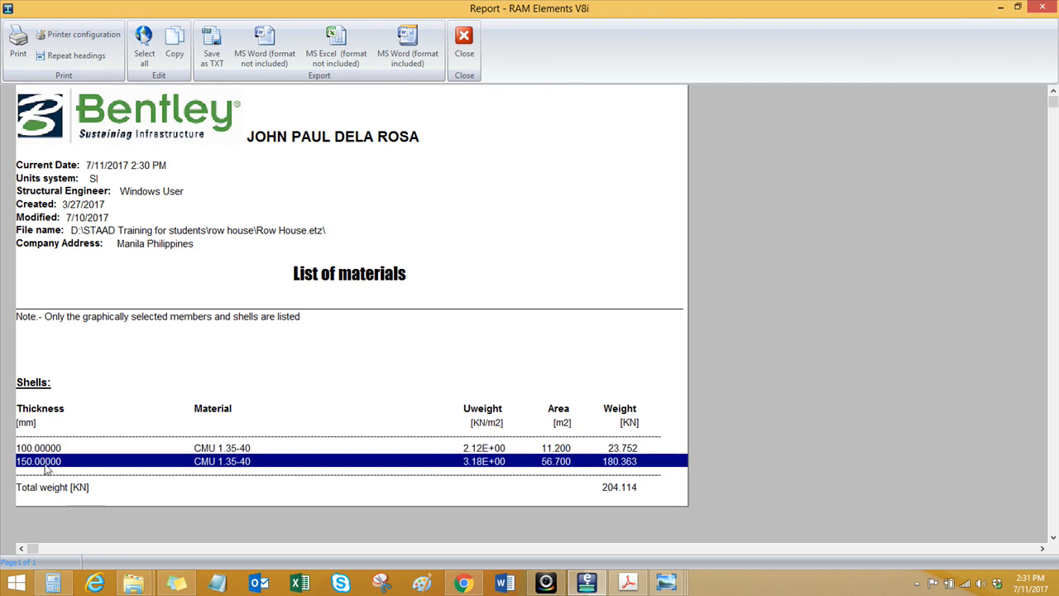
left_click(562, 448)
left_click(562, 461)
left_click(561, 449)
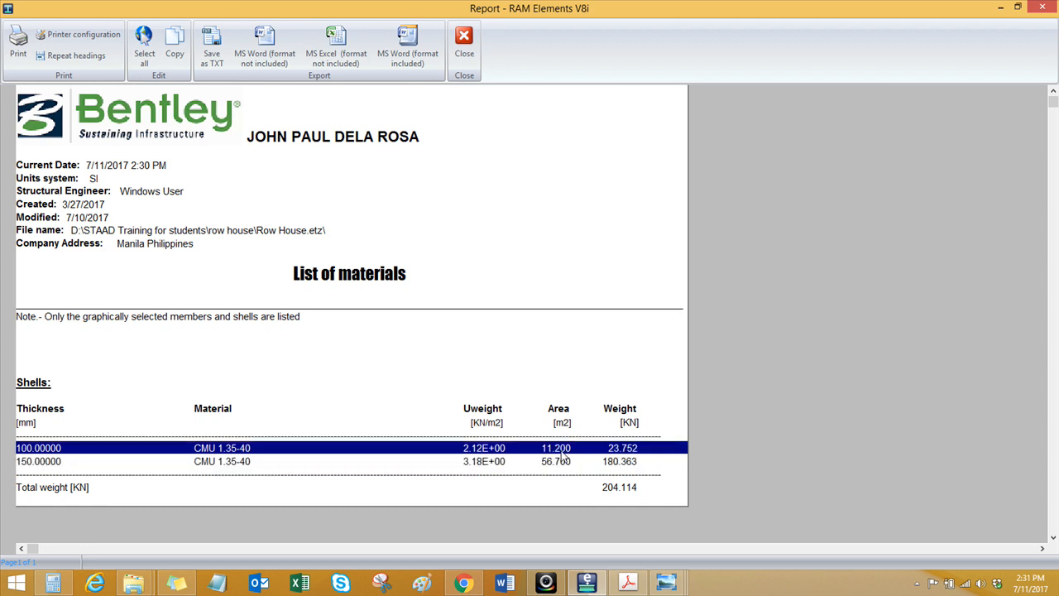
Step: Examine the list of materials by comparing the unit weights and areas of the two CMU shell thicknesses row by row
left_click(55, 465)
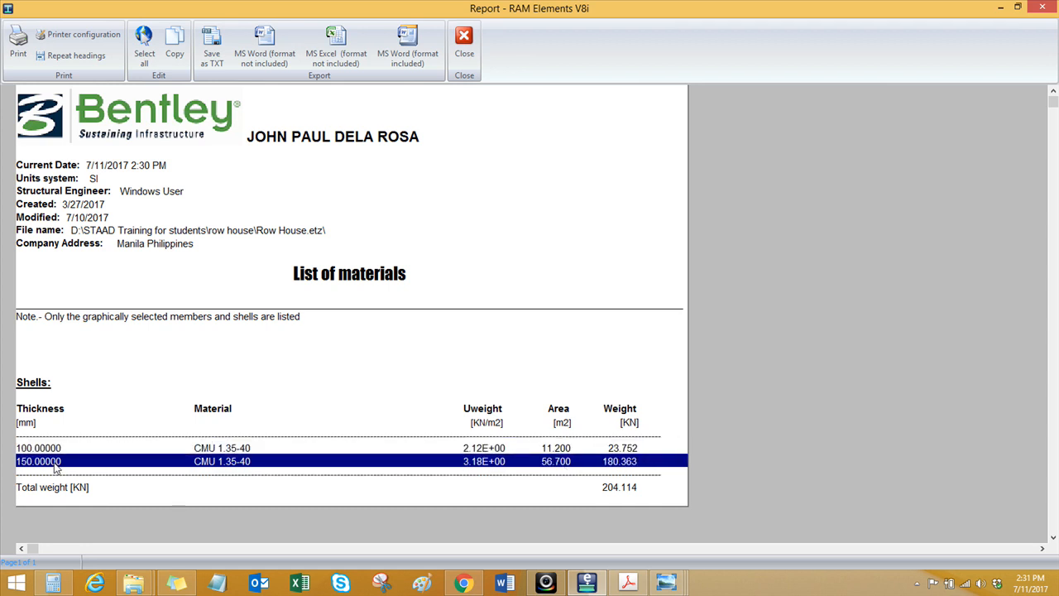
left_click(482, 448)
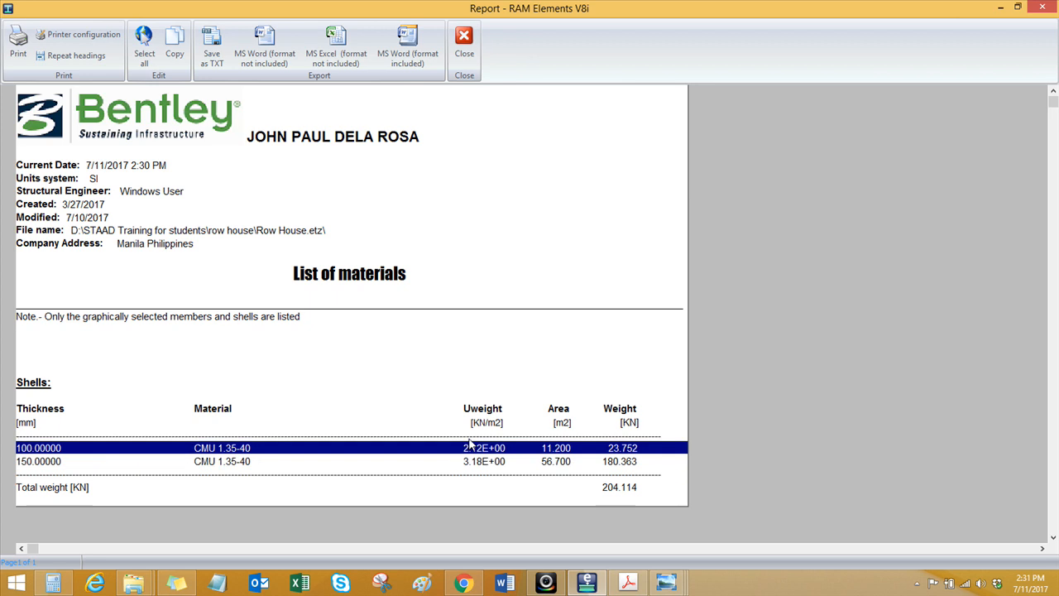
left_click(55, 465)
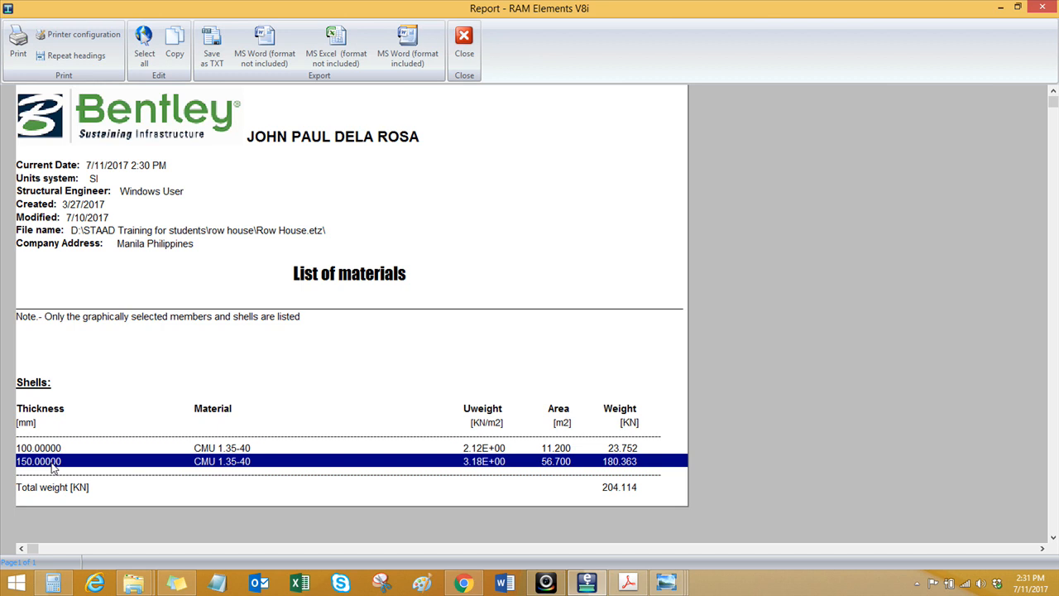
left_click(558, 450)
left_click(555, 462)
left_click(559, 451)
left_click(556, 464)
left_click(558, 451)
left_click(557, 463)
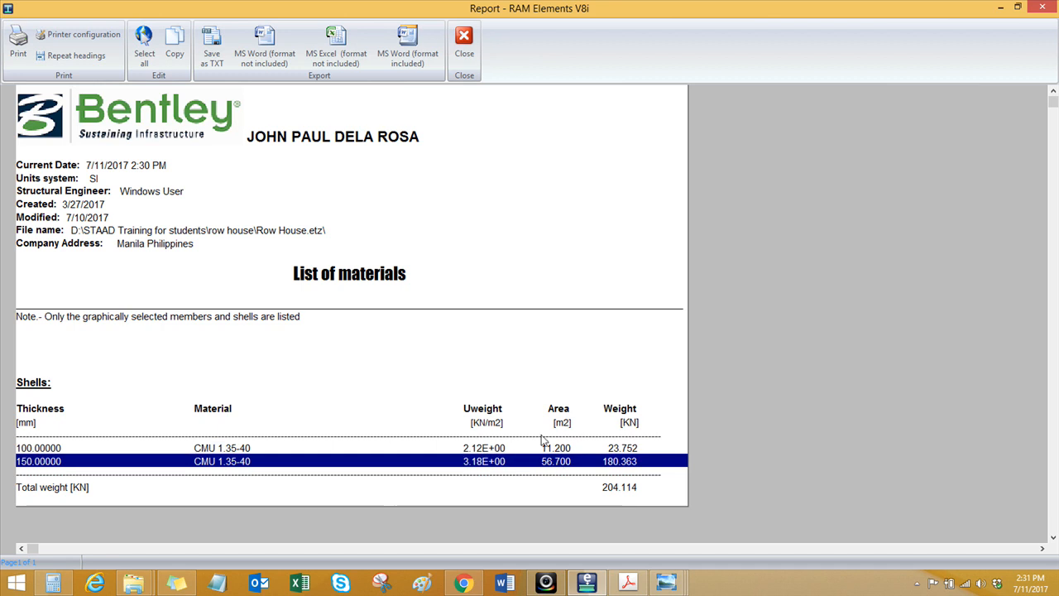
left_click(558, 451)
left_click(556, 463)
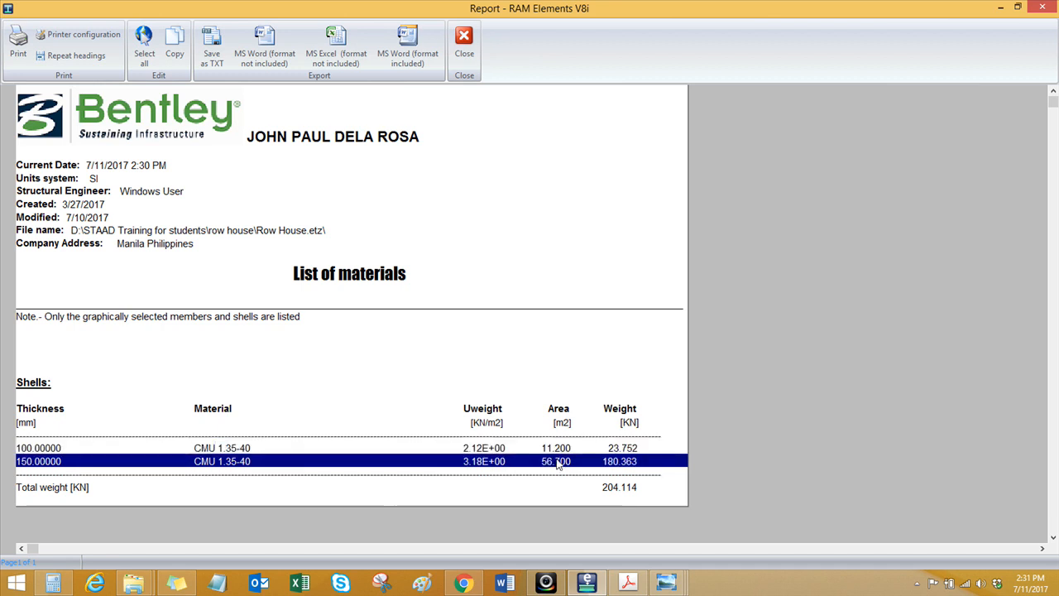
Step: Switch to Calculator and enter the factor 12.5, keeping the calculator clear of the shell quantities
left_click(53, 583)
left_click_drag(621, 246, 490, 194)
key("Escape")
type("12.")
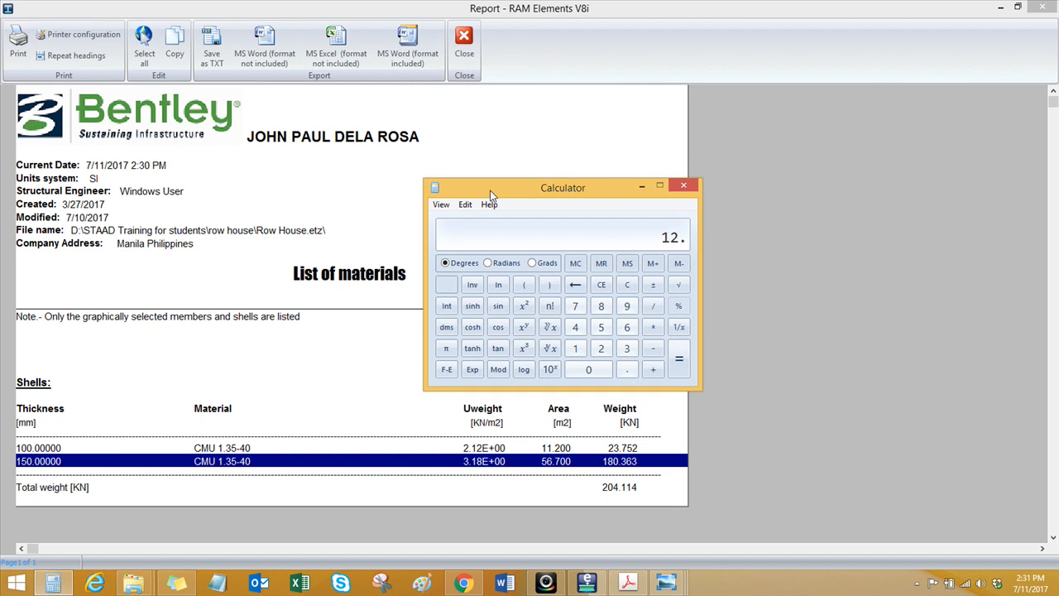
type("2")
key("BackSpace")
type("5")
left_click_drag(490, 194, 388, 154)
Step: Mark the 100 mm shell row, calculate its 11.2 m2 area times 12.5 in Calculator, and close the calculator
left_click(36, 451)
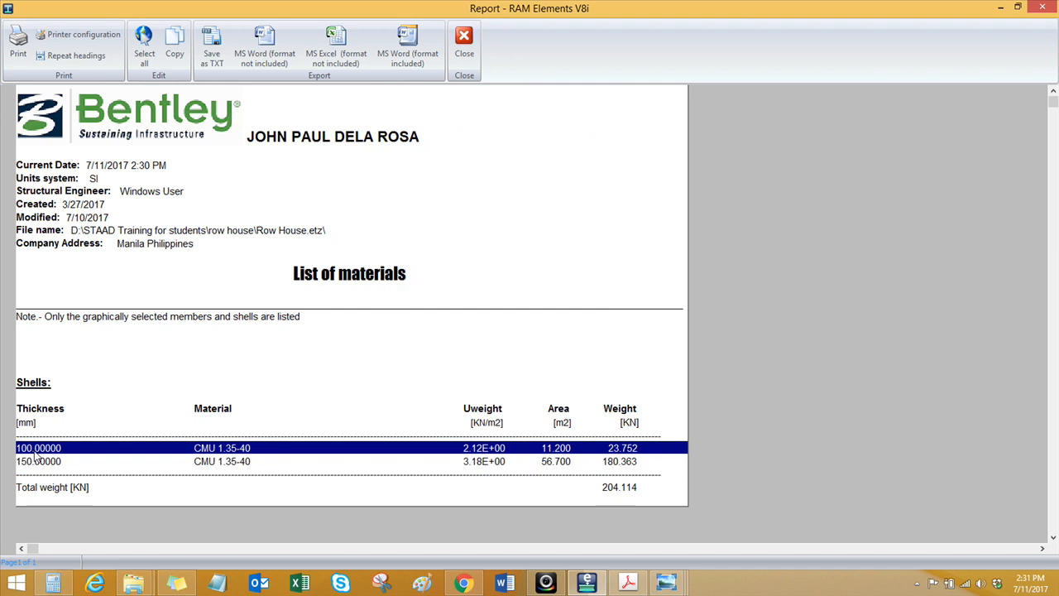
left_click(53, 583)
type("11")
key("Escape")
type("11.2")
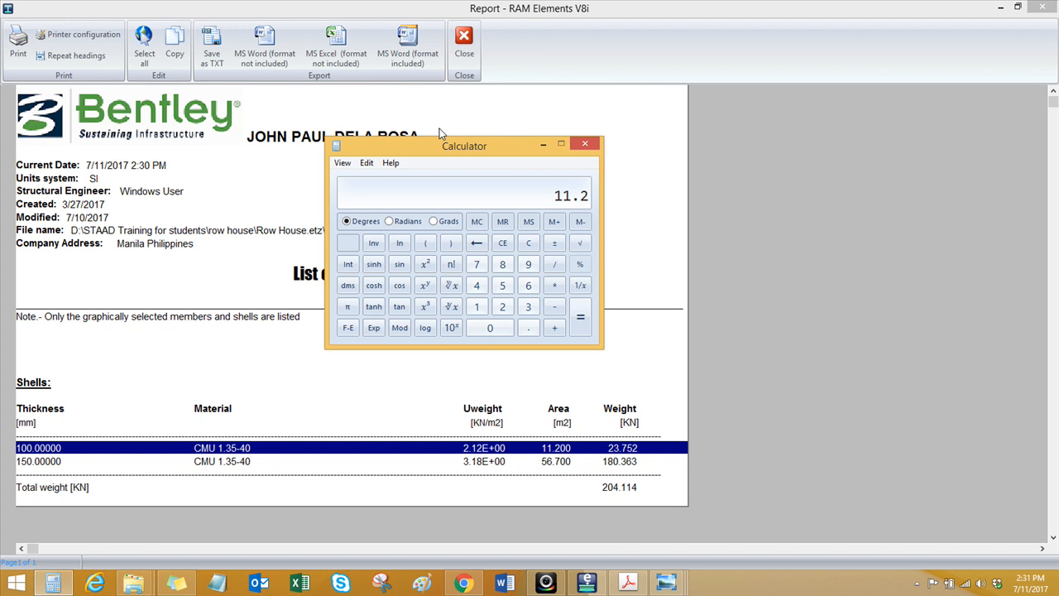
type("*12")
type(".5")
key("Return")
left_click(585, 144)
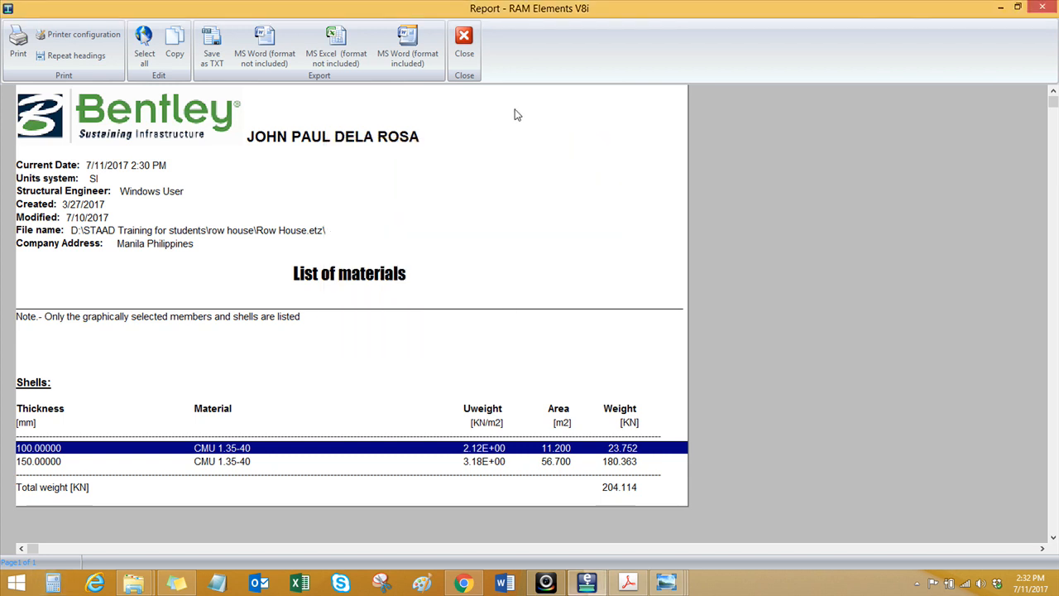
Step: Close the list of materials report and restore the complete row house model with all walls and roof framing selected
left_click(464, 39)
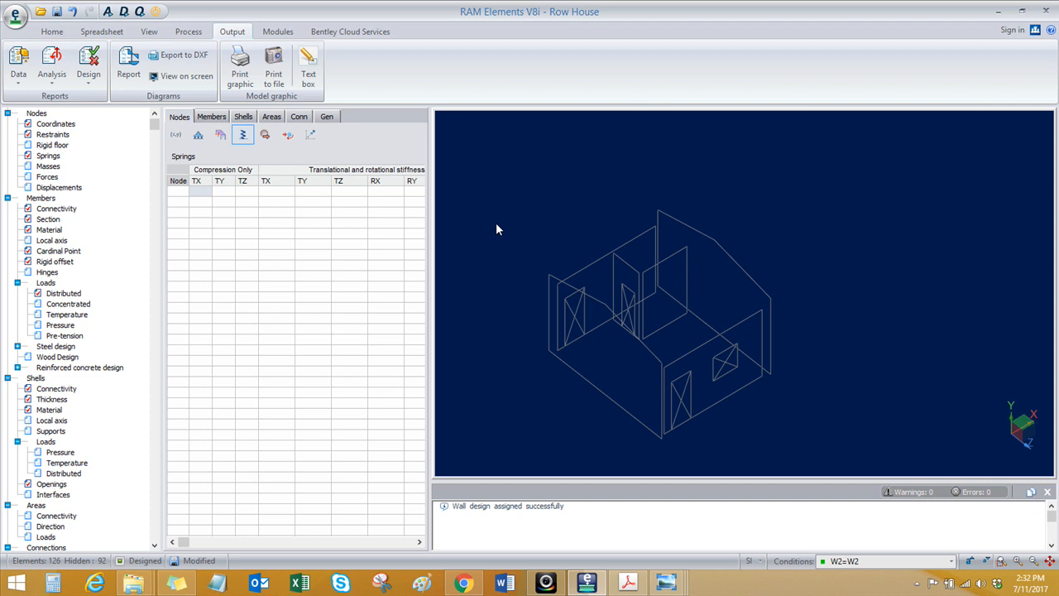
left_click(51, 32)
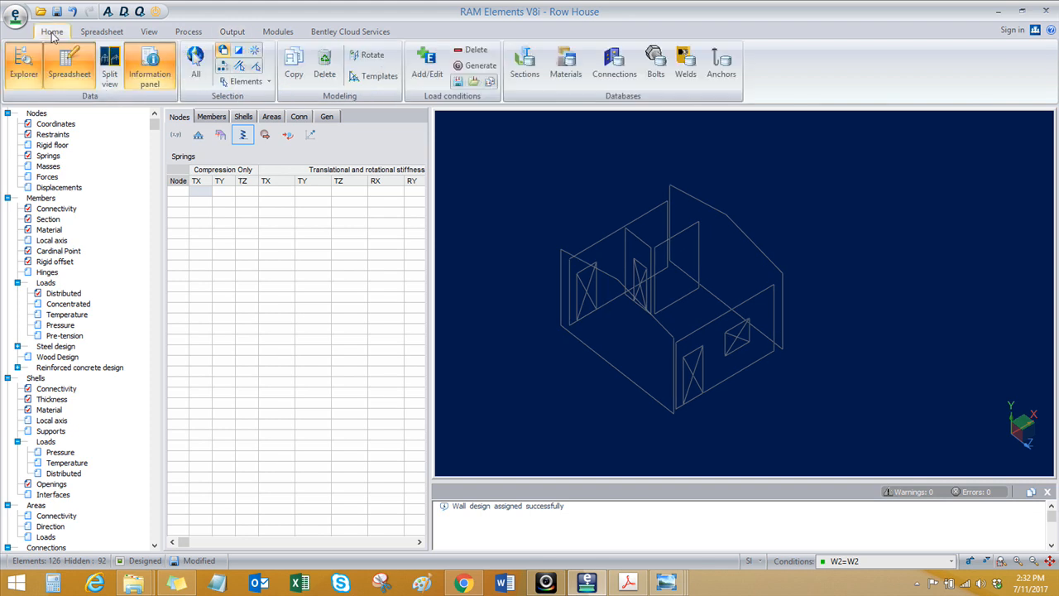
left_click(196, 65)
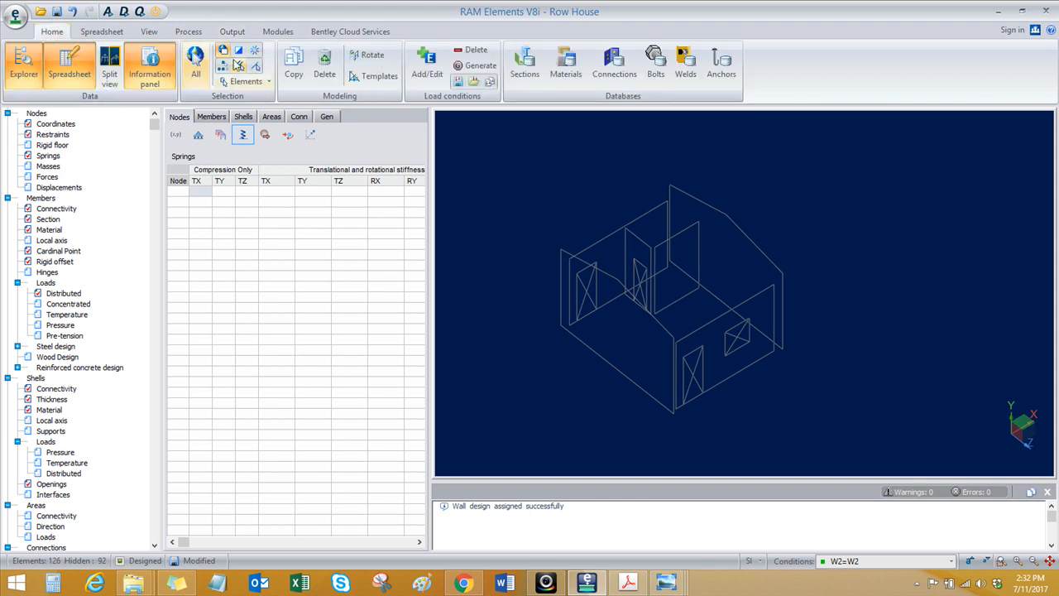
left_click_drag(513, 166, 852, 430)
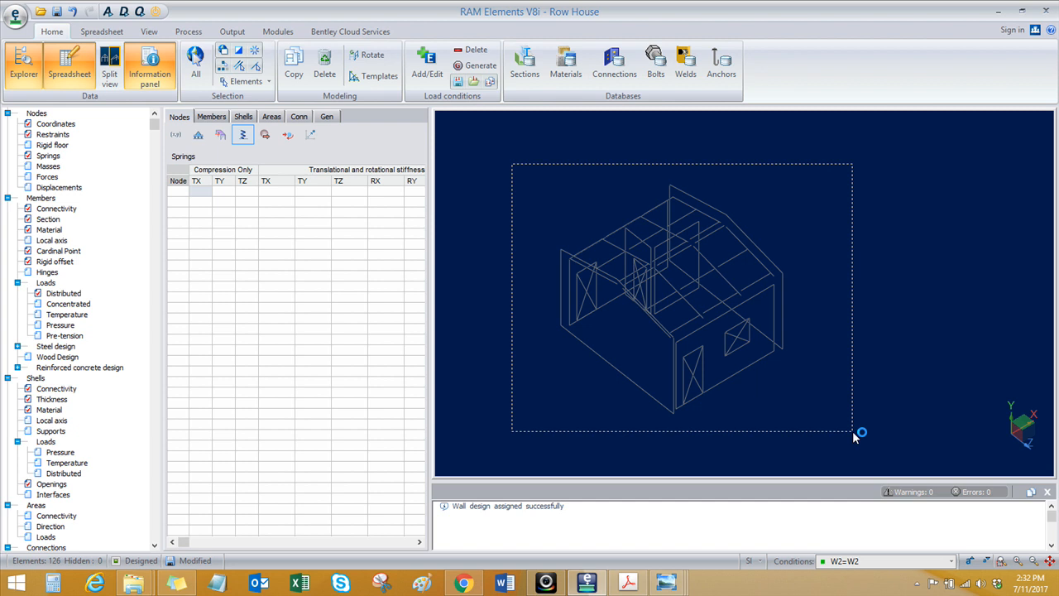
scroll(685, 295, "up", 1)
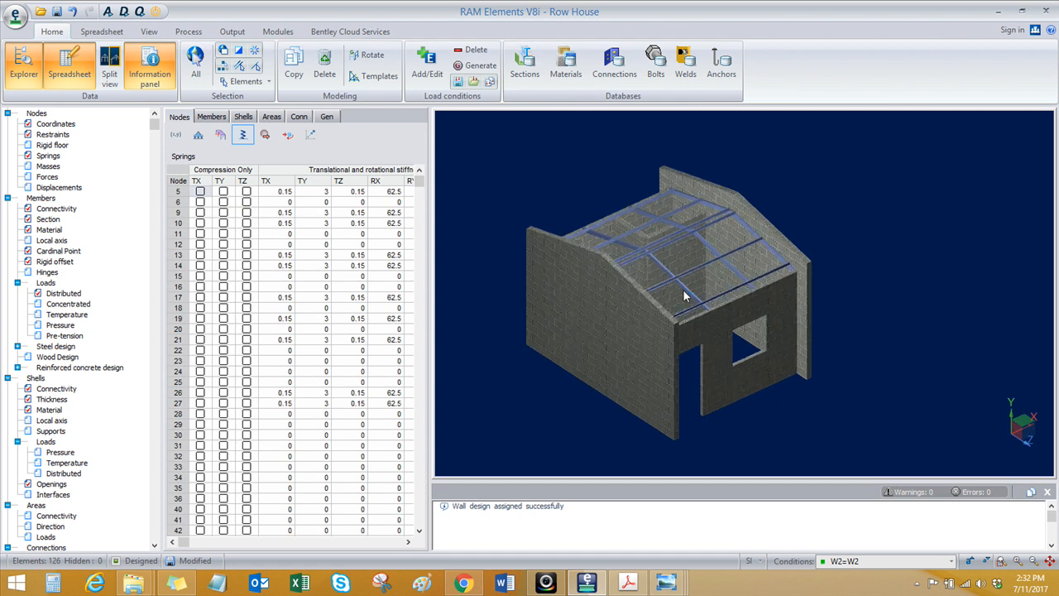
middle_click_drag(683, 291, 675, 289)
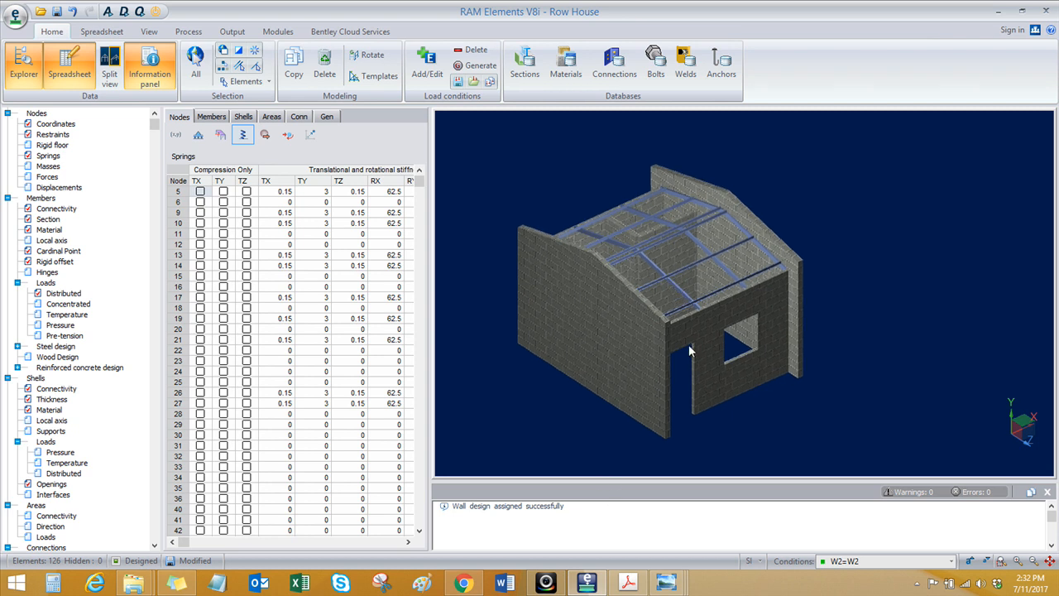
right_click_drag(664, 343, 663, 342)
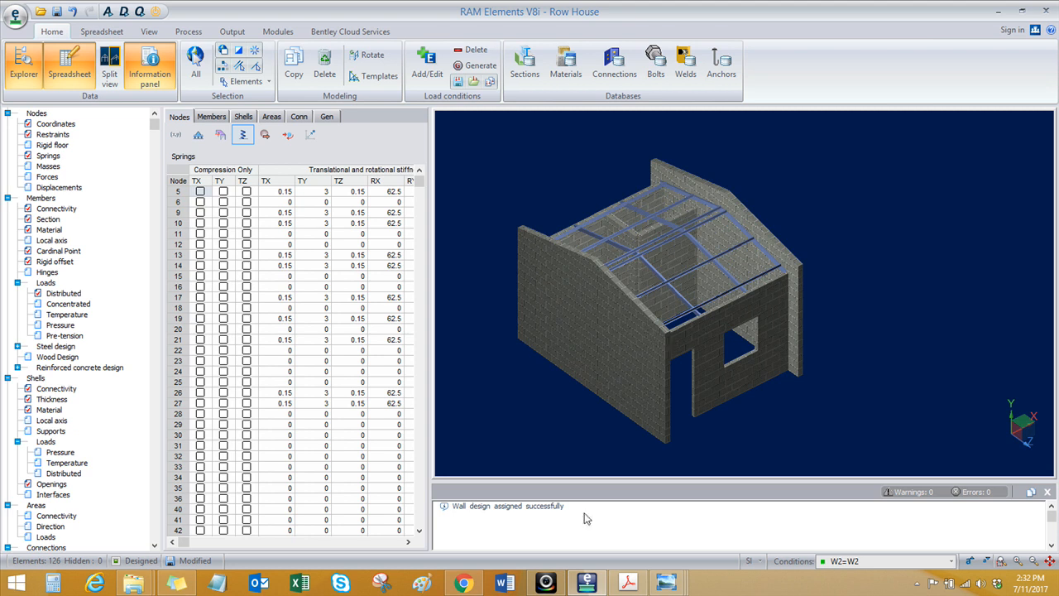